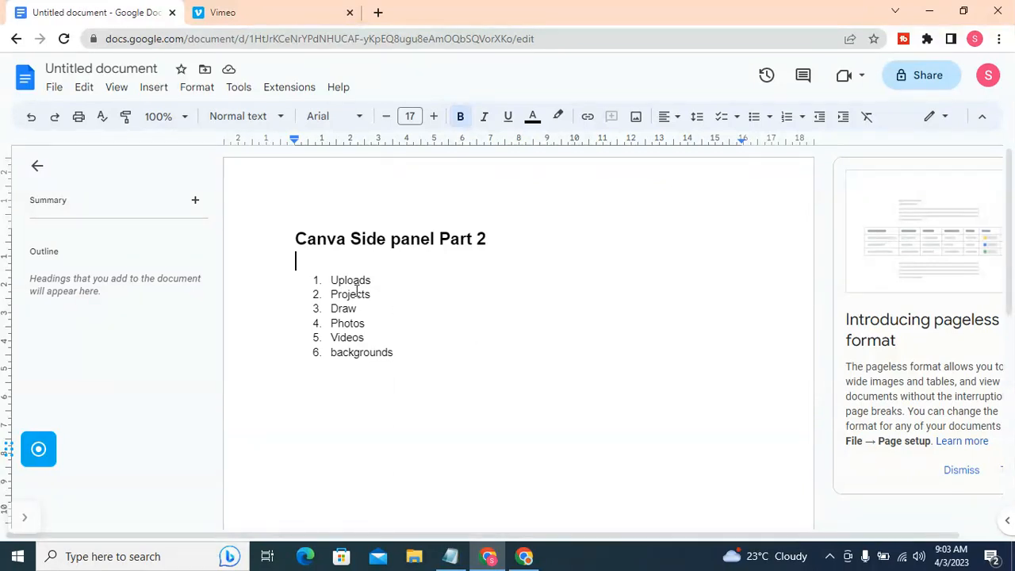
{"action": "left_click_drag", "start_coordinate": [330, 279], "coordinate": [343, 282]}
{"action": "left_click", "coordinate": [384, 283]}
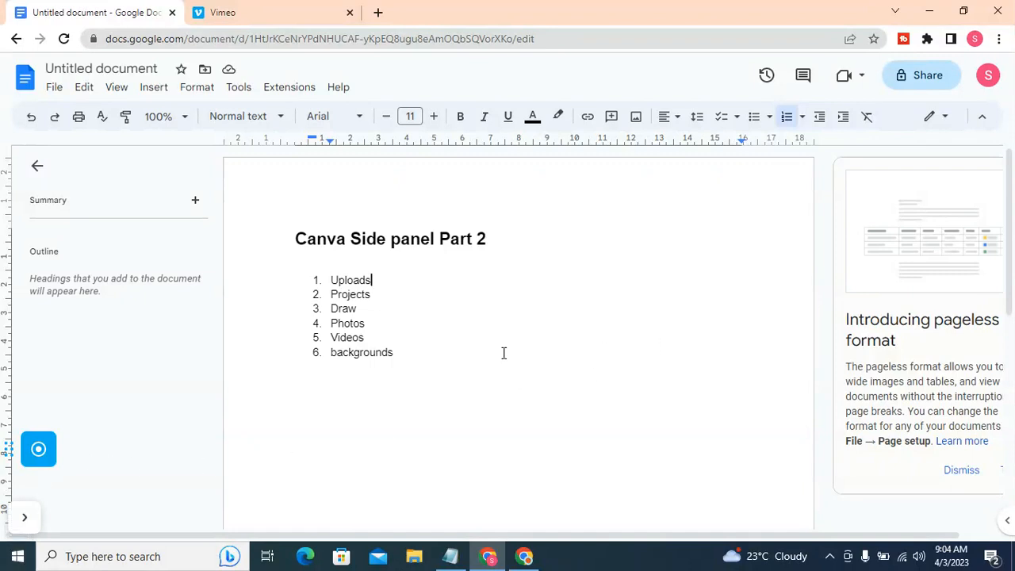
{"action": "left_click_drag", "start_coordinate": [462, 408], "coordinate": [299, 247]}
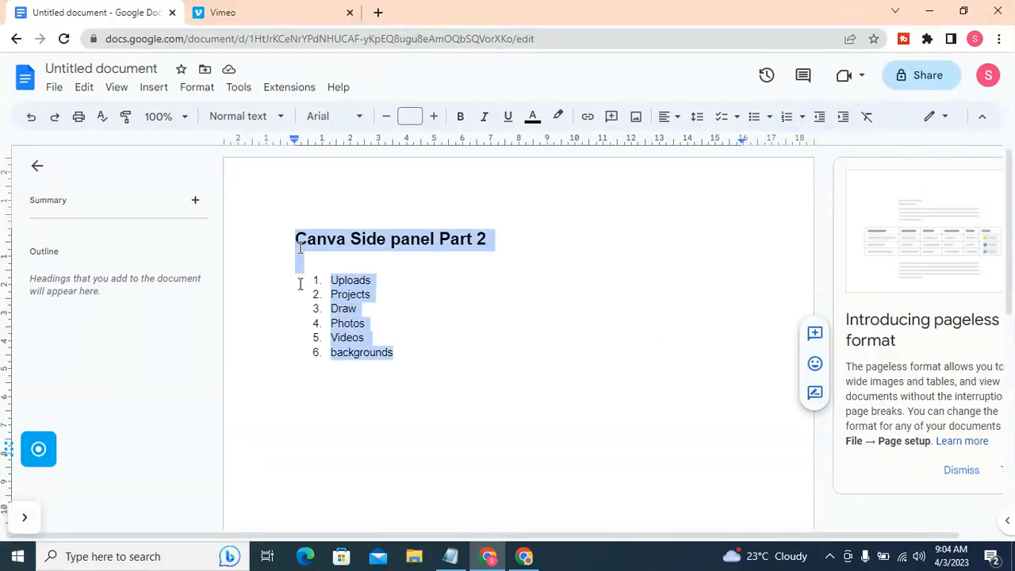
{"action": "left_click", "coordinate": [453, 448]}
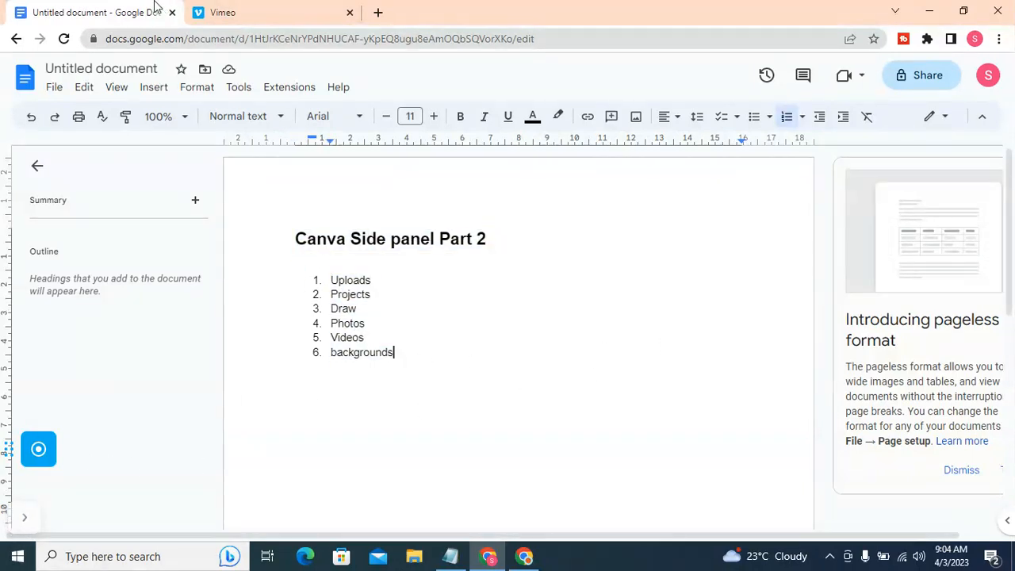
{"action": "left_click", "coordinate": [238, 4]}
{"action": "left_click", "coordinate": [130, 4]}
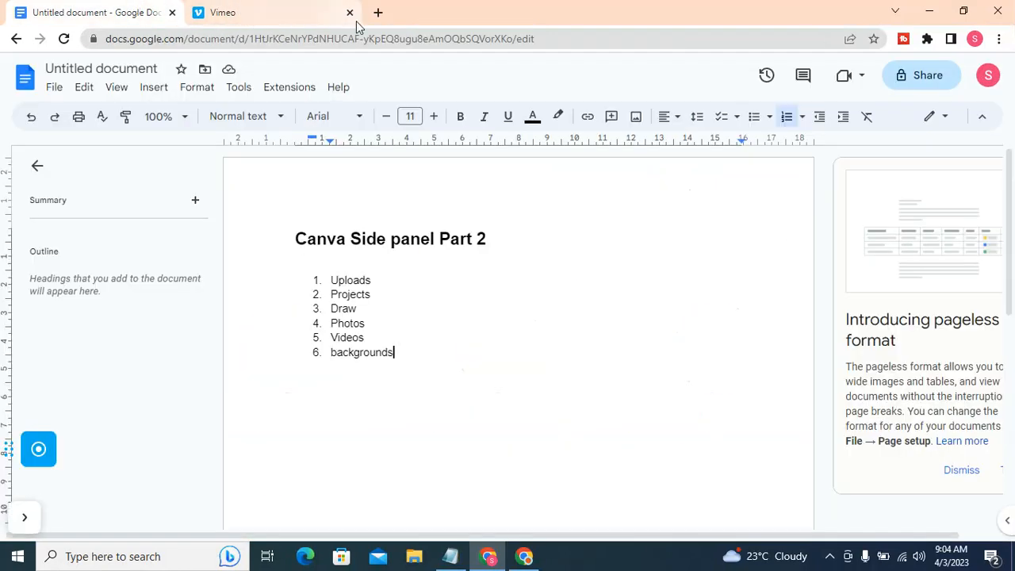
Close the Vimeo page and open the Canva home page in a new browser tab.
{"action": "left_click", "coordinate": [349, 13]}
{"action": "left_click", "coordinate": [202, 15]}
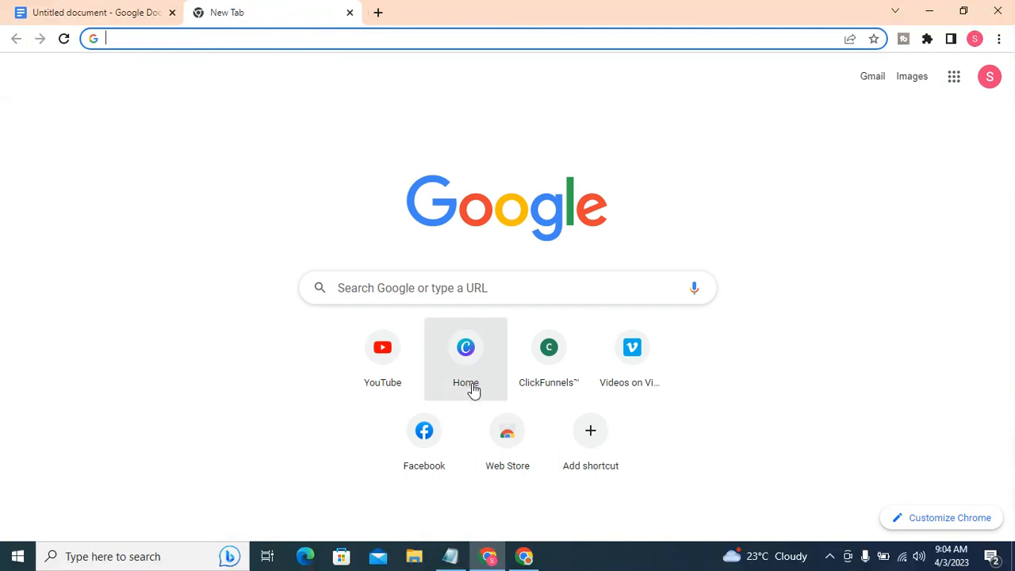
{"action": "left_click", "coordinate": [465, 349]}
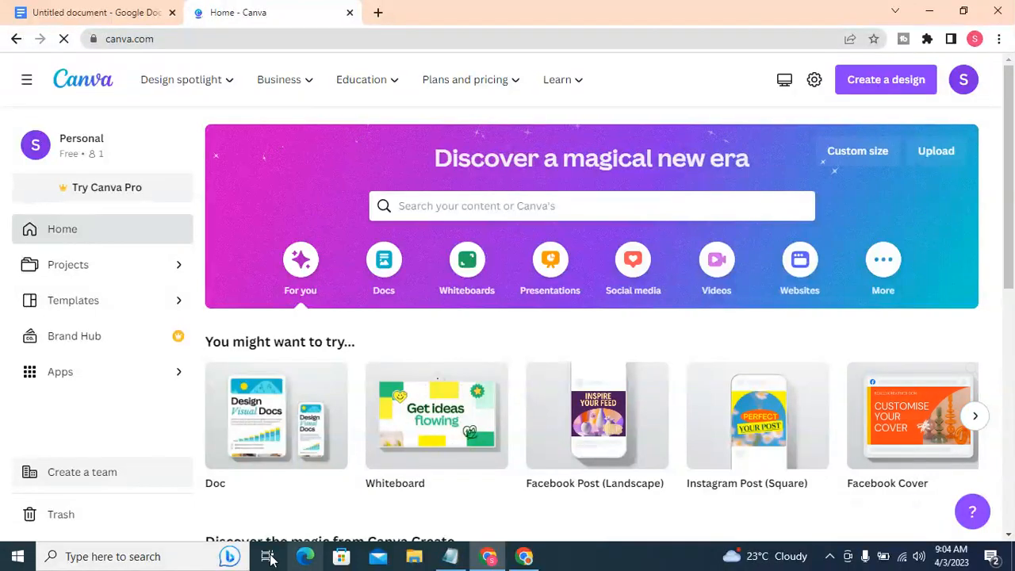
Look through the recent designs on the Canva home page and the Projects page.
{"action": "scroll", "coordinate": [349, 266], "scroll_direction": "down", "scroll_amount": 7}
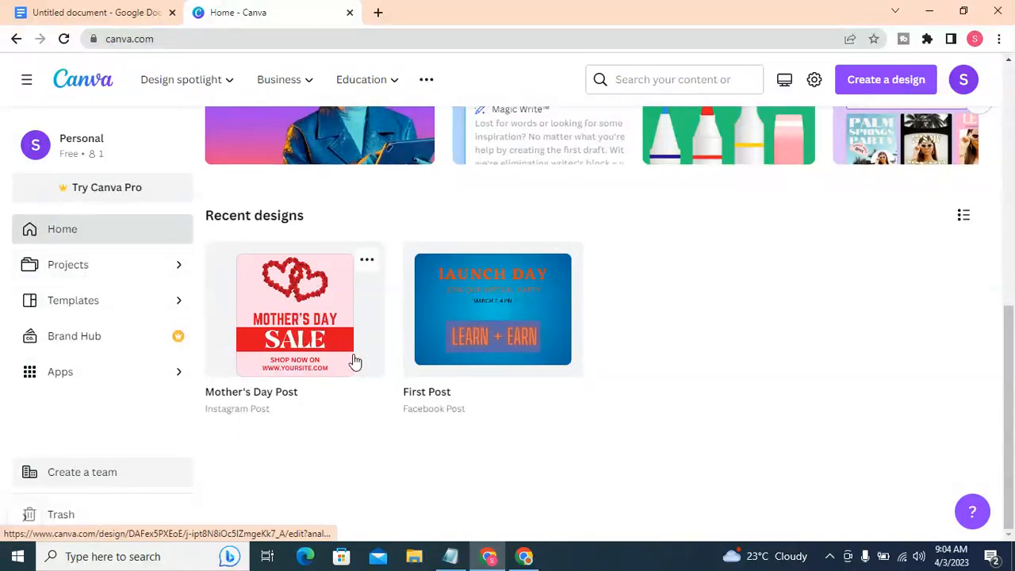
{"action": "left_click", "coordinate": [67, 267]}
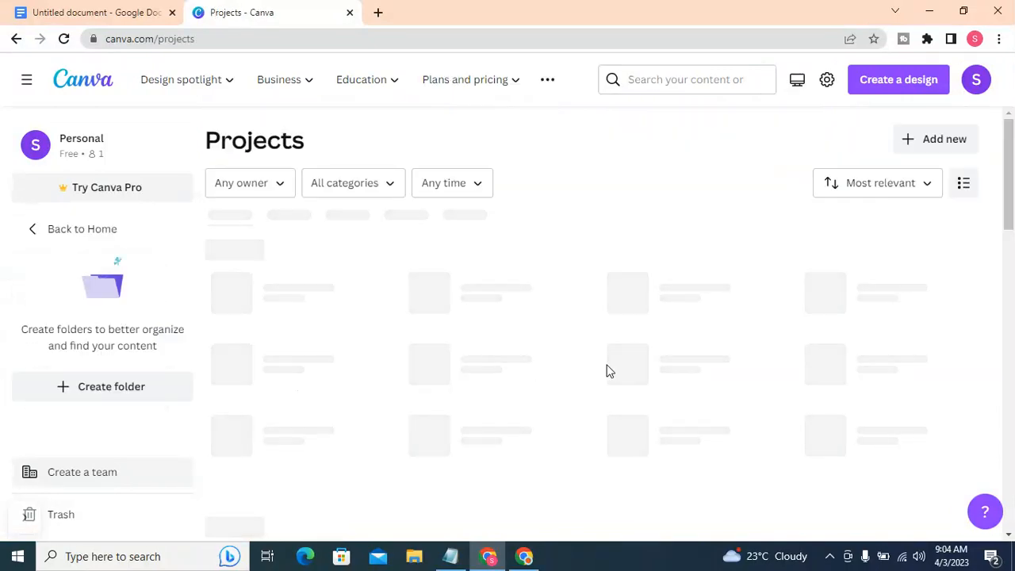
{"action": "left_click", "coordinate": [33, 233]}
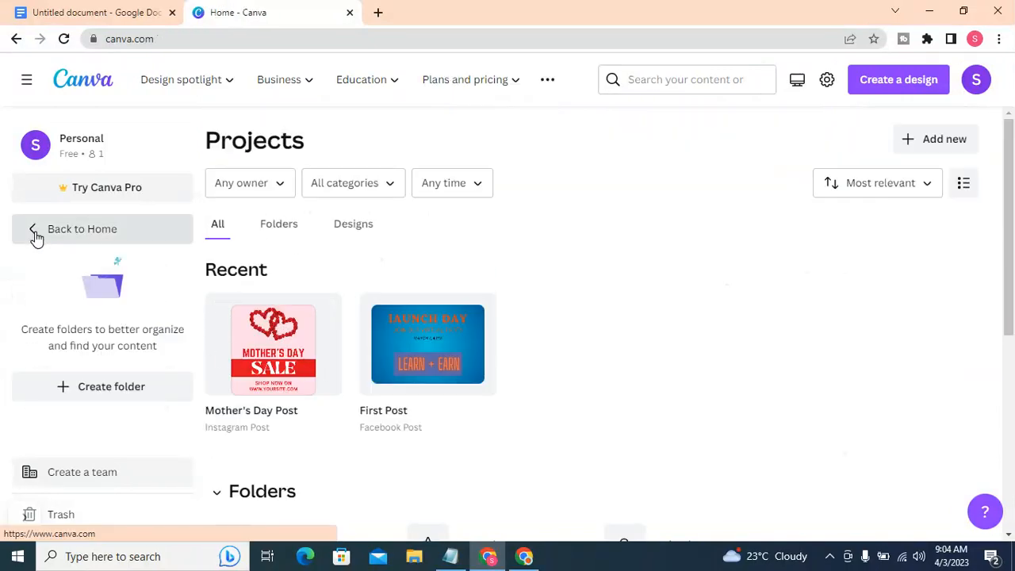
{"action": "scroll", "coordinate": [555, 208], "scroll_direction": "down", "scroll_amount": 6}
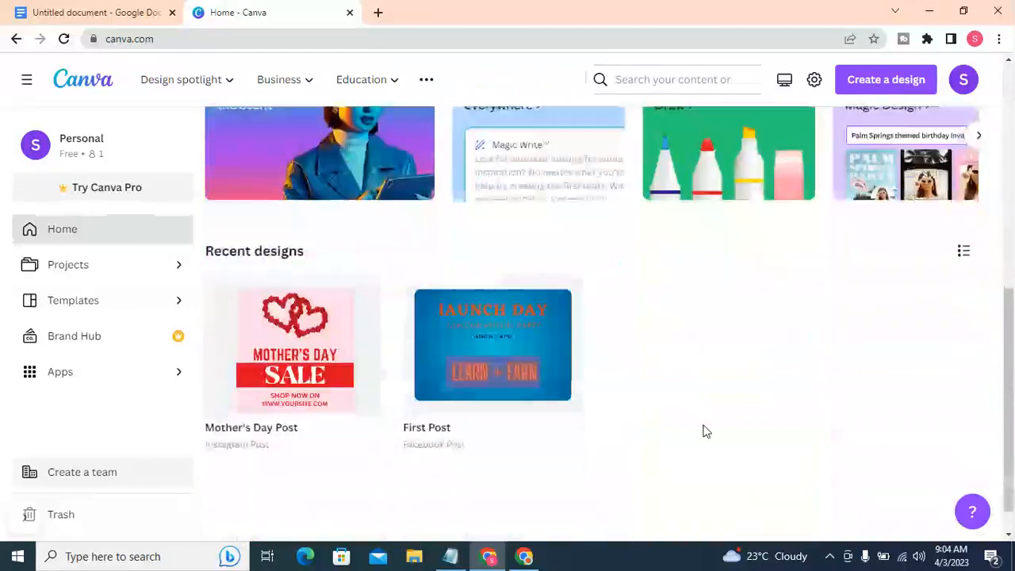
{"action": "scroll", "coordinate": [592, 317], "scroll_direction": "up", "scroll_amount": 6}
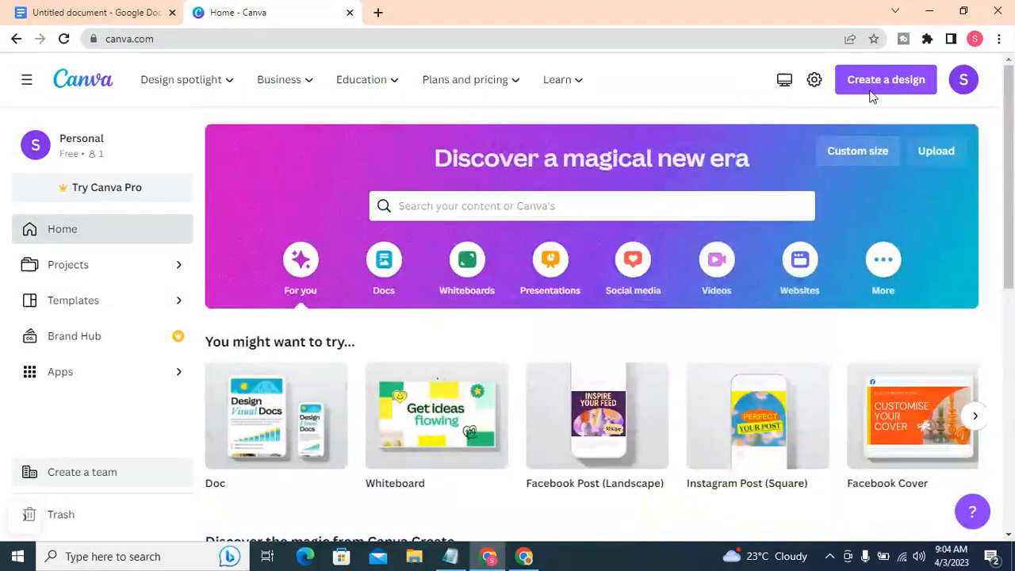
Create a new blank design in the Instagram Post (Square) format.
{"action": "left_click", "coordinate": [879, 73]}
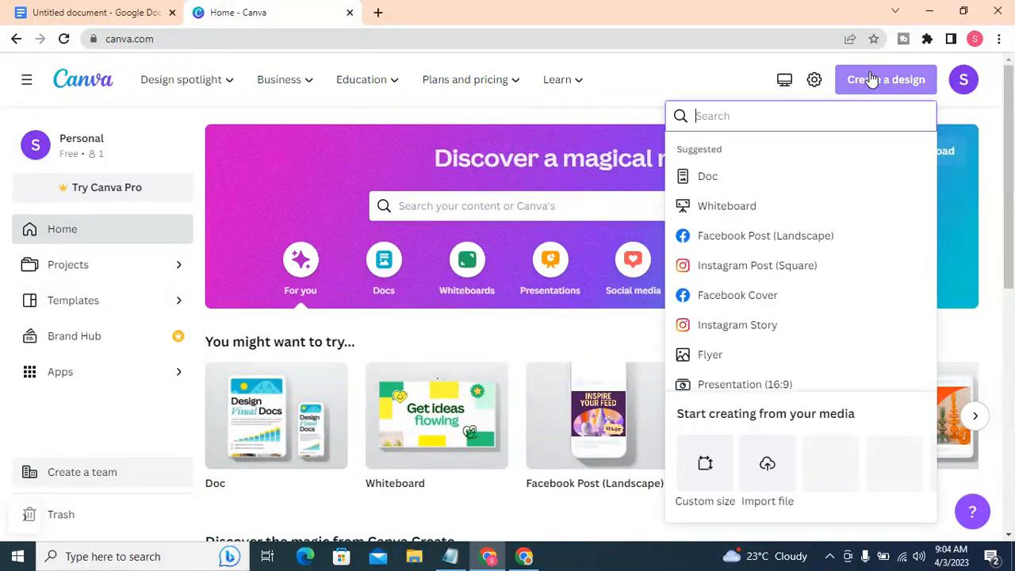
{"action": "scroll", "coordinate": [757, 246], "scroll_direction": "down", "scroll_amount": 1}
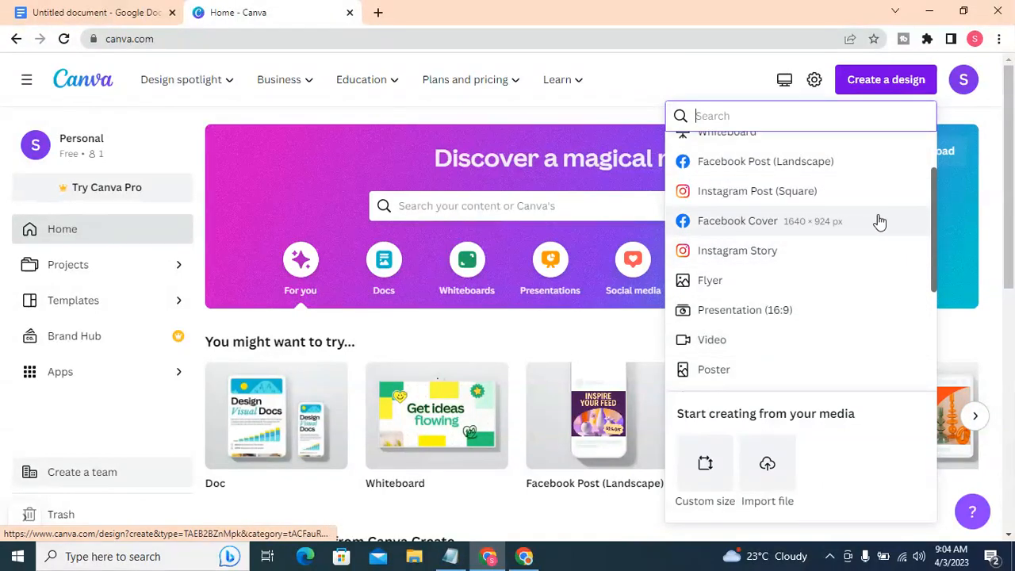
{"action": "left_click", "coordinate": [758, 193]}
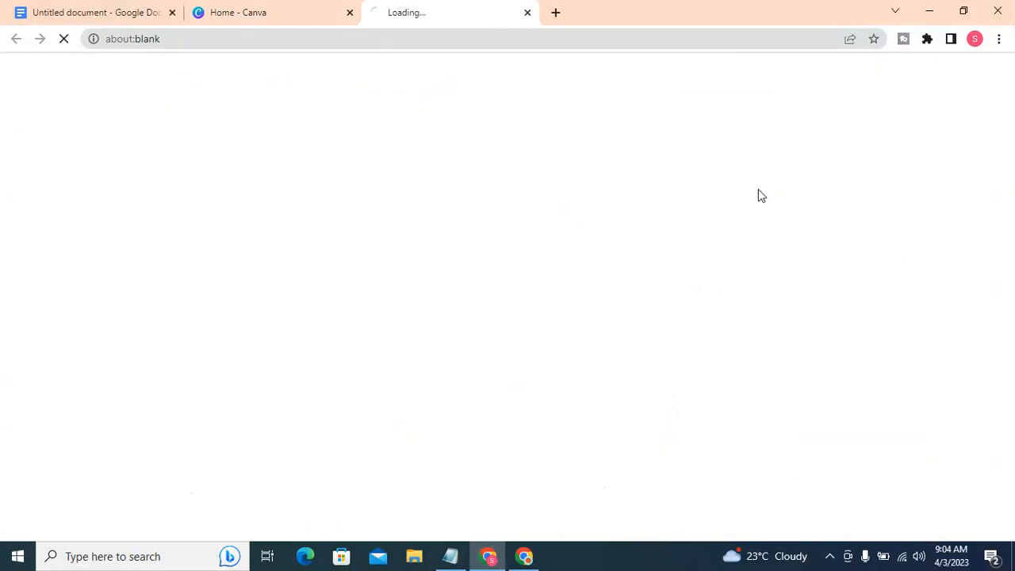
{"action": "left_click", "coordinate": [268, 8]}
{"action": "left_click", "coordinate": [403, 7]}
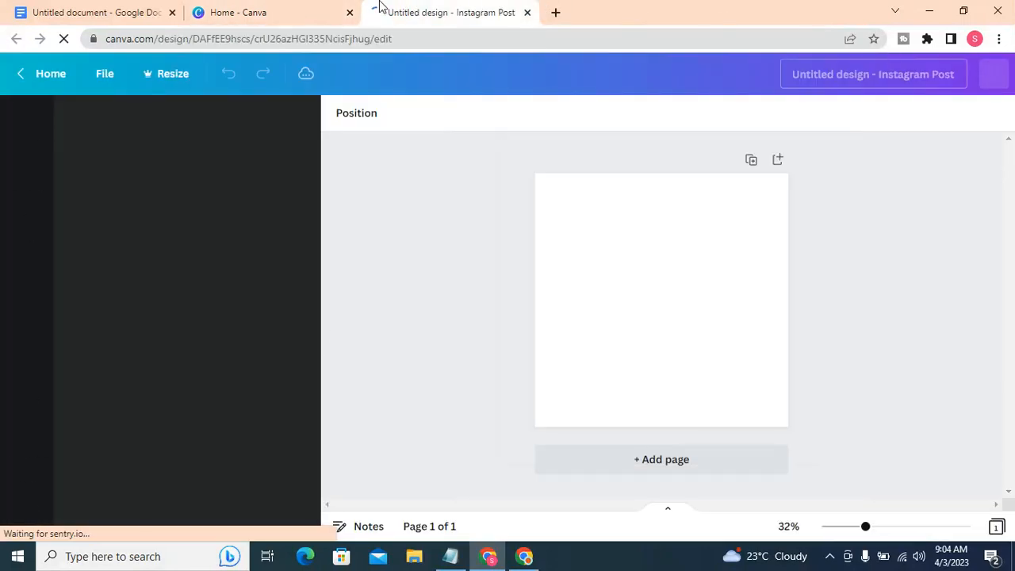
Rename the untitled Instagram post design as 3rd.
{"action": "left_click", "coordinate": [833, 76]}
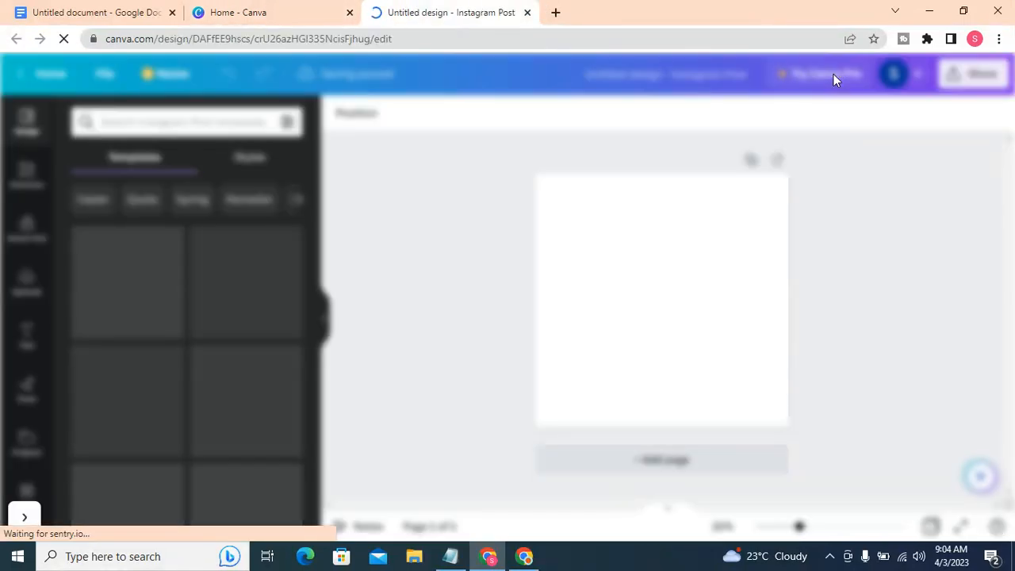
{"action": "left_click", "coordinate": [874, 90]}
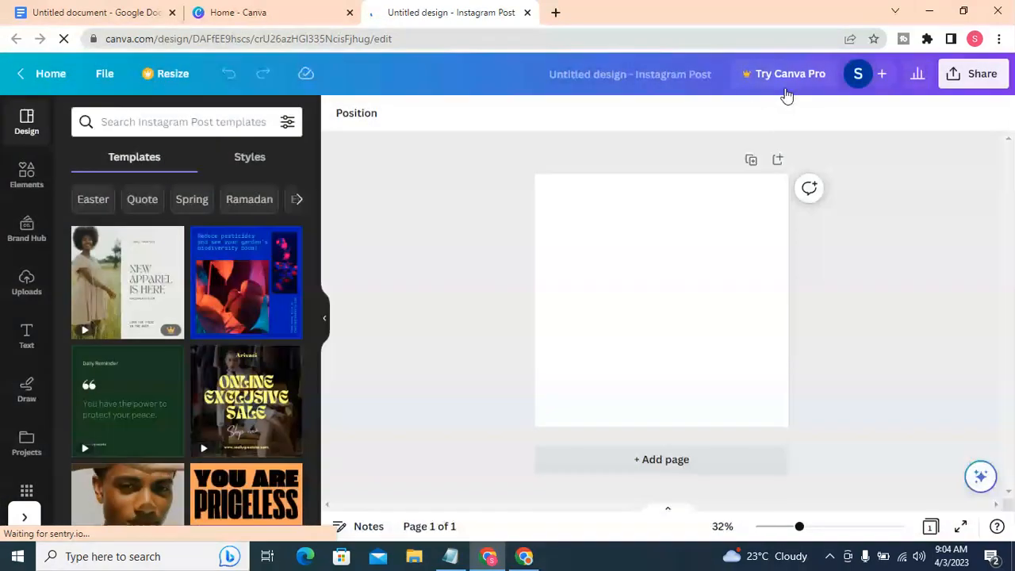
{"action": "left_click", "coordinate": [701, 86]}
{"action": "type", "text": "#rd"}
{"action": "key", "text": "Return"}
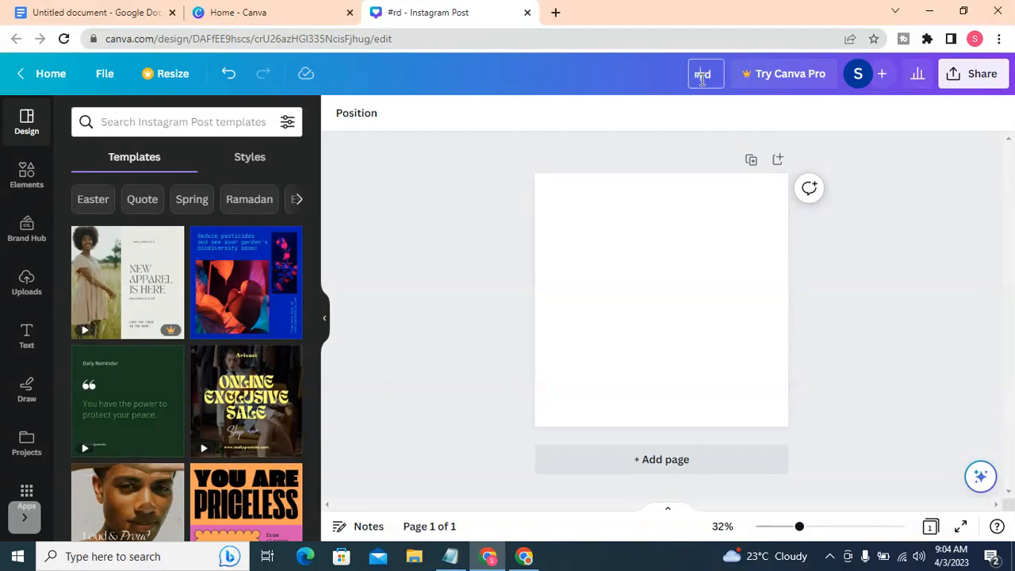
Fill the blank page's background with the blue color from the Untitled Brand Kit palette.
{"action": "left_click", "coordinate": [767, 306]}
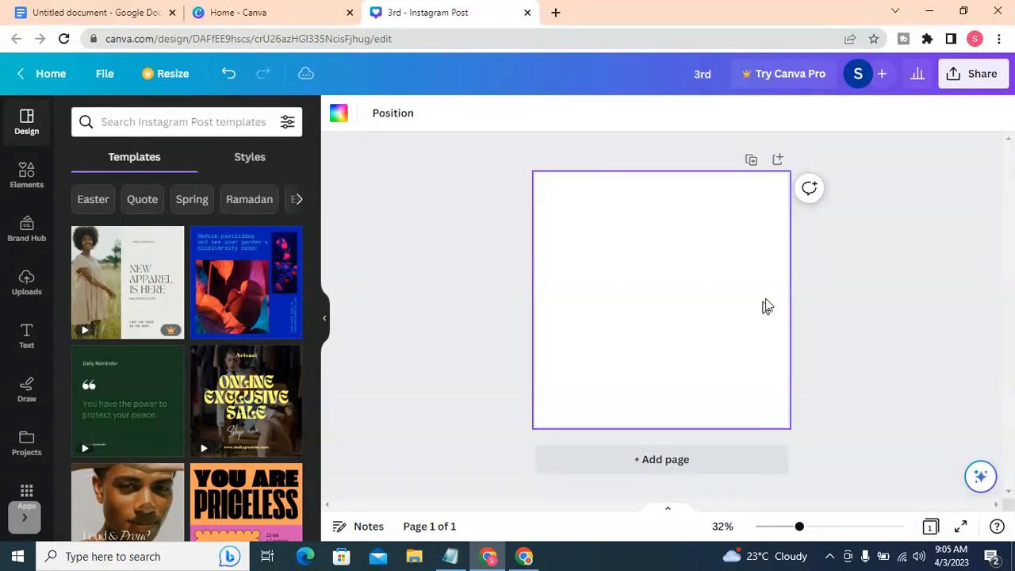
{"action": "left_click", "coordinate": [339, 115]}
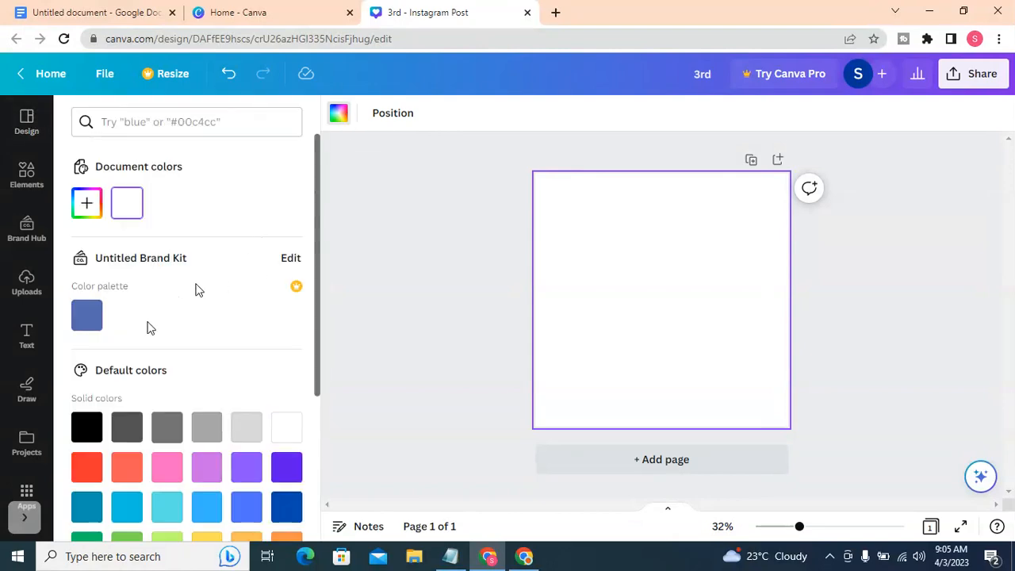
{"action": "left_click", "coordinate": [92, 318]}
{"action": "left_click", "coordinate": [906, 352]}
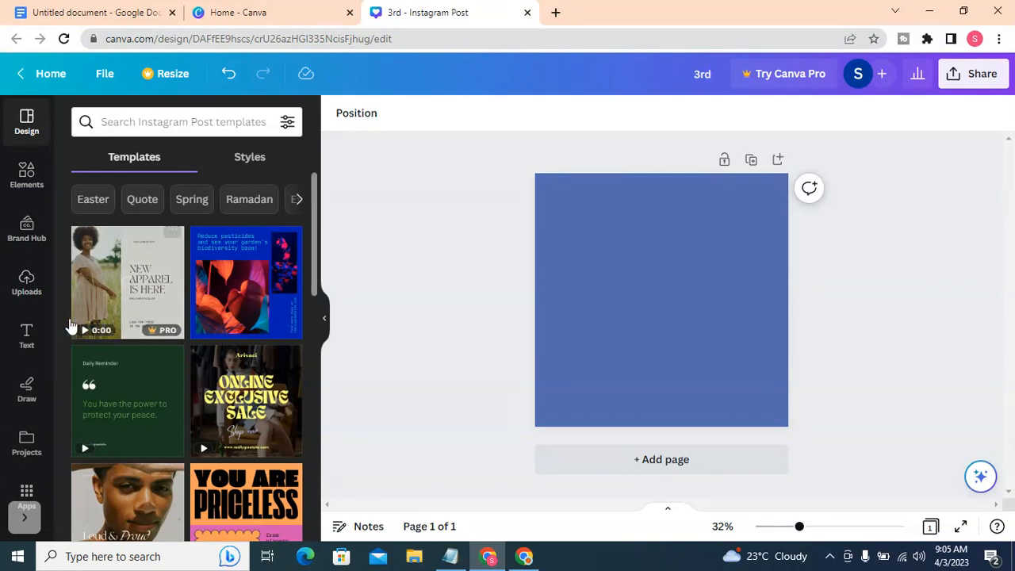
View the Brand Hub and Text options, and open the Uploads section.
{"action": "left_click", "coordinate": [26, 231]}
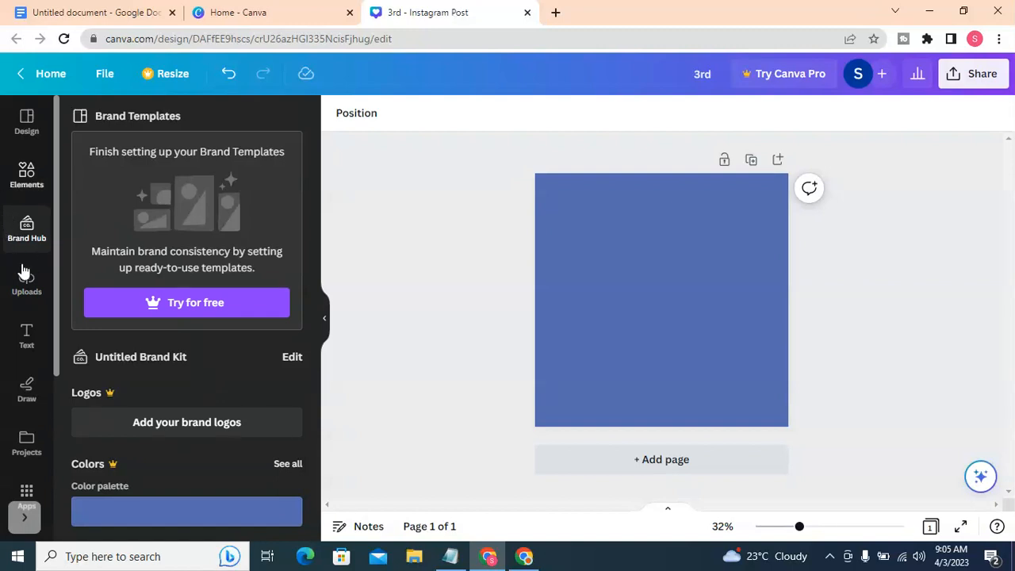
{"action": "scroll", "coordinate": [4, 247], "scroll_direction": "down", "scroll_amount": 2}
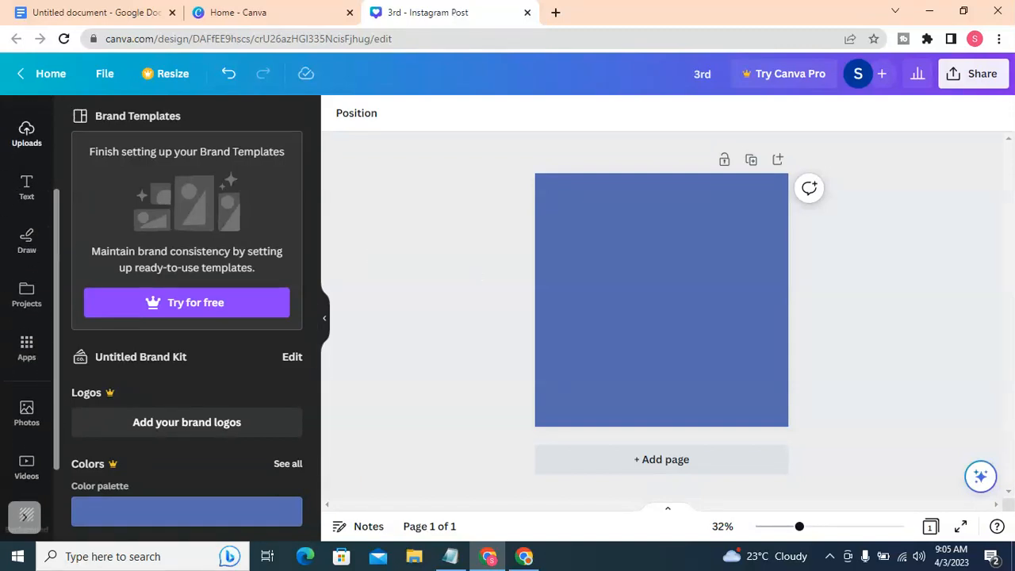
{"action": "left_click", "coordinate": [12, 187]}
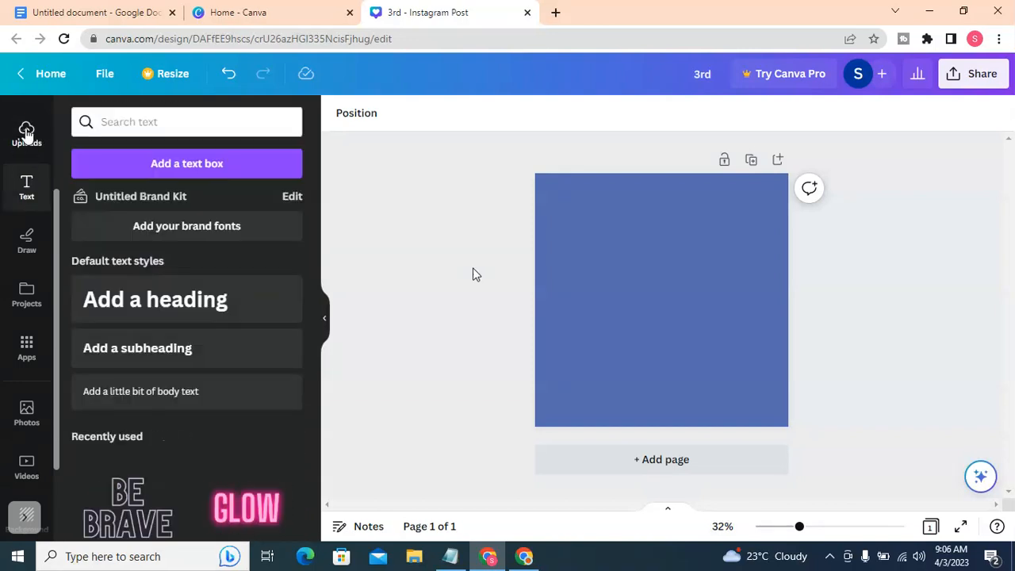
{"action": "left_click", "coordinate": [25, 136]}
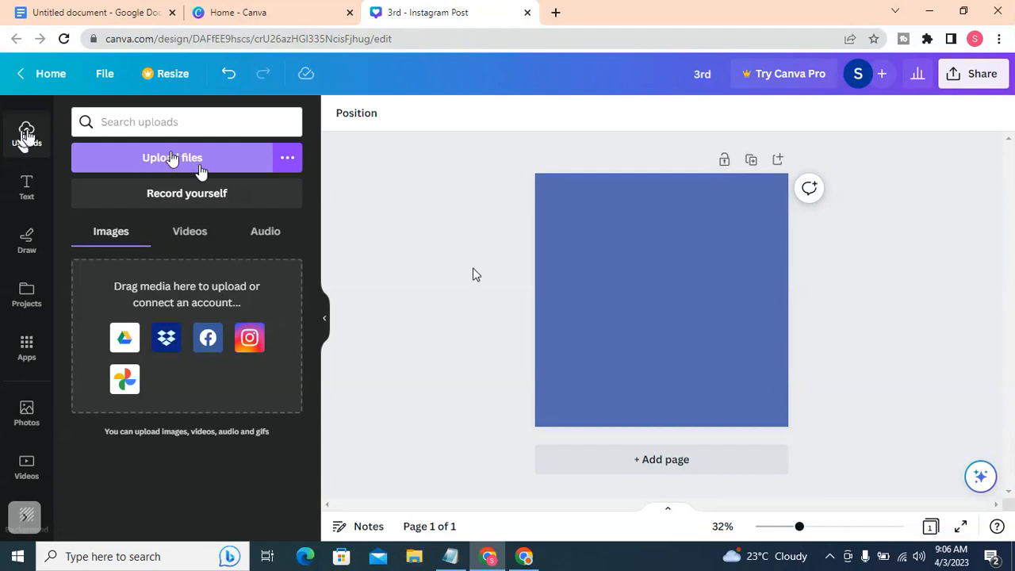
{"action": "left_click", "coordinate": [200, 170]}
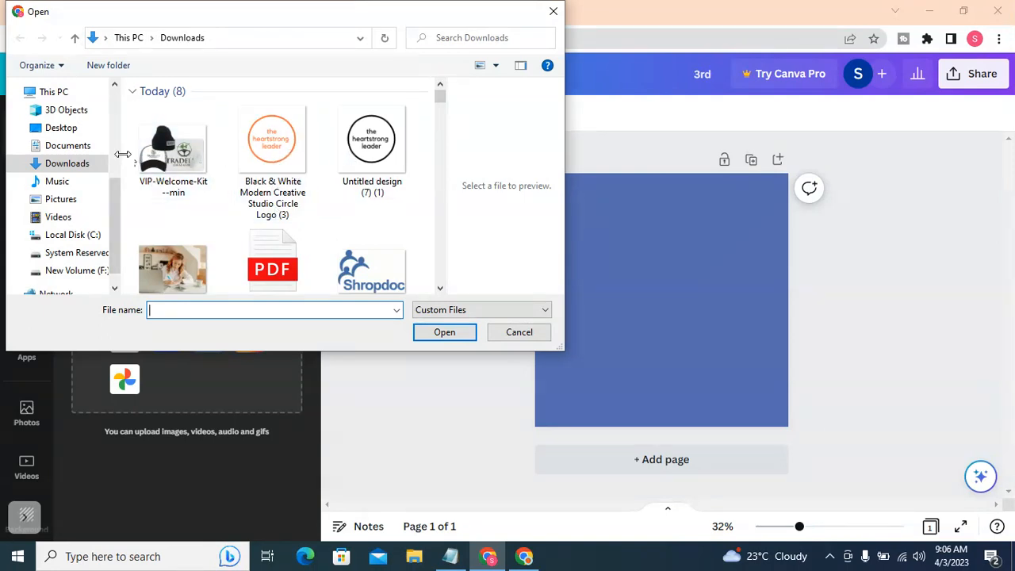
{"action": "scroll", "coordinate": [117, 131], "scroll_direction": "up", "scroll_amount": 5}
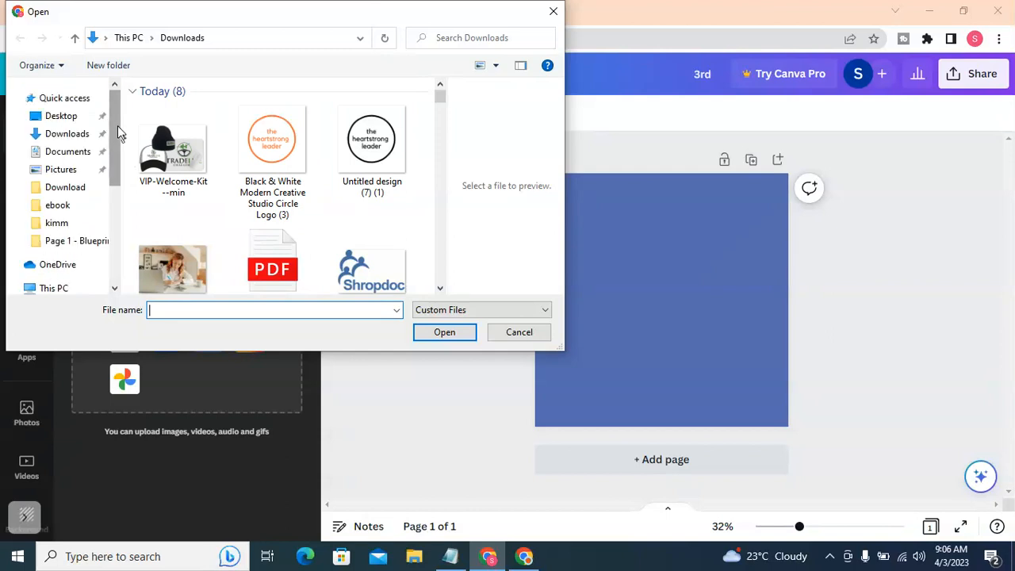
{"action": "left_click", "coordinate": [70, 119]}
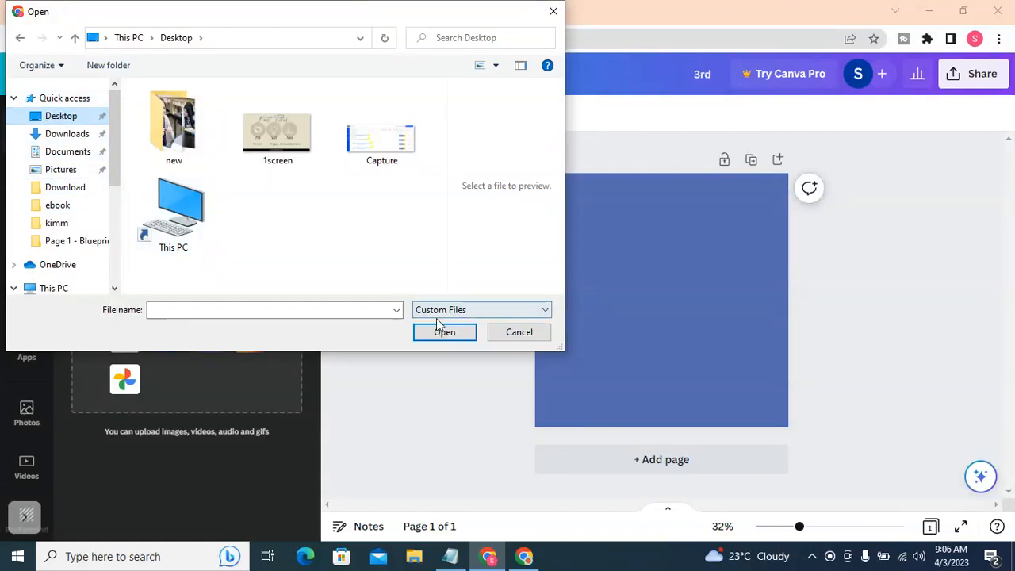
{"action": "left_click", "coordinate": [519, 337]}
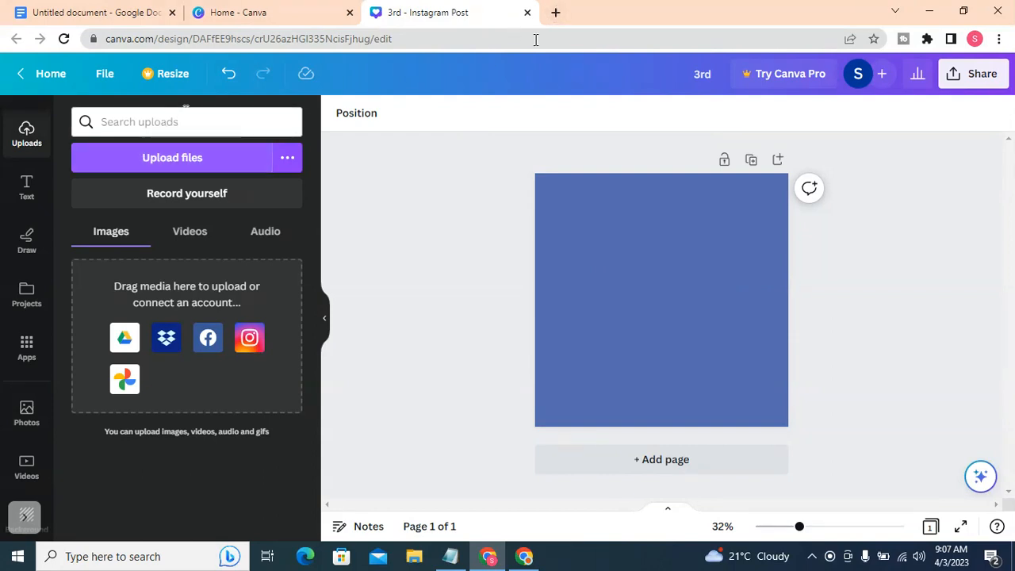
Search Google for "student image png" in a new browser tab.
{"action": "left_click", "coordinate": [556, 12]}
{"action": "left_click", "coordinate": [381, 40]}
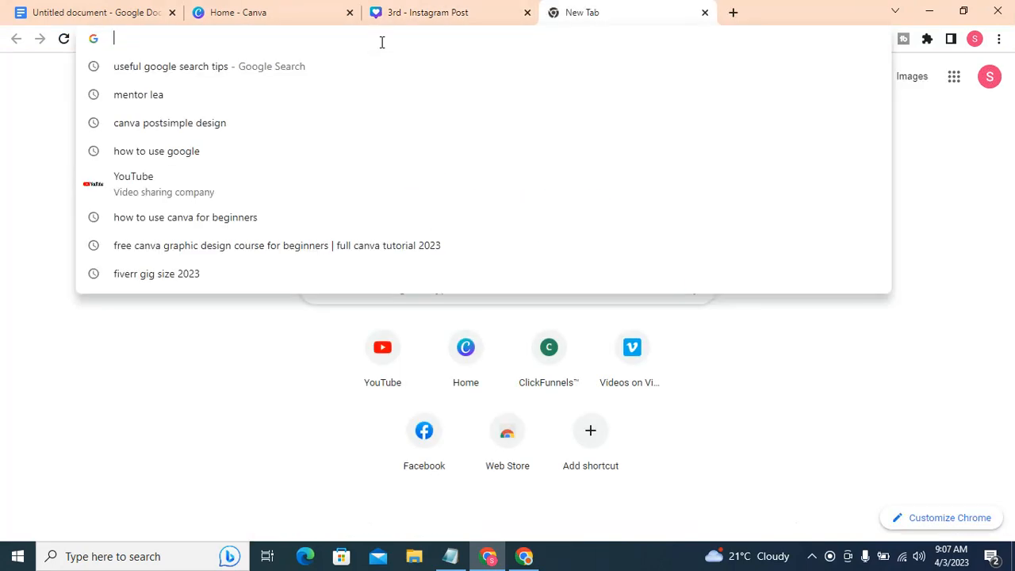
{"action": "type", "text": "stud"}
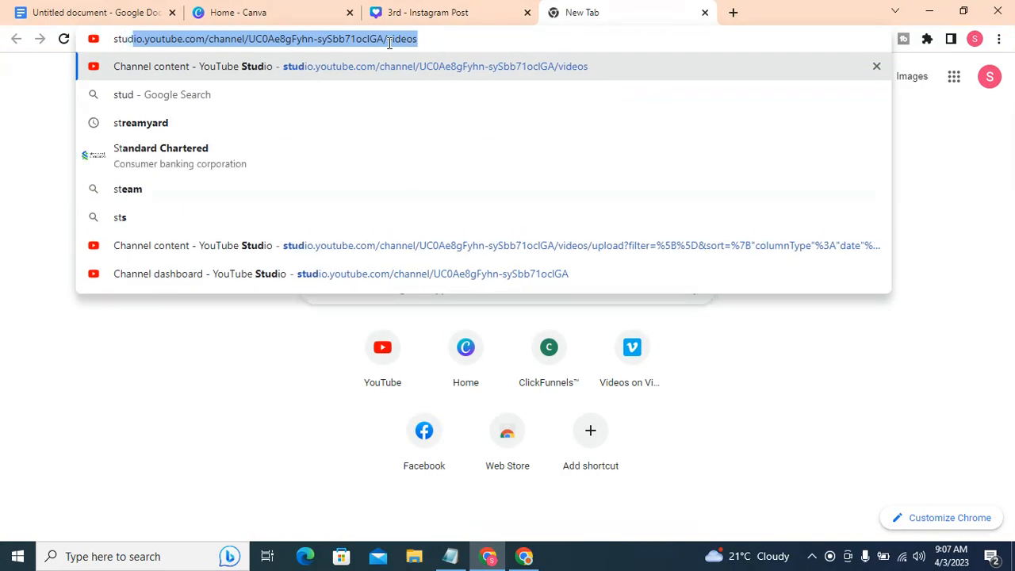
{"action": "type", "text": "ent ia"}
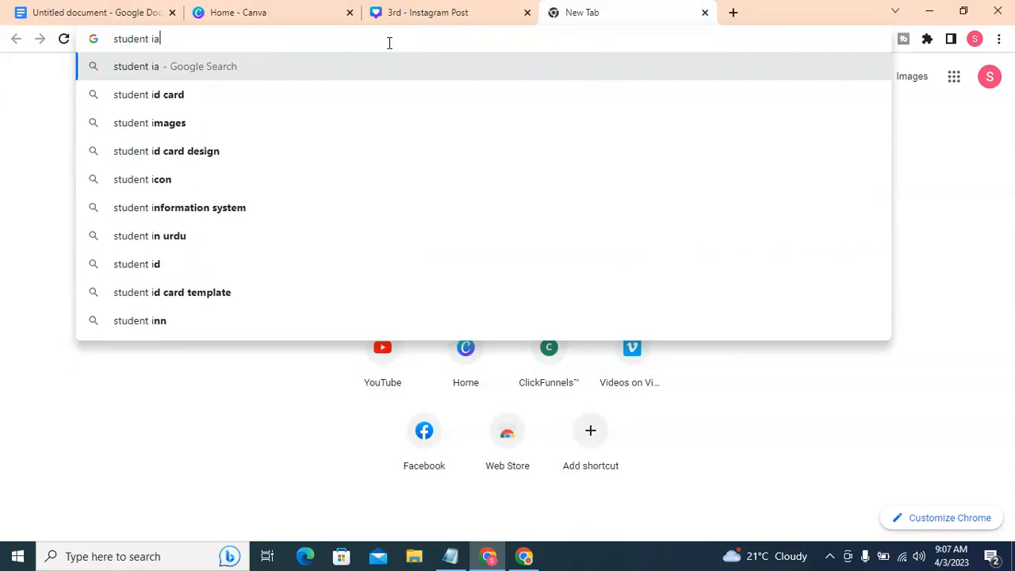
{"action": "key", "text": "BackSpace"}
{"action": "type", "text": "mage"}
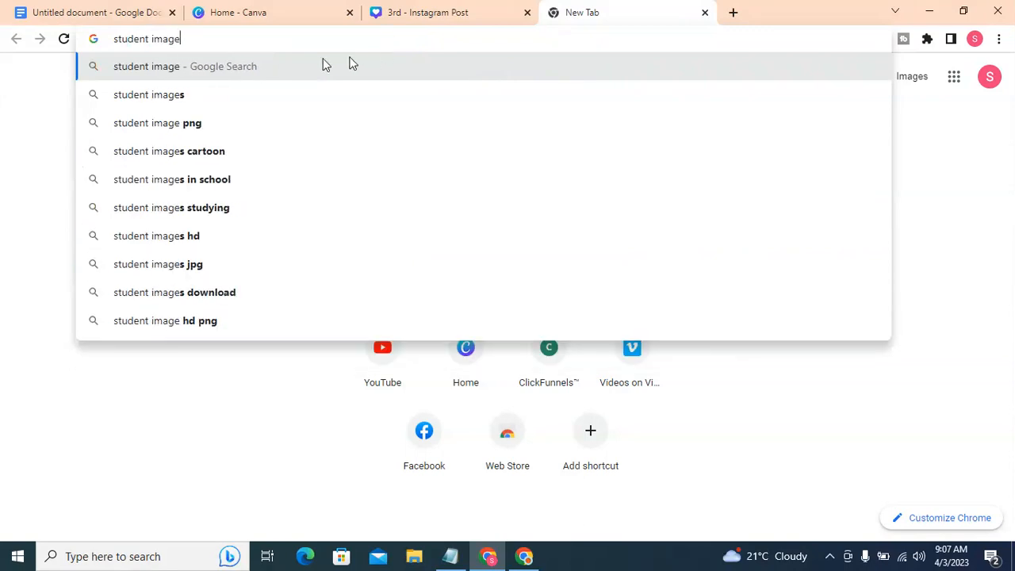
{"action": "left_click", "coordinate": [168, 126]}
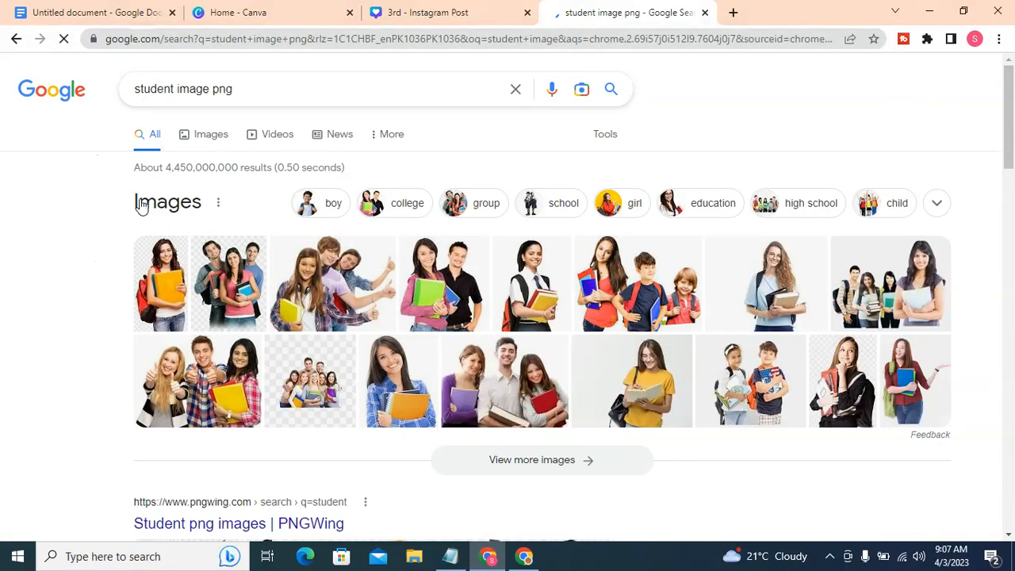
{"action": "double_click", "coordinate": [210, 89]}
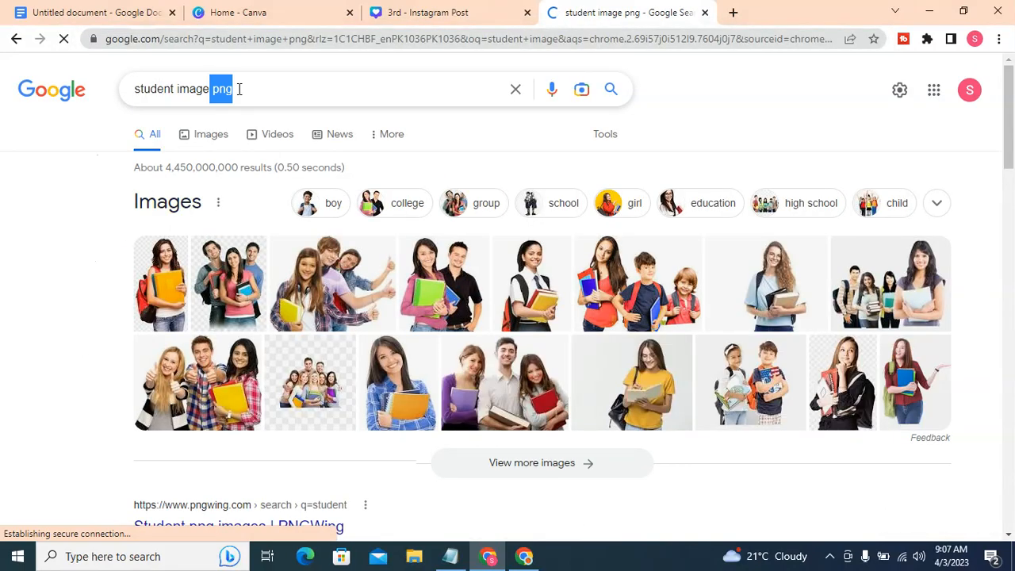
Save the PNGEgg image of three students from the search results to the Desktop as a PNG.
{"action": "left_click", "coordinate": [310, 101]}
{"action": "left_click", "coordinate": [4, 311]}
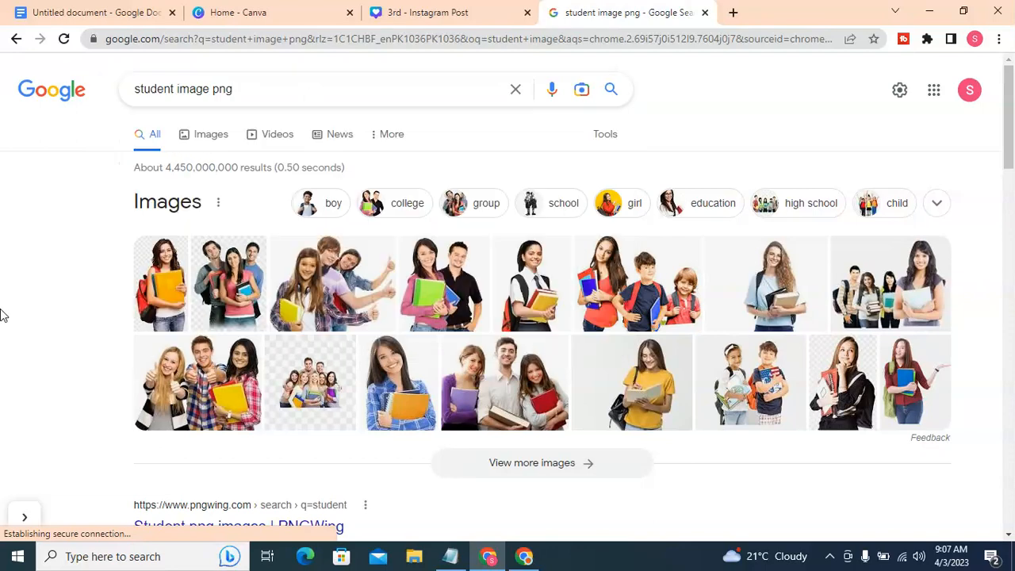
{"action": "left_click", "coordinate": [213, 284]}
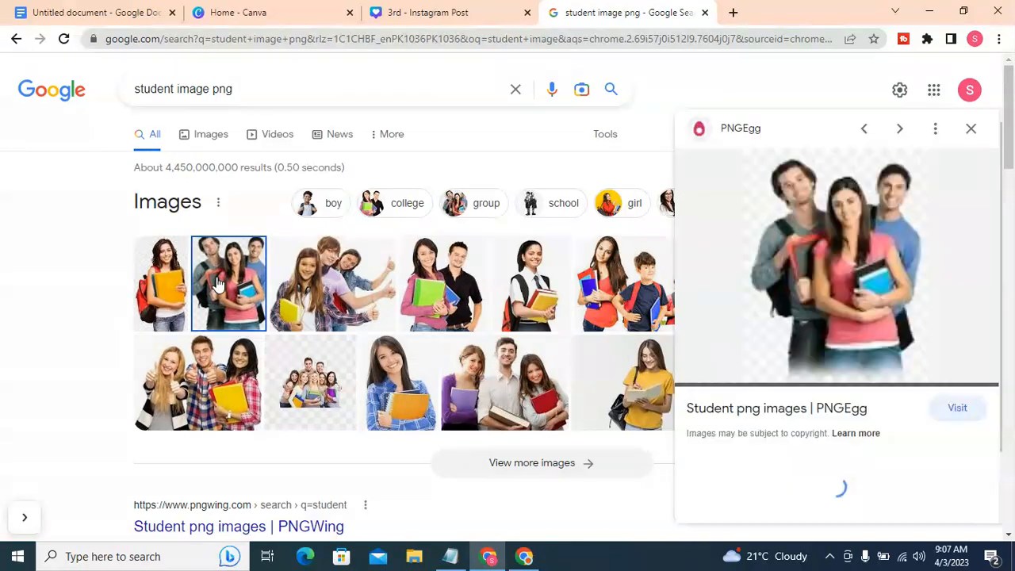
{"action": "left_click", "coordinate": [802, 409]}
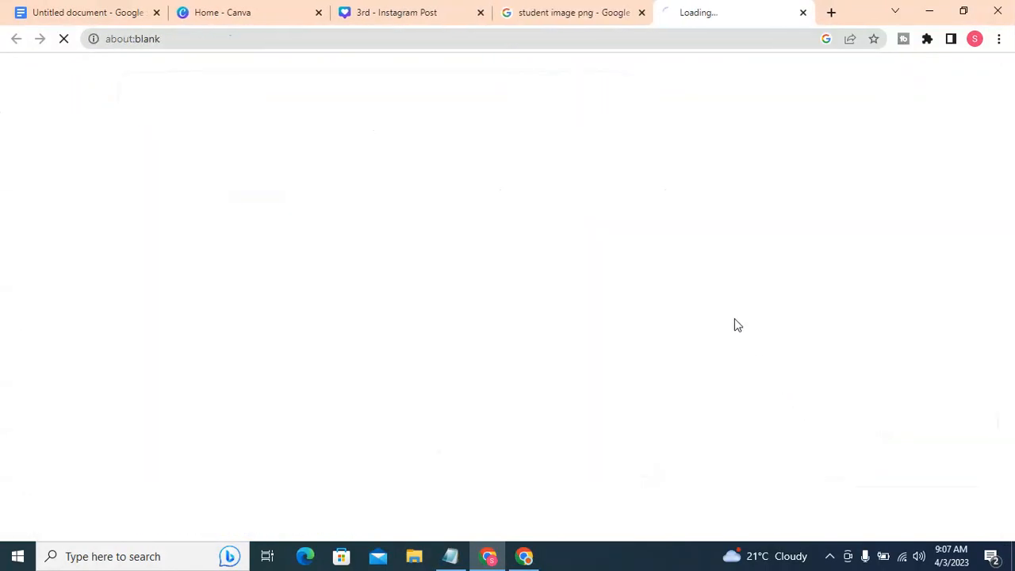
{"action": "left_click", "coordinate": [603, 12]}
{"action": "right_click", "coordinate": [832, 238]}
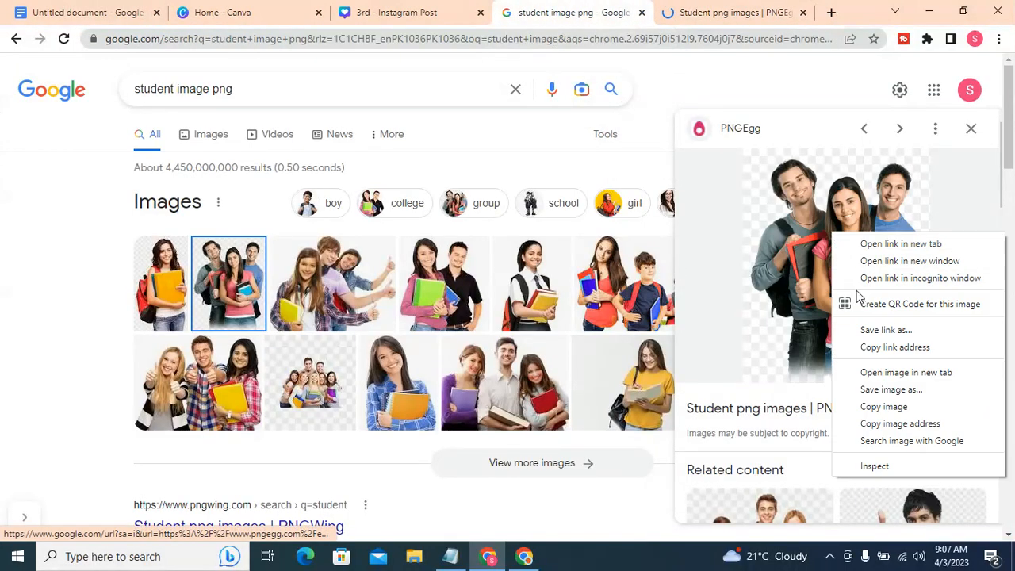
{"action": "left_click", "coordinate": [885, 390]}
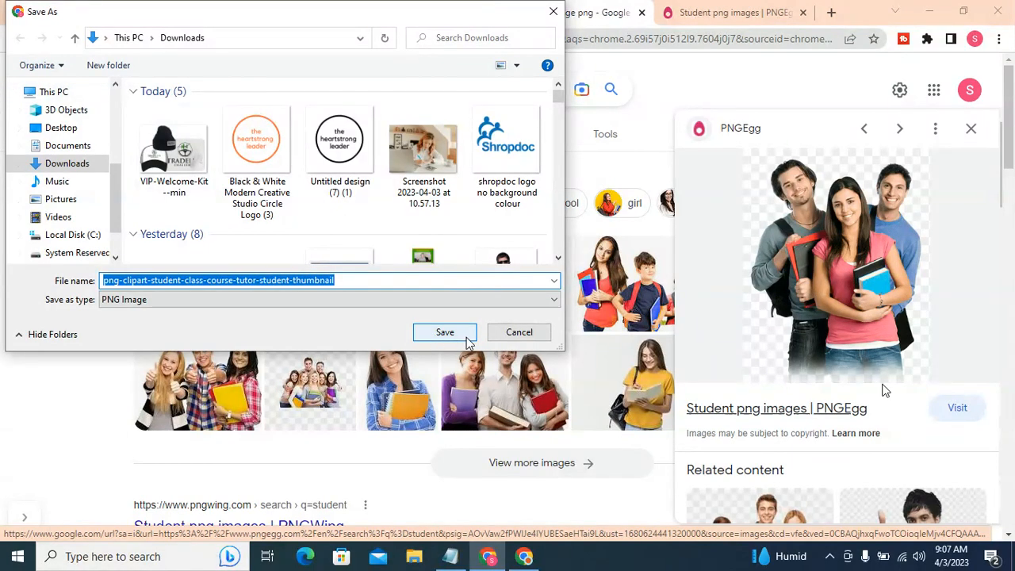
{"action": "left_click", "coordinate": [63, 133]}
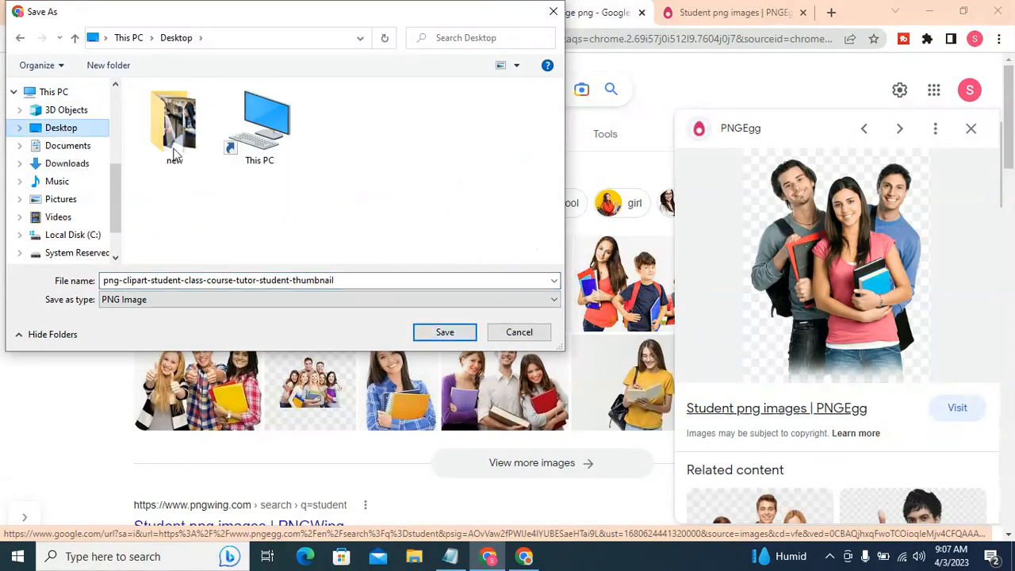
{"action": "left_click", "coordinate": [443, 333]}
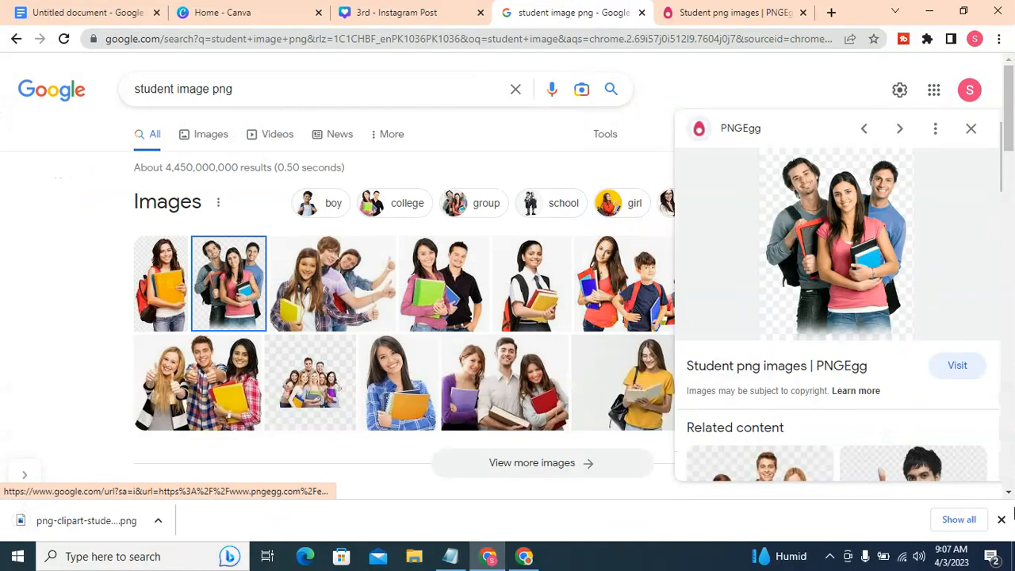
{"action": "left_click", "coordinate": [1001, 522]}
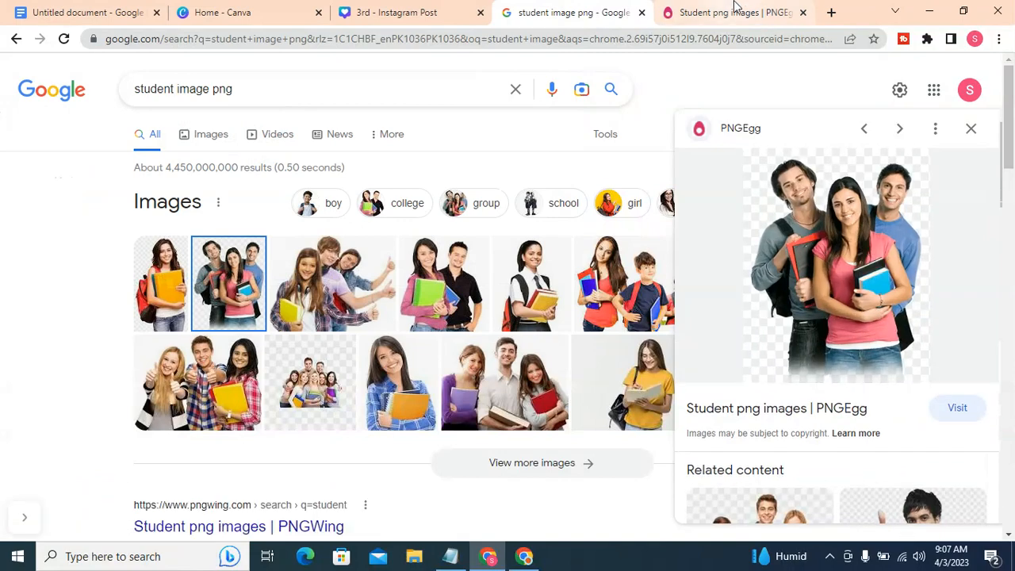
Close the PNGEgg and Google search pages and return to the 3rd Instagram post design.
{"action": "left_click", "coordinate": [740, 12]}
{"action": "left_click", "coordinate": [802, 13]}
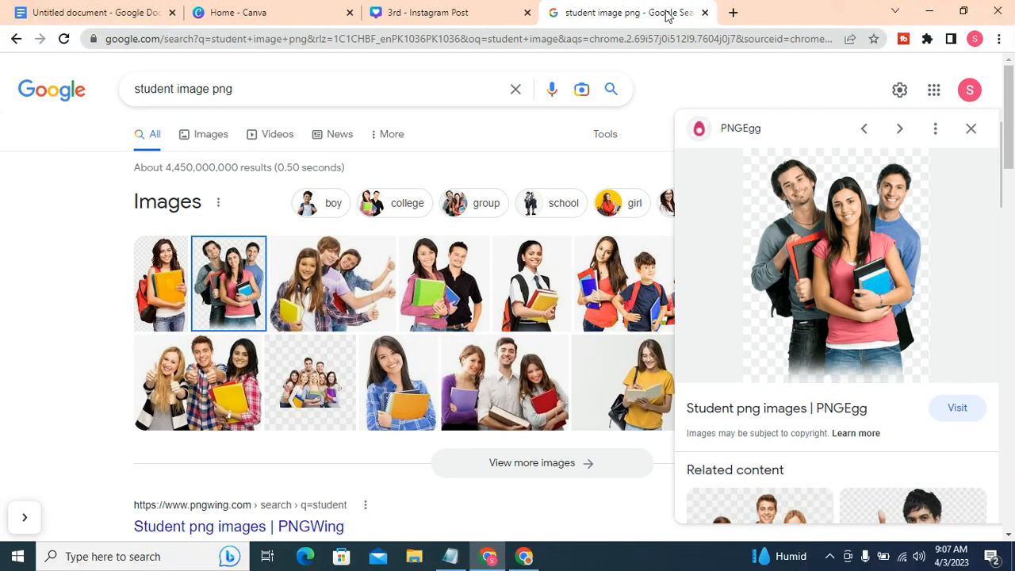
{"action": "left_click", "coordinate": [703, 12]}
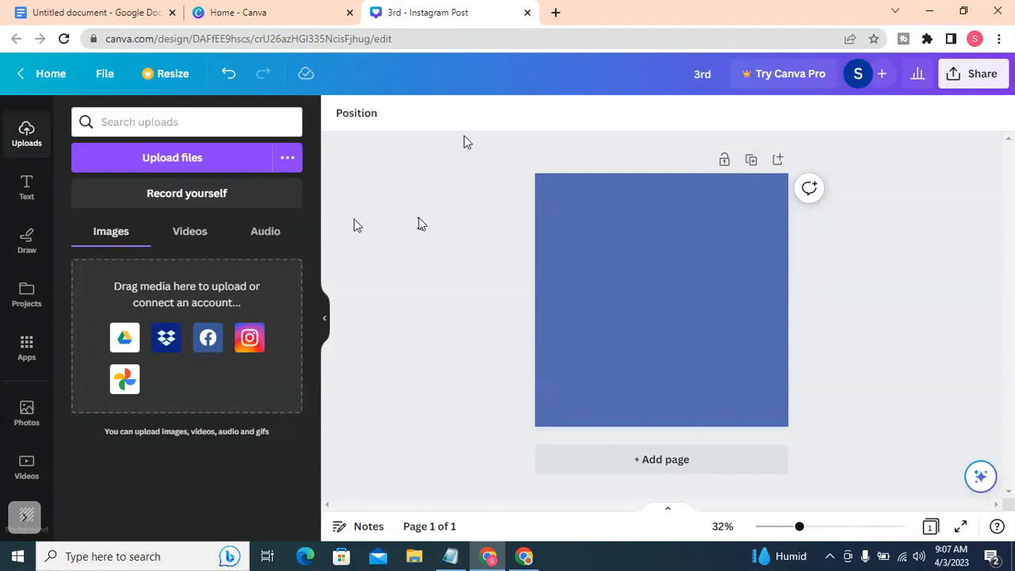
Upload png-clipart-student-class-course-tutor-student-thumbnail from the Desktop, browsing the folder as a list and as large icons.
{"action": "left_click", "coordinate": [172, 159]}
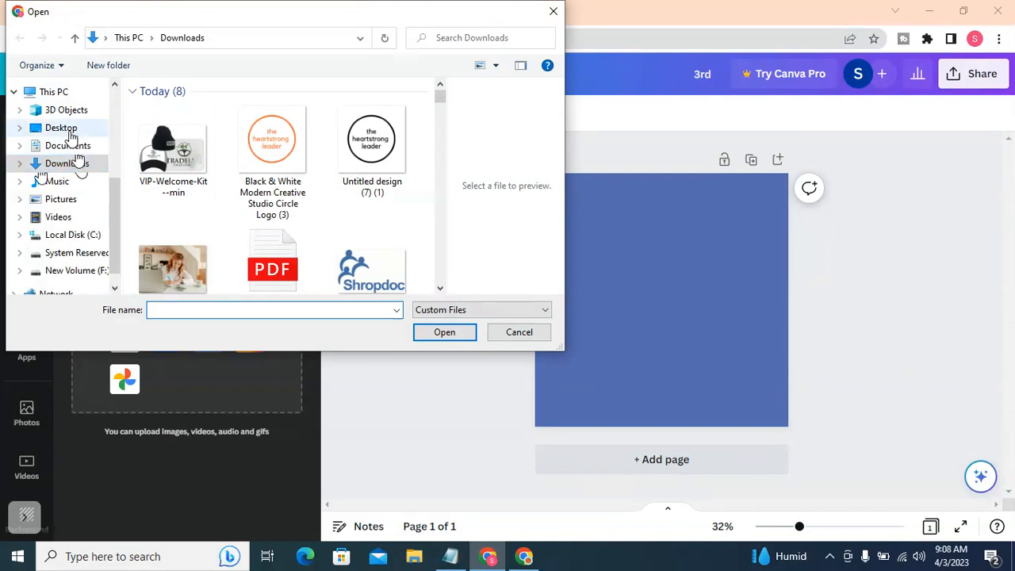
{"action": "left_click", "coordinate": [65, 132]}
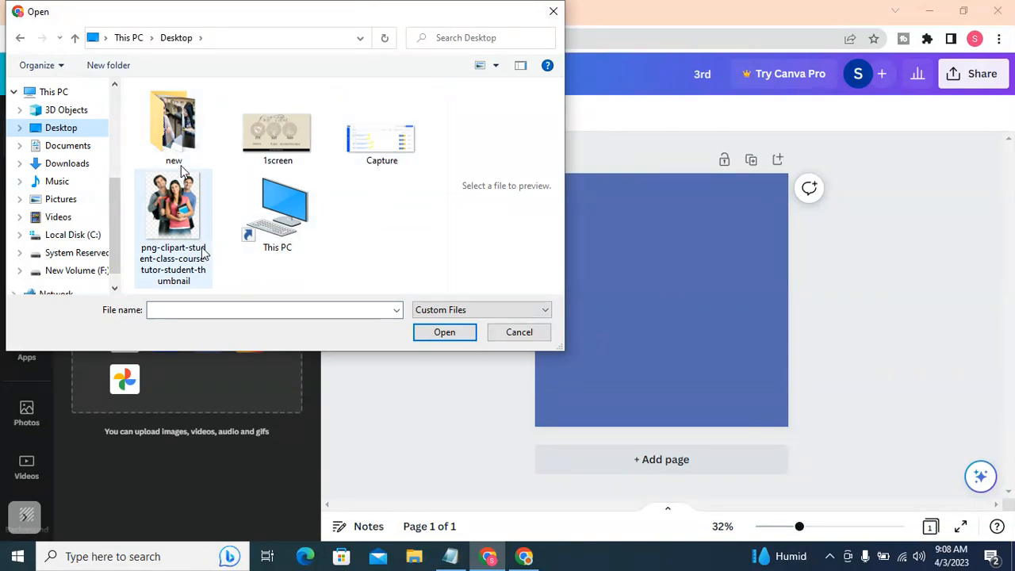
{"action": "left_click", "coordinate": [497, 67]}
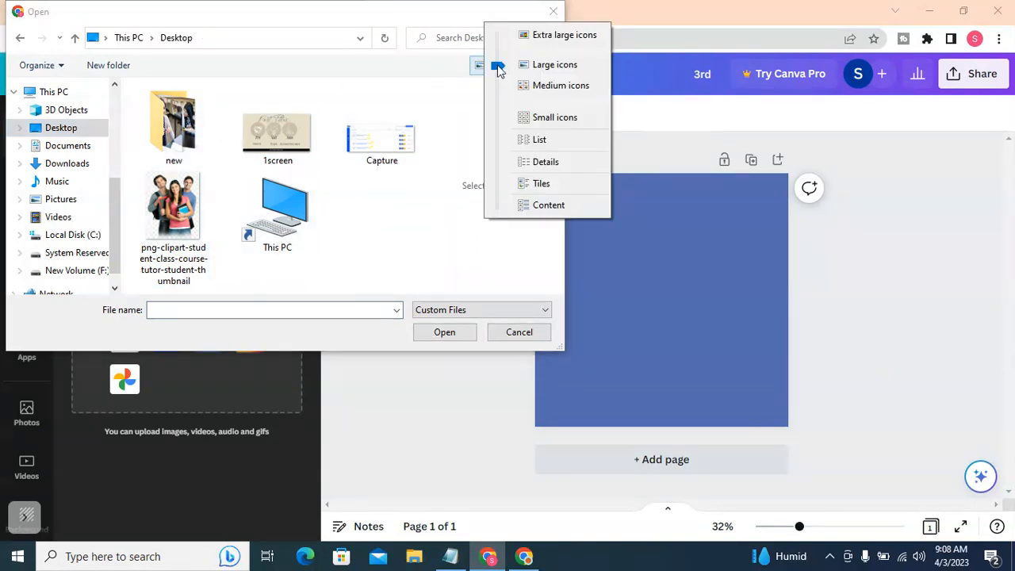
{"action": "left_click", "coordinate": [539, 139]}
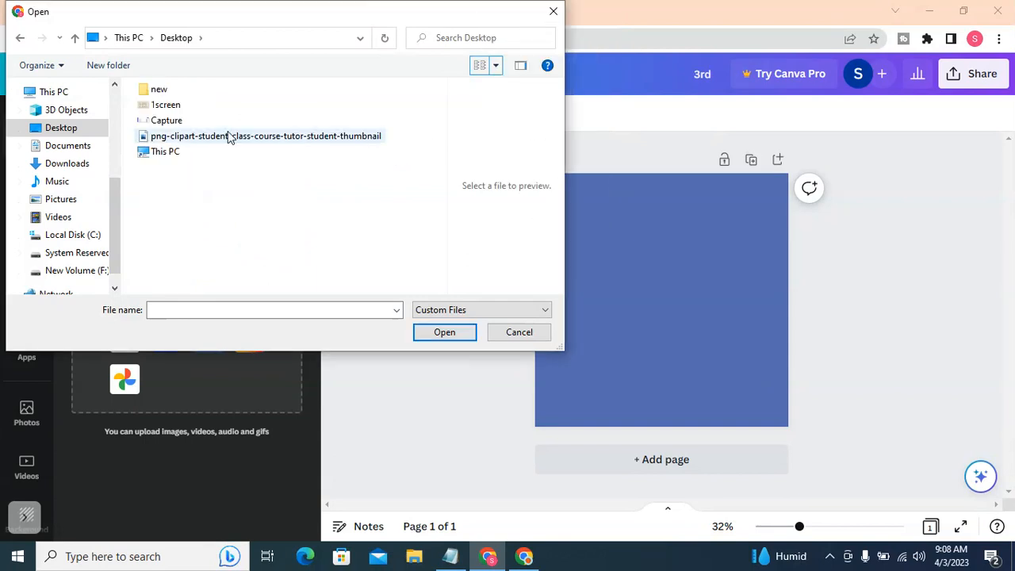
{"action": "left_click", "coordinate": [495, 65]}
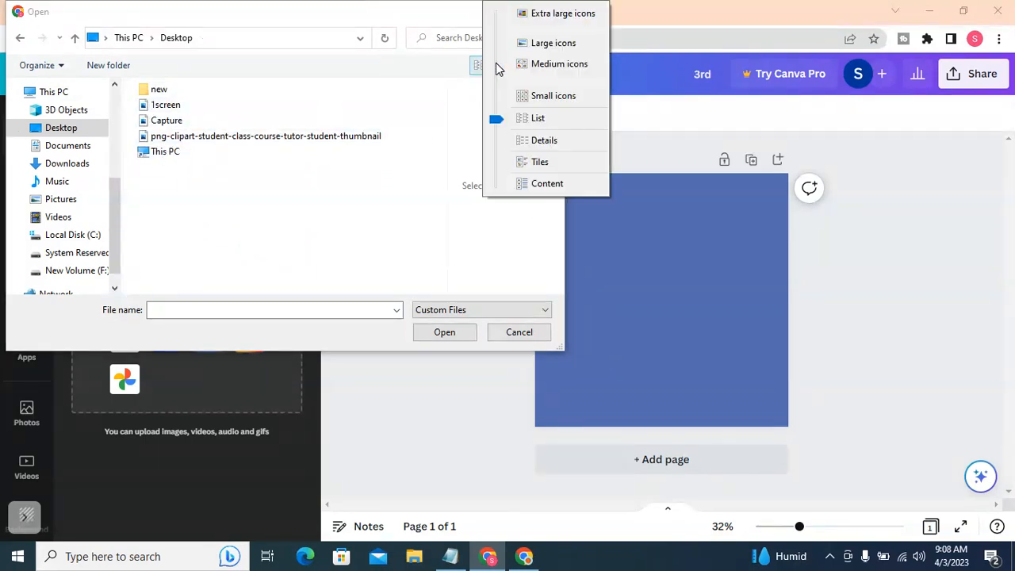
{"action": "left_click", "coordinate": [541, 46]}
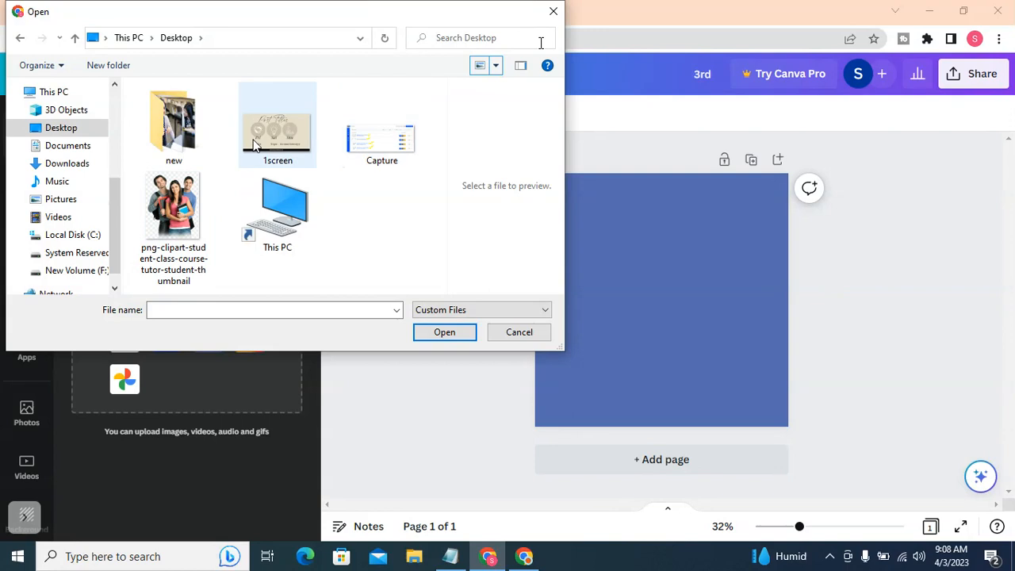
{"action": "left_click", "coordinate": [169, 203]}
{"action": "left_click", "coordinate": [429, 332]}
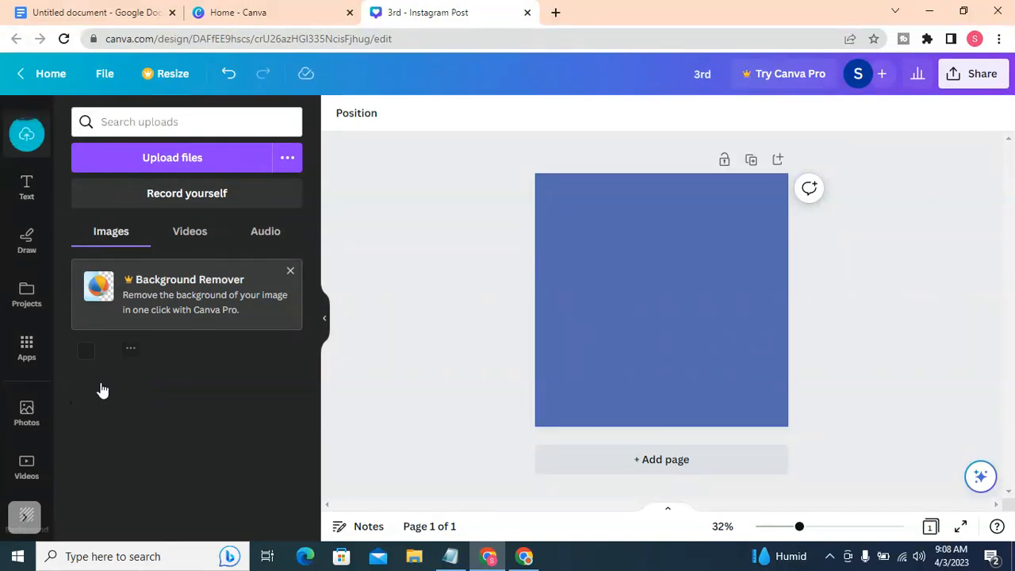
Place the uploaded student photo on the page, enlarge it to nearly fill the page, and crop its overhang at the page's lower edge.
{"action": "left_click", "coordinate": [104, 388]}
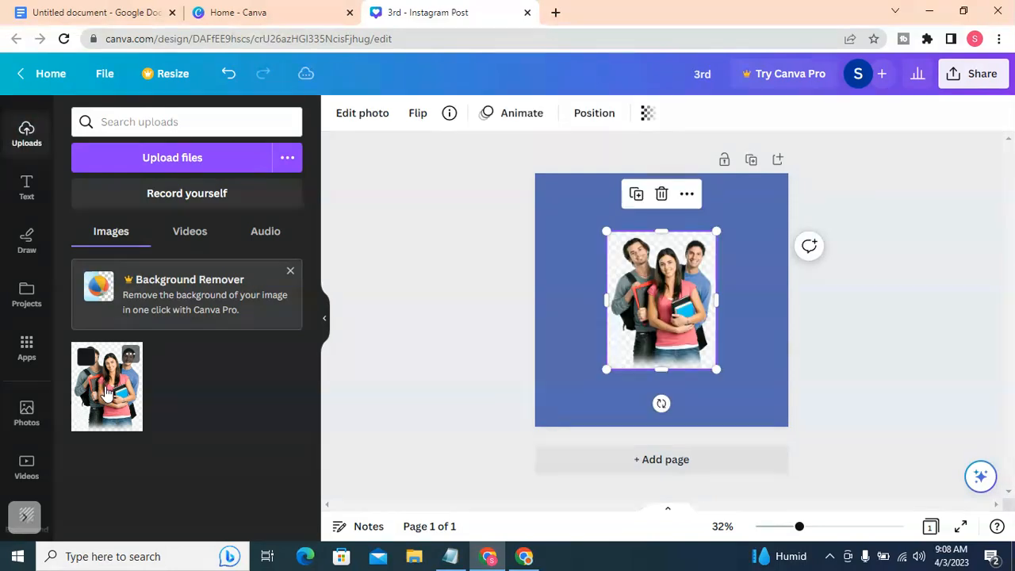
{"action": "left_click_drag", "start_coordinate": [734, 222], "coordinate": [785, 195]}
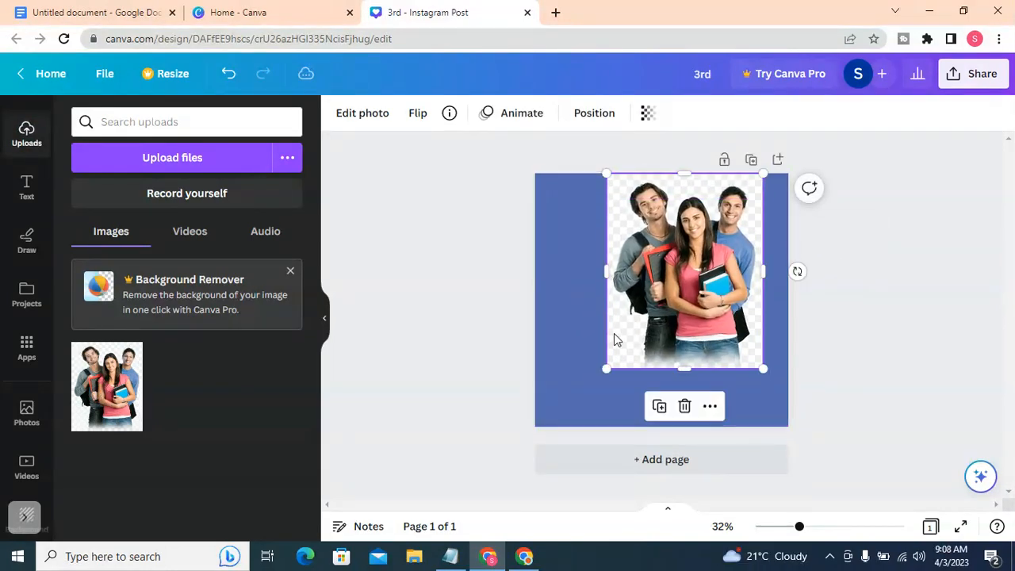
{"action": "left_click_drag", "start_coordinate": [604, 370], "coordinate": [560, 425]}
{"action": "left_click_drag", "start_coordinate": [763, 169], "coordinate": [794, 159]}
{"action": "left_click_drag", "start_coordinate": [675, 294], "coordinate": [670, 311]}
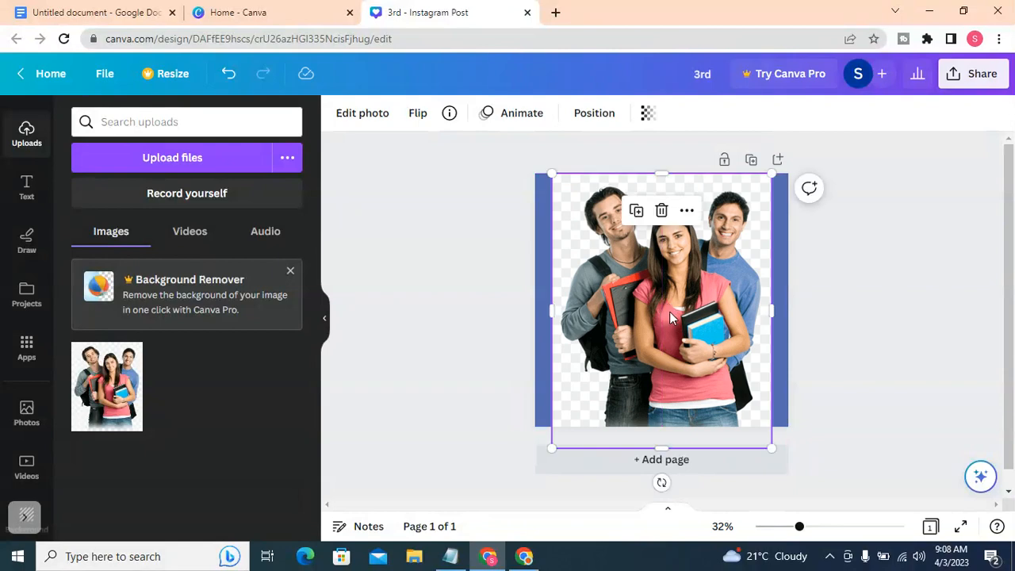
{"action": "left_click", "coordinate": [825, 331]}
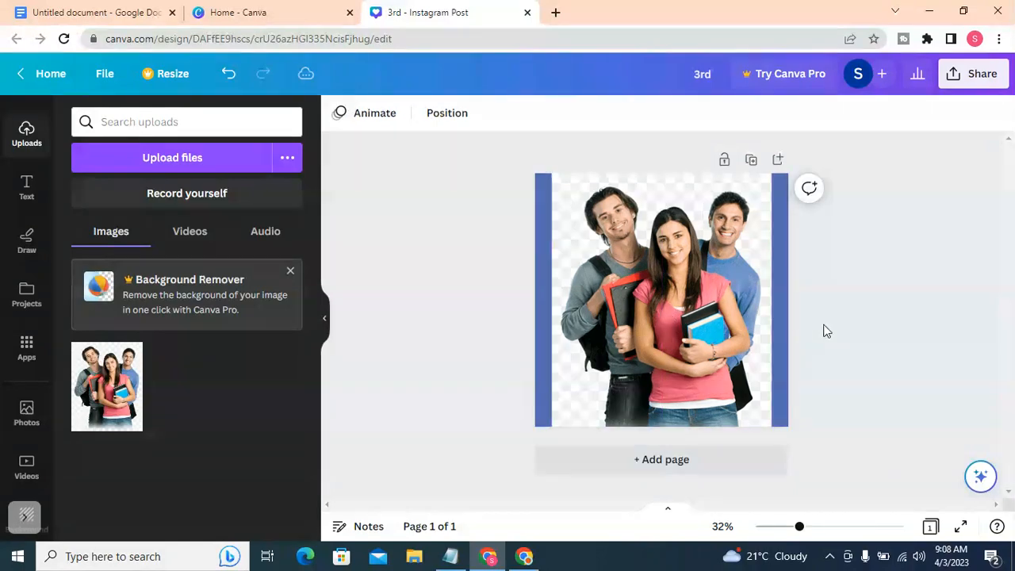
{"action": "left_click", "coordinate": [657, 313]}
{"action": "left_click_drag", "start_coordinate": [657, 444], "coordinate": [662, 427]}
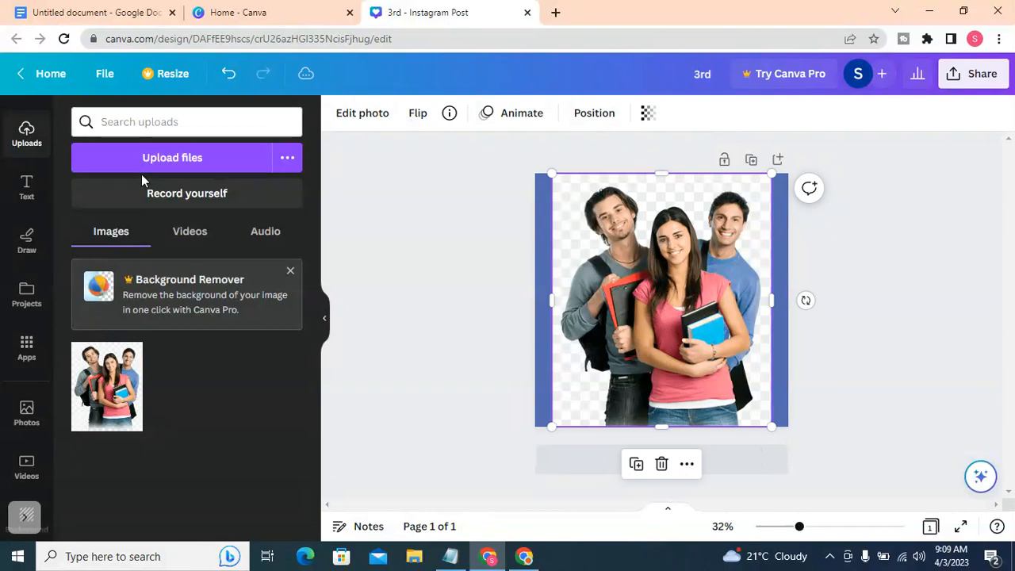
Upload the MyLogo_Trans-Web logo file from the Downloads folder.
{"action": "left_click", "coordinate": [175, 158]}
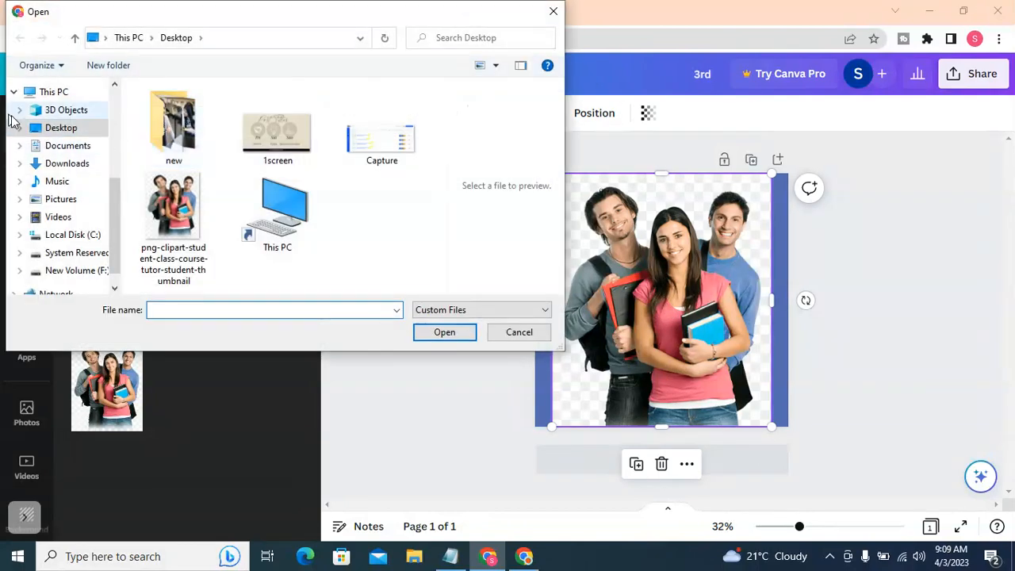
{"action": "left_click", "coordinate": [70, 164]}
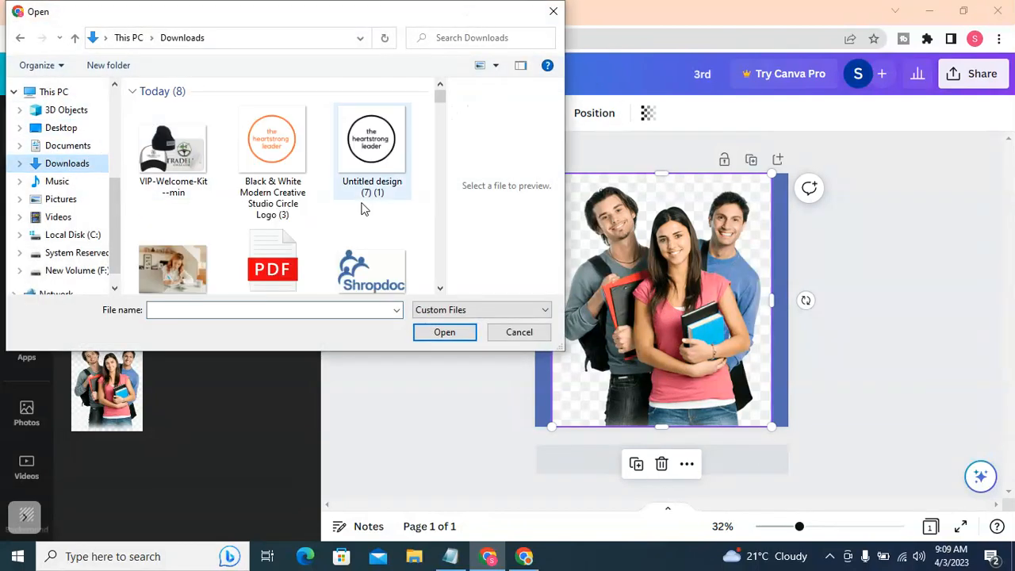
{"action": "scroll", "coordinate": [313, 255], "scroll_direction": "down", "scroll_amount": 1}
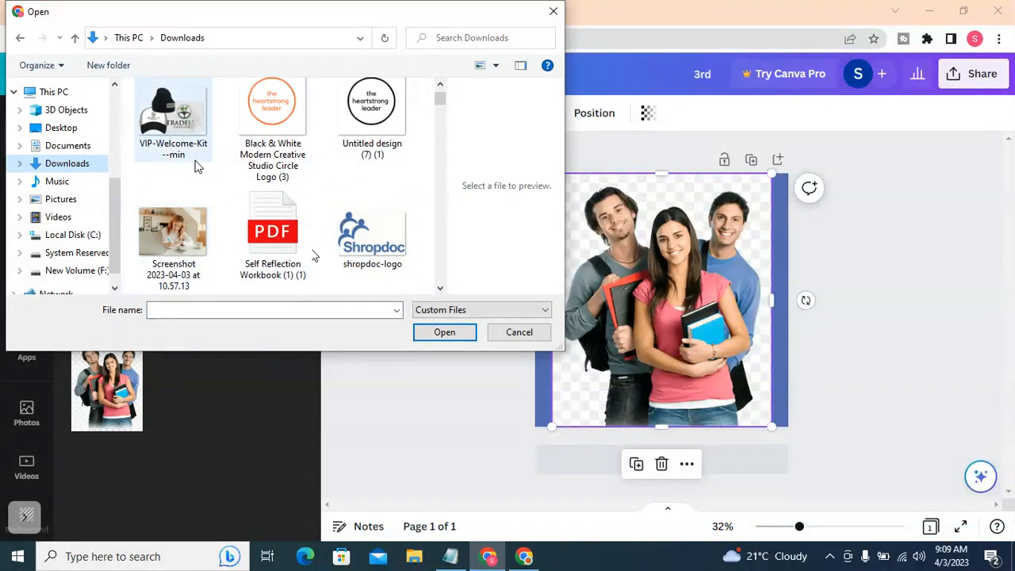
{"action": "scroll", "coordinate": [264, 192], "scroll_direction": "down", "scroll_amount": 1}
{"action": "left_click", "coordinate": [369, 142]}
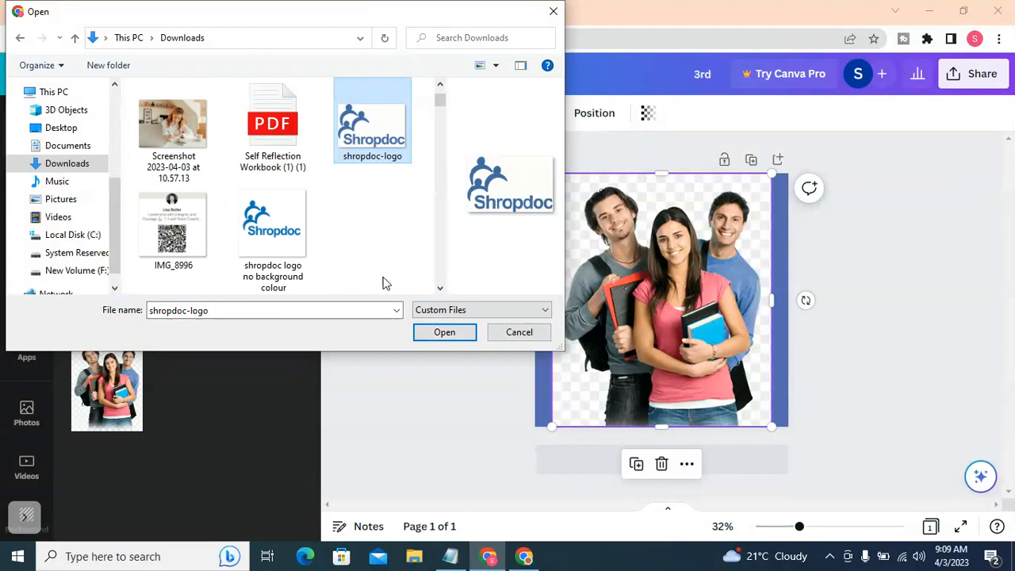
{"action": "scroll", "coordinate": [304, 199], "scroll_direction": "up", "scroll_amount": 2}
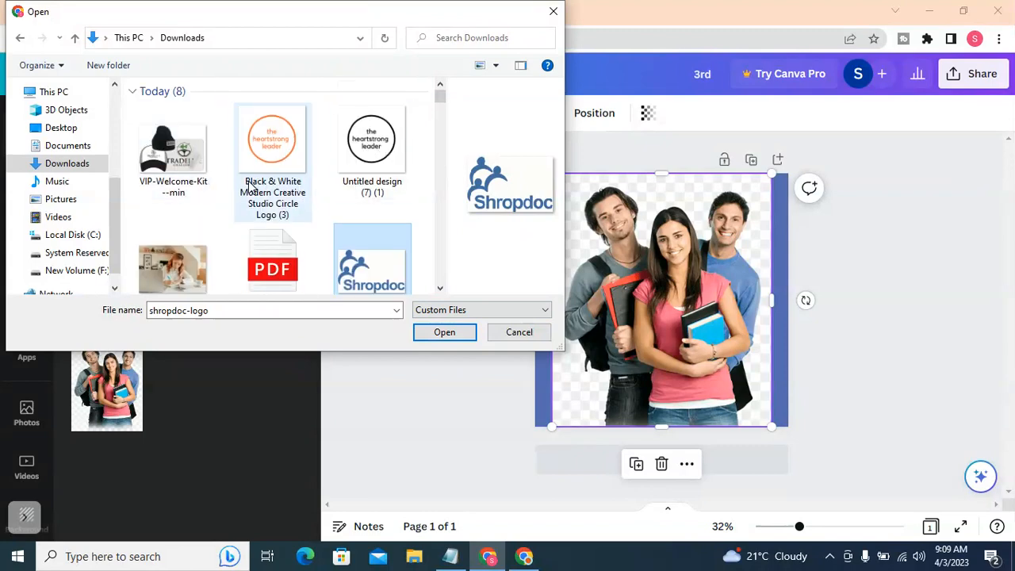
{"action": "scroll", "coordinate": [223, 206], "scroll_direction": "down", "scroll_amount": 5}
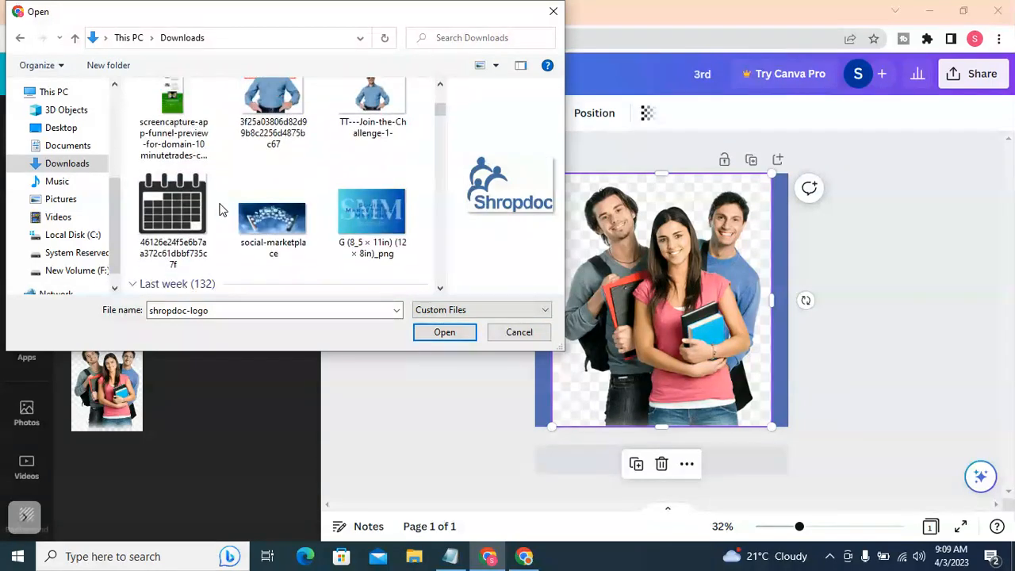
{"action": "scroll", "coordinate": [223, 210], "scroll_direction": "down", "scroll_amount": 6}
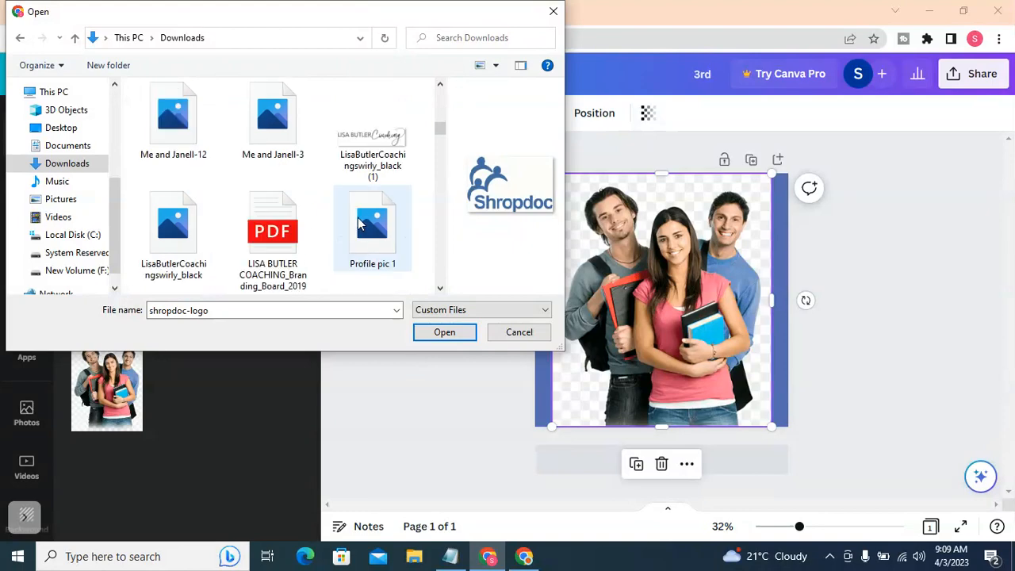
{"action": "scroll", "coordinate": [210, 233], "scroll_direction": "down", "scroll_amount": 3}
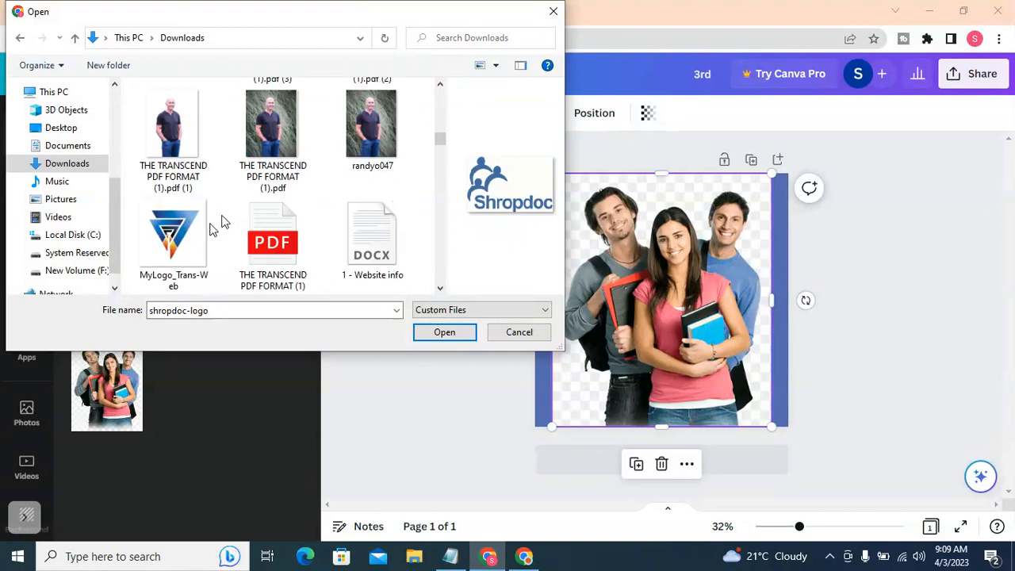
{"action": "left_click", "coordinate": [181, 252]}
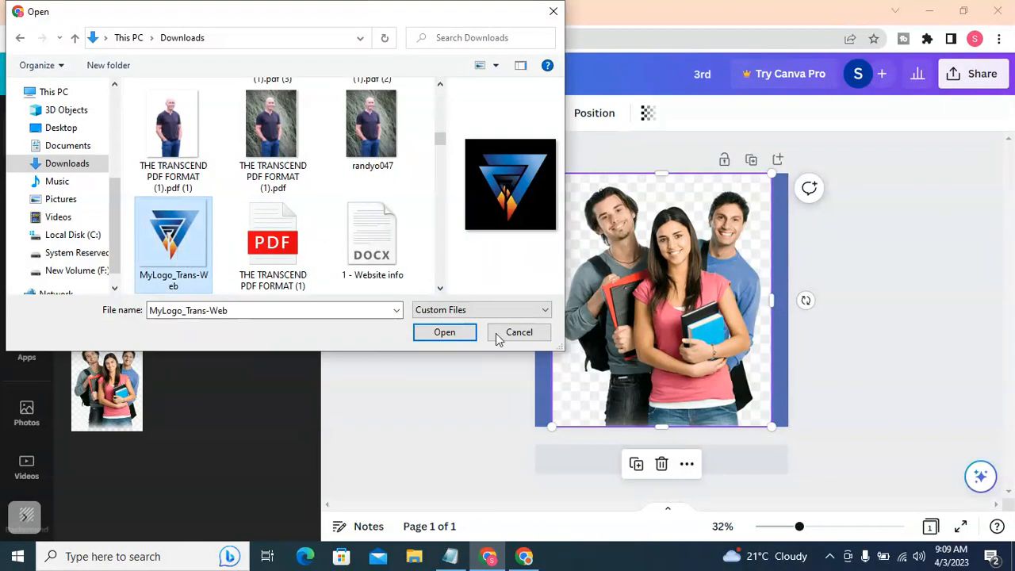
{"action": "left_click", "coordinate": [444, 333]}
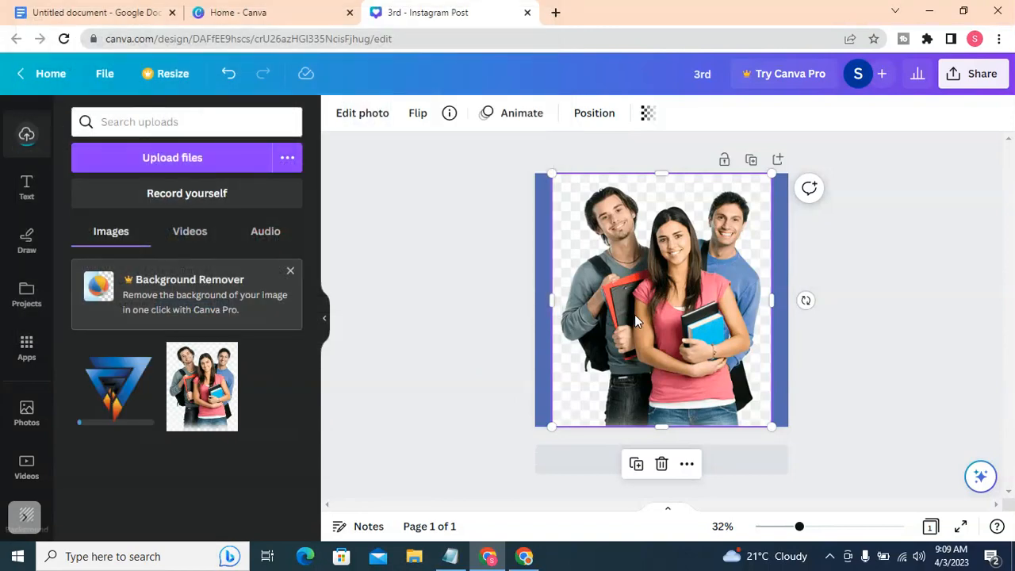
Replace the student photo on the page with the uploaded triangle logo, shrunk and placed near the page's upper-left corner.
{"action": "key", "text": "Delete"}
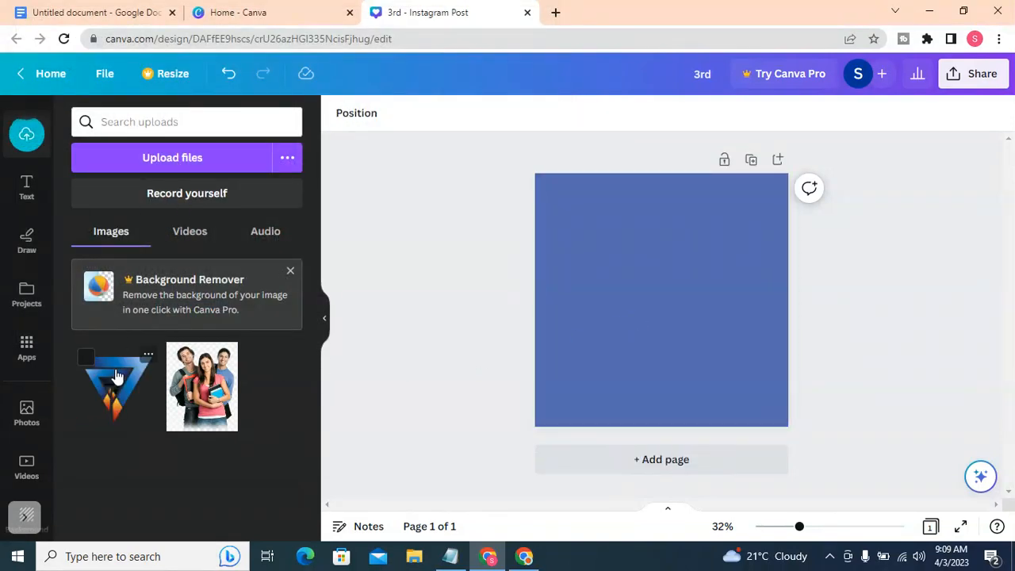
{"action": "left_click", "coordinate": [113, 392]}
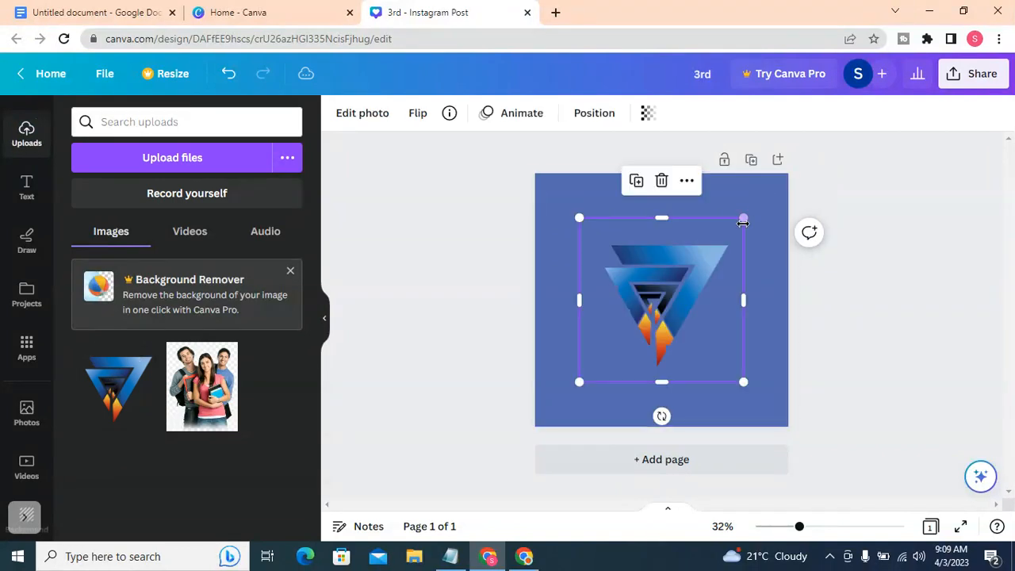
{"action": "left_click_drag", "start_coordinate": [743, 216], "coordinate": [646, 316]}
{"action": "left_click_drag", "start_coordinate": [612, 366], "coordinate": [581, 219]}
{"action": "left_click", "coordinate": [672, 264]}
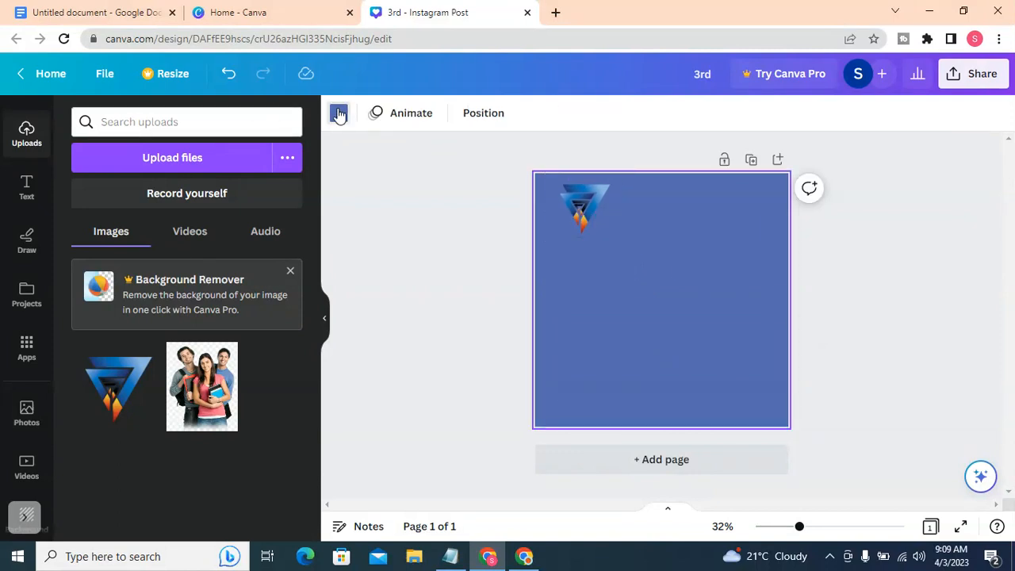
Change the page background colour to white and select the triangle logo.
{"action": "left_click", "coordinate": [339, 113]}
{"action": "left_click", "coordinate": [285, 517]}
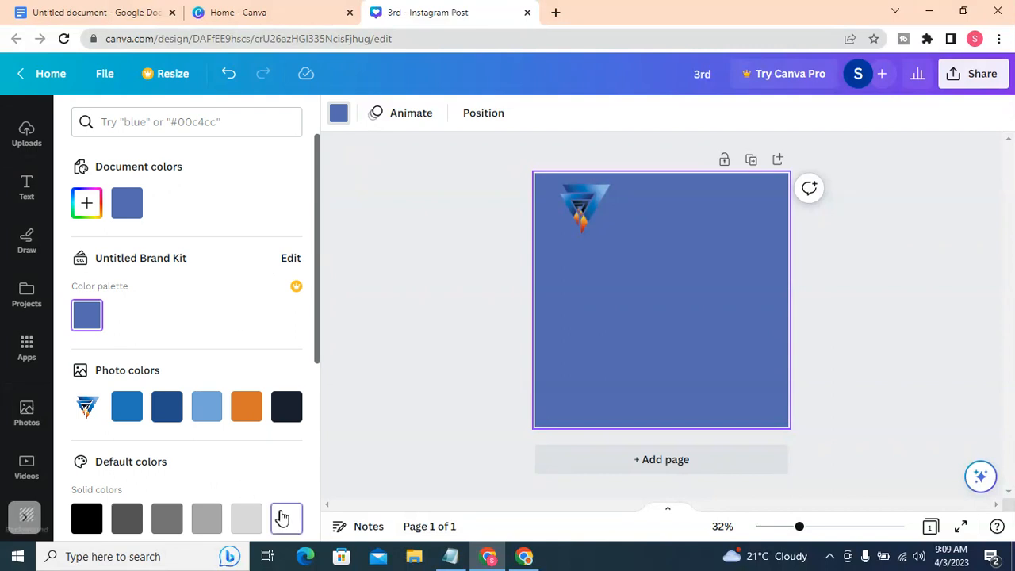
{"action": "left_click", "coordinate": [582, 208]}
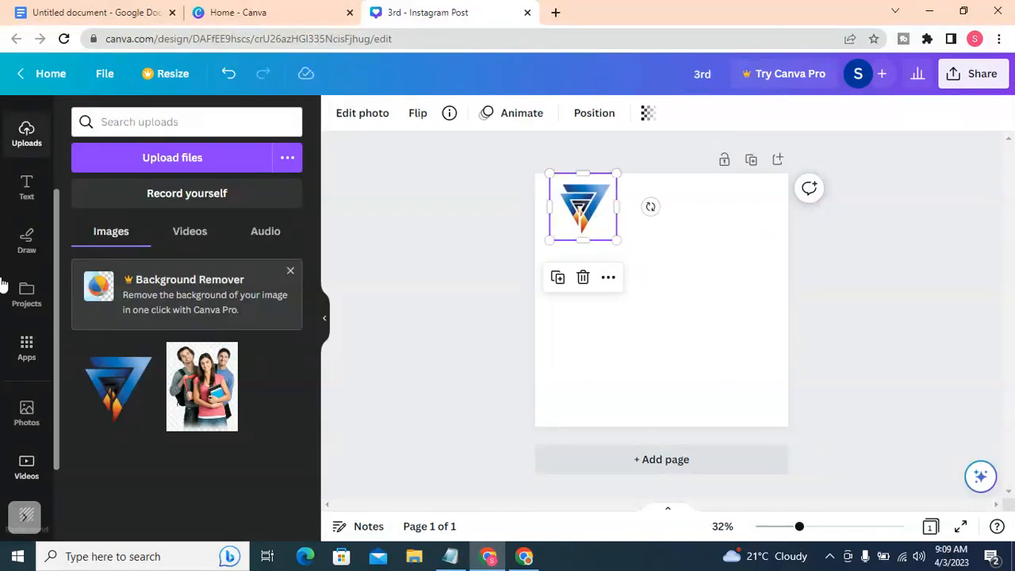
Sketch freehand loops with the red marker in the middle of the page, and undo them.
{"action": "left_click", "coordinate": [27, 246]}
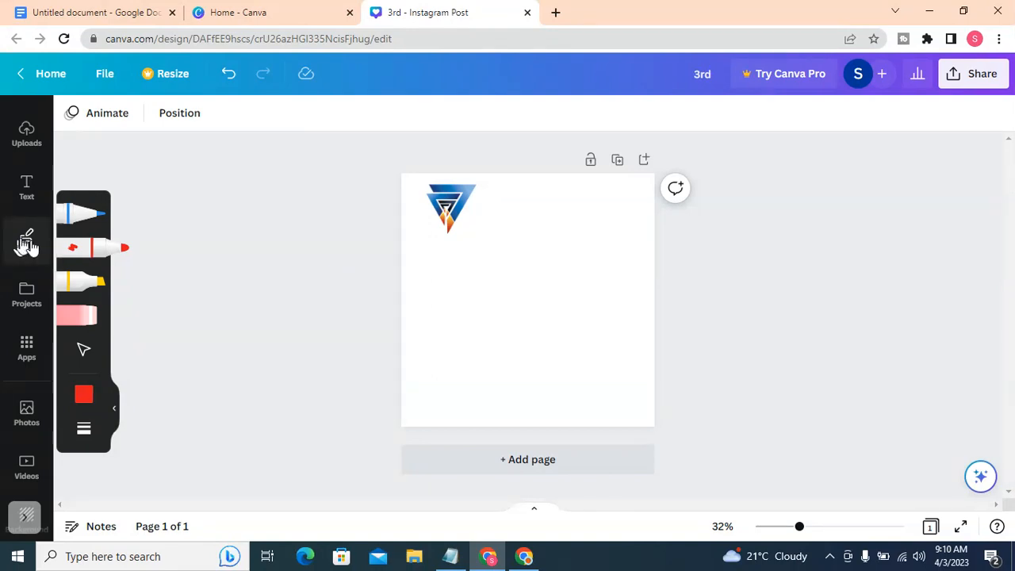
{"action": "mouse_move", "coordinate": [564, 308]}
{"action": "left_mouse_down"}
{"action": "mouse_move", "coordinate": [571, 277]}
{"action": "mouse_move", "coordinate": [528, 283]}
{"action": "mouse_move", "coordinate": [520, 318]}
{"action": "mouse_move", "coordinate": [545, 310]}
{"action": "left_mouse_up"}
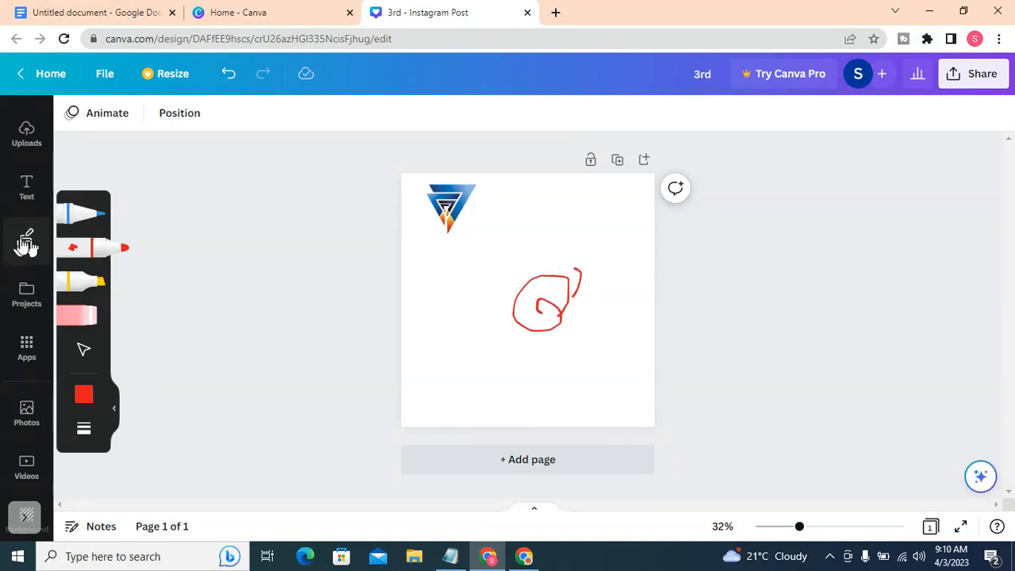
{"action": "key", "text": "ctrl+z"}
{"action": "key", "text": "ctrl+z"}
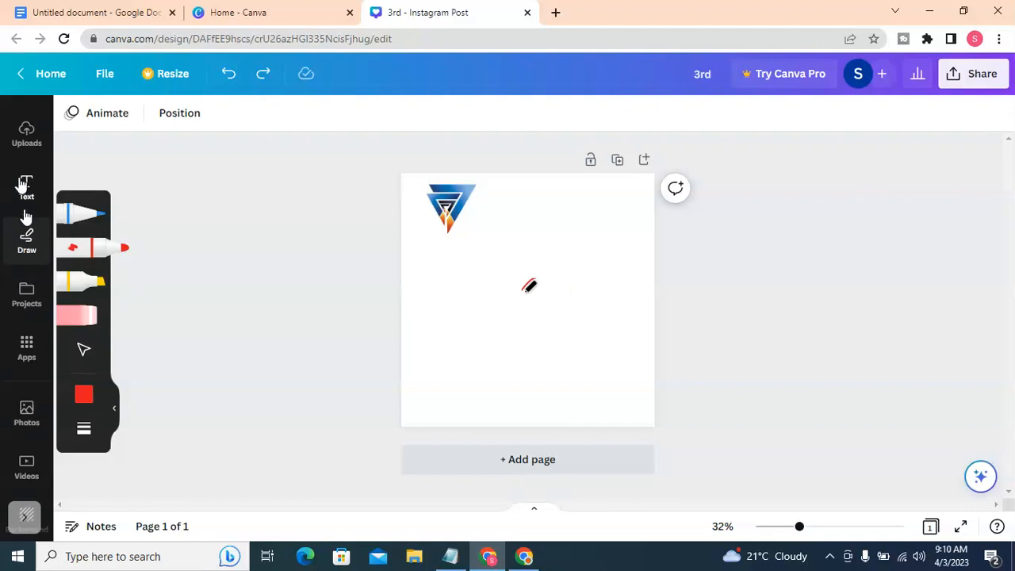
Draw a freehand loop with each drawing tool: the blue pen, the red marker and the yellow highlighter.
{"action": "left_click", "coordinate": [87, 214]}
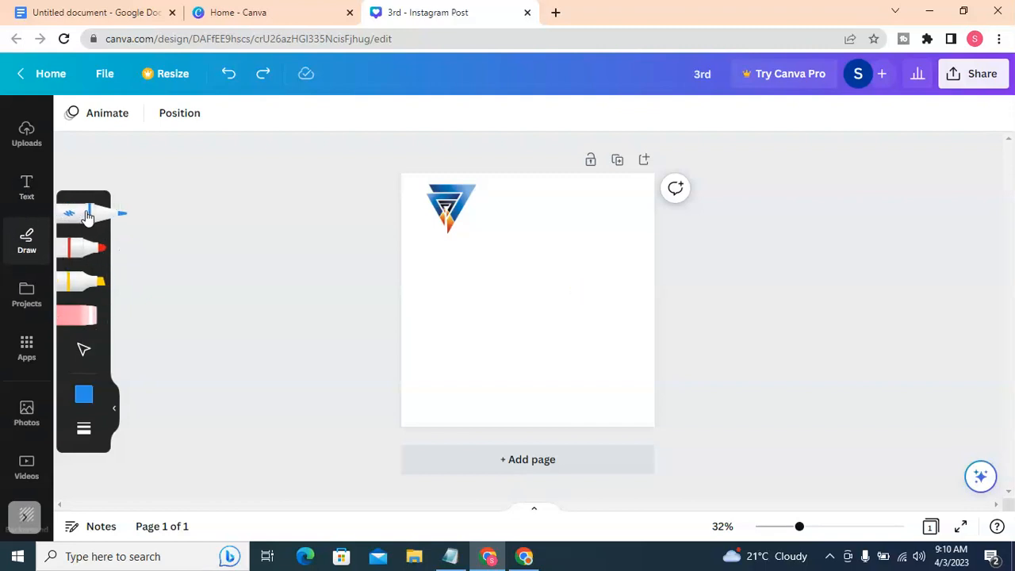
{"action": "mouse_move", "coordinate": [628, 284]}
{"action": "left_mouse_down"}
{"action": "mouse_move", "coordinate": [626, 256]}
{"action": "mouse_move", "coordinate": [579, 259]}
{"action": "mouse_move", "coordinate": [533, 295]}
{"action": "mouse_move", "coordinate": [573, 299]}
{"action": "mouse_move", "coordinate": [632, 274]}
{"action": "mouse_move", "coordinate": [630, 252]}
{"action": "left_mouse_up"}
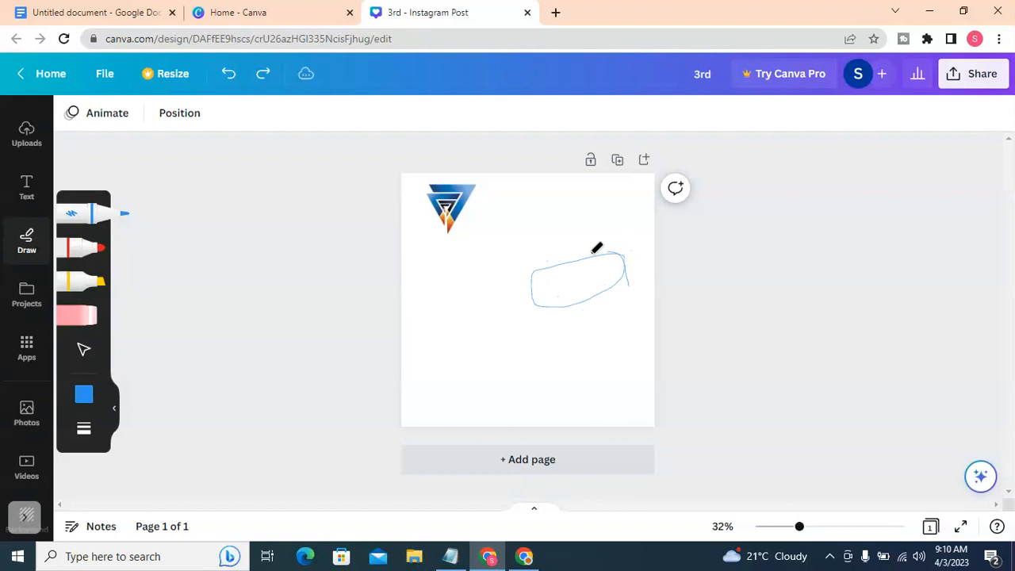
{"action": "left_click", "coordinate": [93, 249]}
{"action": "left_click", "coordinate": [528, 359]}
{"action": "mouse_move", "coordinate": [546, 359]}
{"action": "left_mouse_down"}
{"action": "mouse_move", "coordinate": [596, 334]}
{"action": "mouse_move", "coordinate": [525, 346]}
{"action": "mouse_move", "coordinate": [535, 359]}
{"action": "mouse_move", "coordinate": [526, 359]}
{"action": "left_mouse_up"}
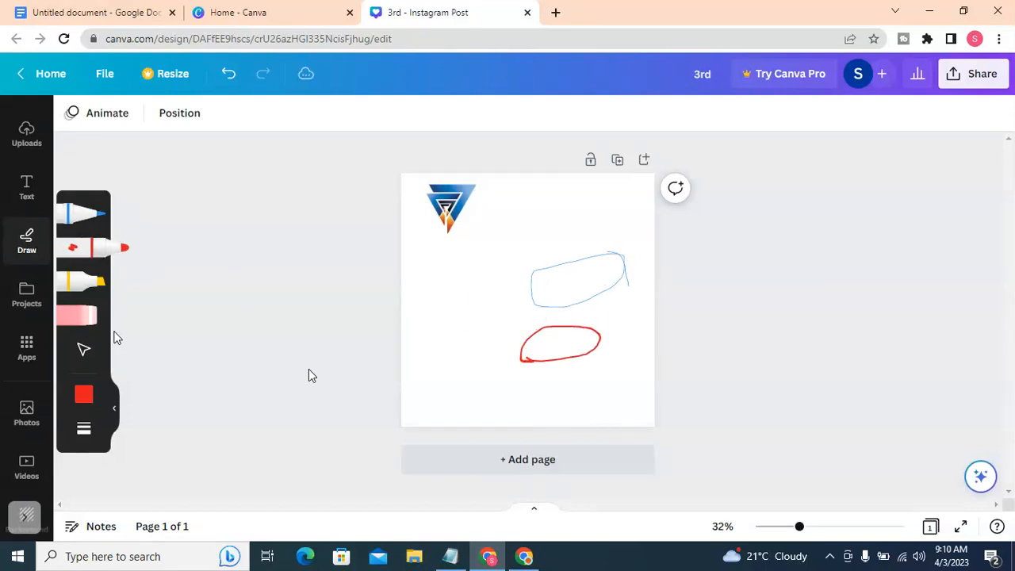
{"action": "left_click", "coordinate": [95, 281]}
{"action": "mouse_move", "coordinate": [452, 312]}
{"action": "left_mouse_down"}
{"action": "mouse_move", "coordinate": [479, 300]}
{"action": "mouse_move", "coordinate": [517, 260]}
{"action": "mouse_move", "coordinate": [485, 241]}
{"action": "mouse_move", "coordinate": [428, 292]}
{"action": "mouse_move", "coordinate": [462, 298]}
{"action": "left_mouse_up"}
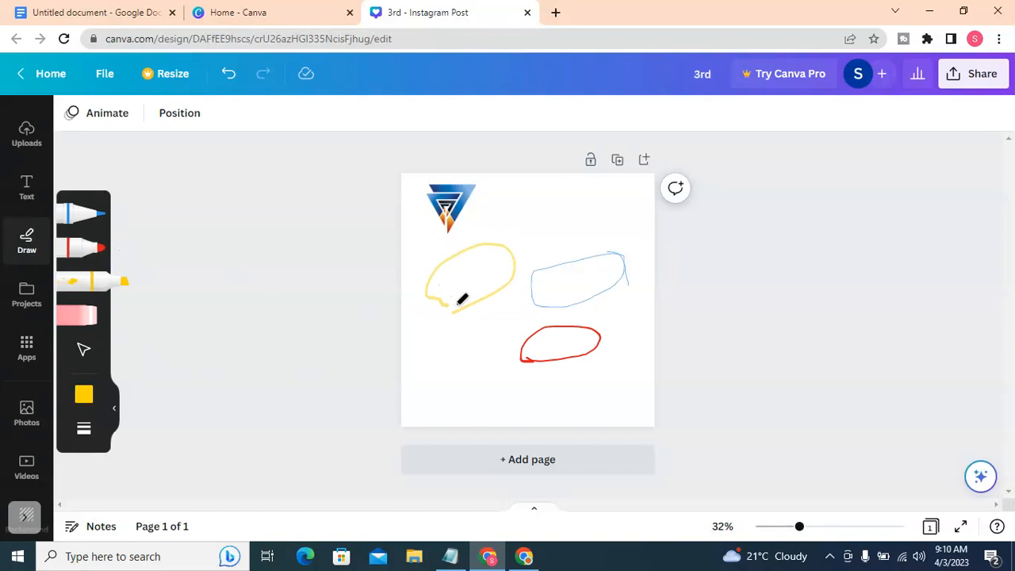
Erase the yellow highlighter loop and the blue pen loop from the page.
{"action": "left_click", "coordinate": [83, 320]}
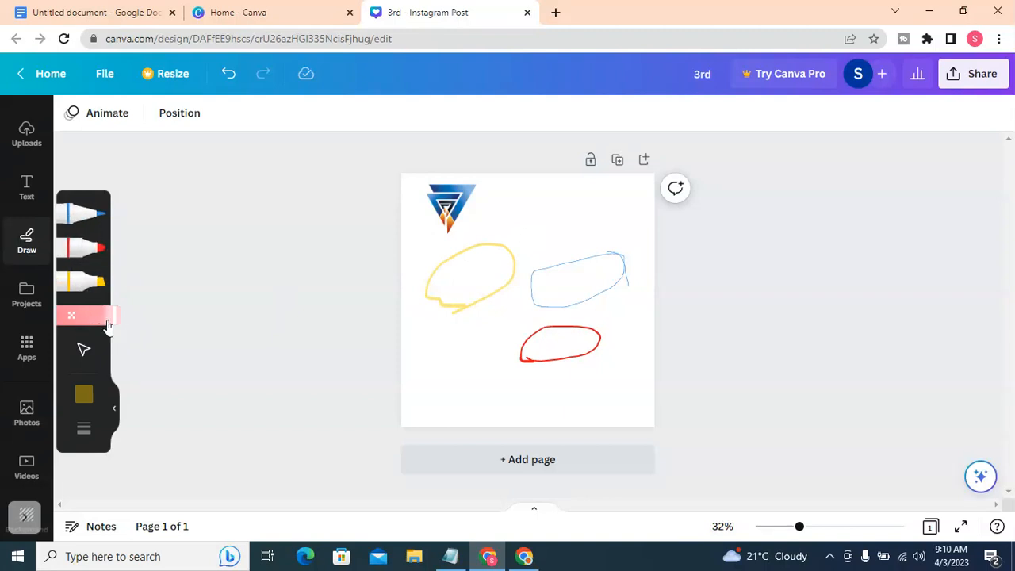
{"action": "left_click_drag", "start_coordinate": [426, 283], "coordinate": [459, 270]}
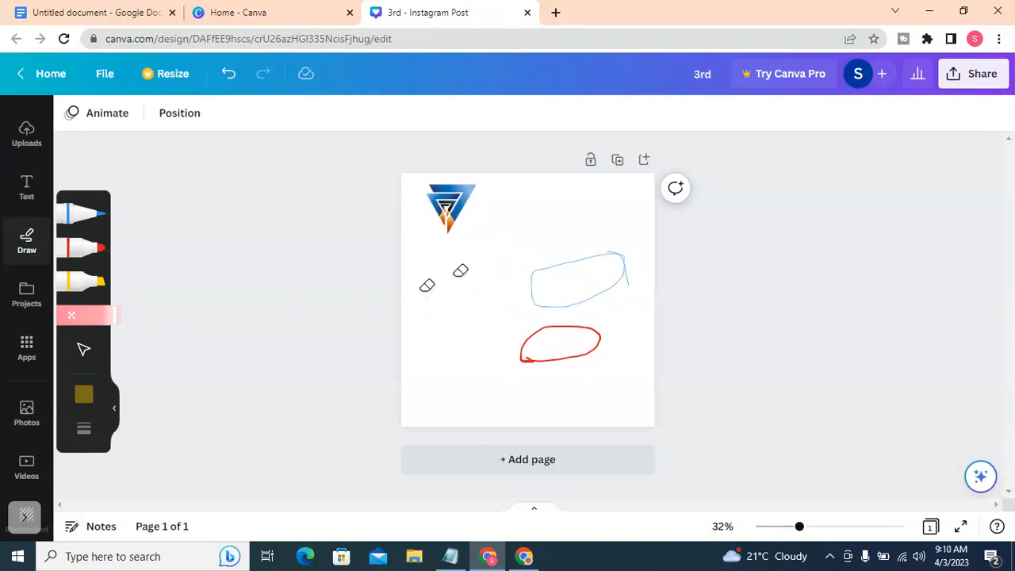
{"action": "left_click_drag", "start_coordinate": [611, 240], "coordinate": [625, 260]}
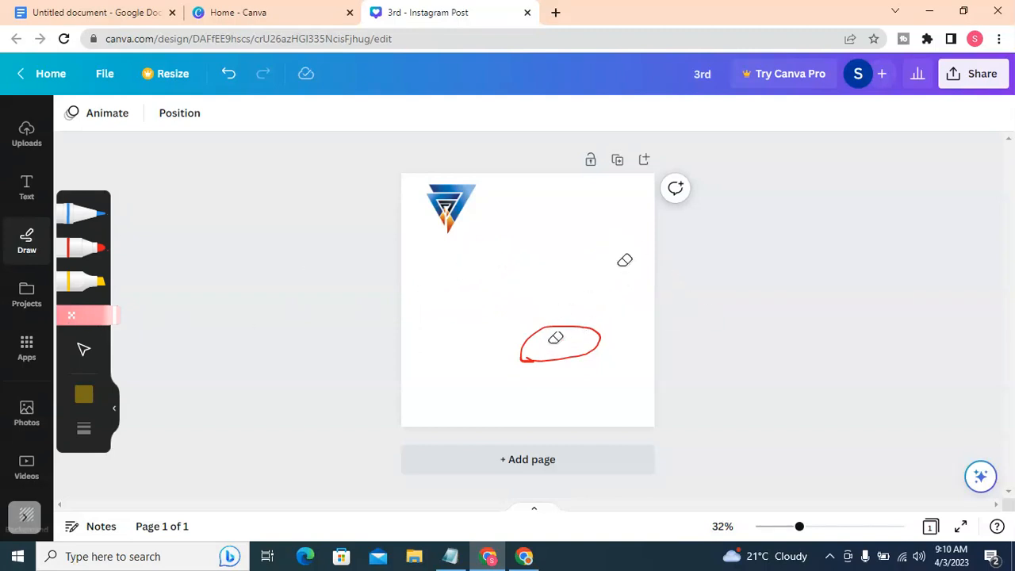
Select the red marker loop and move it slightly up and to the left on the page.
{"action": "left_click", "coordinate": [70, 317]}
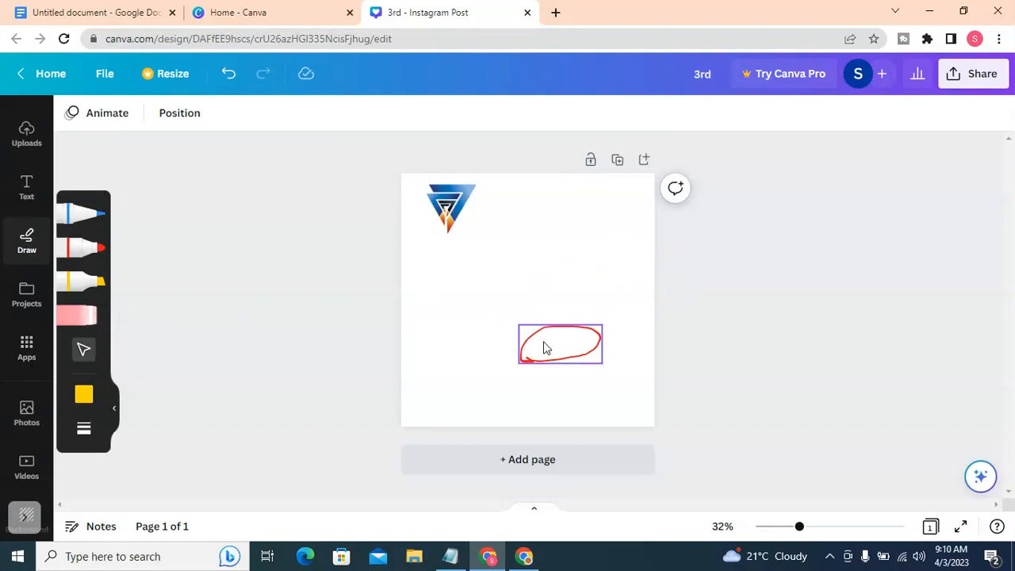
{"action": "left_click", "coordinate": [547, 345]}
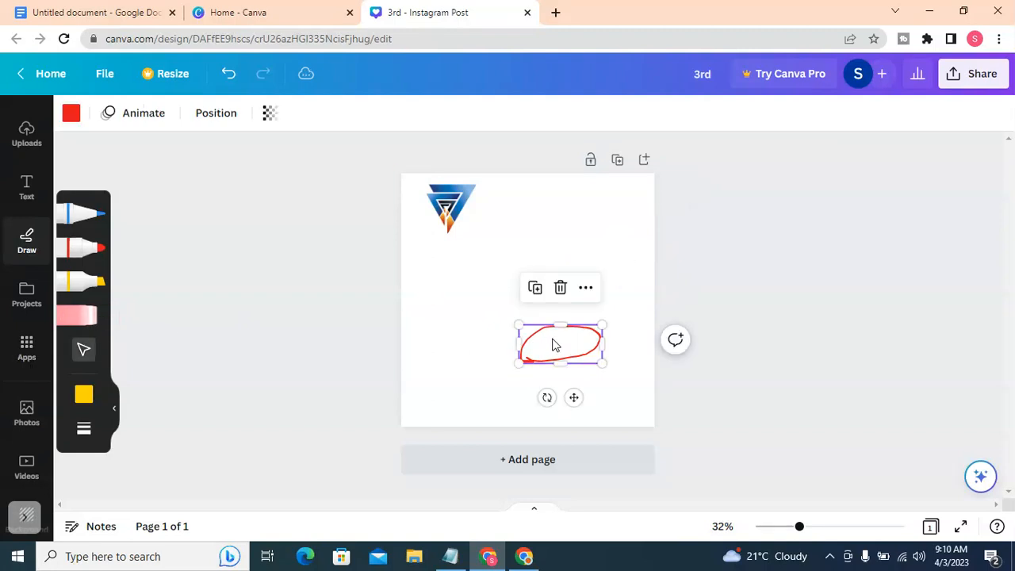
{"action": "left_click", "coordinate": [80, 315]}
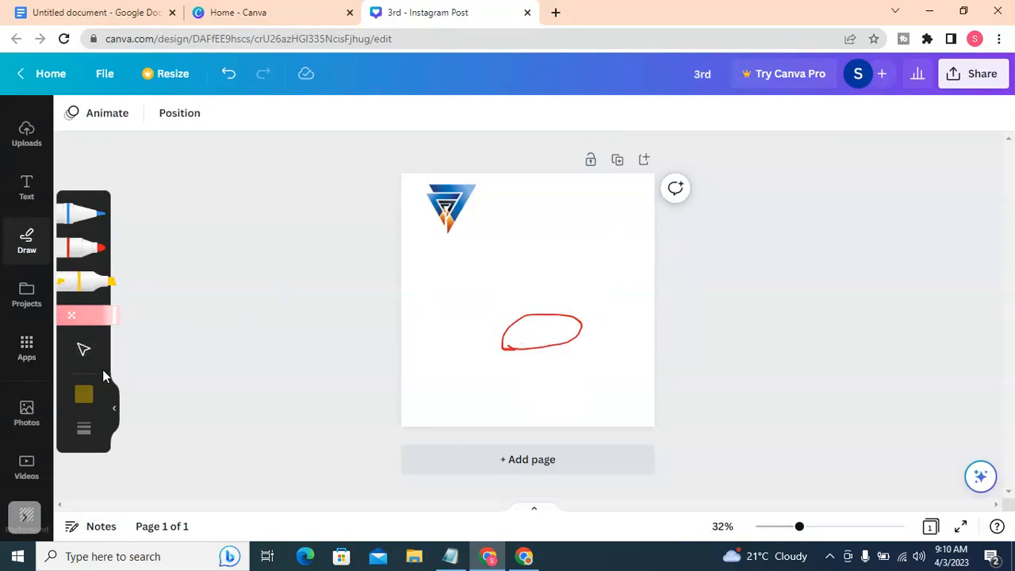
Draw red marker loops above the existing one, and add dark blue marker strokes across them and near the page's upper-right corner.
{"action": "left_click", "coordinate": [76, 250]}
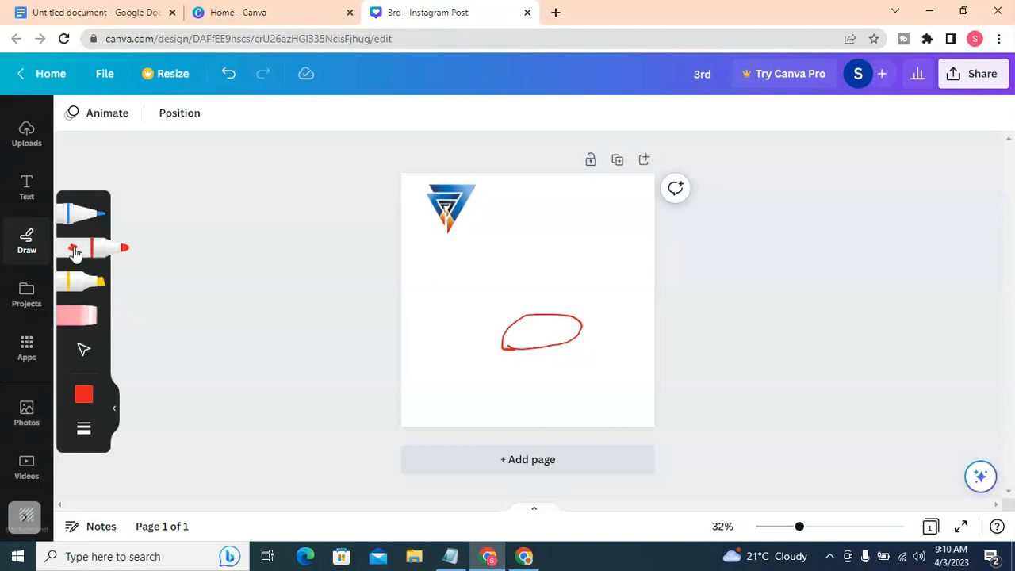
{"action": "mouse_move", "coordinate": [479, 303]}
{"action": "left_mouse_down"}
{"action": "mouse_move", "coordinate": [552, 260]}
{"action": "mouse_move", "coordinate": [526, 237]}
{"action": "mouse_move", "coordinate": [465, 293]}
{"action": "mouse_move", "coordinate": [470, 308]}
{"action": "mouse_move", "coordinate": [516, 299]}
{"action": "mouse_move", "coordinate": [567, 262]}
{"action": "mouse_move", "coordinate": [552, 232]}
{"action": "mouse_move", "coordinate": [521, 237]}
{"action": "mouse_move", "coordinate": [512, 275]}
{"action": "left_mouse_up"}
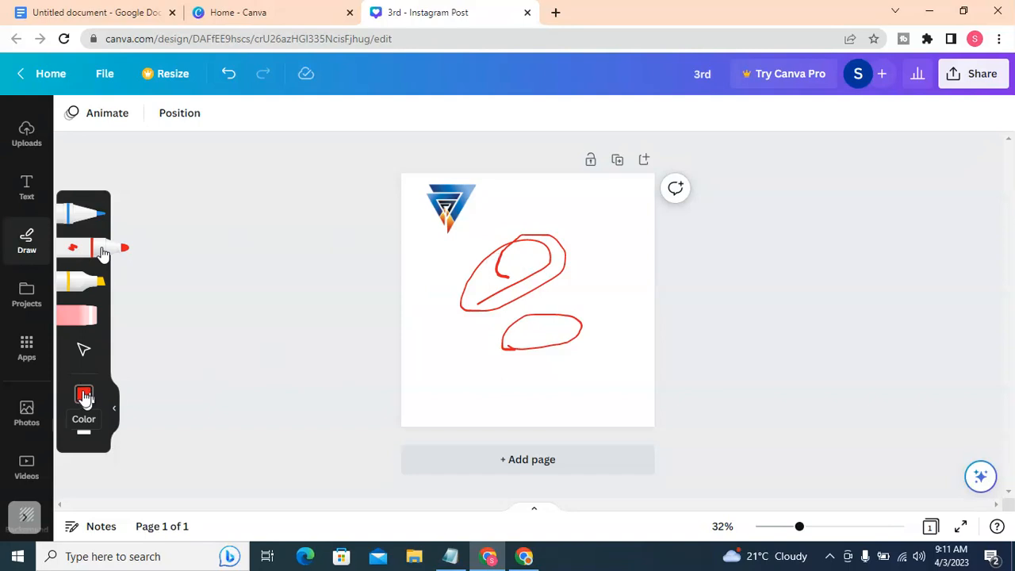
{"action": "left_click", "coordinate": [84, 395]}
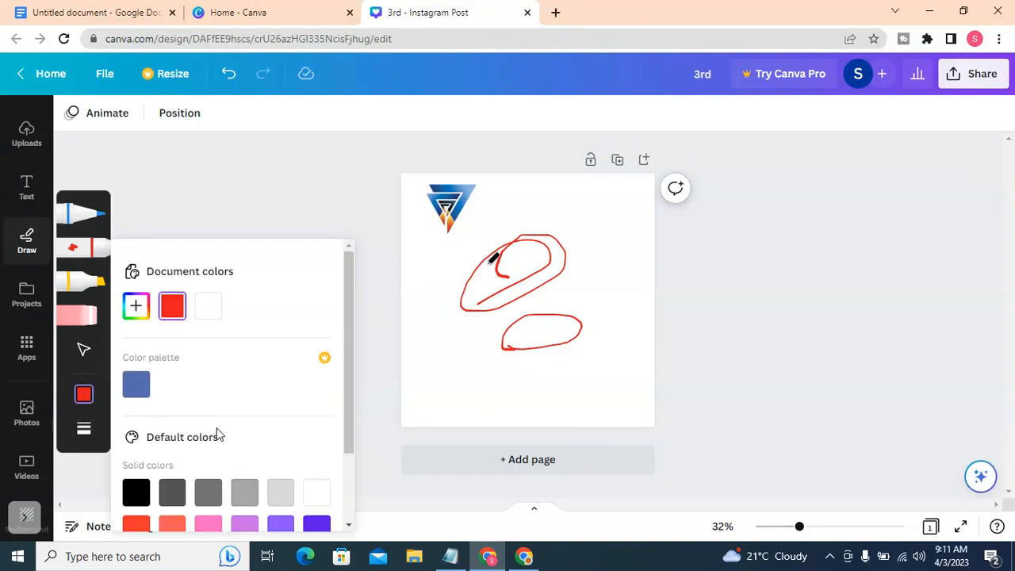
{"action": "scroll", "coordinate": [219, 430], "scroll_direction": "down", "scroll_amount": 2}
{"action": "left_click", "coordinate": [312, 470]}
{"action": "left_click", "coordinate": [607, 272]}
{"action": "mouse_move", "coordinate": [595, 290]}
{"action": "left_mouse_down"}
{"action": "mouse_move", "coordinate": [582, 234]}
{"action": "mouse_move", "coordinate": [469, 275]}
{"action": "mouse_move", "coordinate": [548, 328]}
{"action": "mouse_move", "coordinate": [636, 282]}
{"action": "mouse_move", "coordinate": [596, 267]}
{"action": "mouse_move", "coordinate": [549, 264]}
{"action": "left_mouse_up"}
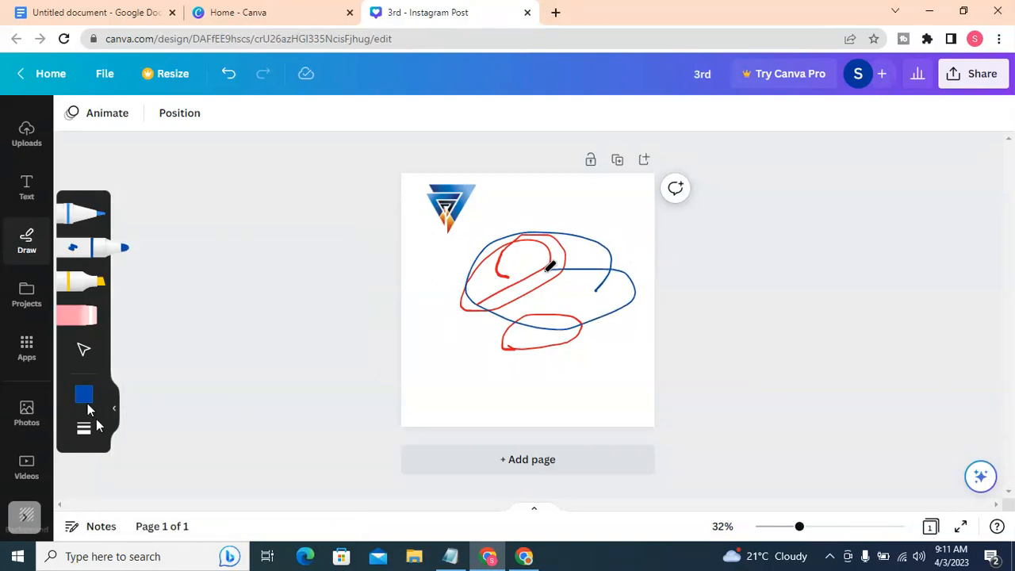
{"action": "mouse_move", "coordinate": [629, 211]}
{"action": "left_mouse_down"}
{"action": "mouse_move", "coordinate": [574, 211]}
{"action": "mouse_move", "coordinate": [631, 202]}
{"action": "mouse_move", "coordinate": [631, 213]}
{"action": "mouse_move", "coordinate": [569, 218]}
{"action": "left_mouse_up"}
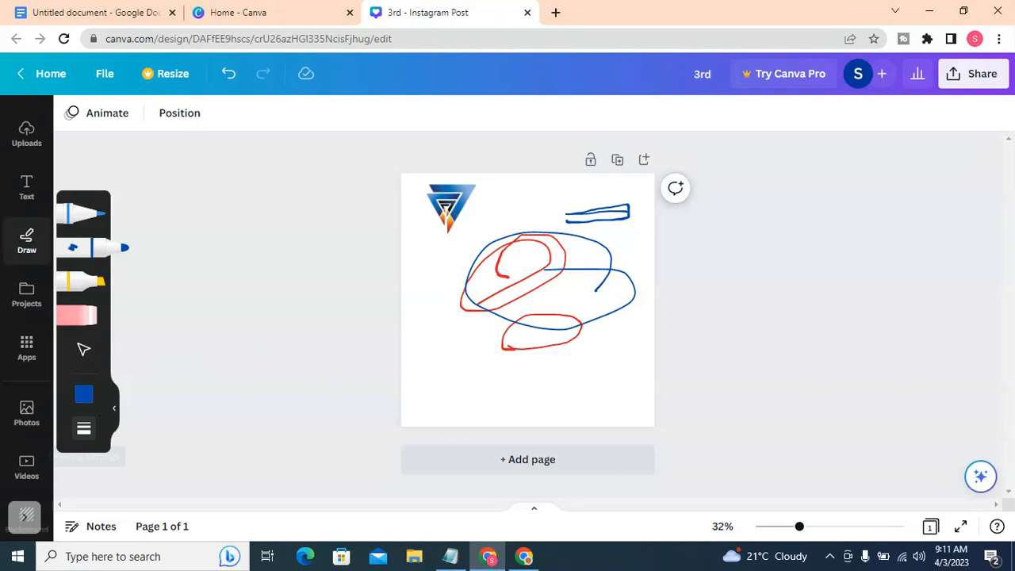
Draw three blue marker lines near the page's lower-left corner, using the thinnest weight, weight 12 and weight 36.
{"action": "left_click", "coordinate": [83, 428]}
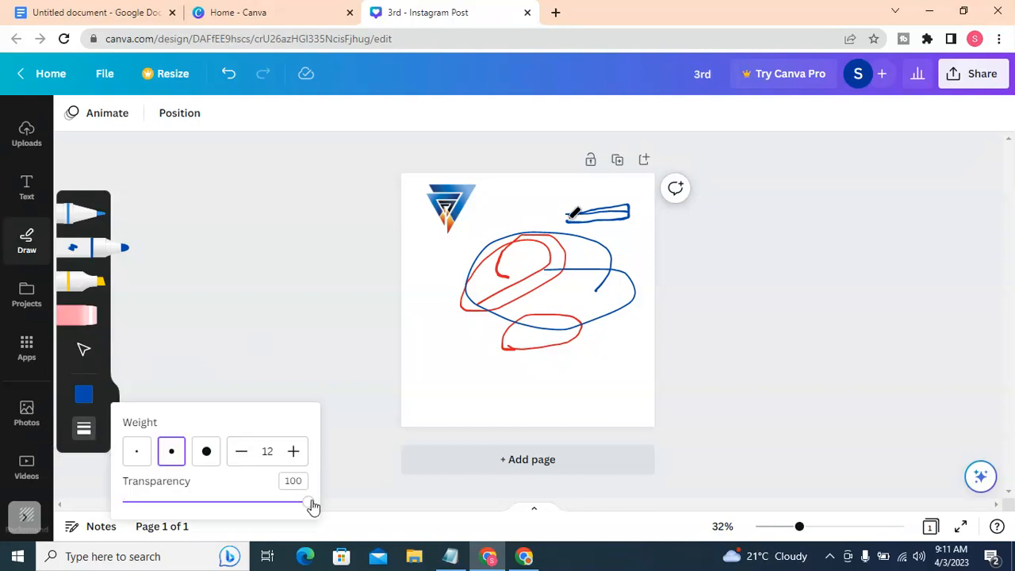
{"action": "left_click", "coordinate": [206, 451]}
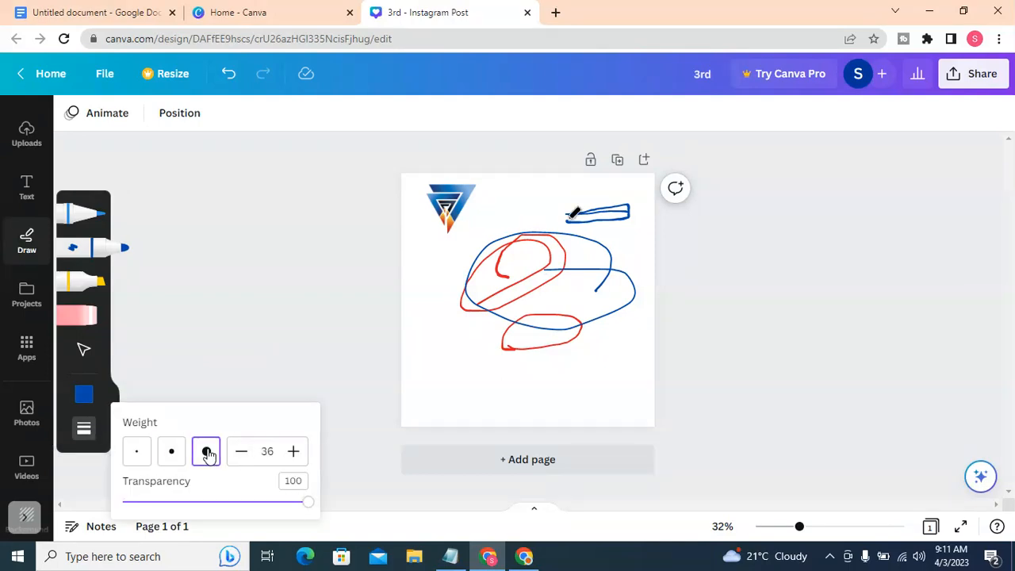
{"action": "left_click", "coordinate": [134, 457]}
{"action": "left_click_drag", "start_coordinate": [437, 380], "coordinate": [448, 380]}
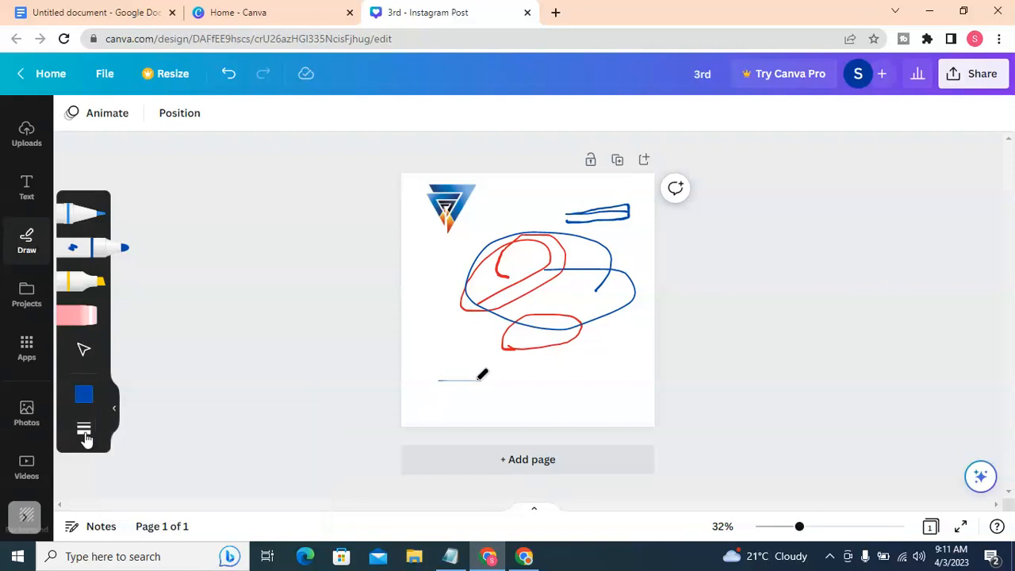
{"action": "left_click", "coordinate": [83, 429]}
{"action": "left_click", "coordinate": [173, 454]}
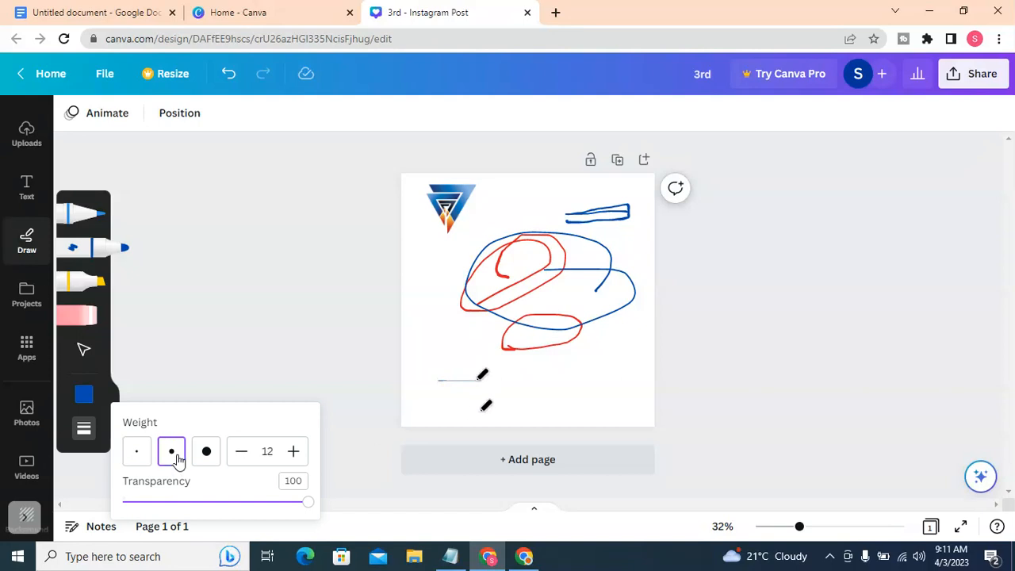
{"action": "left_click_drag", "start_coordinate": [432, 401], "coordinate": [478, 397]}
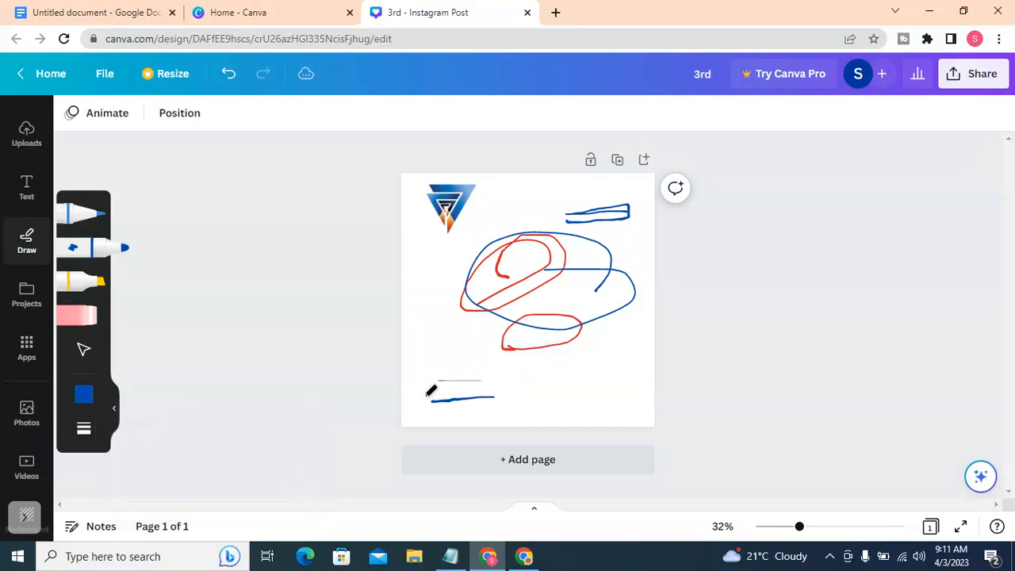
{"action": "left_click", "coordinate": [83, 429]}
{"action": "left_click", "coordinate": [206, 451]}
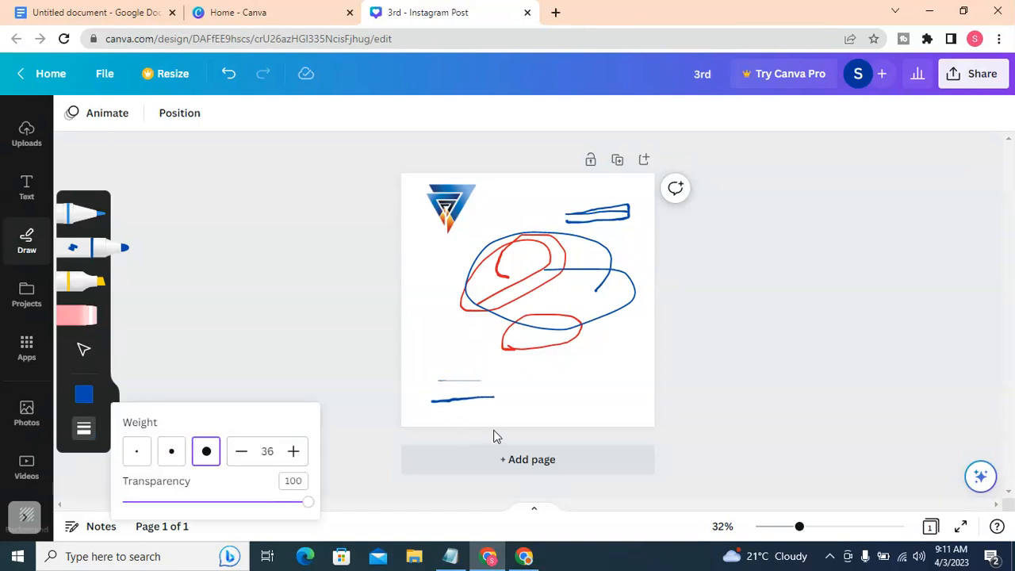
{"action": "left_click_drag", "start_coordinate": [429, 421], "coordinate": [527, 406]}
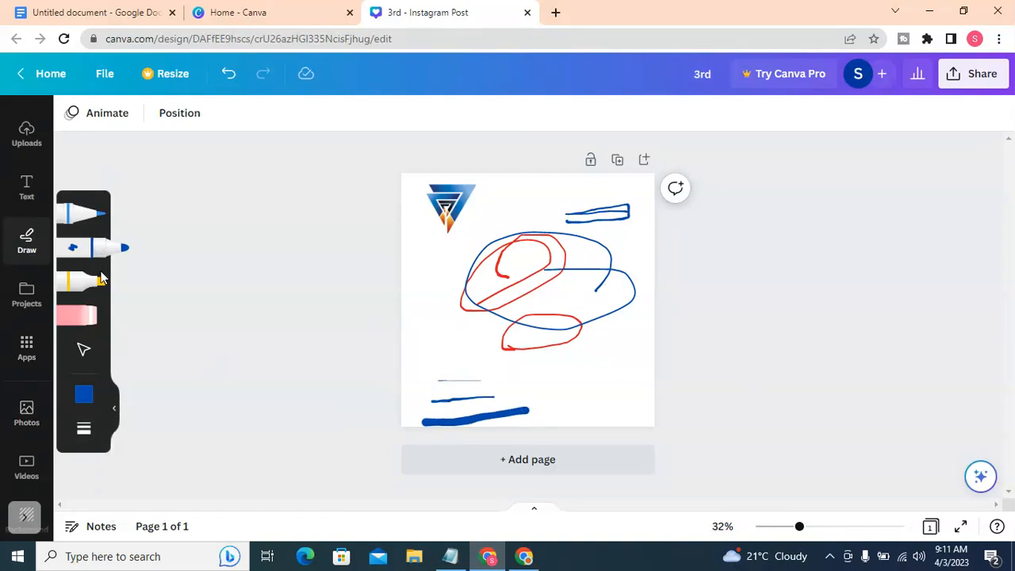
Delete the large blue loops, both red marker drawings and the thick blue line from the page.
{"action": "left_click", "coordinate": [86, 316]}
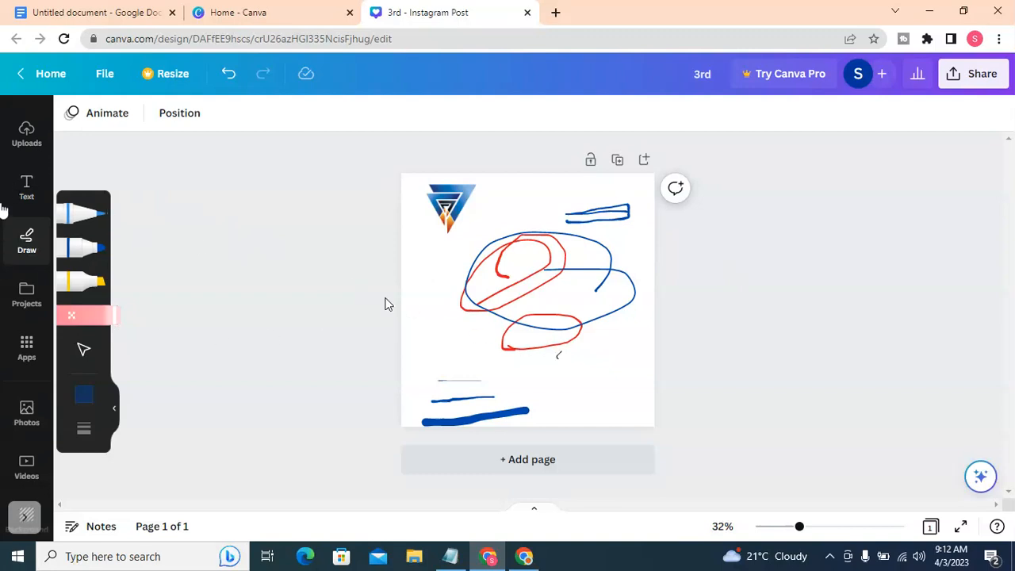
{"action": "left_click", "coordinate": [28, 189]}
{"action": "left_click", "coordinate": [690, 329]}
{"action": "key", "text": "Delete"}
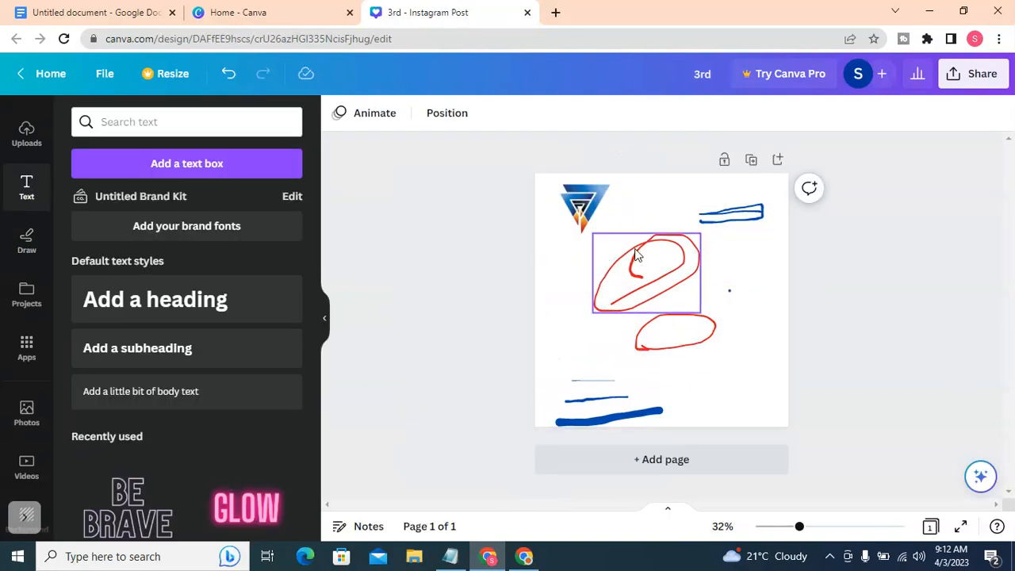
{"action": "mouse_move", "coordinate": [675, 208]}
{"action": "left_mouse_down"}
{"action": "mouse_move", "coordinate": [721, 309]}
{"action": "mouse_move", "coordinate": [666, 410]}
{"action": "mouse_move", "coordinate": [642, 414]}
{"action": "left_mouse_up"}
{"action": "key", "text": "Delete"}
Delete the blue strokes near the page's upper-right corner and the two thinner blue lines near its lower-left corner.
{"action": "left_click", "coordinate": [725, 226]}
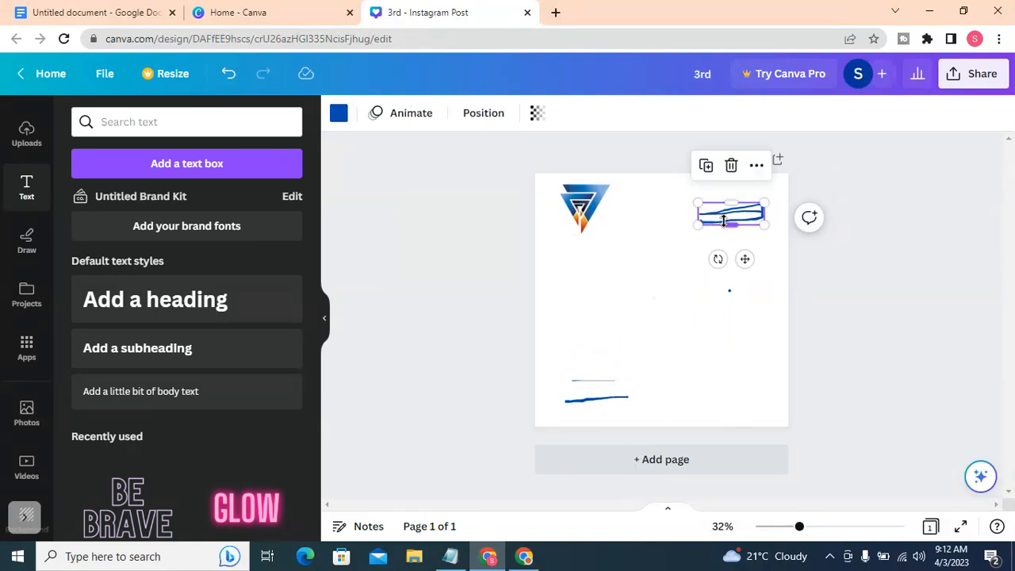
{"action": "key", "text": "Delete"}
{"action": "left_click", "coordinate": [626, 399]}
{"action": "key", "text": "Delete"}
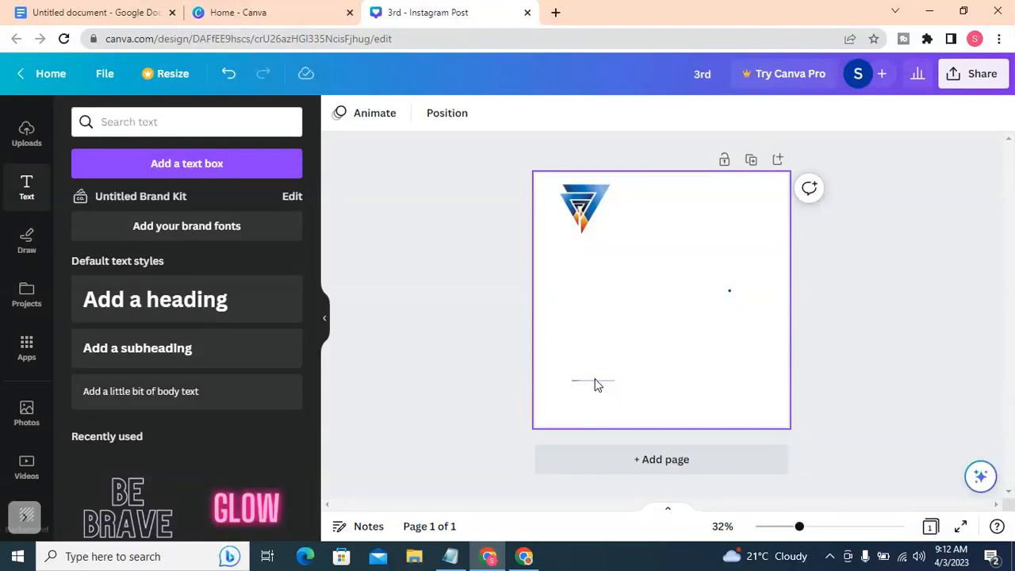
{"action": "left_click", "coordinate": [594, 382]}
{"action": "key", "text": "Delete"}
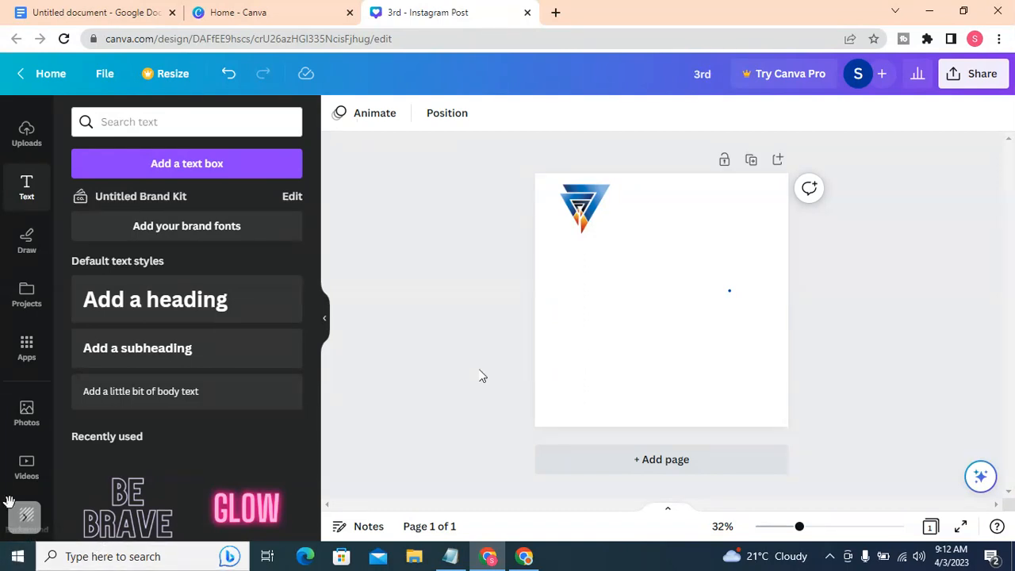
Apply the Mother's Day Post design from the saved projects to the page, and undo it.
{"action": "left_click", "coordinate": [23, 298]}
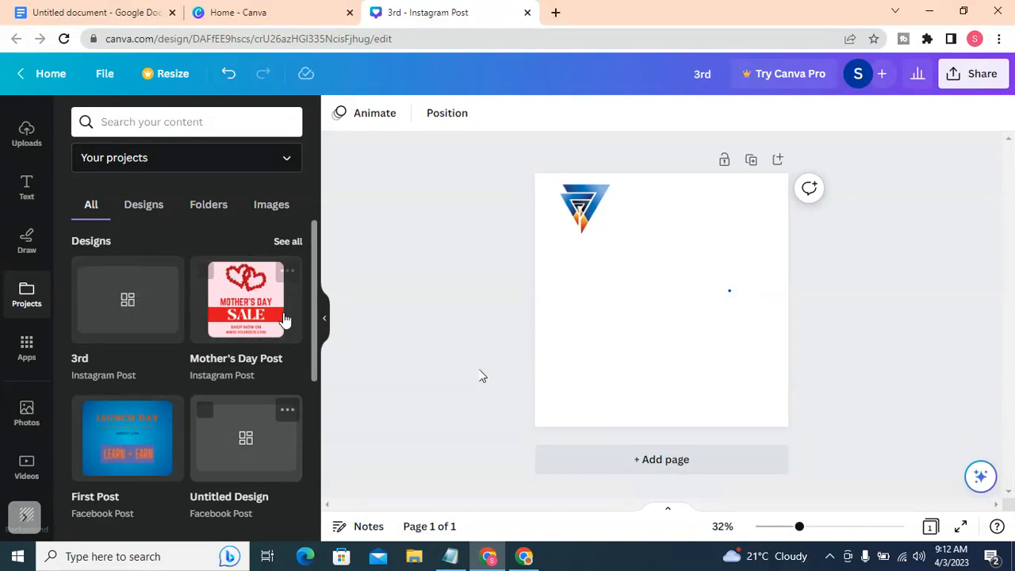
{"action": "left_click", "coordinate": [240, 310]}
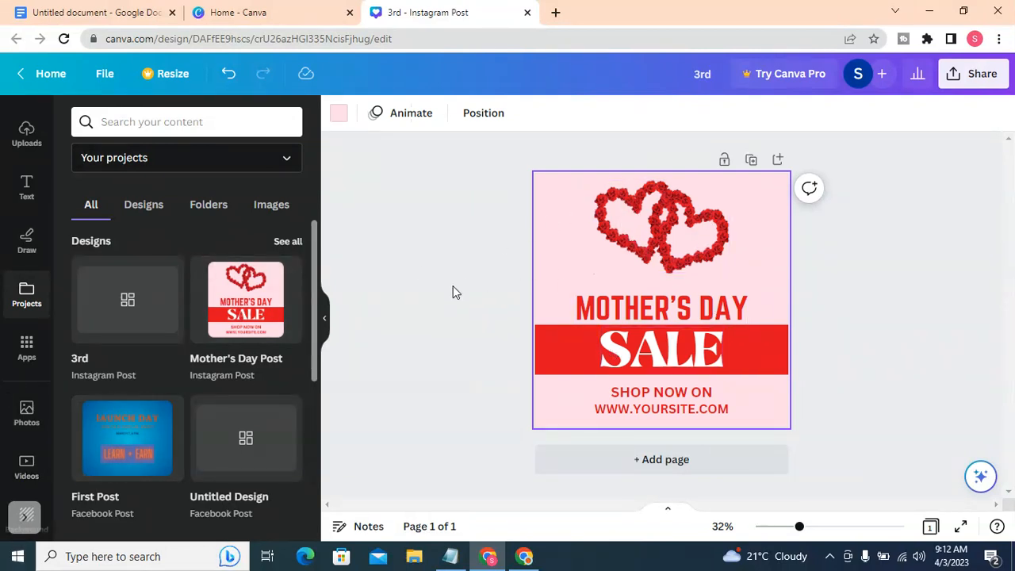
{"action": "key", "text": "ctrl+z"}
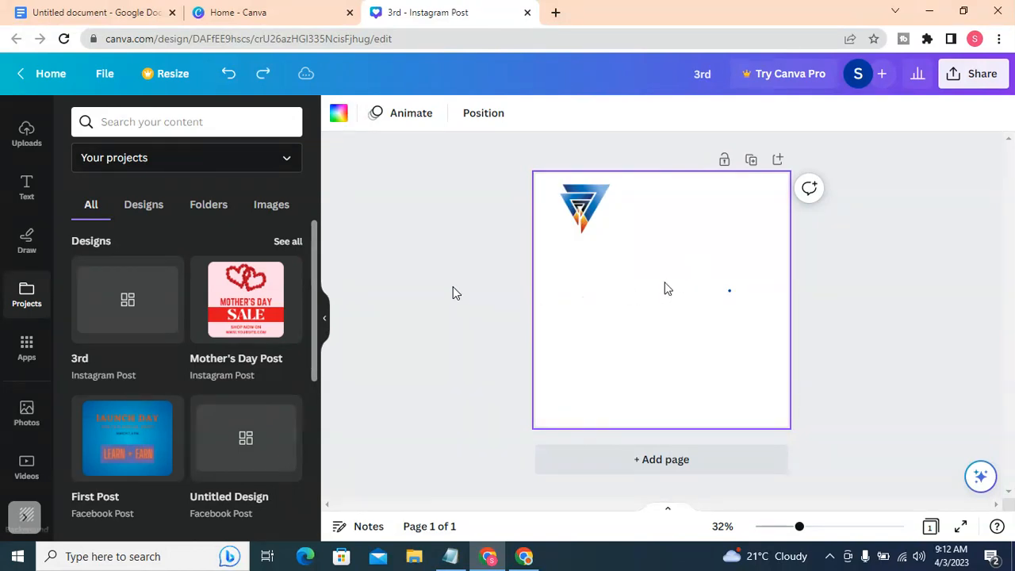
Apply and undo the saved Mother's Day Post design on the page, and delete the small blue dot.
{"action": "left_click", "coordinate": [253, 325]}
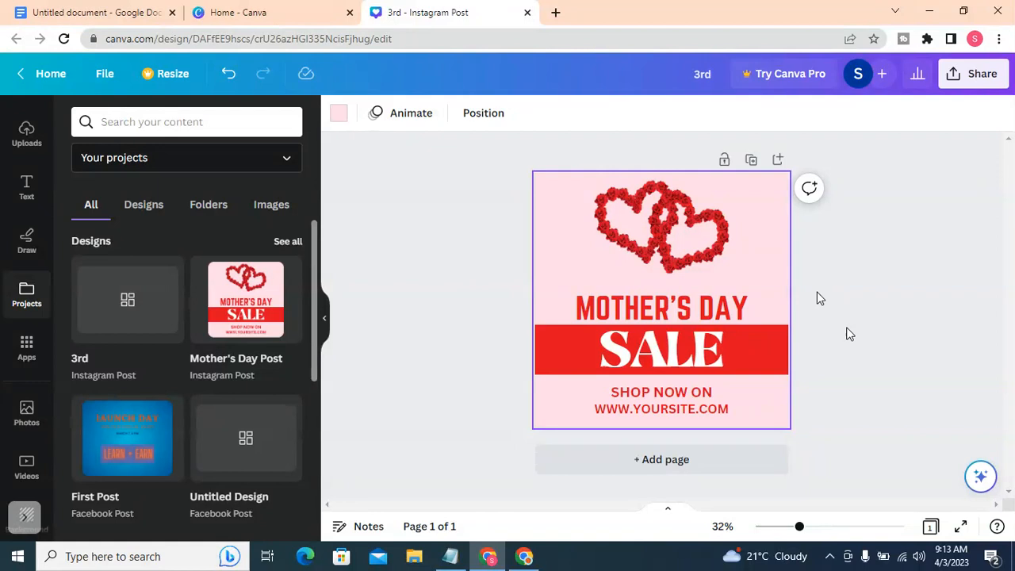
{"action": "key", "text": "ctrl+z"}
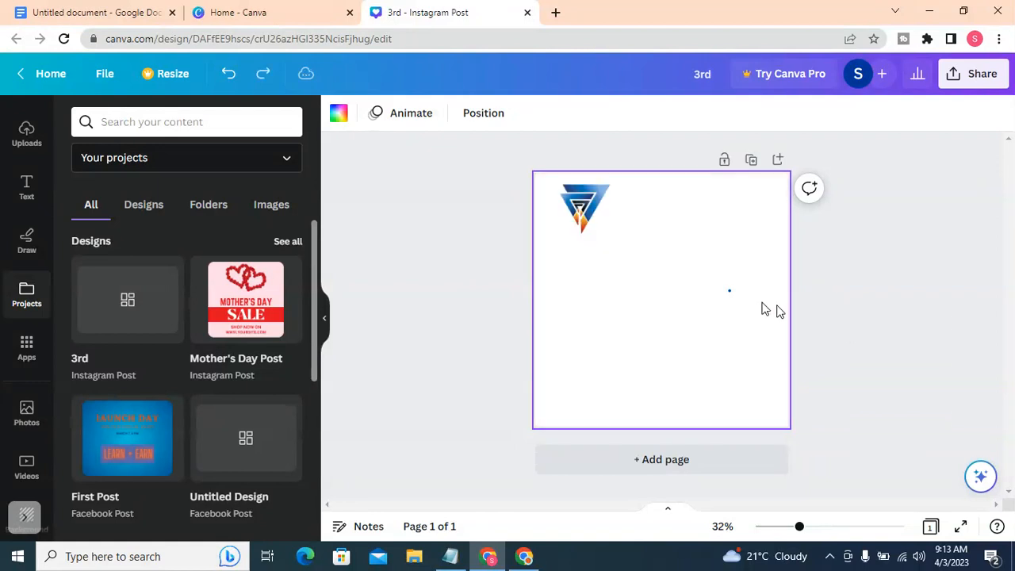
{"action": "left_click", "coordinate": [729, 292]}
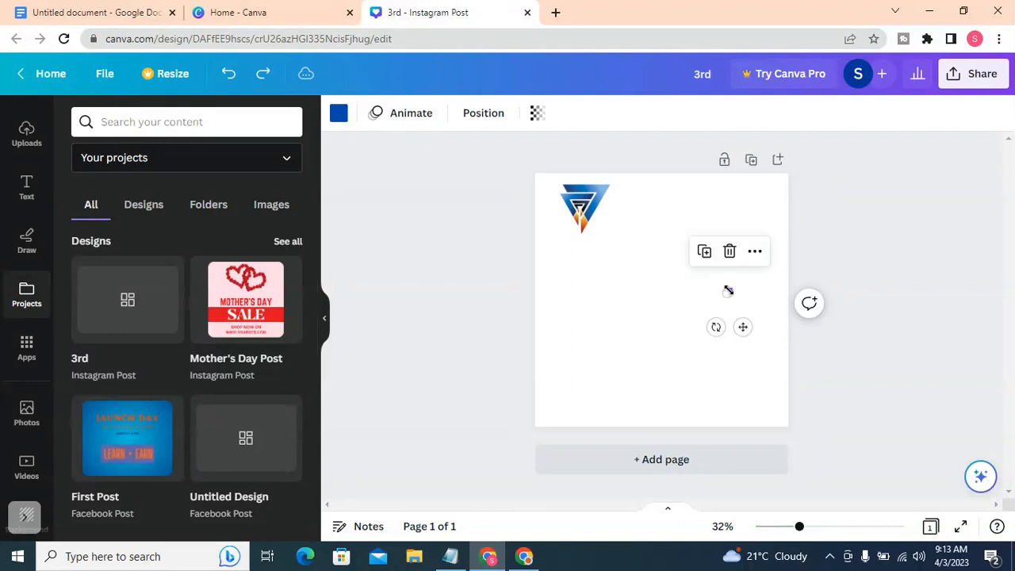
{"action": "key", "text": "Delete"}
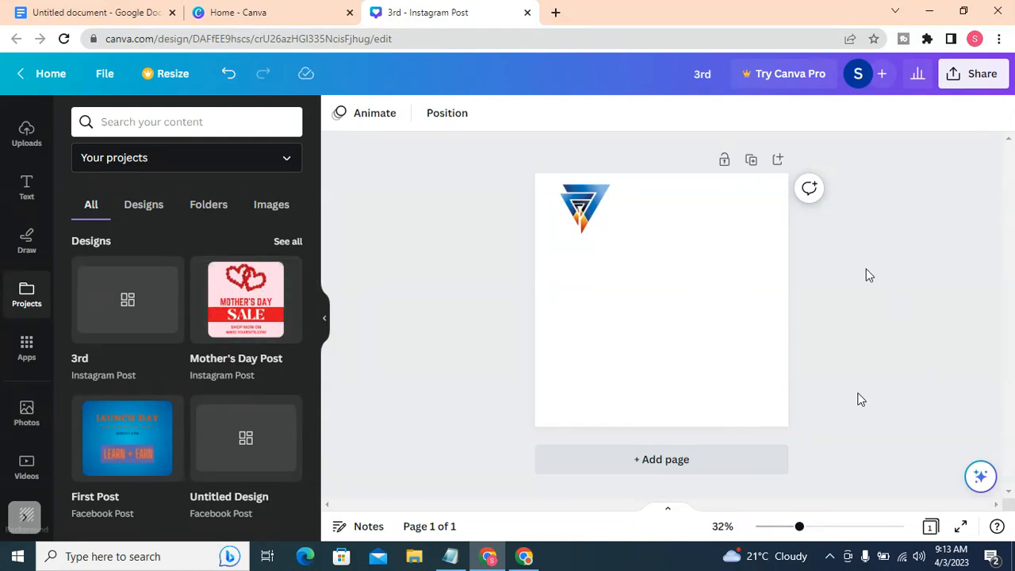
Add a second blank page and move the logo slightly closer to page 1's left edge.
{"action": "left_click", "coordinate": [662, 463]}
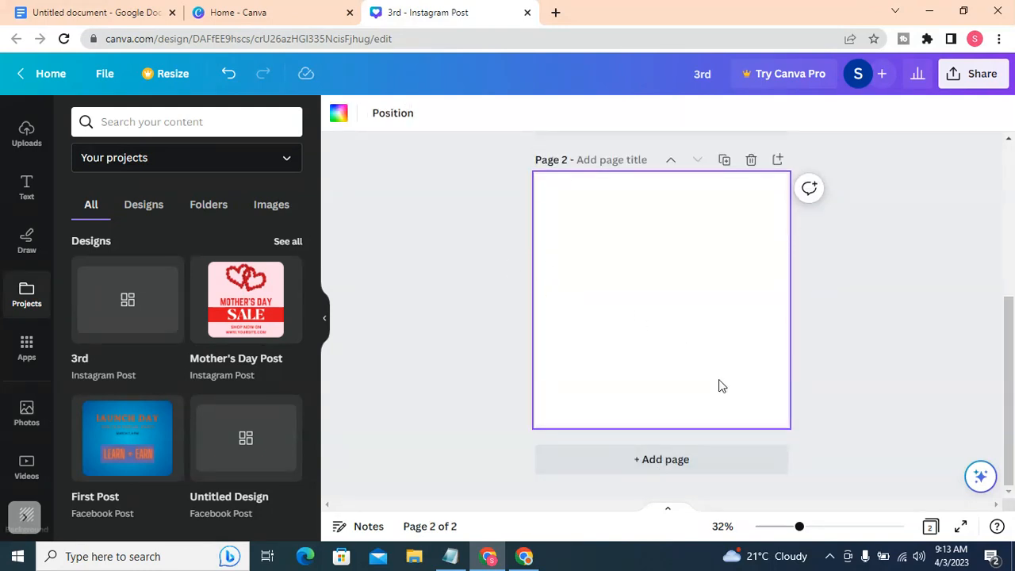
{"action": "scroll", "coordinate": [664, 337], "scroll_direction": "up", "scroll_amount": 2}
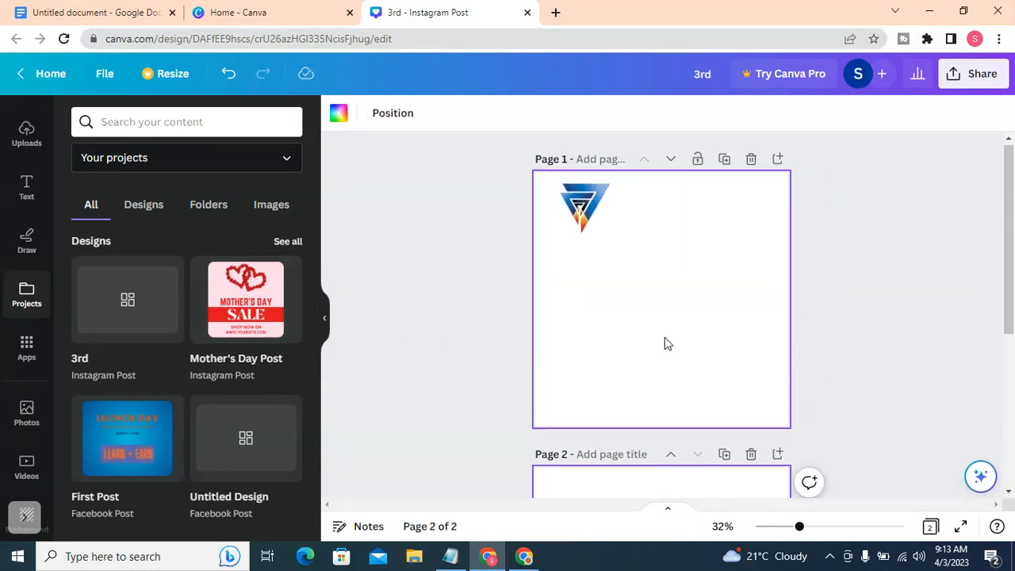
{"action": "scroll", "coordinate": [664, 337], "scroll_direction": "down", "scroll_amount": 4}
{"action": "scroll", "coordinate": [665, 337], "scroll_direction": "up", "scroll_amount": 1}
{"action": "scroll", "coordinate": [664, 343], "scroll_direction": "up", "scroll_amount": 3}
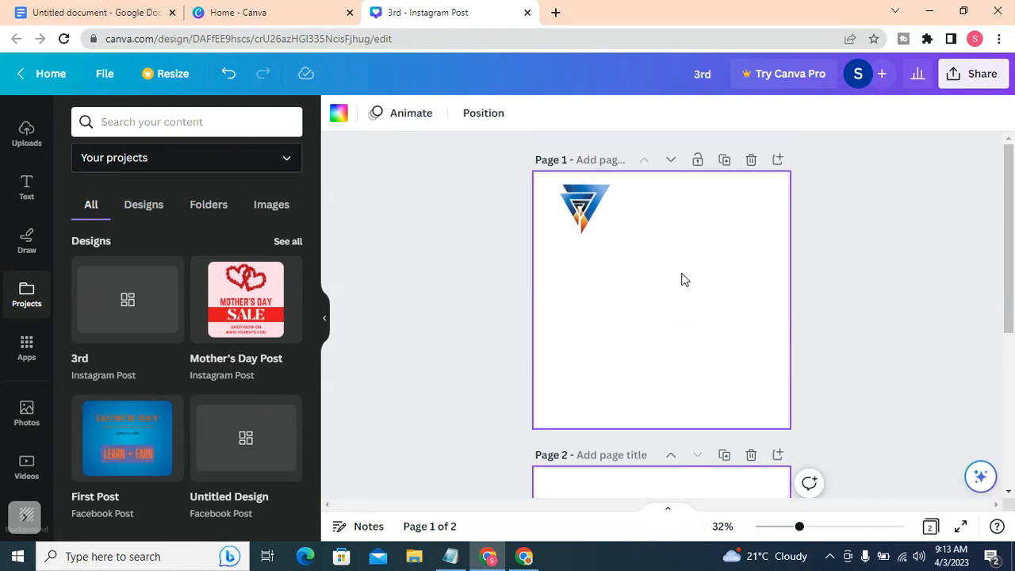
{"action": "left_click_drag", "start_coordinate": [590, 218], "coordinate": [578, 215]}
{"action": "scroll", "coordinate": [626, 254], "scroll_direction": "down", "scroll_amount": 4}
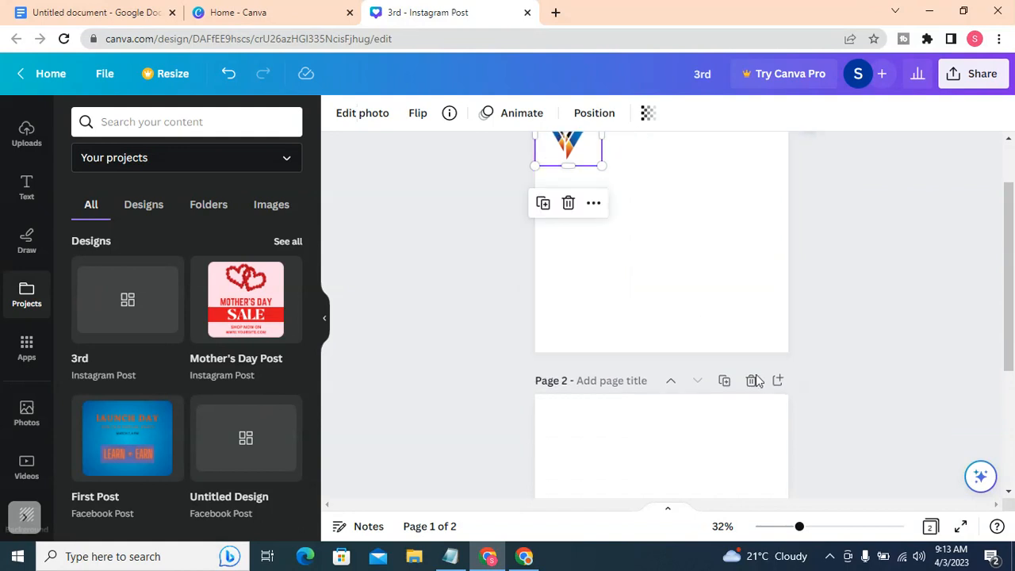
Apply the Mother's Day Post design from the saved projects to the blank page 2.
{"action": "left_click", "coordinate": [727, 404]}
{"action": "scroll", "coordinate": [650, 369], "scroll_direction": "down", "scroll_amount": 1}
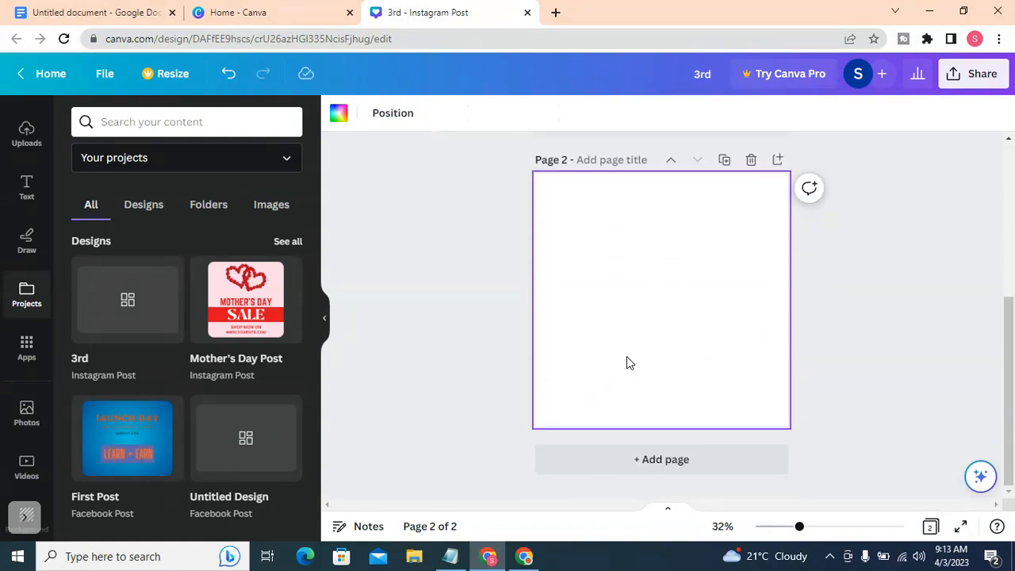
{"action": "left_click", "coordinate": [245, 299]}
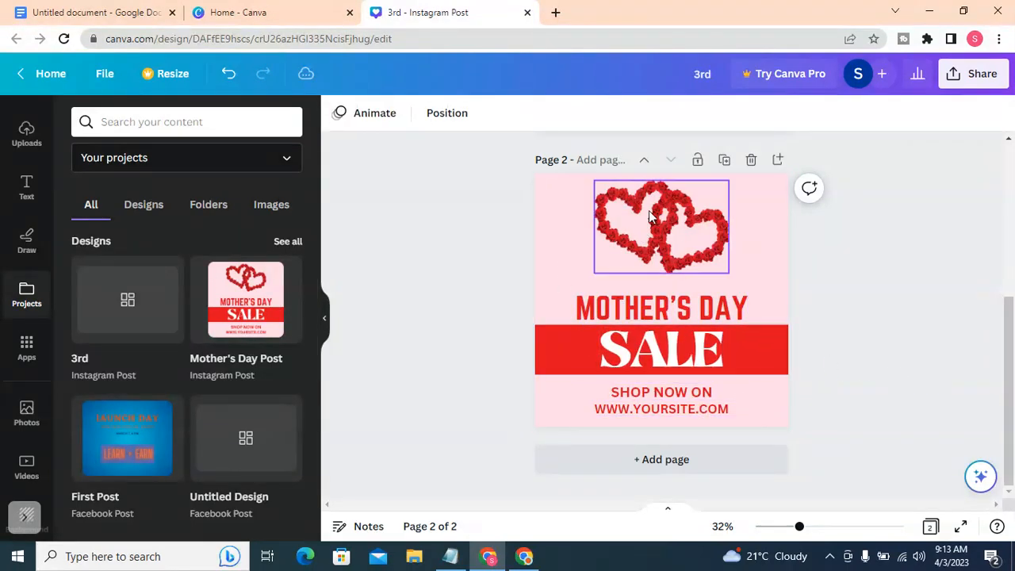
{"action": "scroll", "coordinate": [717, 358], "scroll_direction": "up", "scroll_amount": 2}
{"action": "scroll", "coordinate": [716, 358], "scroll_direction": "down", "scroll_amount": 2}
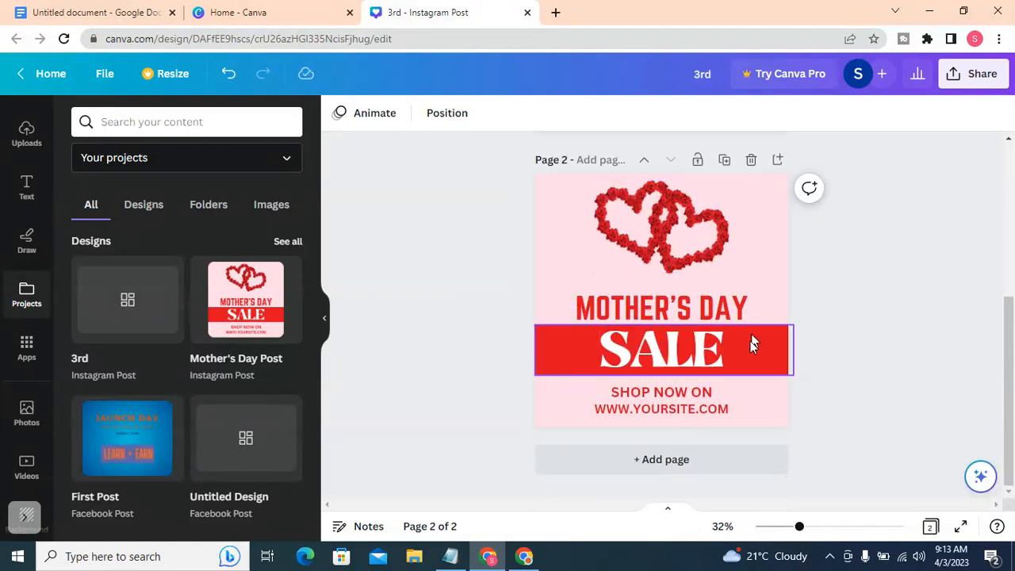
Move the MOTHER'S DAY heading from page 2 onto the lower part of page 1, and undo the move.
{"action": "scroll", "coordinate": [687, 343], "scroll_direction": "up", "scroll_amount": 3}
{"action": "scroll", "coordinate": [677, 227], "scroll_direction": "down", "scroll_amount": 2}
{"action": "left_click_drag", "start_coordinate": [673, 390], "coordinate": [684, 155]}
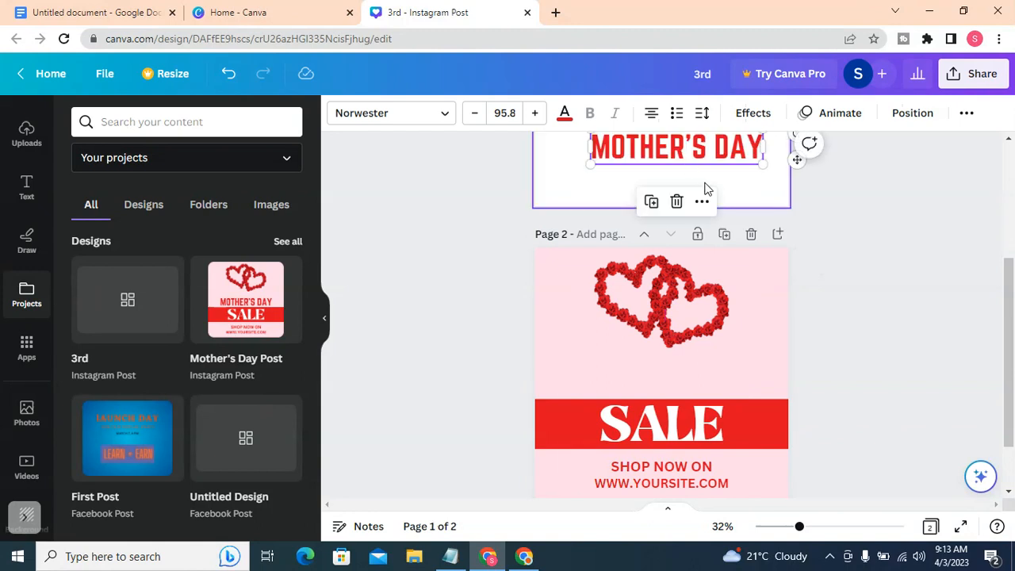
{"action": "key", "text": "ctrl+z"}
Copy the MOTHER'S DAY heading from page 2 and try to paste it onto page 1, allowing the site clipboard access.
{"action": "left_click", "coordinate": [717, 383]}
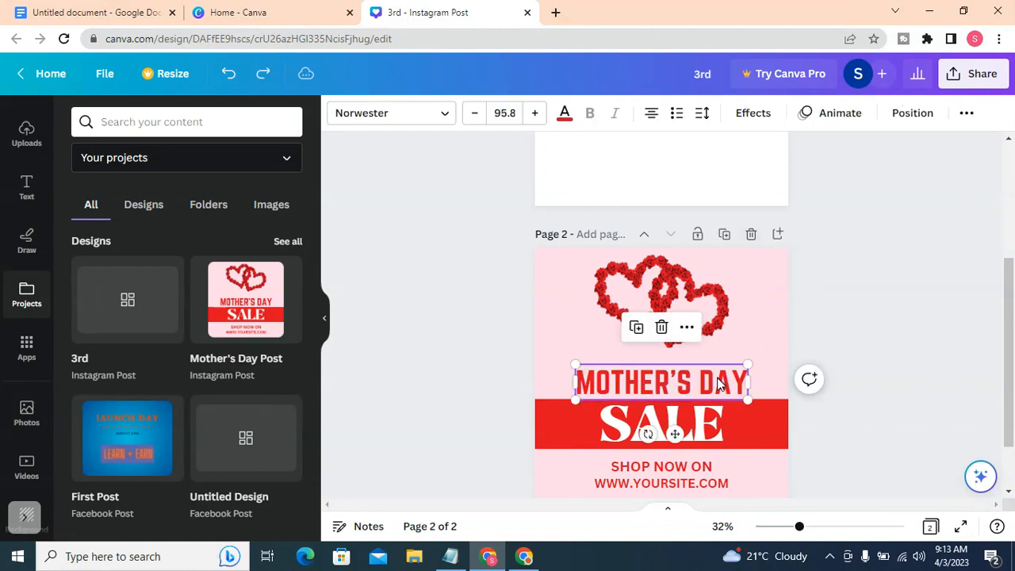
{"action": "right_click", "coordinate": [680, 379]}
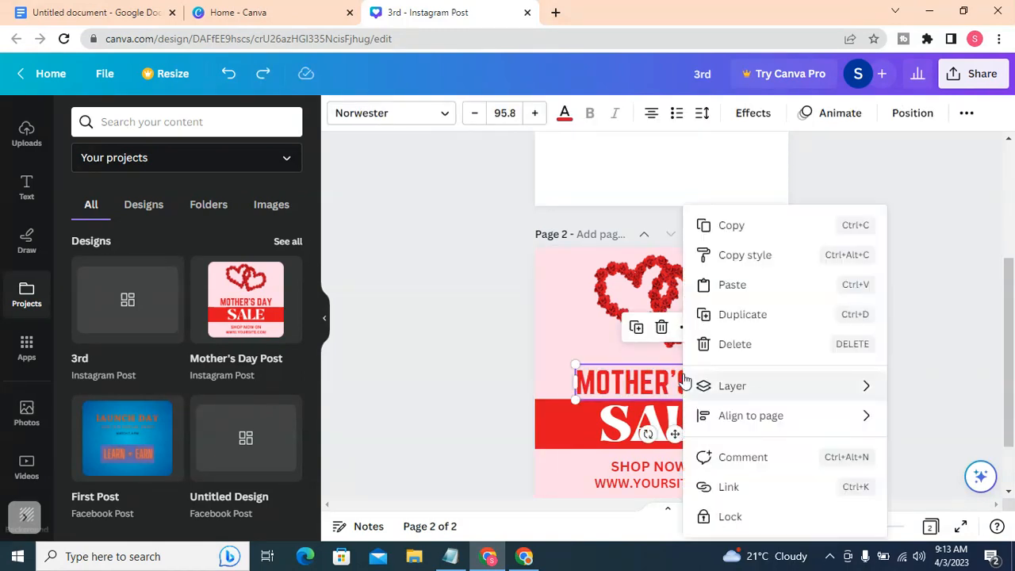
{"action": "mouse_move", "coordinate": [684, 381]}
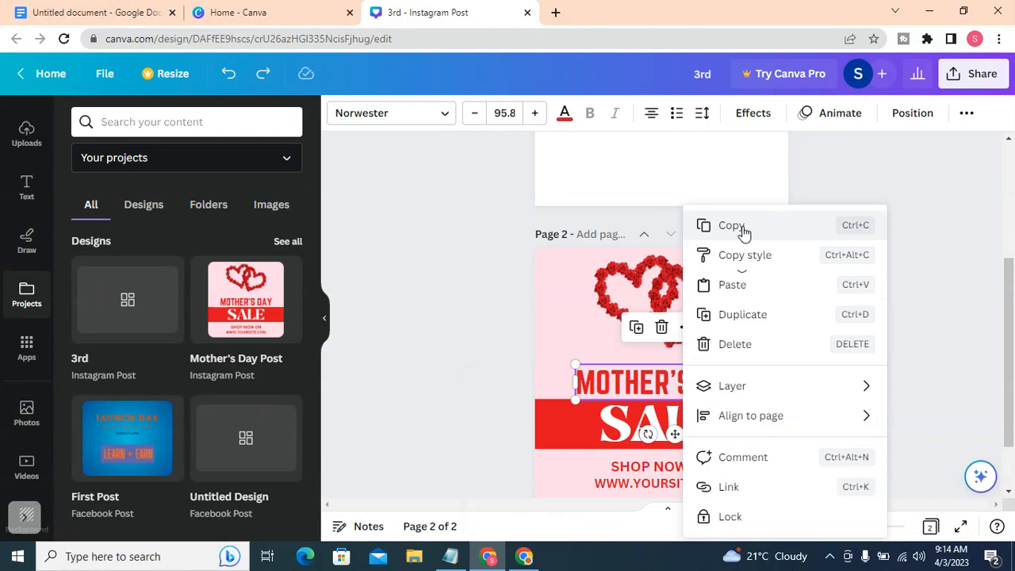
{"action": "left_click", "coordinate": [743, 228]}
{"action": "scroll", "coordinate": [801, 284], "scroll_direction": "up", "scroll_amount": 4}
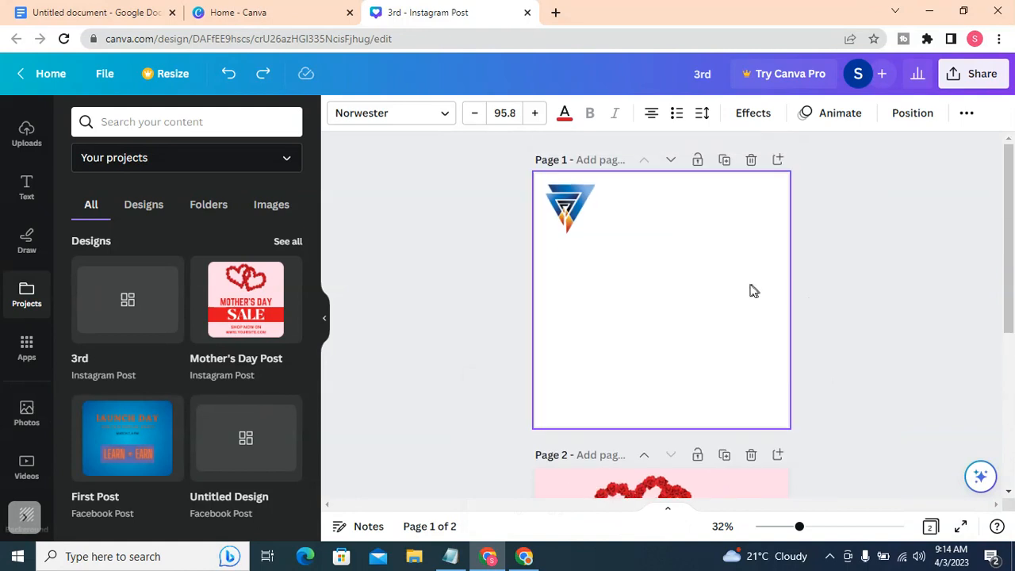
{"action": "left_click", "coordinate": [753, 291]}
{"action": "right_click", "coordinate": [655, 254]}
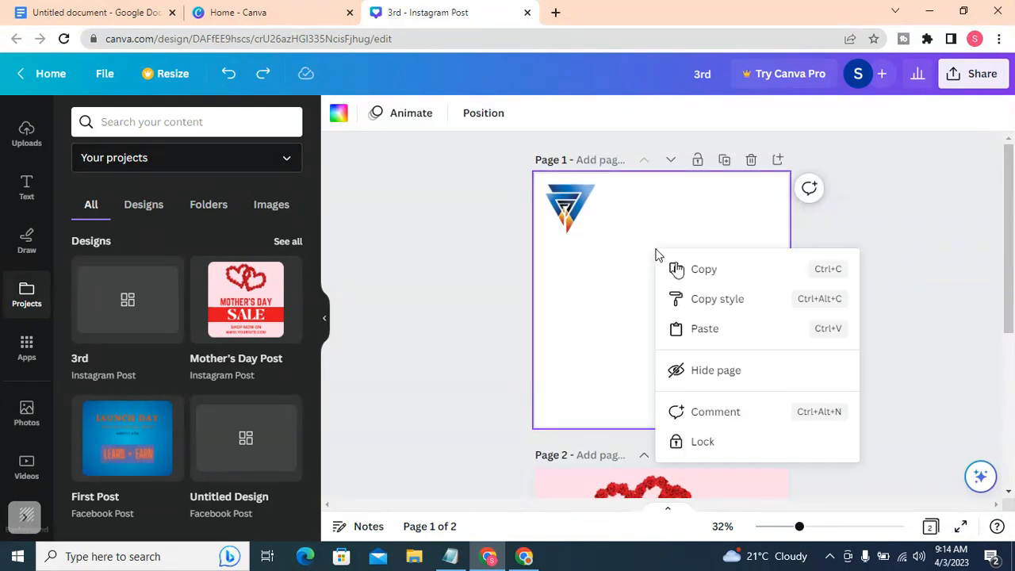
{"action": "left_click", "coordinate": [705, 328]}
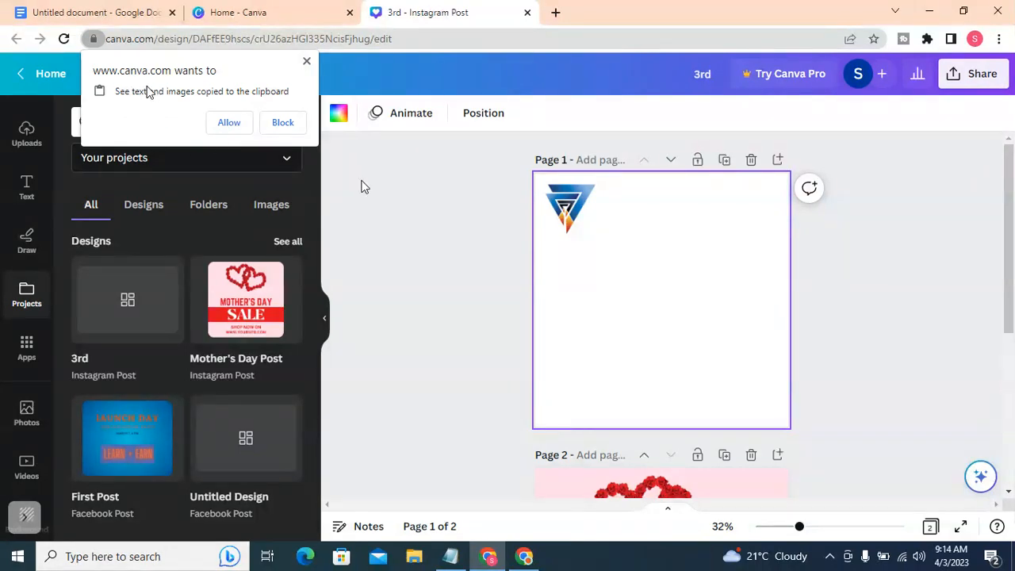
{"action": "left_click", "coordinate": [227, 124]}
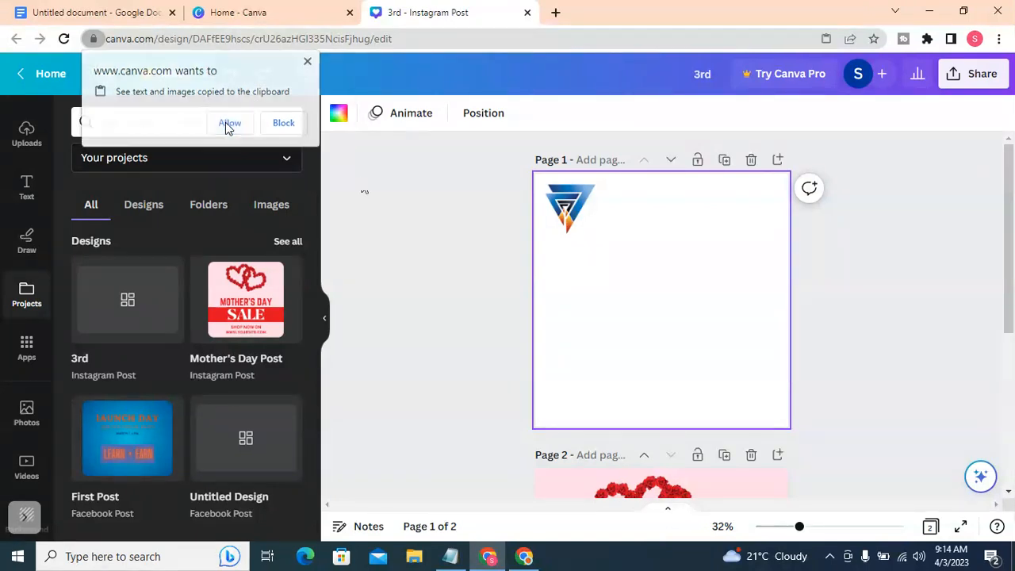
{"action": "right_click", "coordinate": [617, 280]}
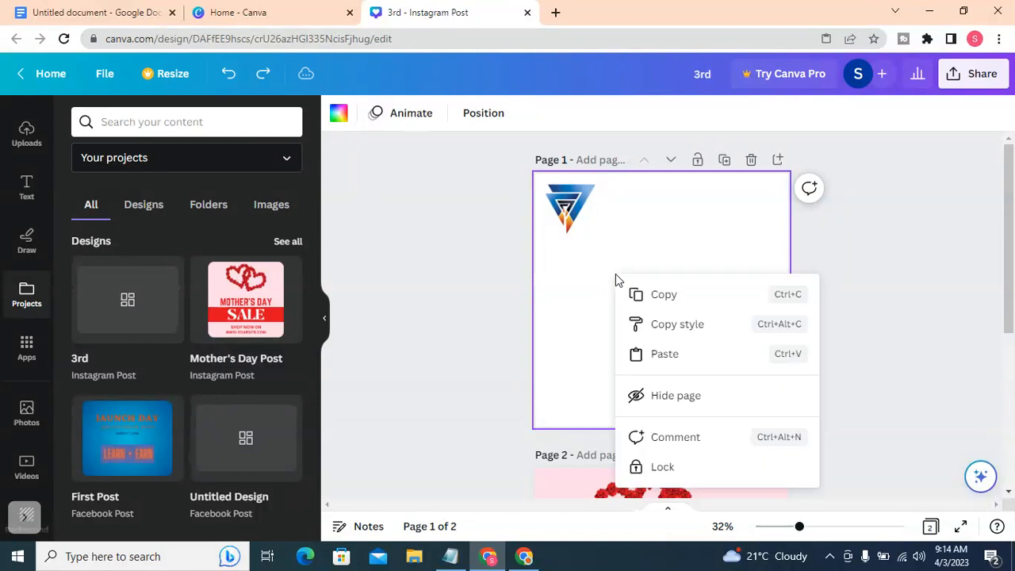
{"action": "left_click", "coordinate": [684, 352]}
Undo the Mother's Day Post design applied to page 2, leaving that page blank.
{"action": "scroll", "coordinate": [720, 321], "scroll_direction": "down", "scroll_amount": 3}
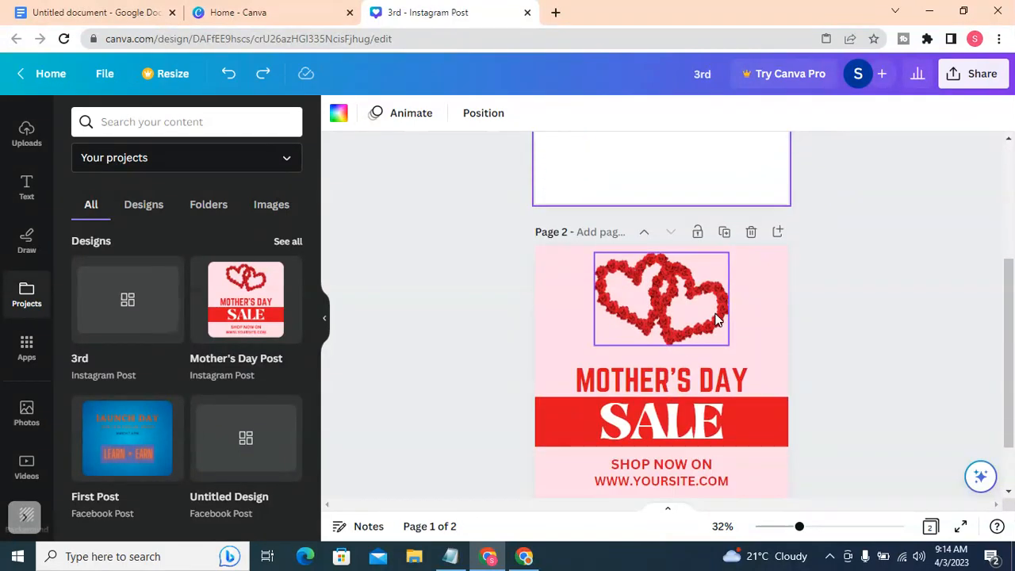
{"action": "scroll", "coordinate": [718, 319], "scroll_direction": "up", "scroll_amount": 4}
{"action": "scroll", "coordinate": [728, 301], "scroll_direction": "down", "scroll_amount": 3}
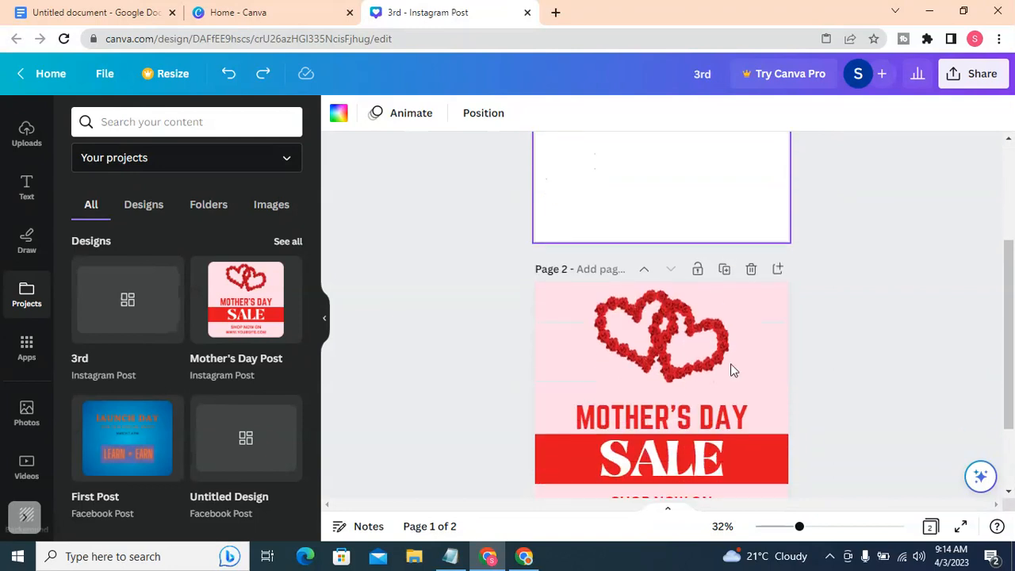
{"action": "scroll", "coordinate": [732, 304], "scroll_direction": "up", "scroll_amount": 3}
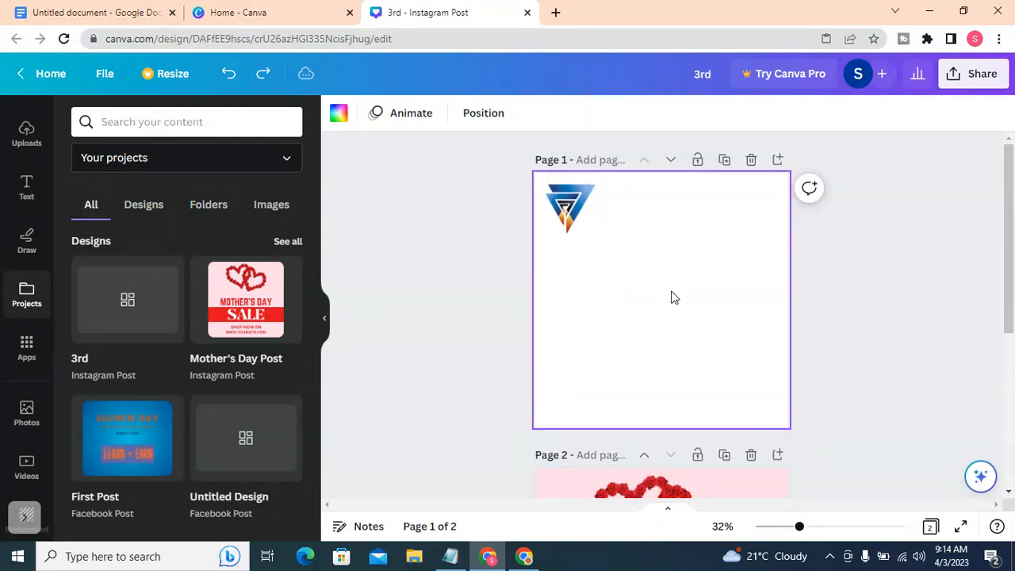
{"action": "scroll", "coordinate": [670, 296], "scroll_direction": "down", "scroll_amount": 2}
{"action": "scroll", "coordinate": [740, 408], "scroll_direction": "up", "scroll_amount": 2}
{"action": "scroll", "coordinate": [765, 354], "scroll_direction": "down", "scroll_amount": 2}
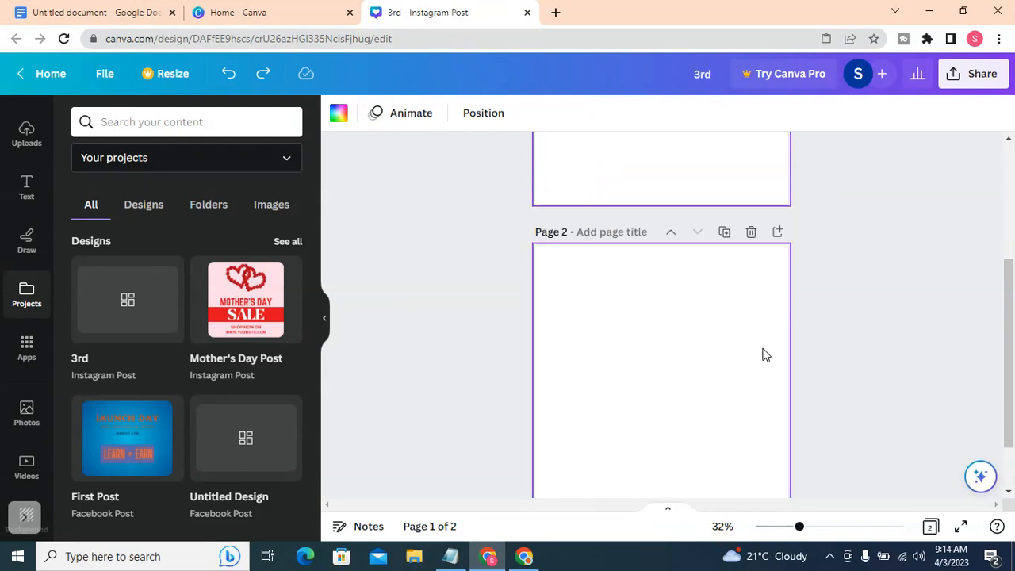
Apply the saved Mother's Day Post design to page 1, and undo it.
{"action": "left_click", "coordinate": [273, 298]}
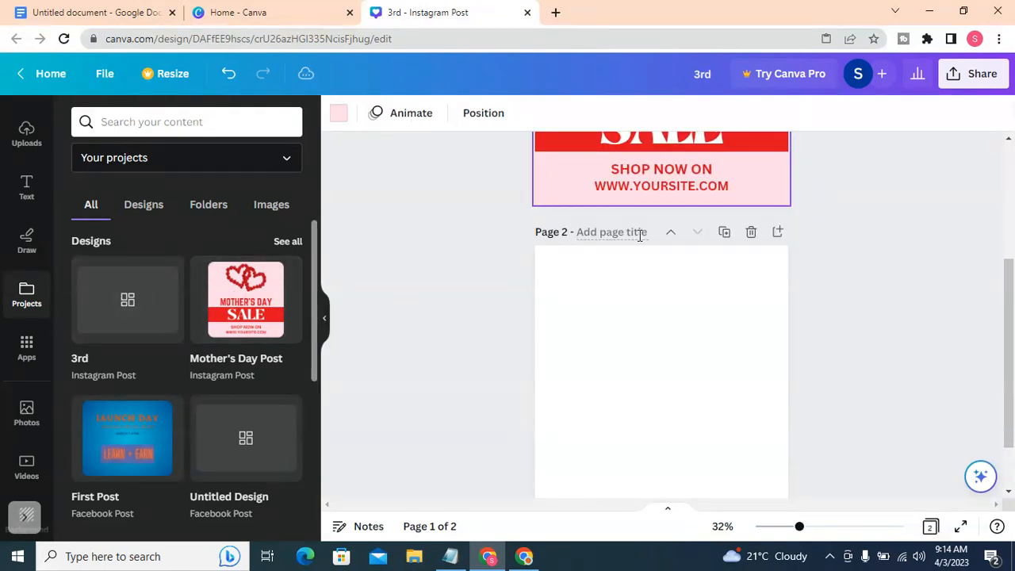
{"action": "scroll", "coordinate": [650, 234], "scroll_direction": "up", "scroll_amount": 2}
{"action": "key", "text": "ctrl+z"}
{"action": "scroll", "coordinate": [805, 276], "scroll_direction": "down", "scroll_amount": 3}
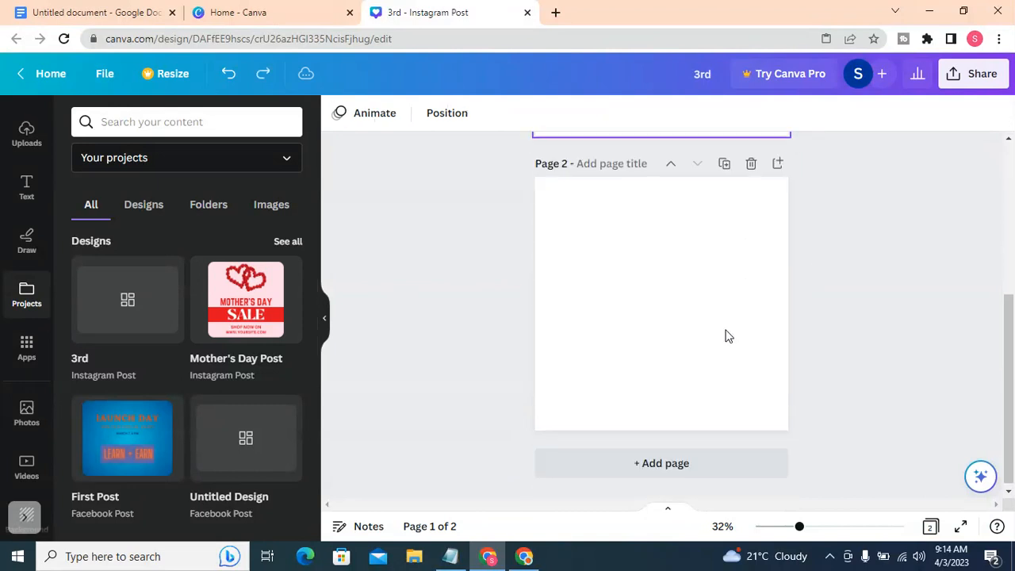
Reapply the Mother's Day Post design from the saved projects to page 2.
{"action": "left_click", "coordinate": [226, 307]}
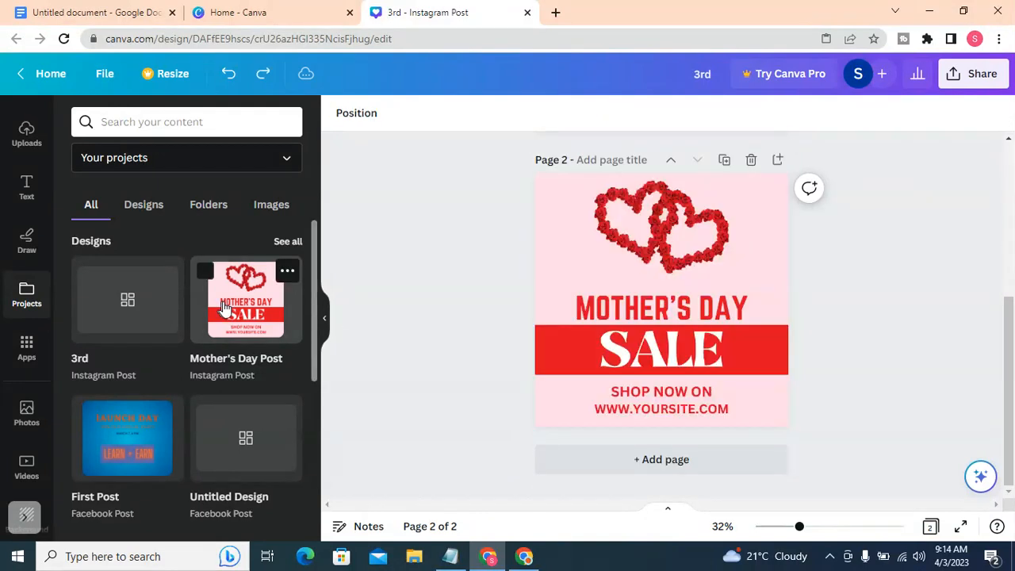
{"action": "left_click", "coordinate": [690, 307]}
{"action": "left_click", "coordinate": [833, 301]}
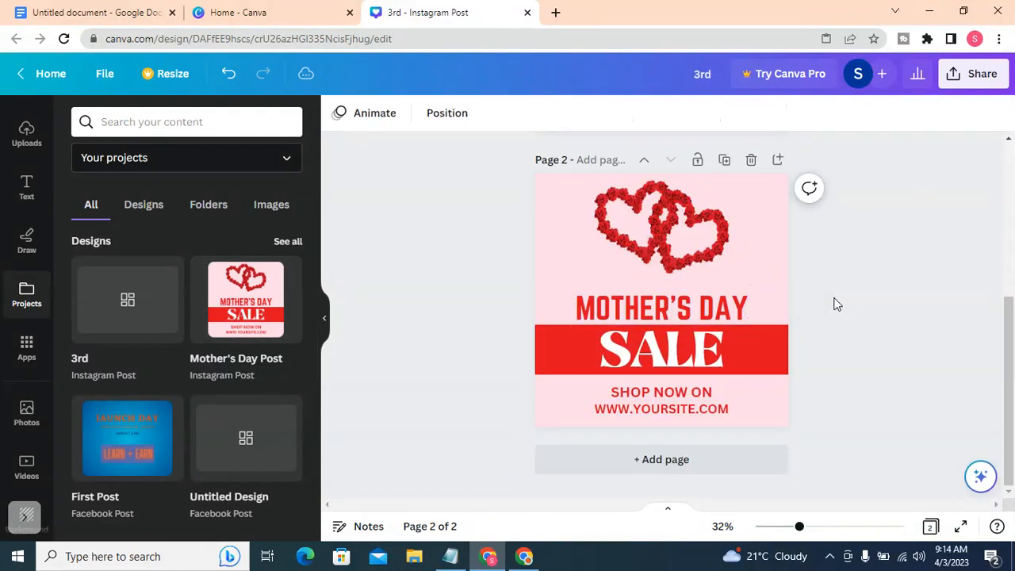
Compare the logo on page 1 with the Mother's Day design on page 2.
{"action": "scroll", "coordinate": [777, 293], "scroll_direction": "up", "scroll_amount": 3}
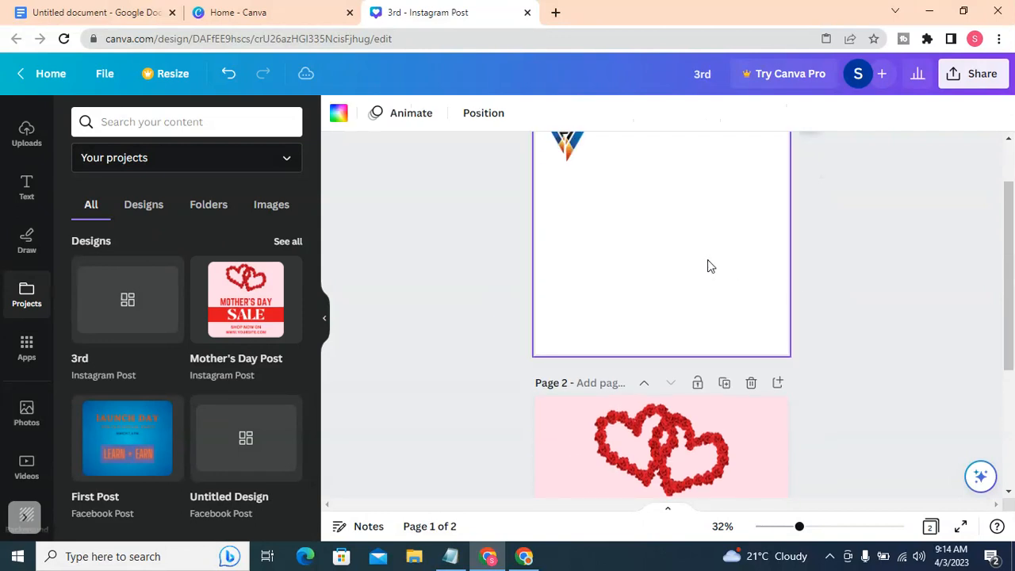
{"action": "scroll", "coordinate": [685, 266], "scroll_direction": "up", "scroll_amount": 1}
{"action": "scroll", "coordinate": [685, 266], "scroll_direction": "down", "scroll_amount": 3}
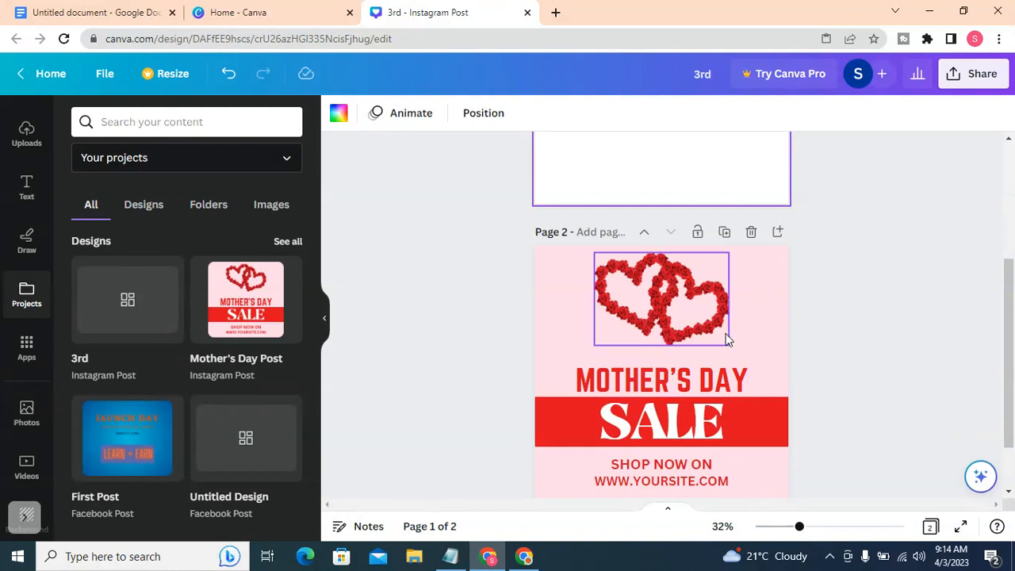
{"action": "scroll", "coordinate": [725, 339], "scroll_direction": "up", "scroll_amount": 3}
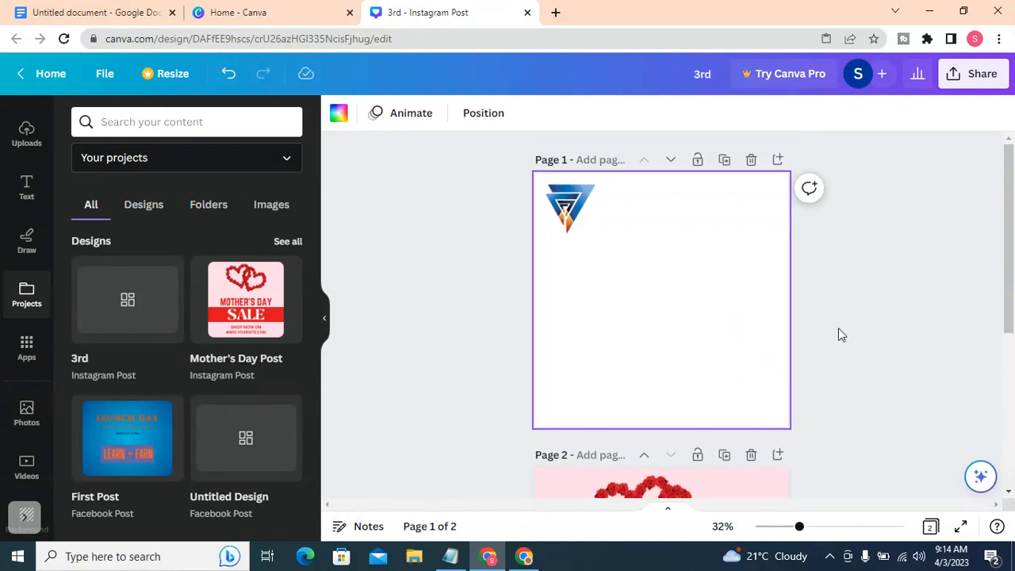
{"action": "scroll", "coordinate": [670, 299], "scroll_direction": "down", "scroll_amount": 3}
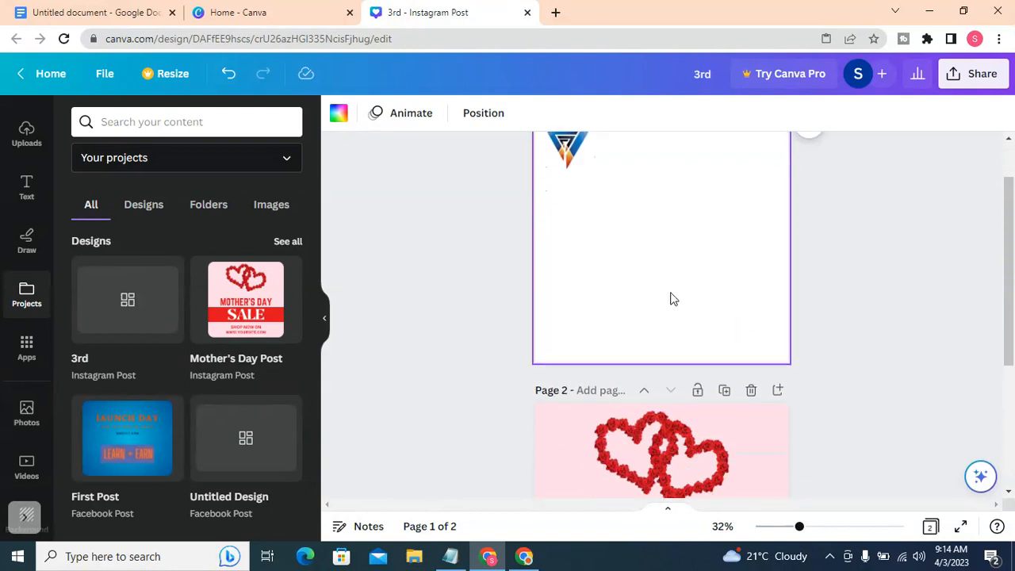
{"action": "scroll", "coordinate": [737, 325], "scroll_direction": "up", "scroll_amount": 2}
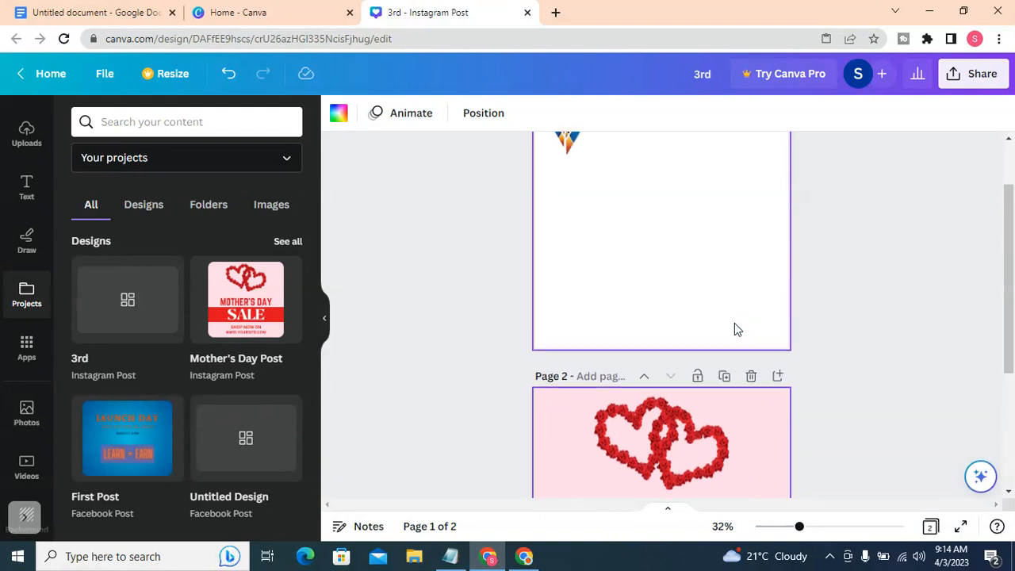
Duplicate the MOTHER'S DAY text on page 2 and move the copy onto page 1 just below the logo.
{"action": "scroll", "coordinate": [735, 323], "scroll_direction": "down", "scroll_amount": 3}
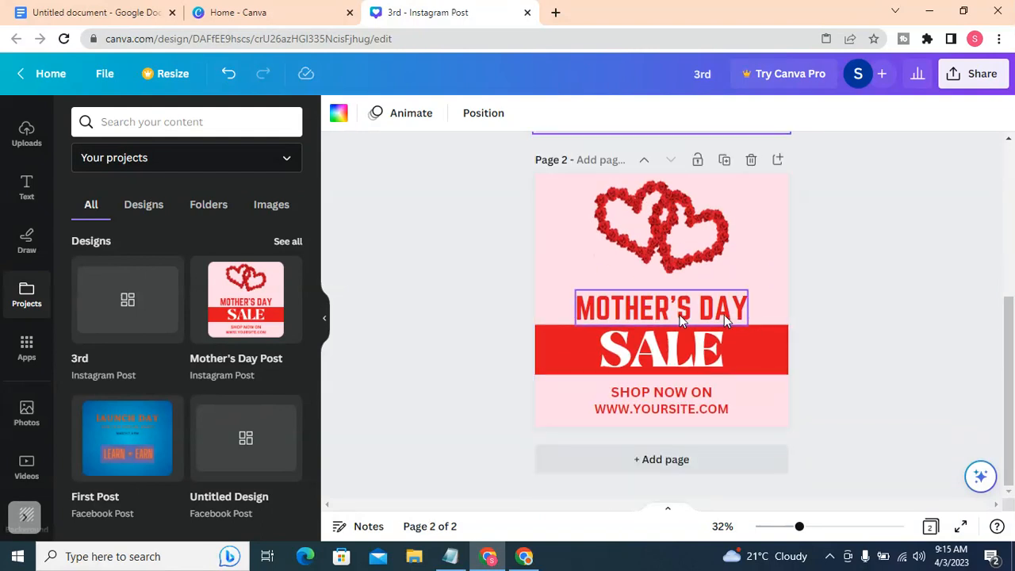
{"action": "scroll", "coordinate": [687, 325], "scroll_direction": "up", "scroll_amount": 1}
{"action": "left_click", "coordinate": [679, 386]}
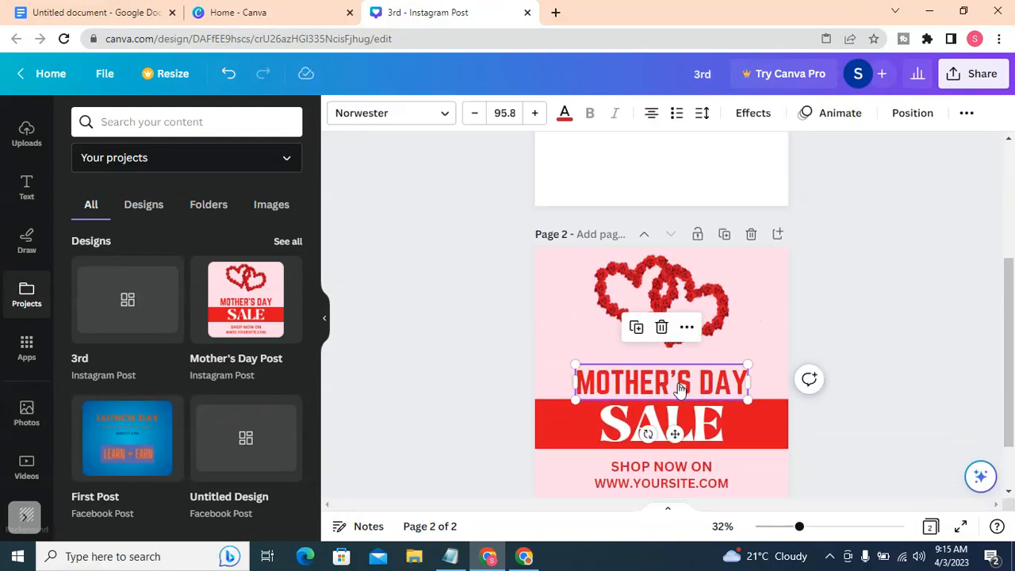
{"action": "right_click", "coordinate": [679, 386]}
{"action": "left_click", "coordinate": [724, 314]}
{"action": "left_click_drag", "start_coordinate": [695, 384], "coordinate": [700, 154]}
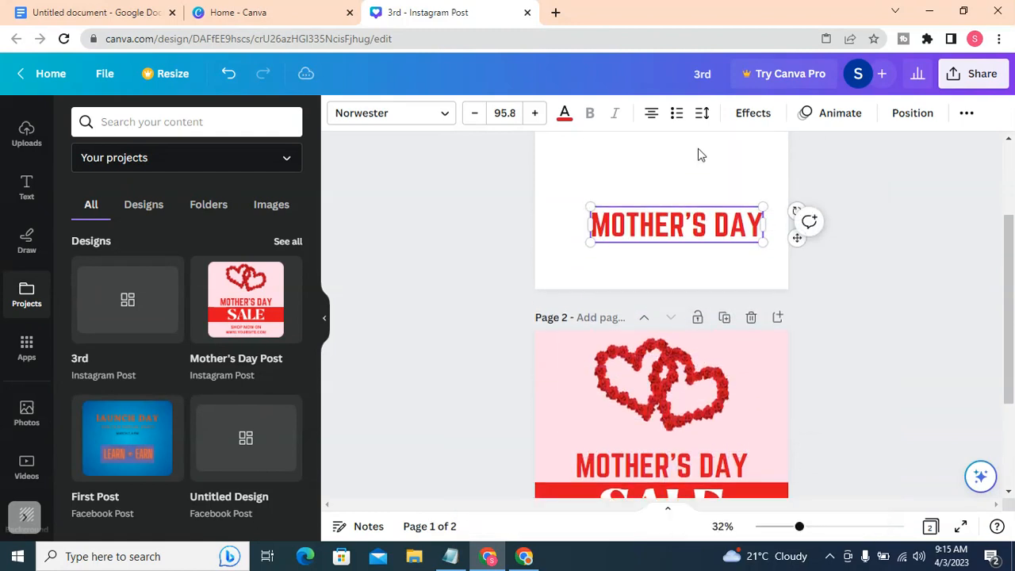
{"action": "scroll", "coordinate": [701, 155], "scroll_direction": "up", "scroll_amount": 1}
{"action": "left_click_drag", "start_coordinate": [680, 287], "coordinate": [680, 185]}
Replace the copied heading's text on page 1 with "NEW DESIGN".
{"action": "double_click", "coordinate": [681, 187]}
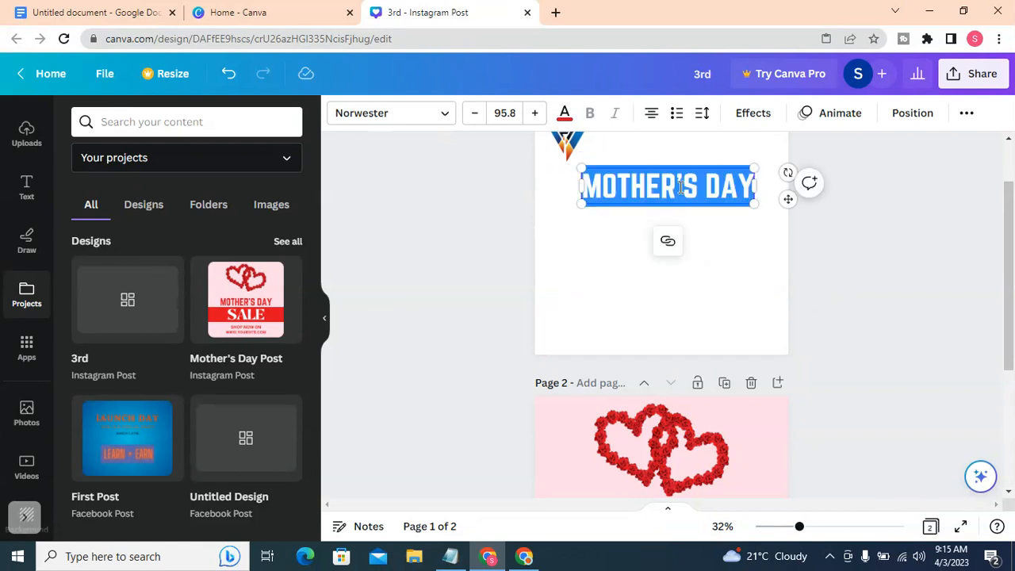
{"action": "type", "text": "NEW"}
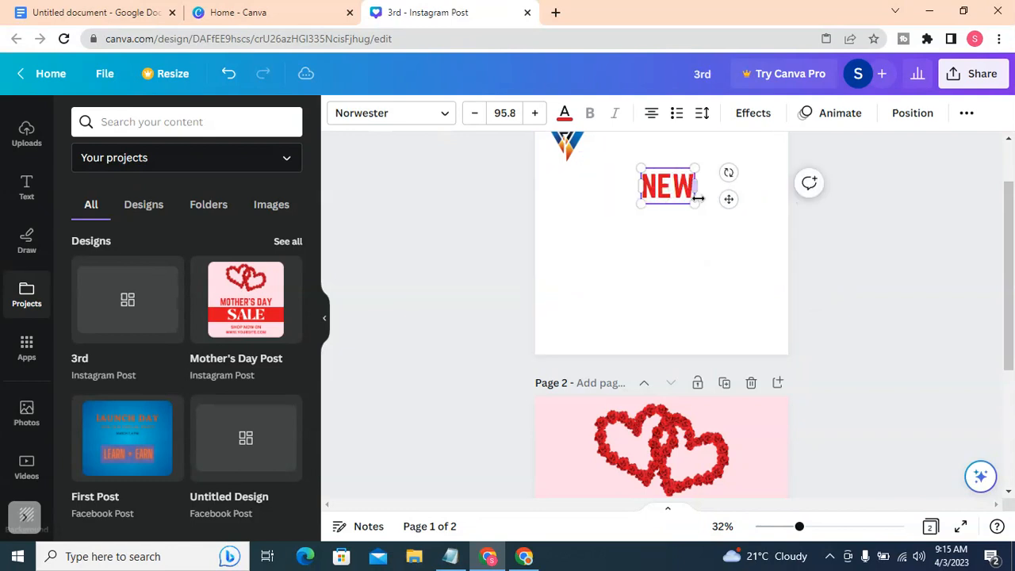
{"action": "type", "text": " DESIGN"}
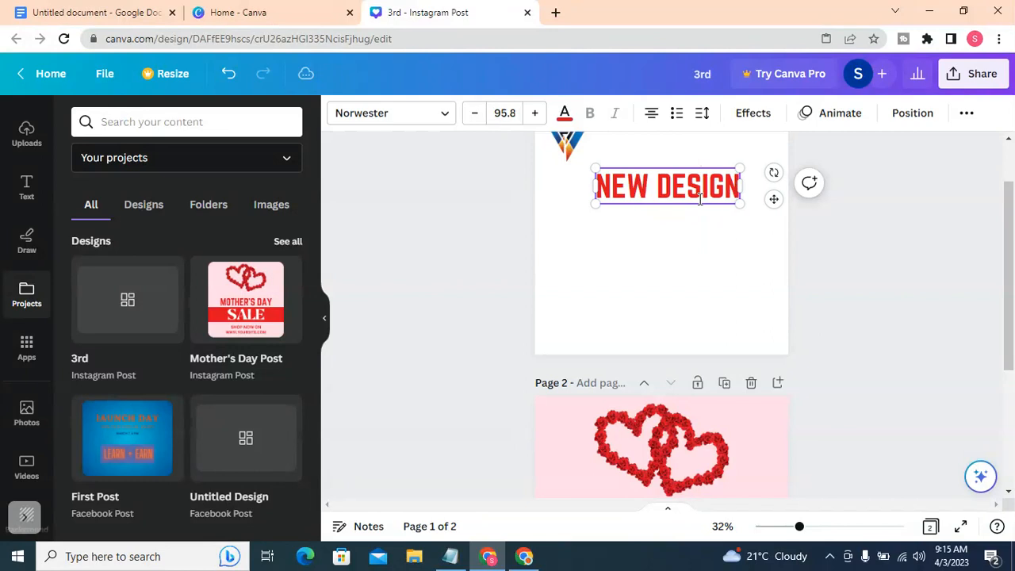
{"action": "left_click", "coordinate": [938, 370]}
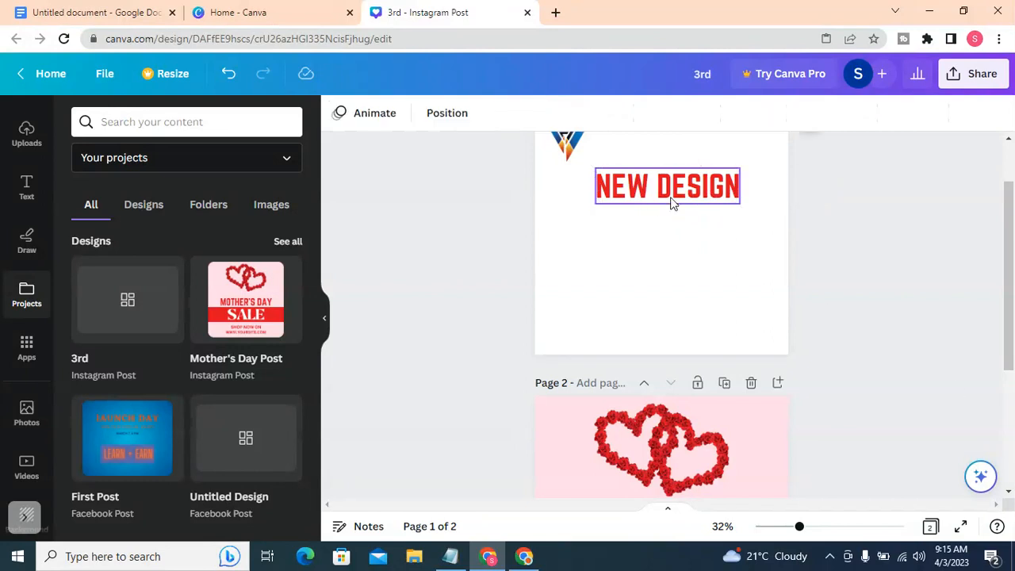
Move the NEW DESIGN heading up and to the right so it sits beside the logo on page 1.
{"action": "scroll", "coordinate": [677, 238], "scroll_direction": "up", "scroll_amount": 2}
{"action": "left_click", "coordinate": [673, 251]}
{"action": "left_click_drag", "start_coordinate": [673, 250], "coordinate": [694, 214]}
{"action": "left_click", "coordinate": [772, 296]}
Duplicate the white SALE text on page 2 and move the copy onto page 1 under the NEW DESIGN heading.
{"action": "scroll", "coordinate": [720, 369], "scroll_direction": "down", "scroll_amount": 4}
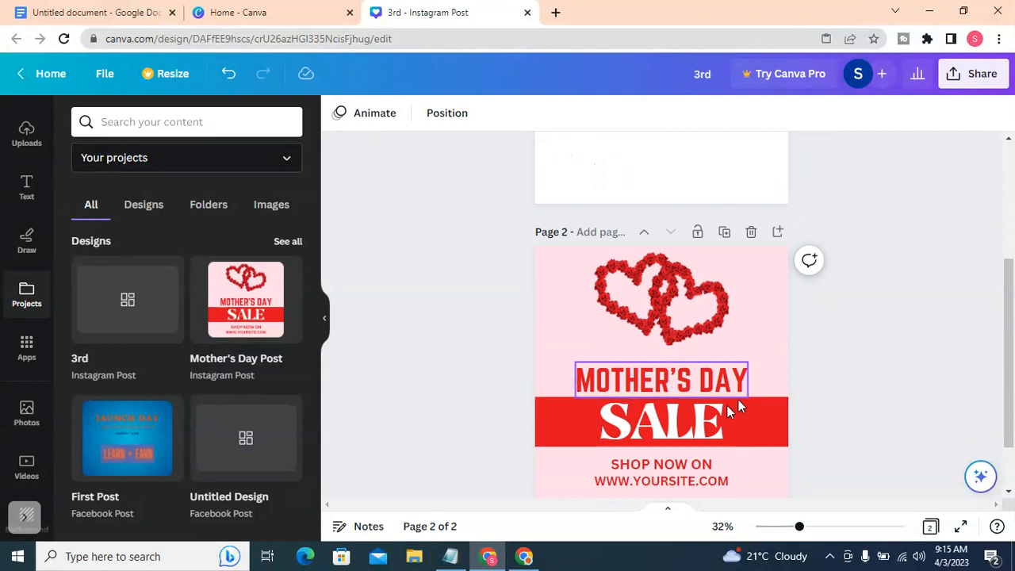
{"action": "left_click", "coordinate": [708, 435]}
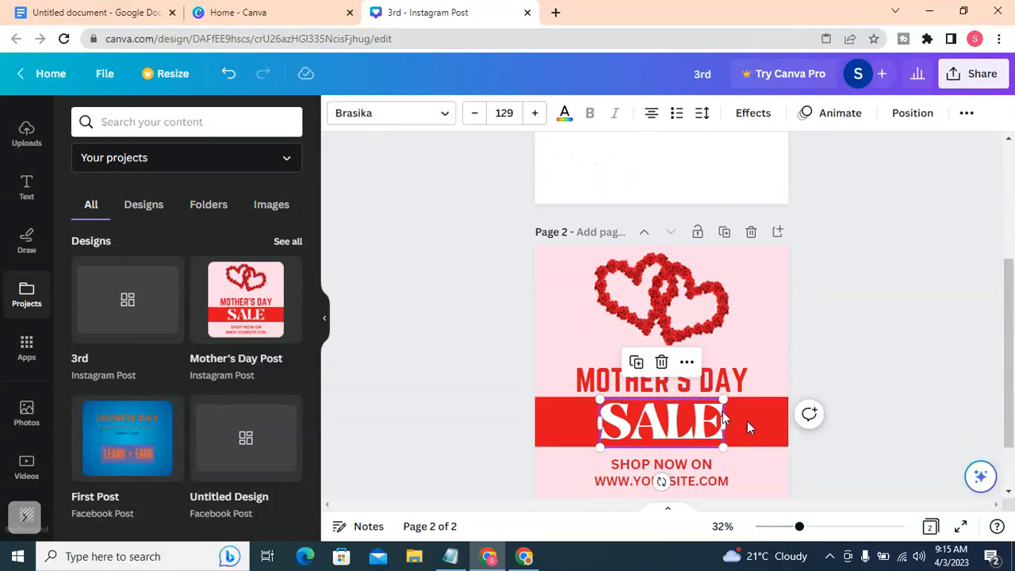
{"action": "key", "text": "Escape"}
{"action": "right_click", "coordinate": [674, 441]}
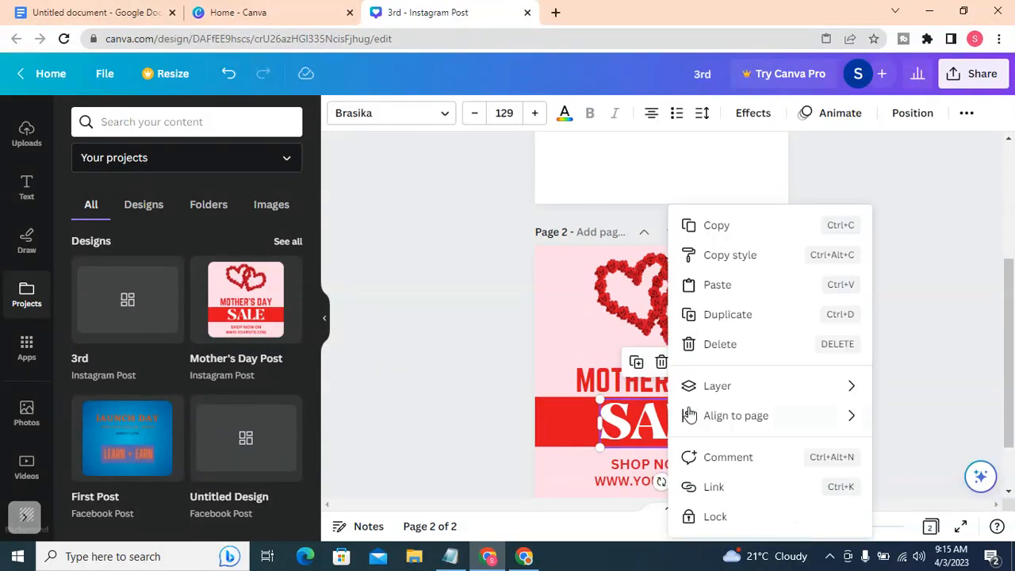
{"action": "left_click", "coordinate": [734, 317]}
{"action": "left_click_drag", "start_coordinate": [670, 439], "coordinate": [653, 161]}
{"action": "scroll", "coordinate": [654, 168], "scroll_direction": "up", "scroll_amount": 2}
{"action": "left_click_drag", "start_coordinate": [652, 309], "coordinate": [697, 177]}
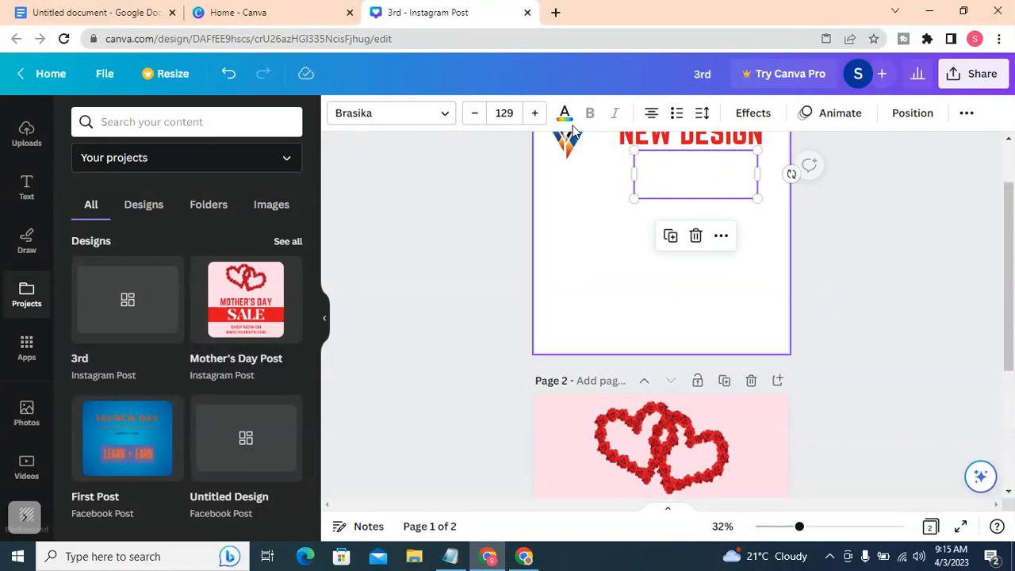
Recolor the SALE copy with the document's red and move it slightly down to the horizontal center of page 1.
{"action": "left_click", "coordinate": [565, 112]}
{"action": "left_click", "coordinate": [127, 203]}
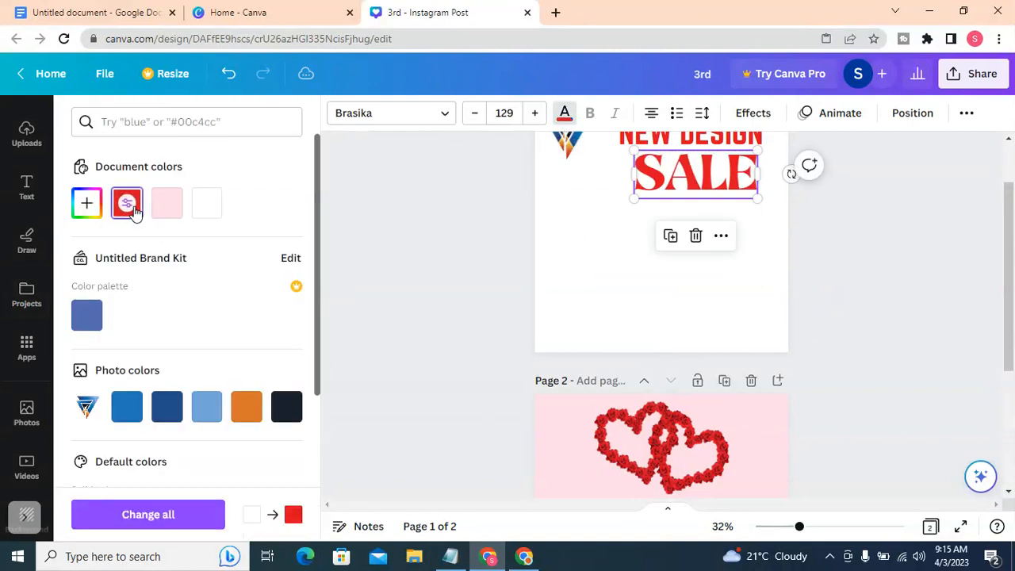
{"action": "left_click", "coordinate": [565, 113]}
{"action": "left_click_drag", "start_coordinate": [695, 187], "coordinate": [658, 209]}
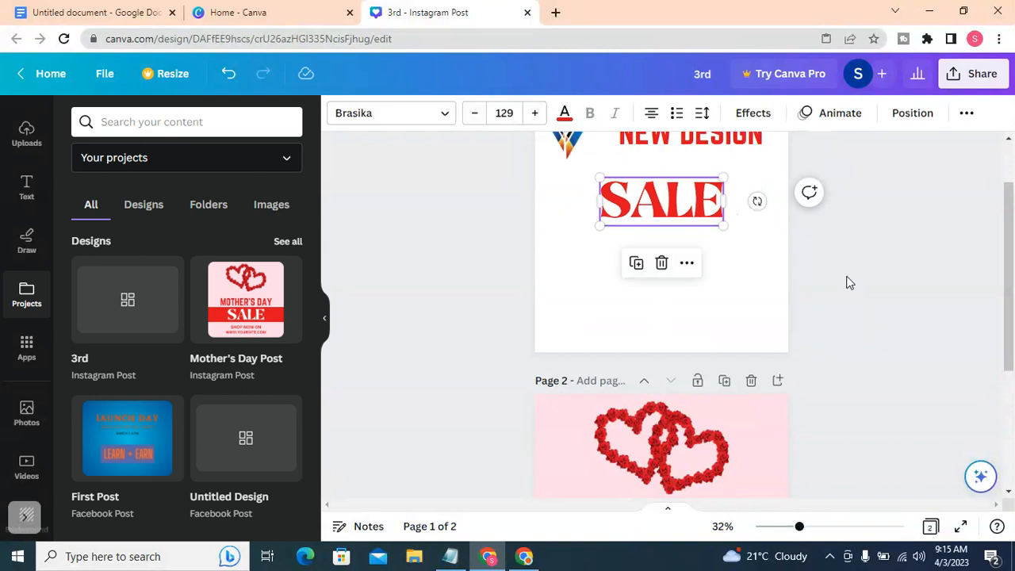
{"action": "left_click", "coordinate": [848, 283]}
Duplicate the red band behind SALE on page 2 and place the copy below the SALE text on page 1.
{"action": "scroll", "coordinate": [846, 288], "scroll_direction": "down", "scroll_amount": 4}
{"action": "scroll", "coordinate": [828, 293], "scroll_direction": "up", "scroll_amount": 3}
{"action": "scroll", "coordinate": [828, 293], "scroll_direction": "down", "scroll_amount": 3}
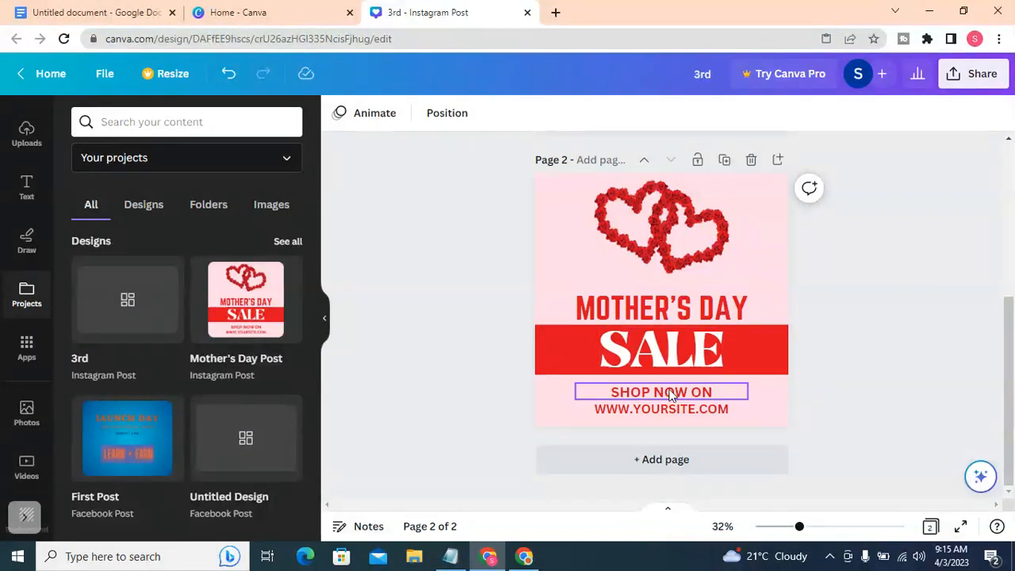
{"action": "left_click", "coordinate": [749, 348]}
{"action": "scroll", "coordinate": [748, 341], "scroll_direction": "up", "scroll_amount": 1}
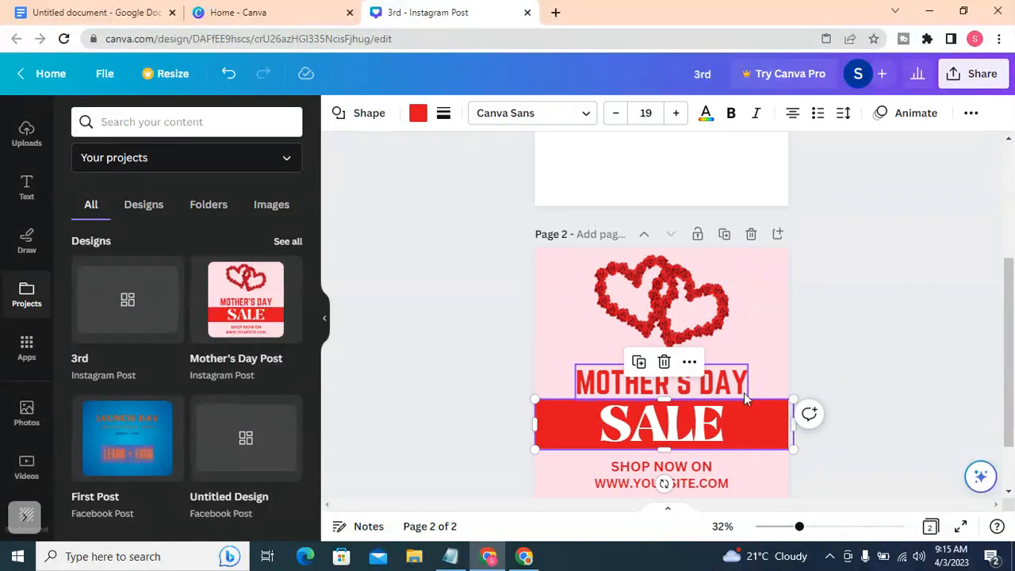
{"action": "right_click", "coordinate": [737, 418]}
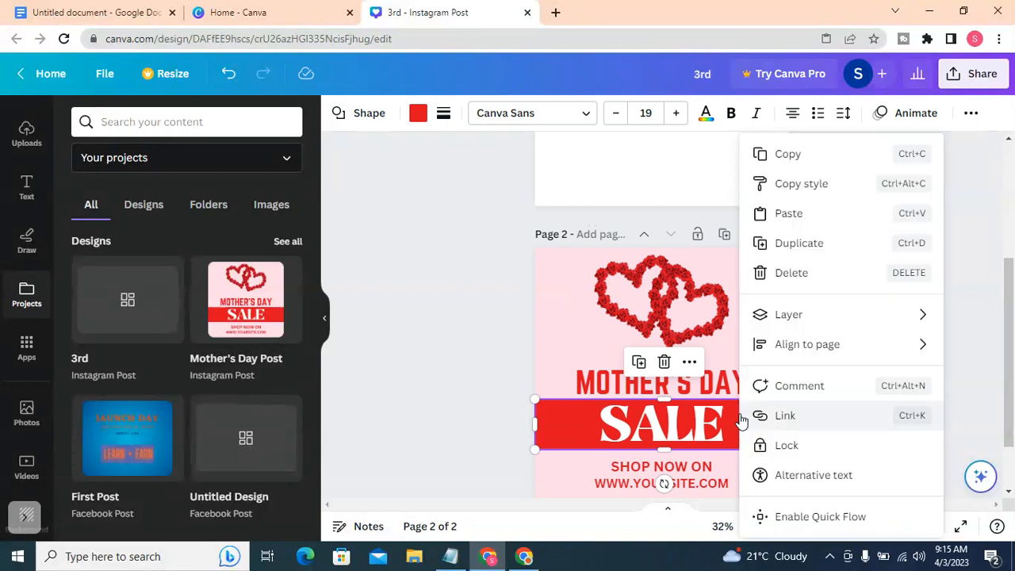
{"action": "left_click", "coordinate": [807, 246]}
{"action": "left_click_drag", "start_coordinate": [733, 424], "coordinate": [727, 135]}
{"action": "scroll", "coordinate": [717, 215], "scroll_direction": "up", "scroll_amount": 2}
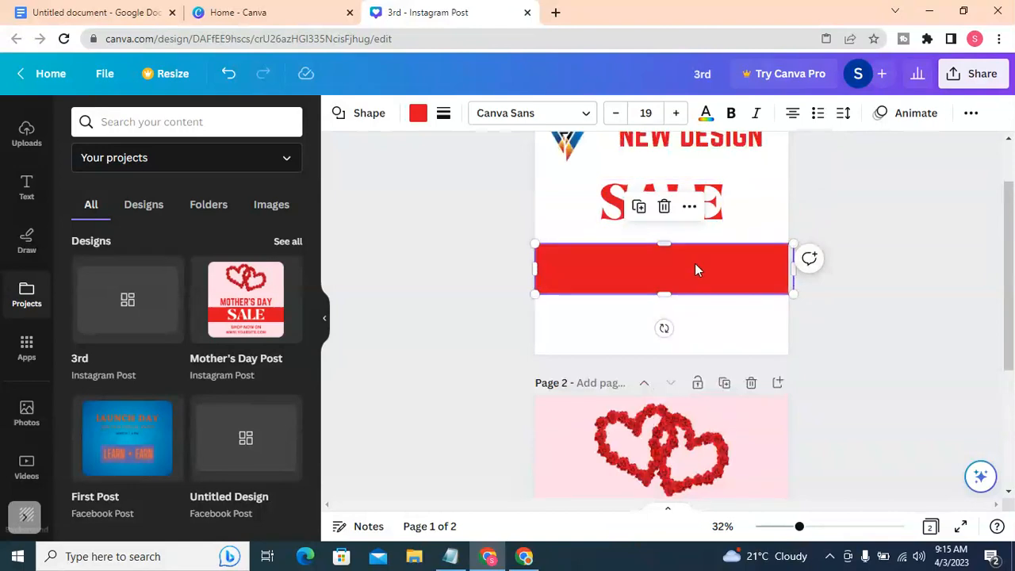
Nudge the red band on page 1 so it is centered across the full page width.
{"action": "right_click", "coordinate": [695, 266]}
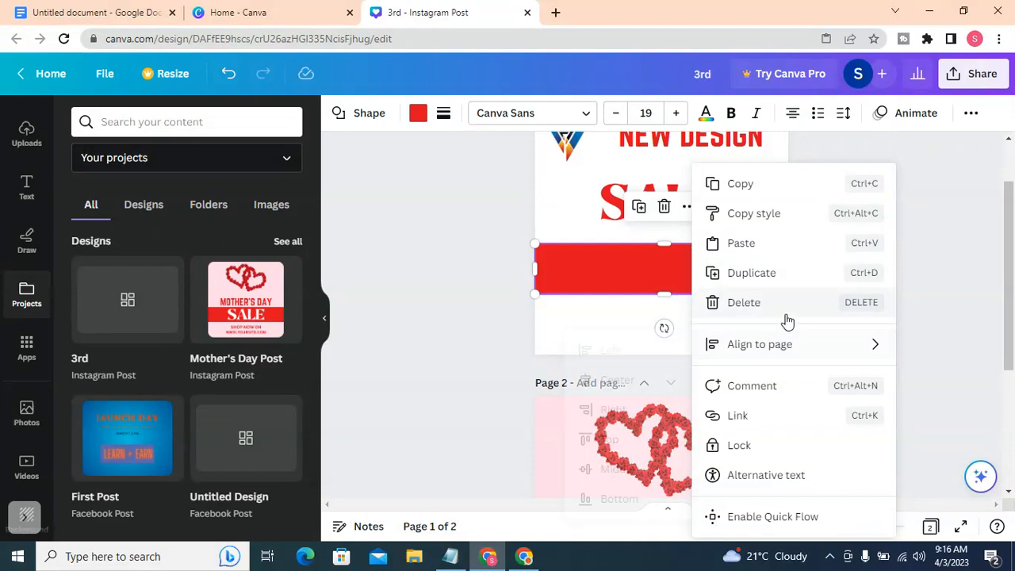
{"action": "mouse_move", "coordinate": [848, 356]}
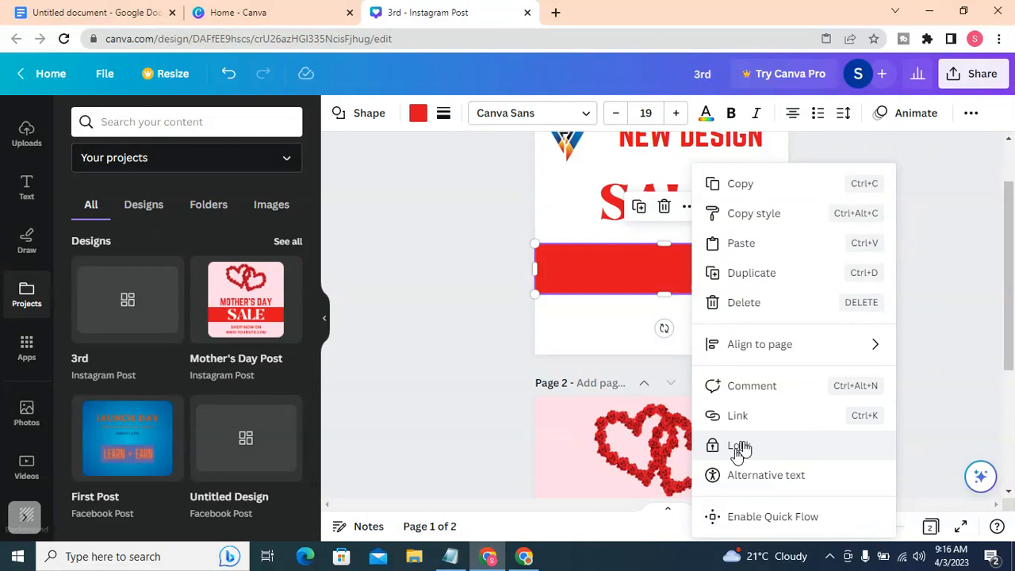
{"action": "left_click", "coordinate": [580, 323]}
{"action": "left_click", "coordinate": [727, 274]}
{"action": "mouse_move", "coordinate": [727, 274]}
{"action": "left_mouse_down"}
{"action": "mouse_move", "coordinate": [716, 272]}
{"action": "mouse_move", "coordinate": [723, 277]}
{"action": "left_mouse_up"}
{"action": "left_click", "coordinate": [822, 328]}
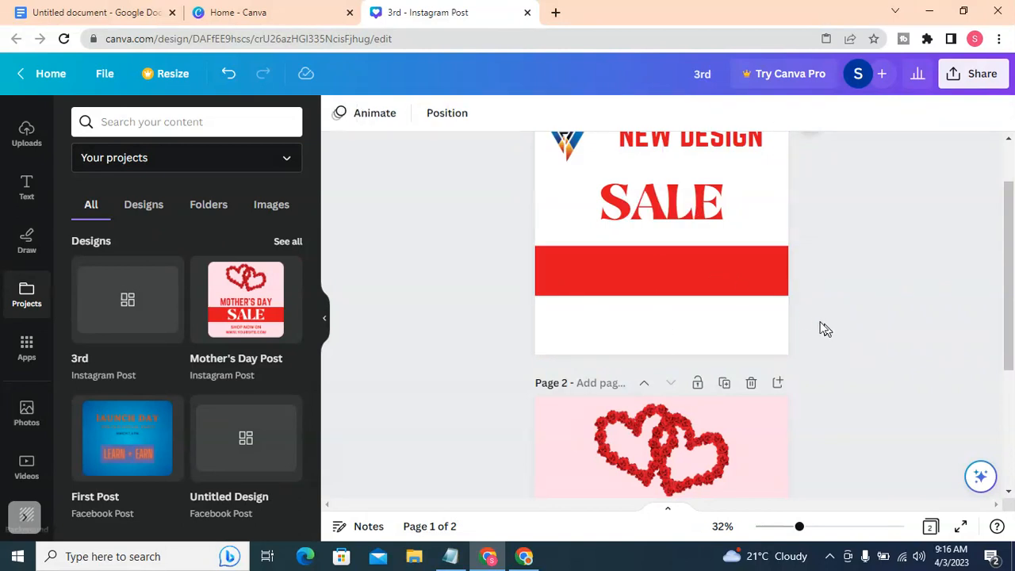
Lock the red band on page 1 in place.
{"action": "left_click", "coordinate": [687, 280]}
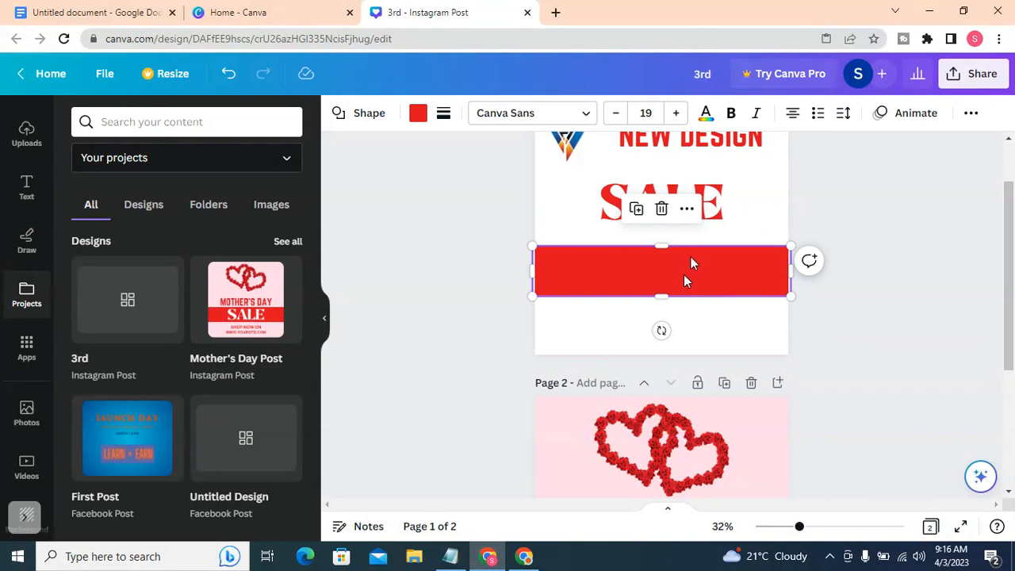
{"action": "right_click", "coordinate": [708, 263]}
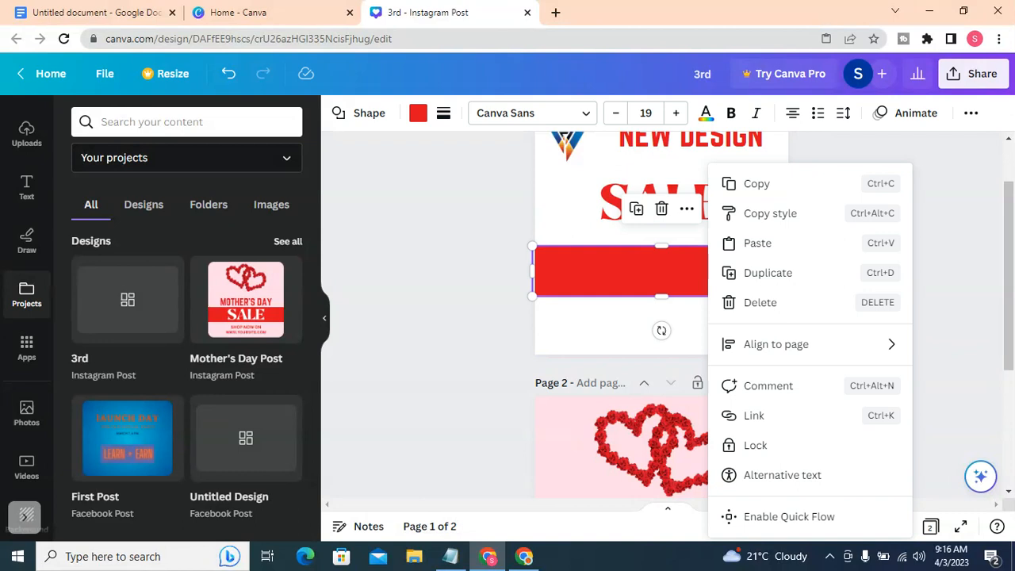
{"action": "left_click", "coordinate": [775, 445]}
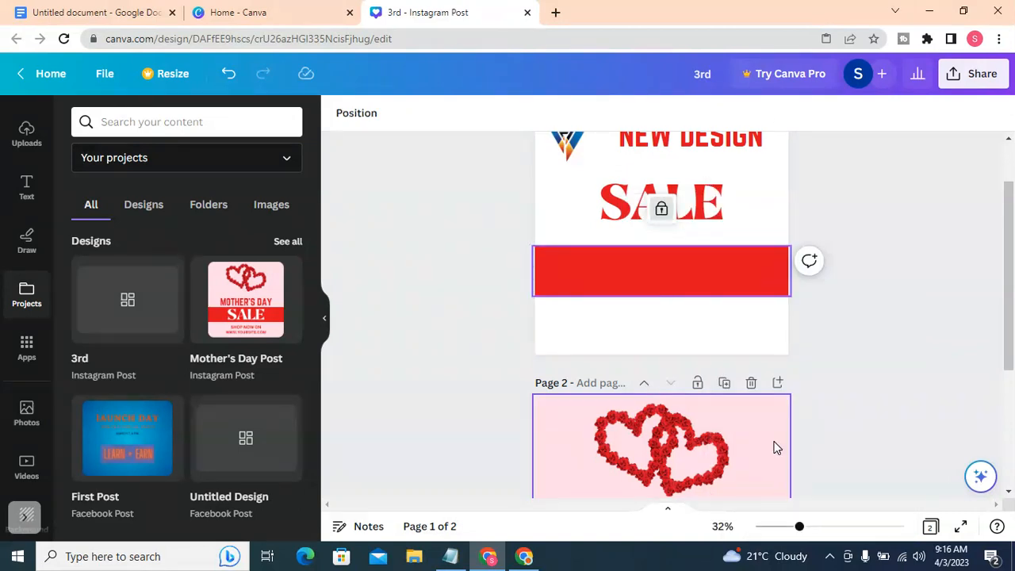
{"action": "left_click", "coordinate": [698, 284]}
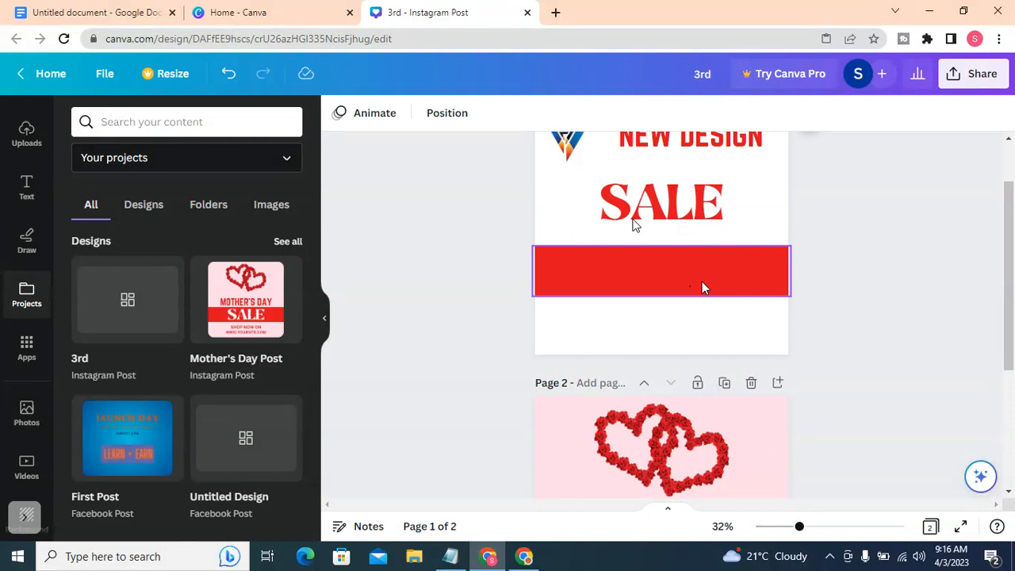
Try placing the SALE text on the locked red band and coloring it white, and undo these changes.
{"action": "left_click", "coordinate": [667, 212]}
{"action": "left_click_drag", "start_coordinate": [709, 198], "coordinate": [710, 263]}
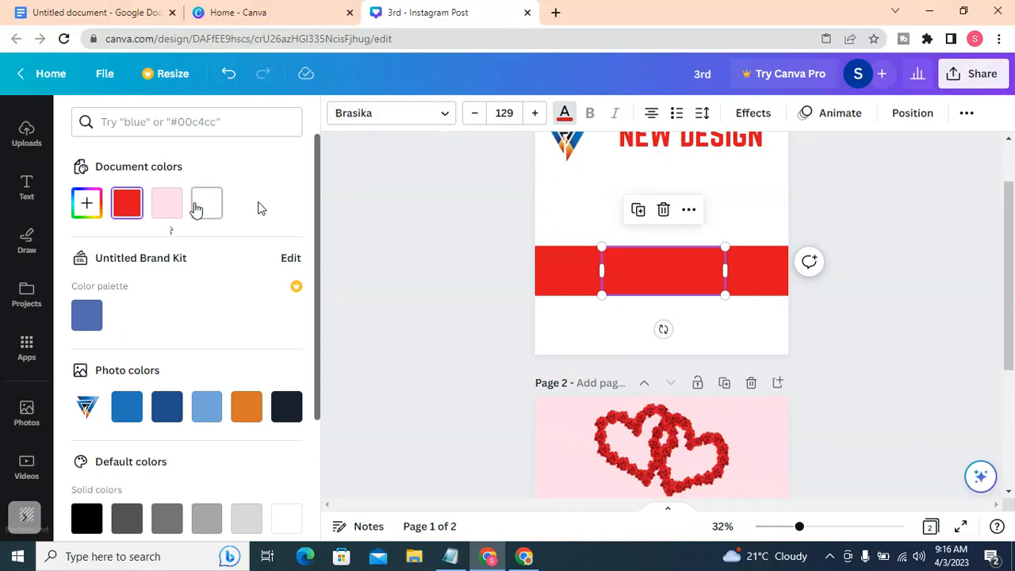
{"action": "left_click", "coordinate": [199, 206]}
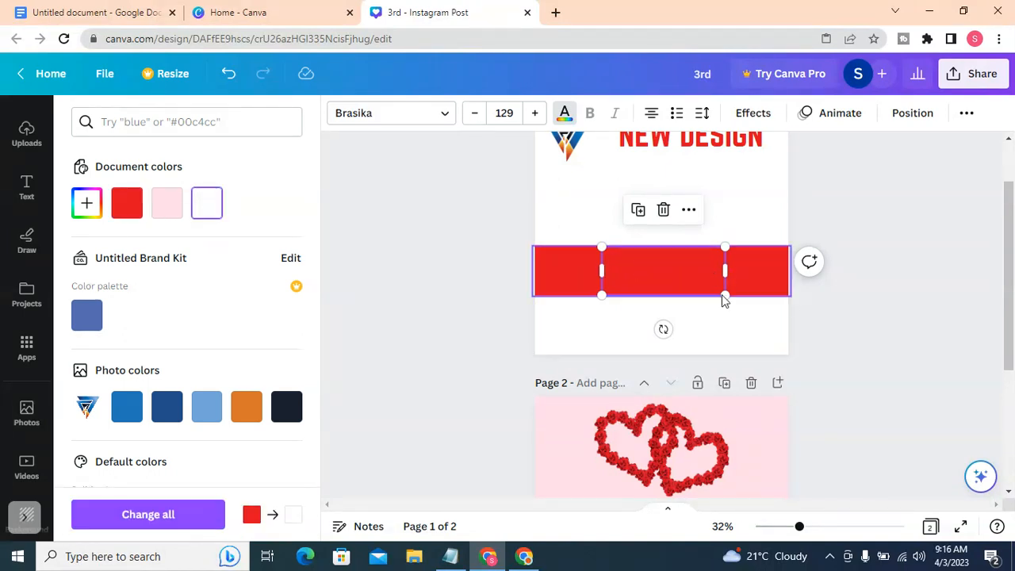
{"action": "left_click", "coordinate": [631, 270]}
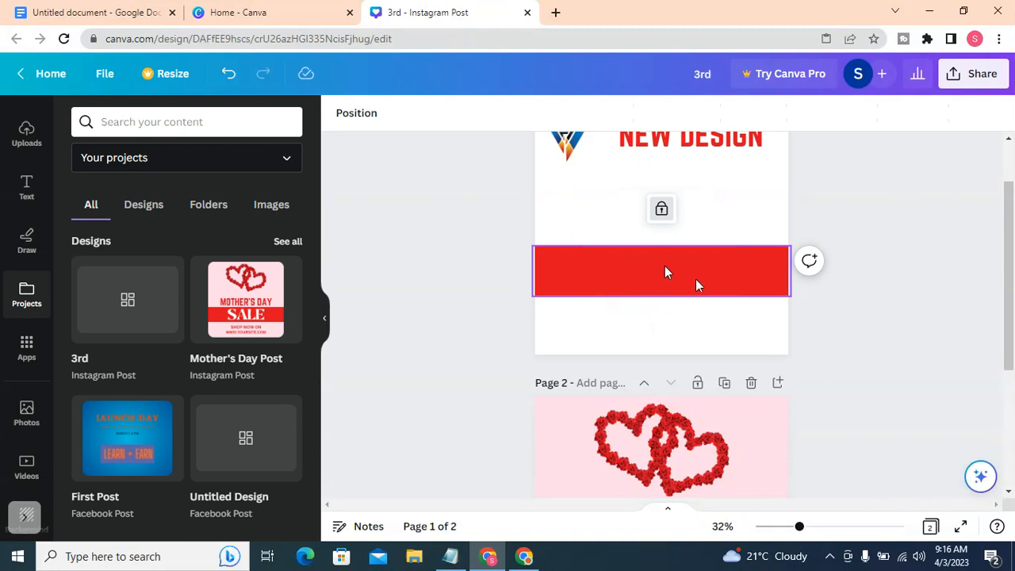
{"action": "key", "text": "ctrl+z"}
Move the red SALE text on page 1 down onto the locked red band.
{"action": "left_click", "coordinate": [696, 206]}
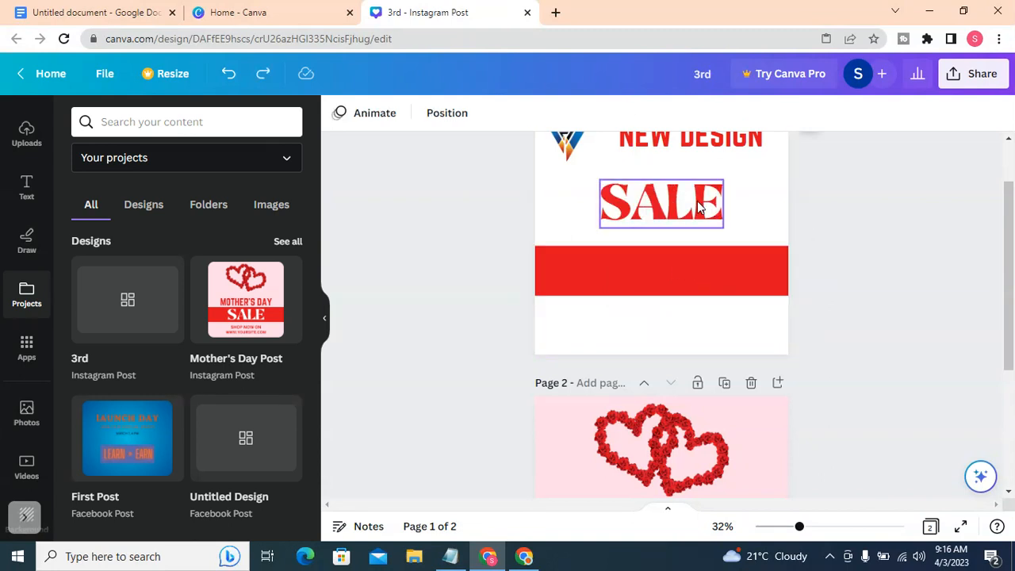
{"action": "right_click", "coordinate": [694, 206]}
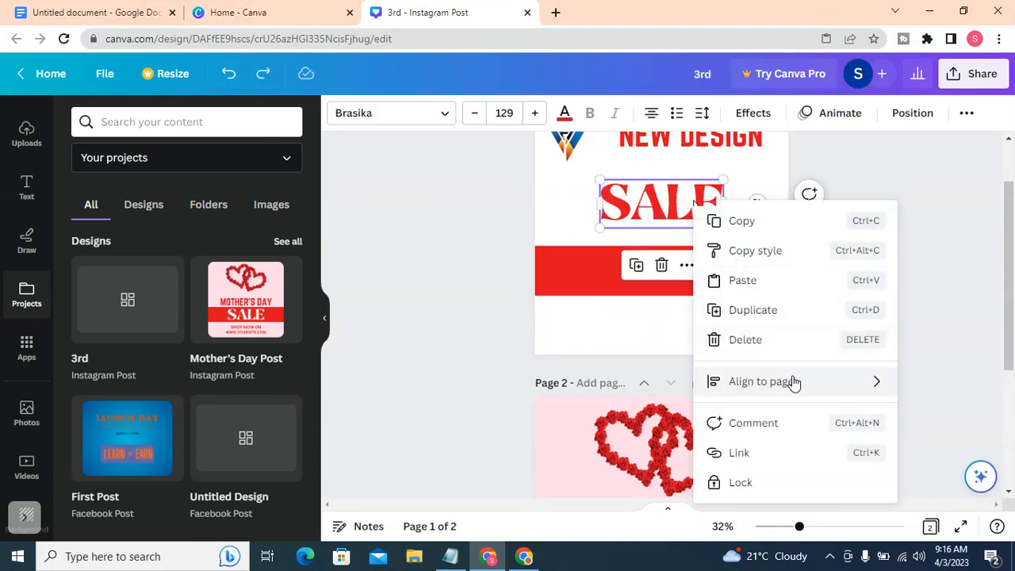
{"action": "mouse_move", "coordinate": [793, 383]}
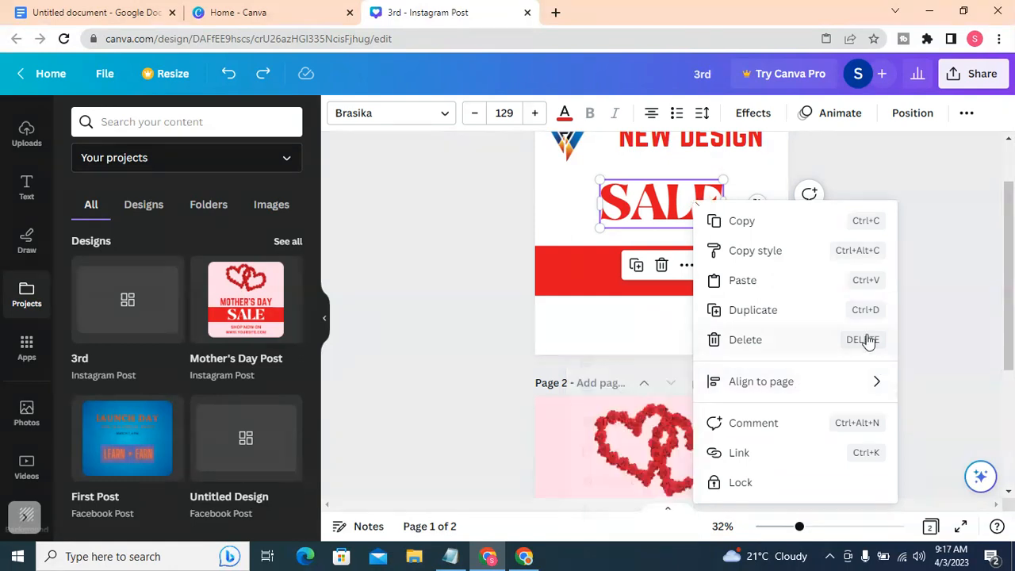
{"action": "left_click", "coordinate": [491, 340]}
{"action": "left_click_drag", "start_coordinate": [655, 215], "coordinate": [655, 270]}
{"action": "left_click", "coordinate": [655, 269]}
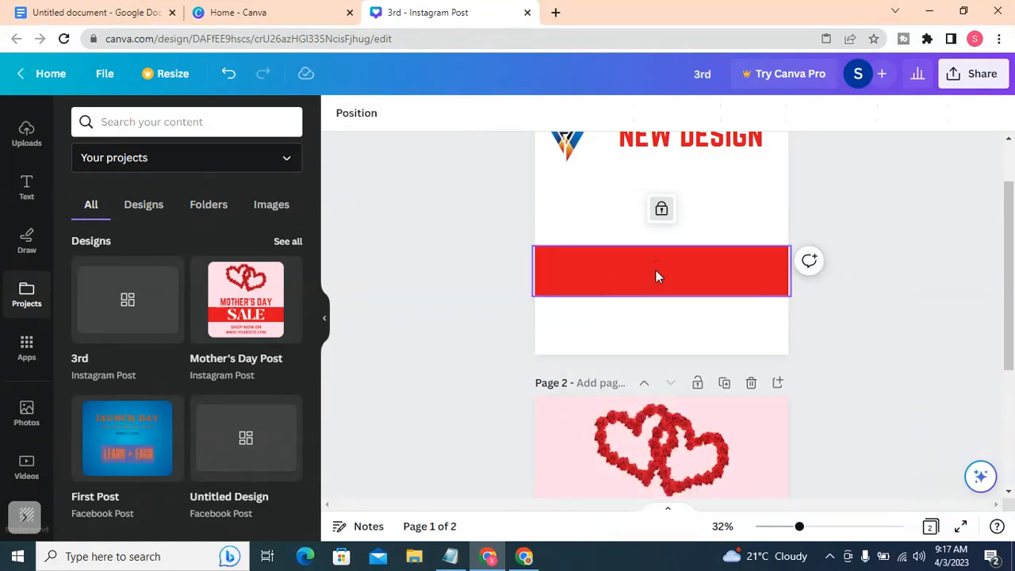
Unlock the red band on page 1 and move it up above the SALE text.
{"action": "left_click", "coordinate": [661, 210]}
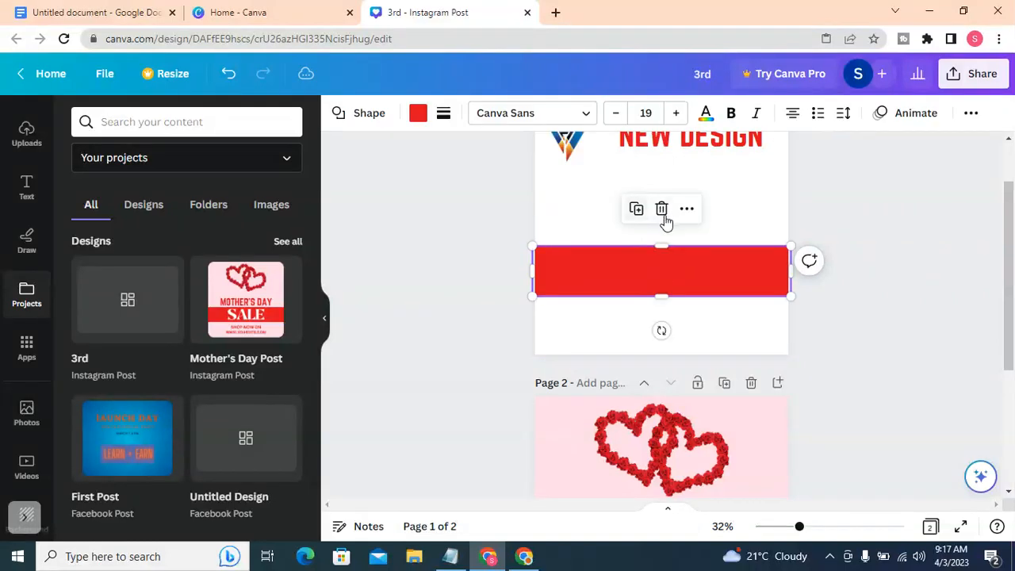
{"action": "left_click", "coordinate": [910, 278]}
{"action": "left_click_drag", "start_coordinate": [664, 279], "coordinate": [668, 210]}
{"action": "left_click", "coordinate": [662, 272]}
{"action": "left_click", "coordinate": [712, 282]}
{"action": "right_click", "coordinate": [688, 276]}
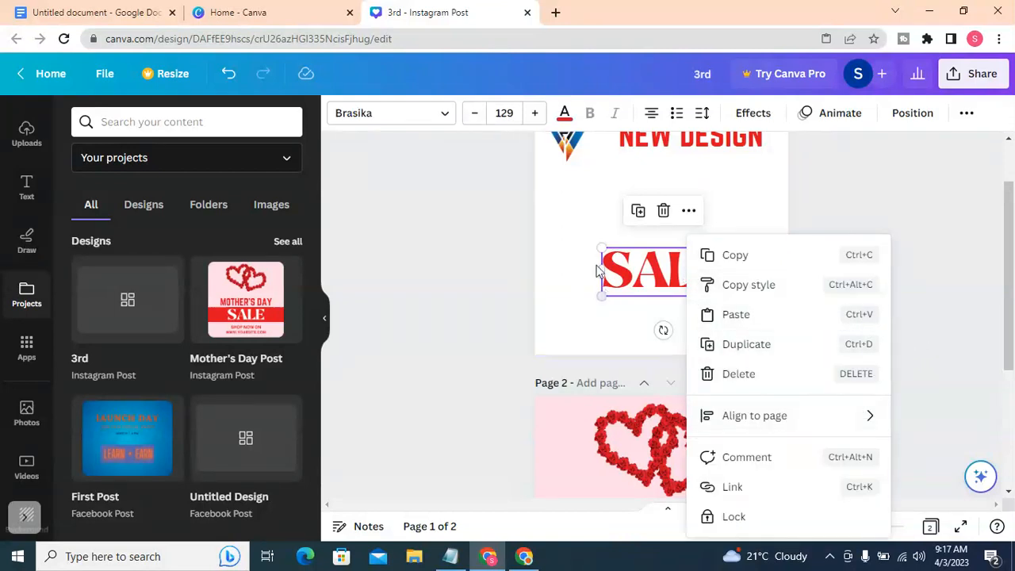
{"action": "left_click", "coordinate": [917, 203]}
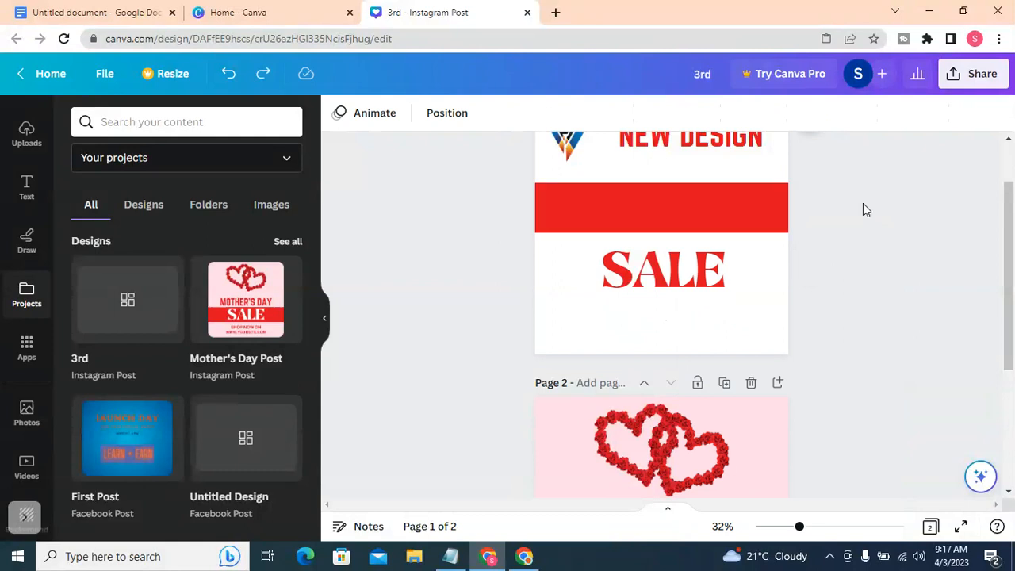
Move the red SALE text onto the red band on page 1 and send the band backward one layer.
{"action": "left_click_drag", "start_coordinate": [691, 256], "coordinate": [667, 214]}
{"action": "right_click", "coordinate": [667, 214]}
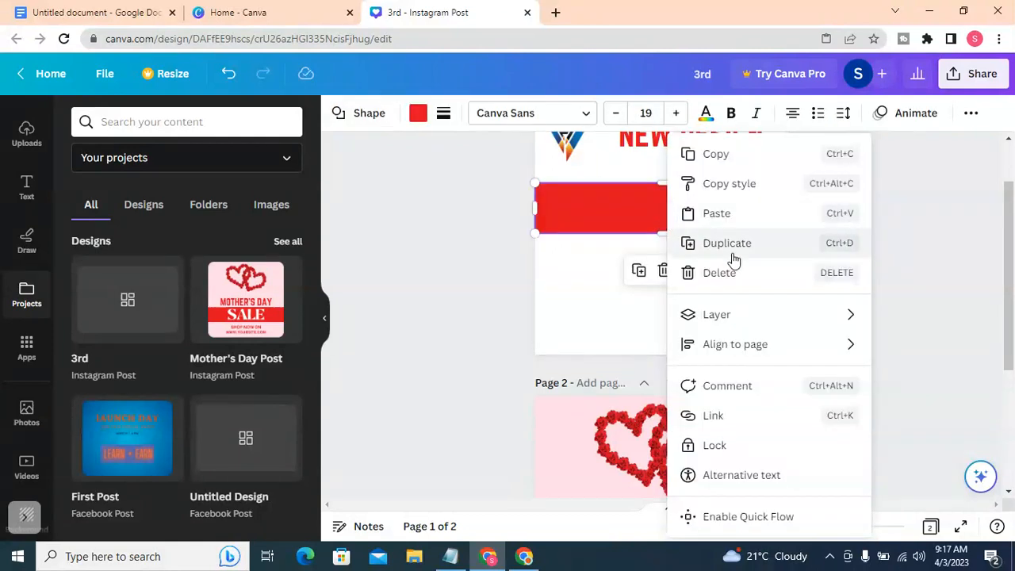
{"action": "mouse_move", "coordinate": [759, 319]}
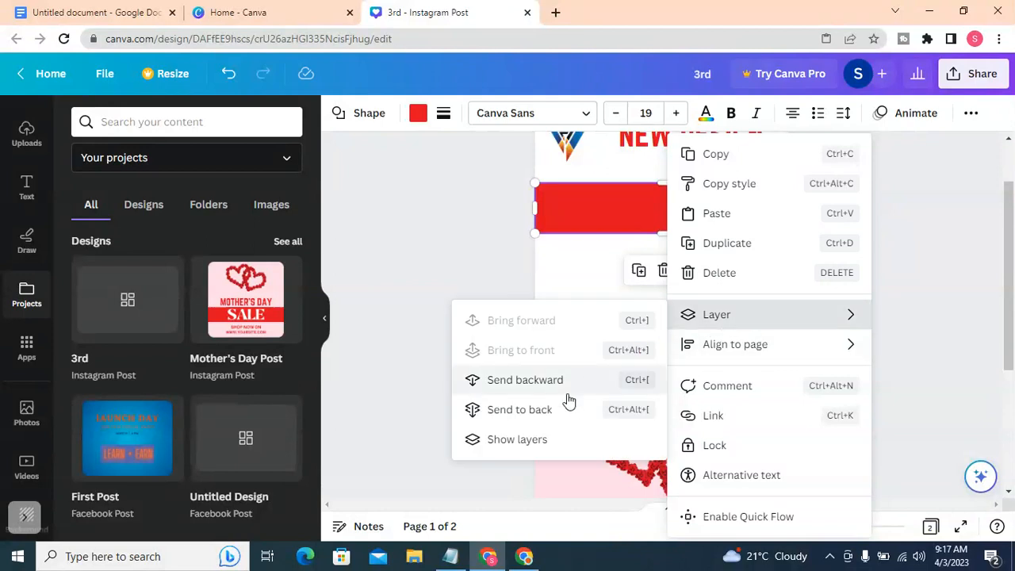
{"action": "left_click", "coordinate": [544, 383]}
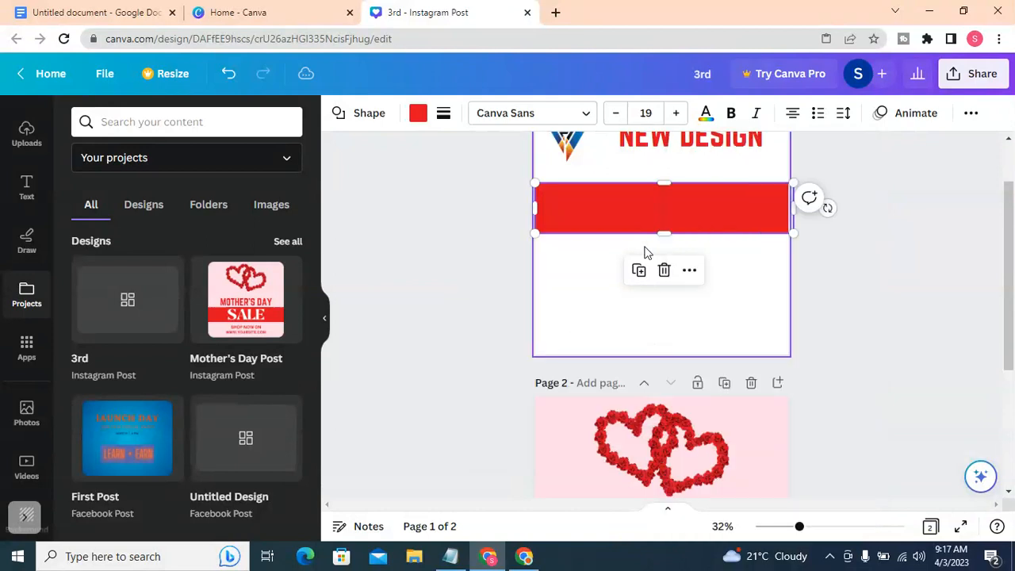
Color the SALE text on page 1's red band white.
{"action": "left_click", "coordinate": [695, 215]}
{"action": "left_click", "coordinate": [565, 112]}
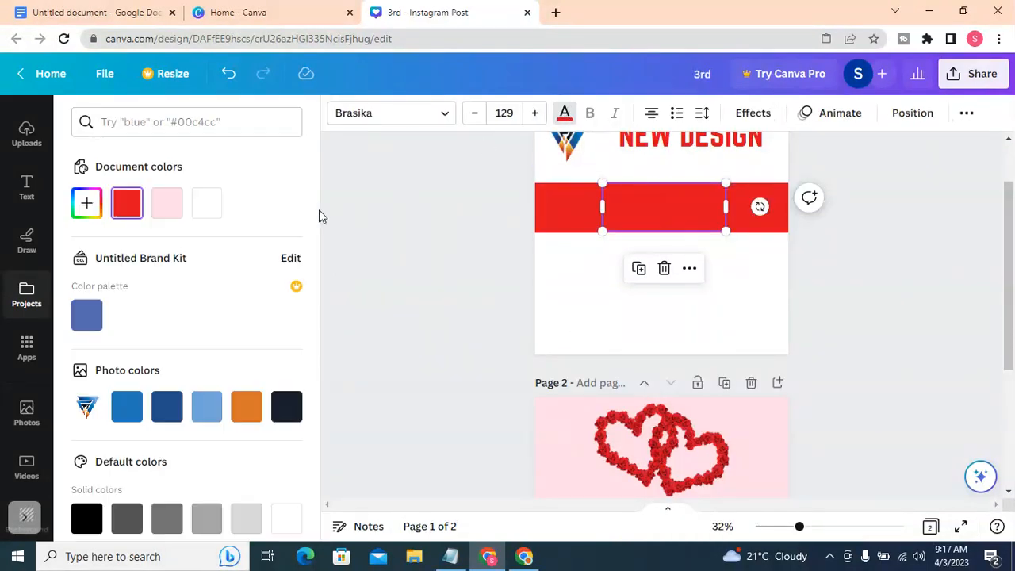
{"action": "left_click", "coordinate": [208, 203]}
{"action": "left_click", "coordinate": [892, 243]}
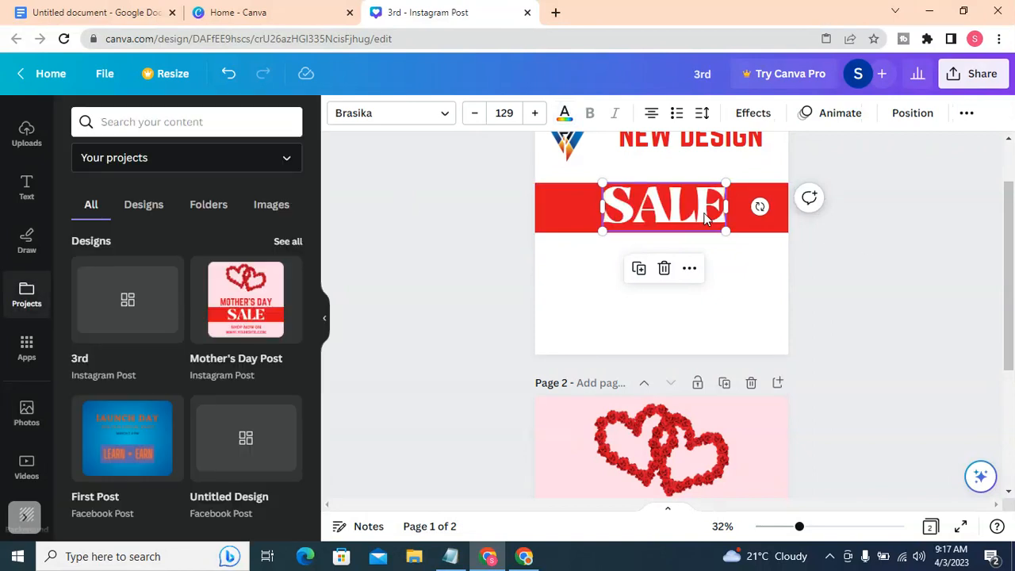
{"action": "left_click", "coordinate": [717, 213]}
Lock the red band behind the white SALE text and nudge the text slightly down within it.
{"action": "left_click", "coordinate": [773, 220]}
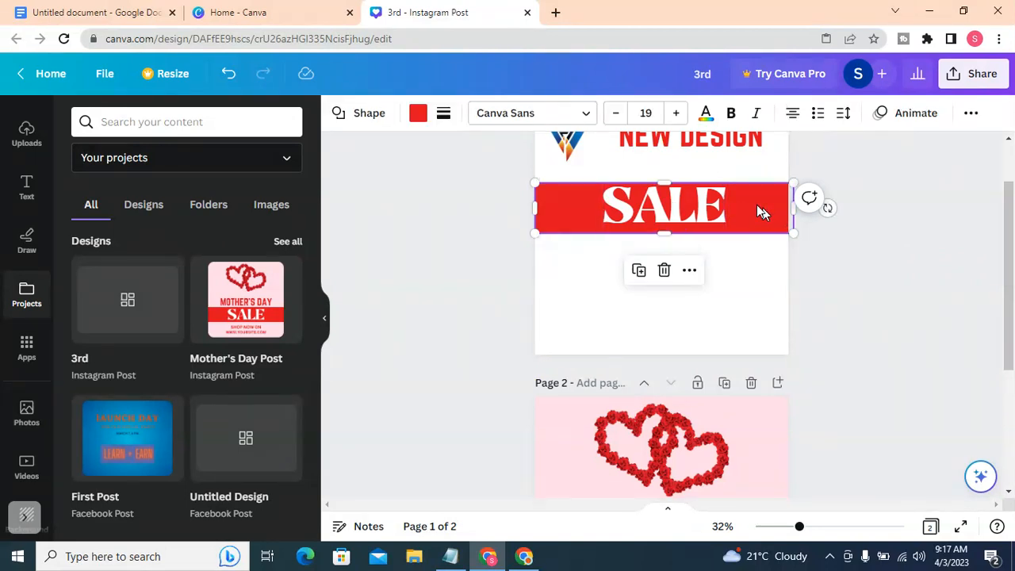
{"action": "right_click", "coordinate": [759, 210]}
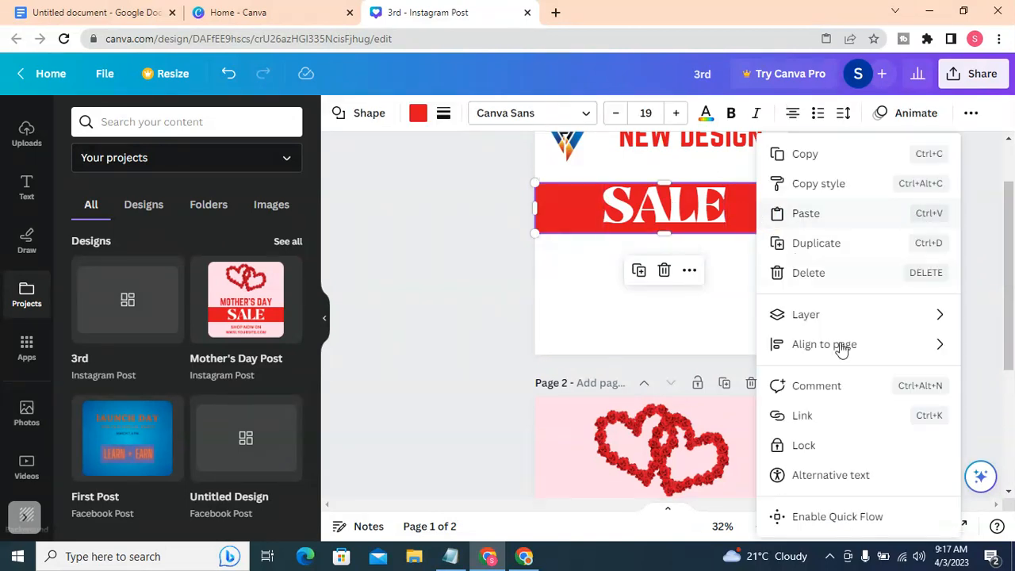
{"action": "left_click", "coordinate": [802, 444]}
{"action": "left_click", "coordinate": [670, 208]}
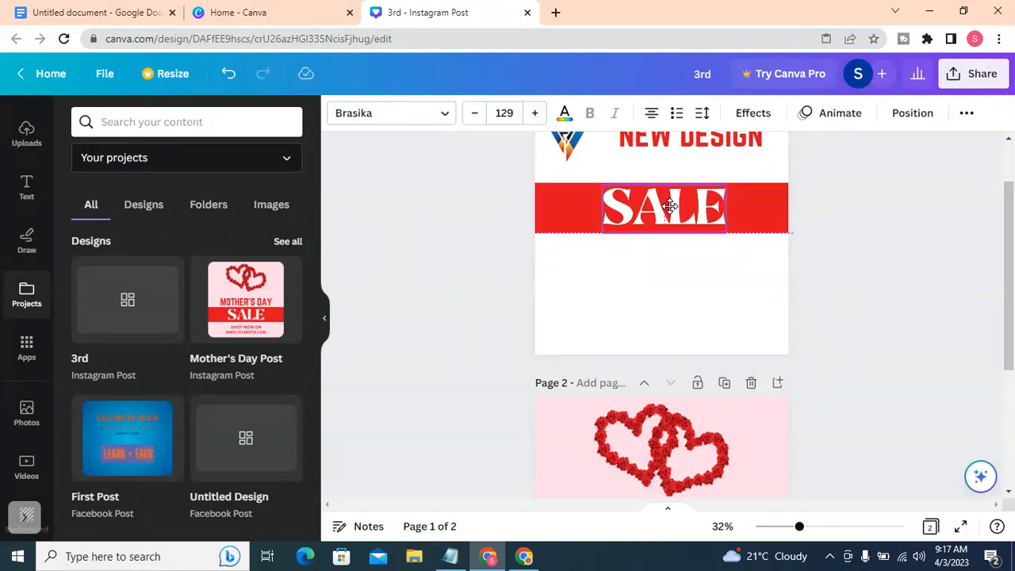
{"action": "left_click", "coordinate": [804, 234]}
{"action": "left_click", "coordinate": [766, 222]}
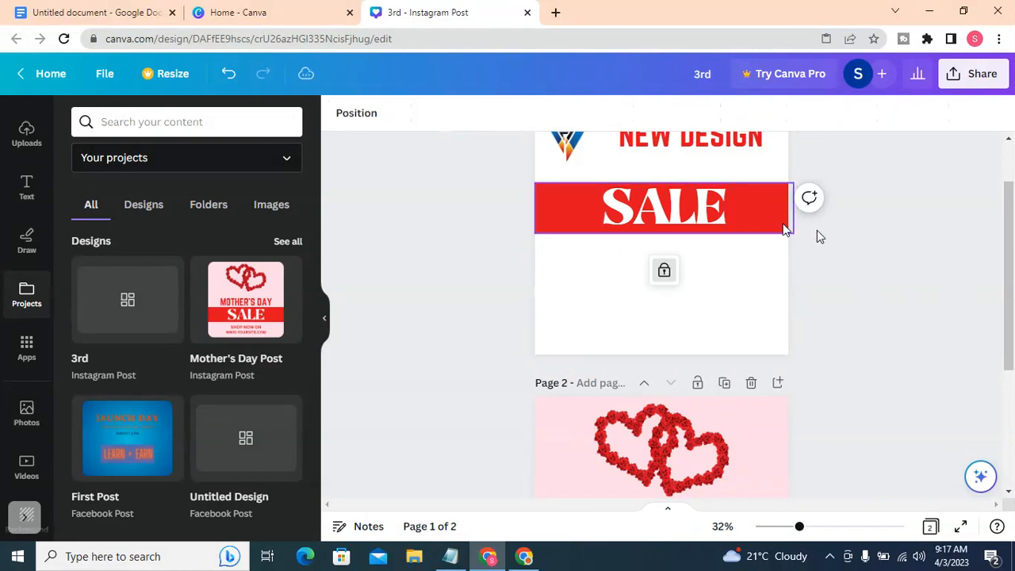
{"action": "left_click", "coordinate": [747, 260]}
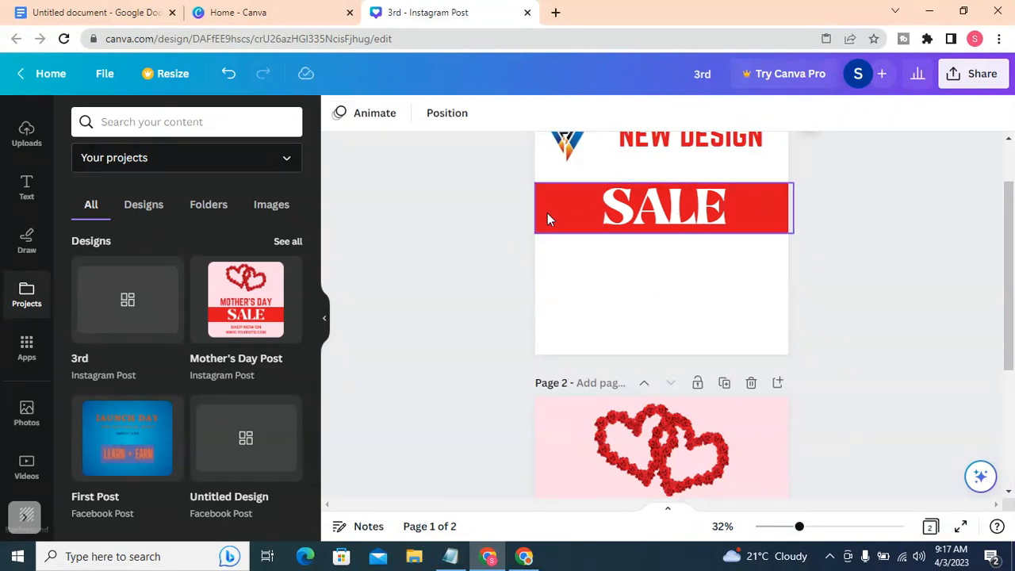
Unlock the red band behind the SALE text on page 1.
{"action": "left_click", "coordinate": [777, 221]}
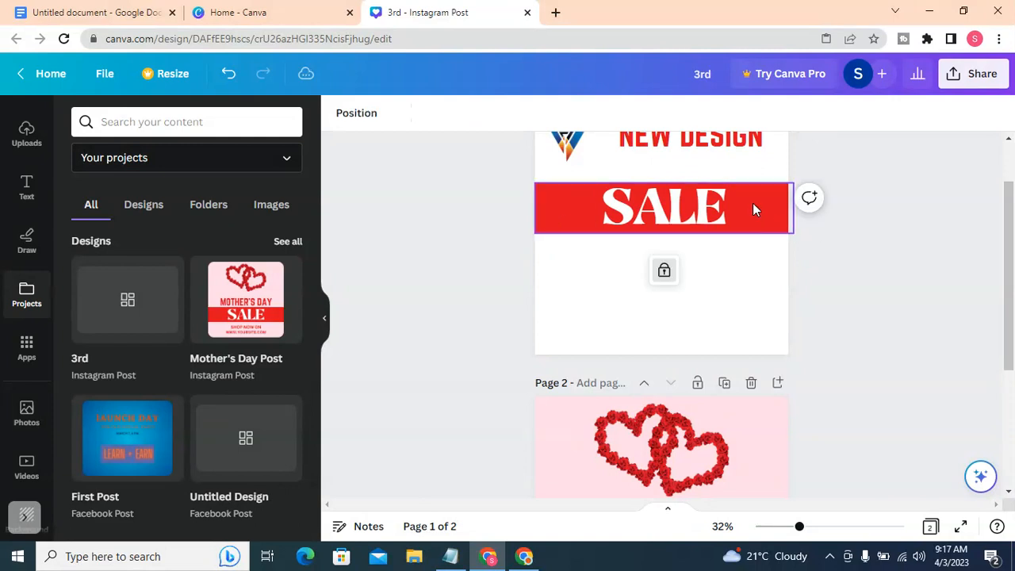
{"action": "left_click", "coordinate": [663, 270]}
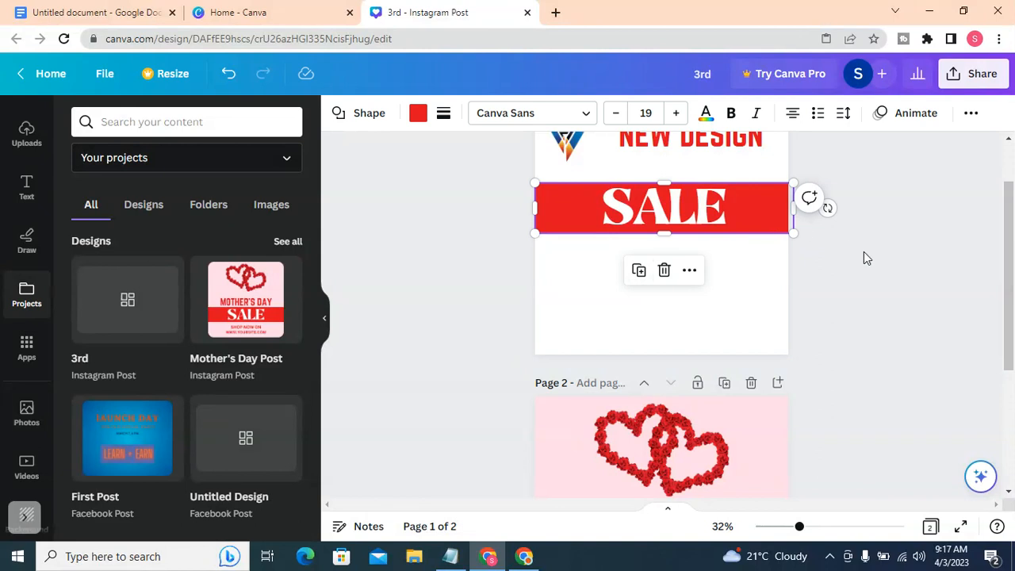
{"action": "left_click", "coordinate": [828, 252]}
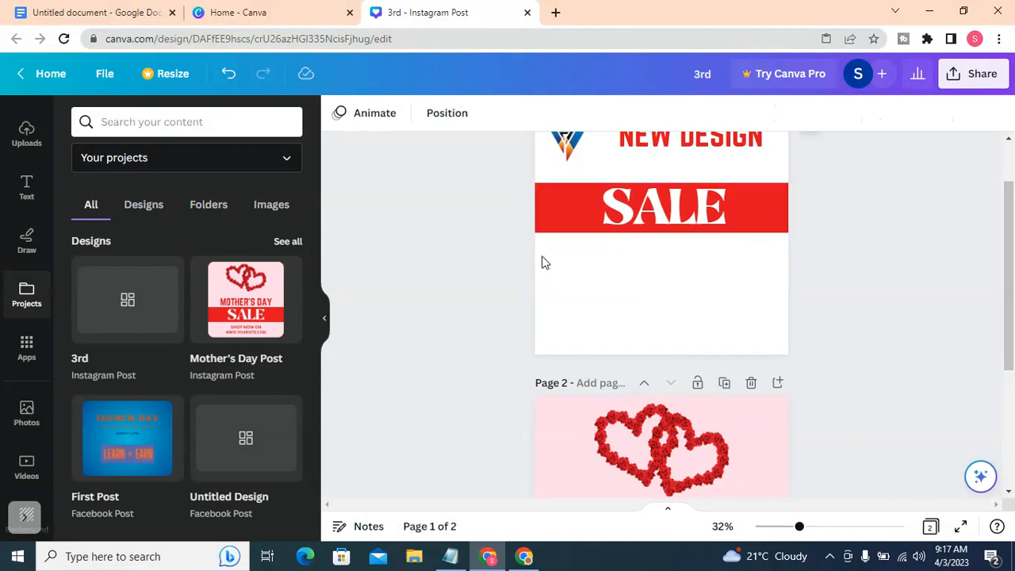
{"action": "right_click", "coordinate": [757, 210]}
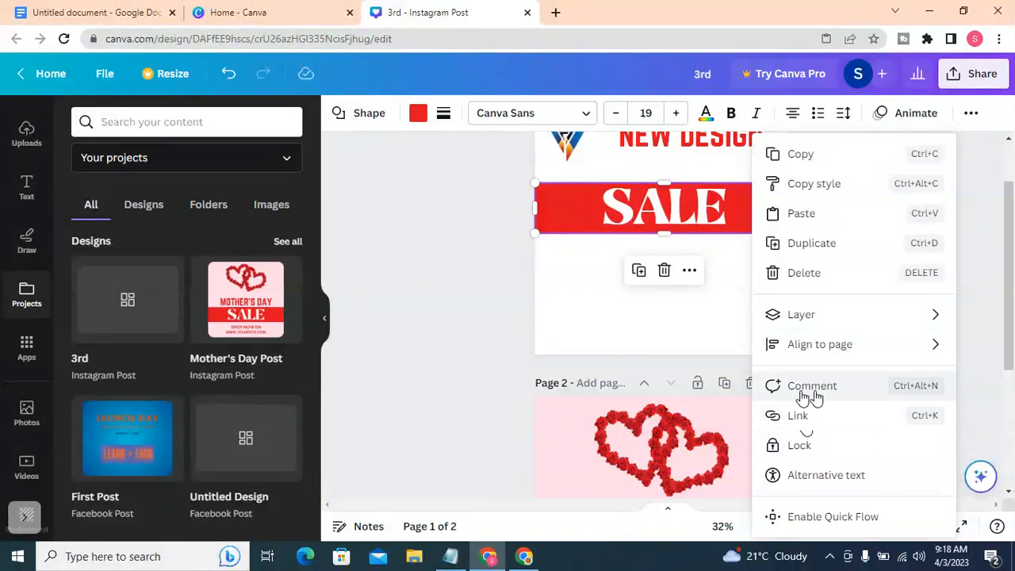
{"action": "left_click", "coordinate": [456, 346]}
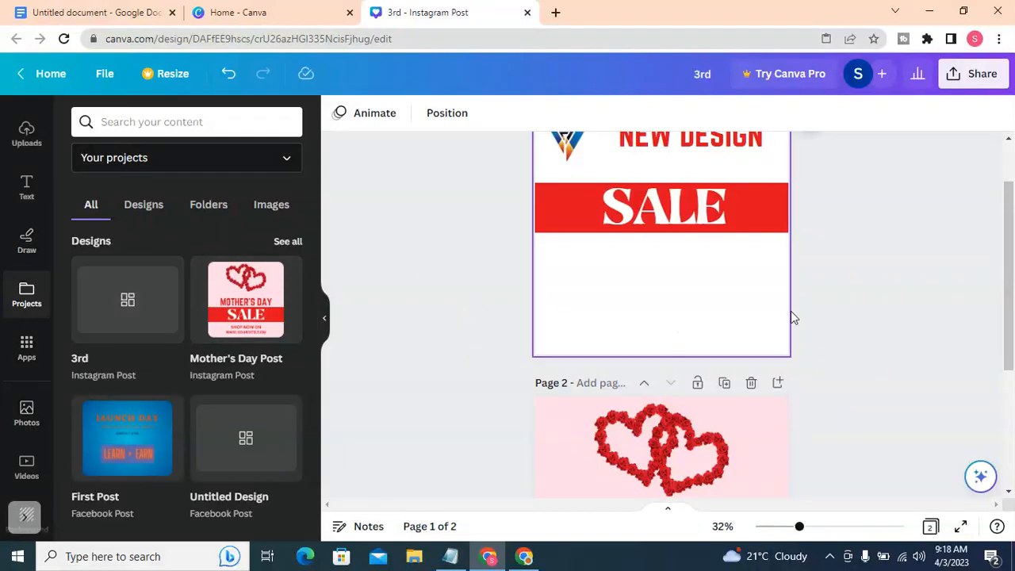
Compare the logo design on page 1 with the Mother's Day design on page 2.
{"action": "scroll", "coordinate": [853, 309], "scroll_direction": "up", "scroll_amount": 2}
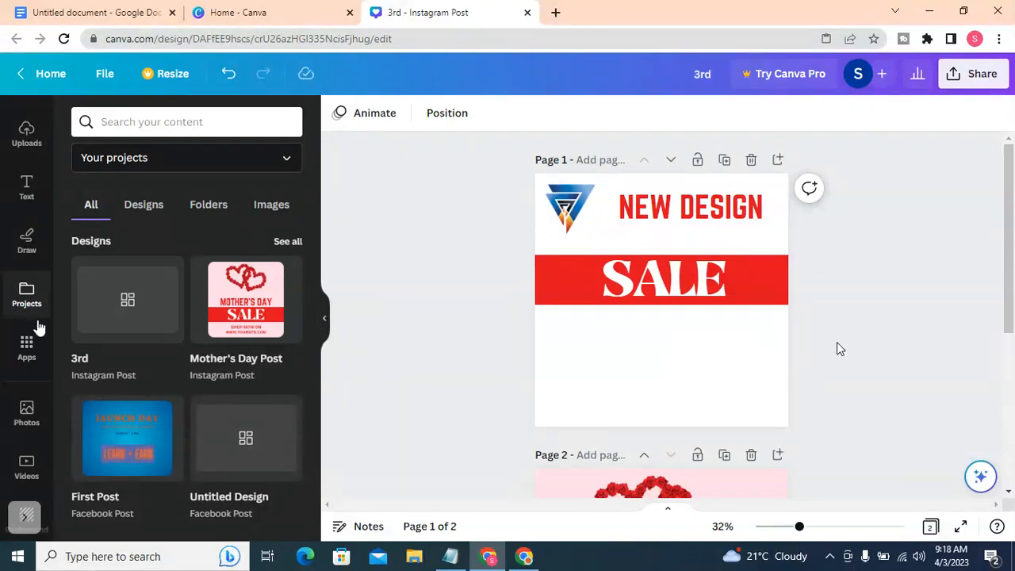
{"action": "scroll", "coordinate": [827, 305], "scroll_direction": "down", "scroll_amount": 1}
{"action": "scroll", "coordinate": [827, 306], "scroll_direction": "down", "scroll_amount": 1}
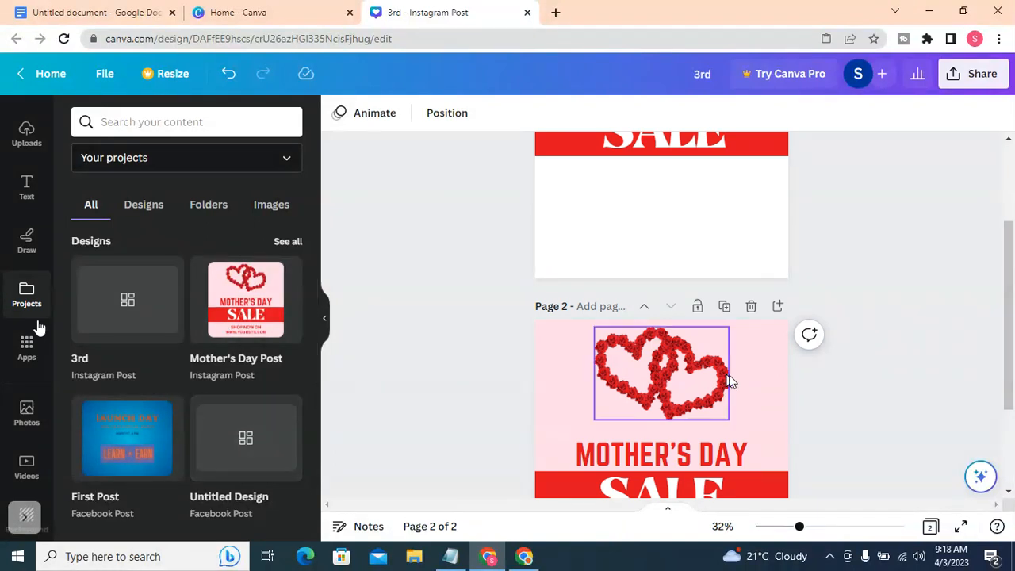
{"action": "scroll", "coordinate": [624, 270], "scroll_direction": "up", "scroll_amount": 2}
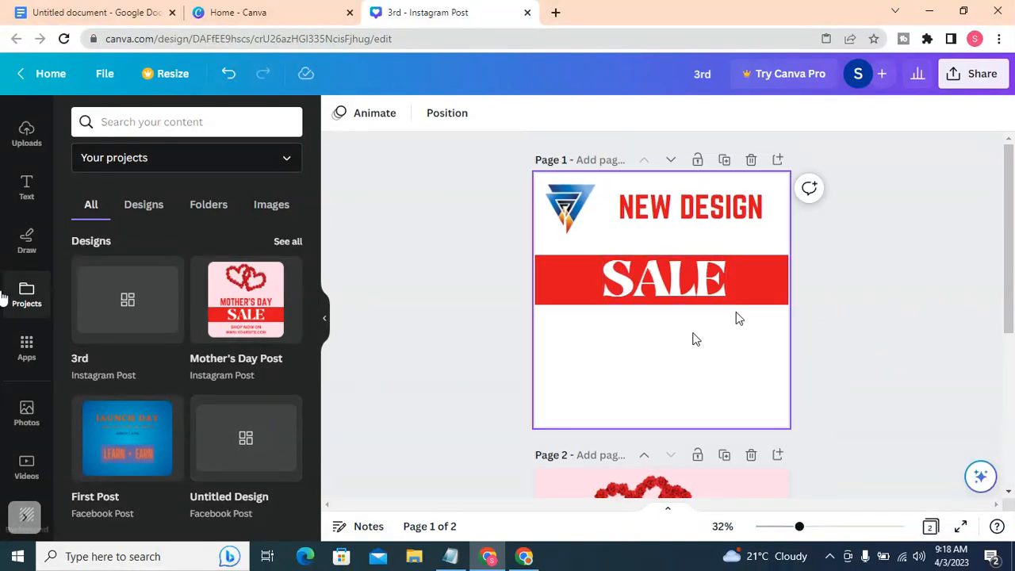
{"action": "scroll", "coordinate": [736, 312], "scroll_direction": "down", "scroll_amount": 4}
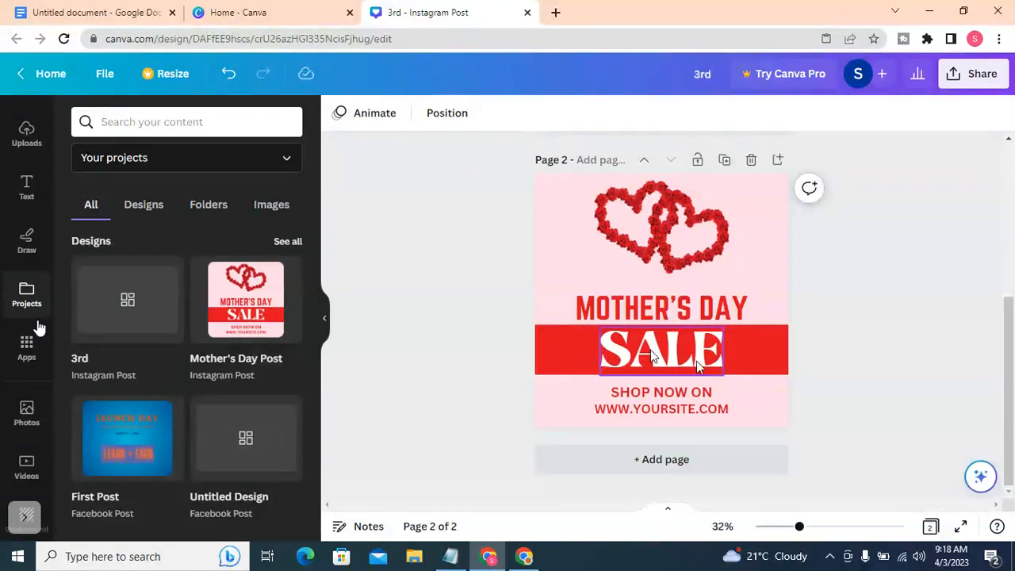
{"action": "scroll", "coordinate": [696, 361], "scroll_direction": "up", "scroll_amount": 2}
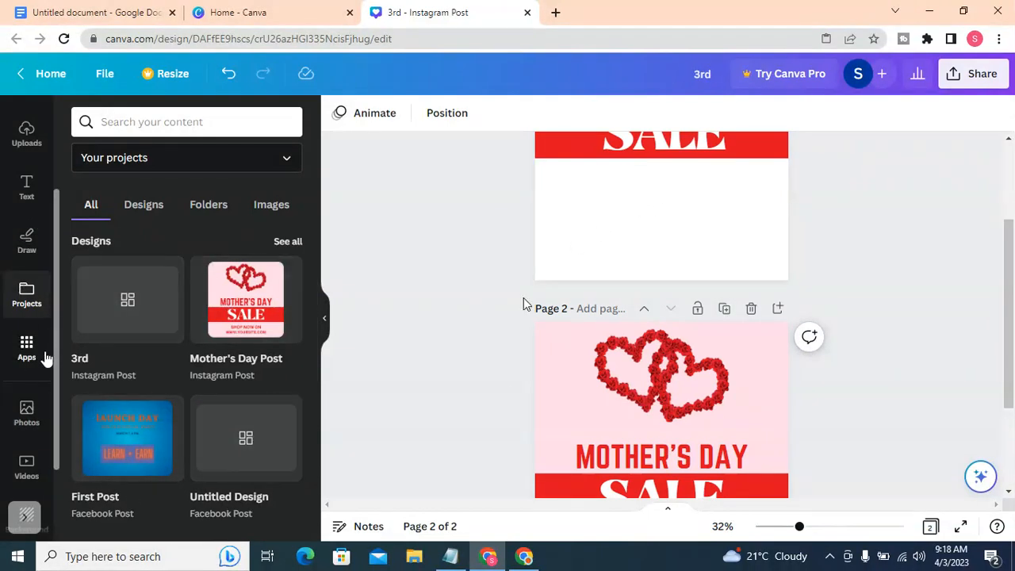
Browse the available apps and open the photo library.
{"action": "scroll", "coordinate": [45, 359], "scroll_direction": "down", "scroll_amount": 2}
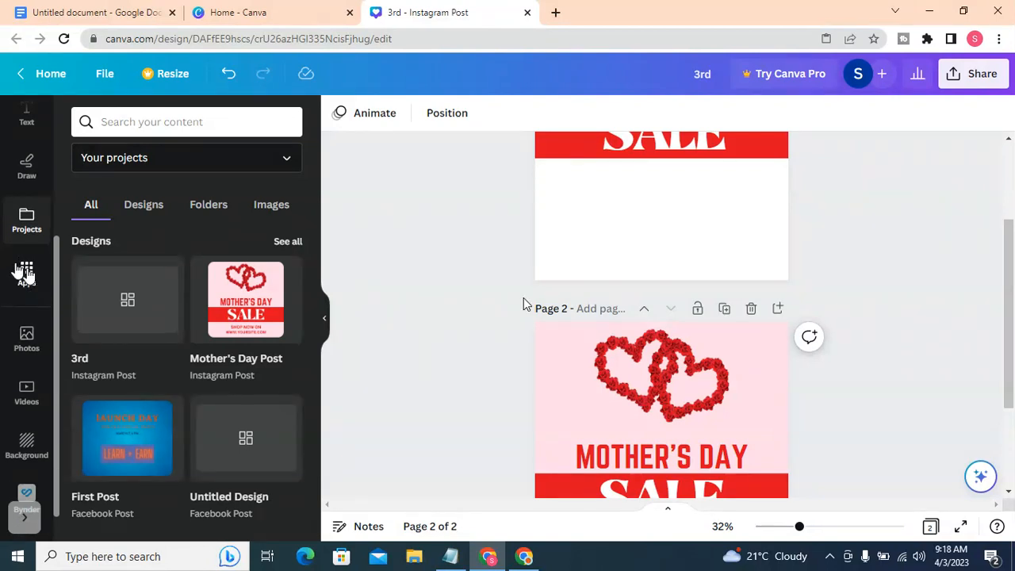
{"action": "left_click", "coordinate": [24, 272]}
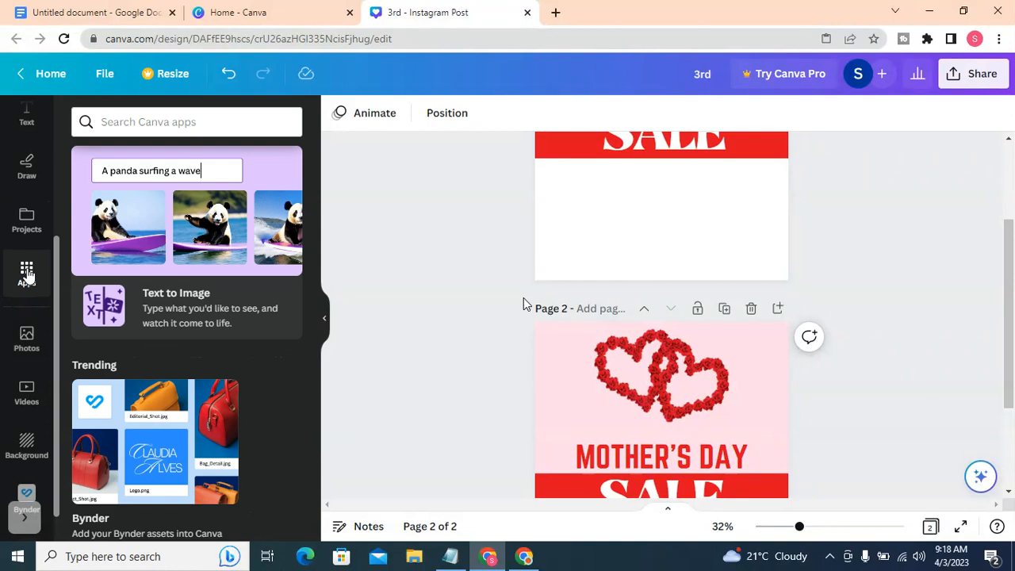
{"action": "scroll", "coordinate": [237, 373], "scroll_direction": "down", "scroll_amount": 2}
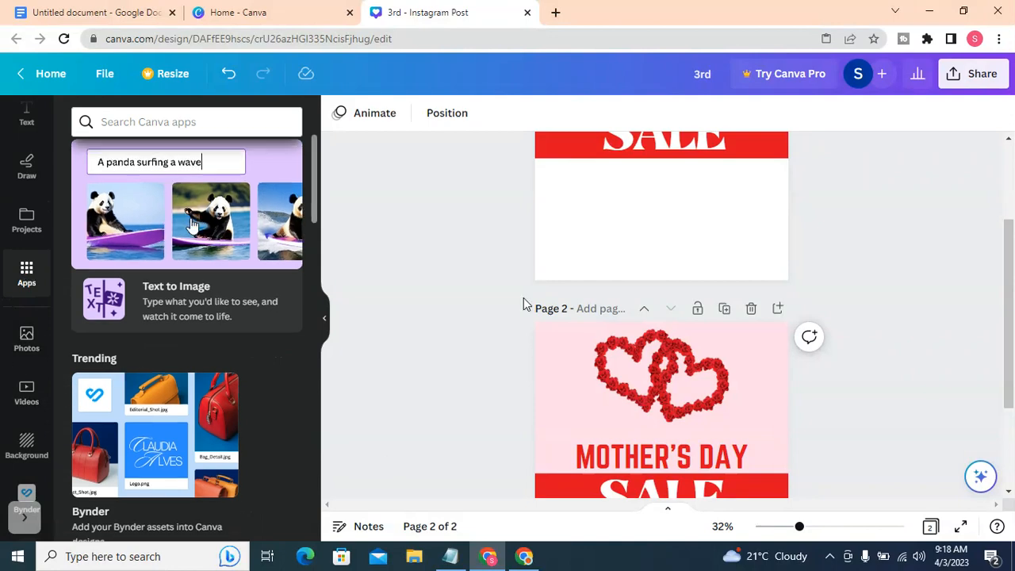
{"action": "scroll", "coordinate": [220, 404], "scroll_direction": "down", "scroll_amount": 6}
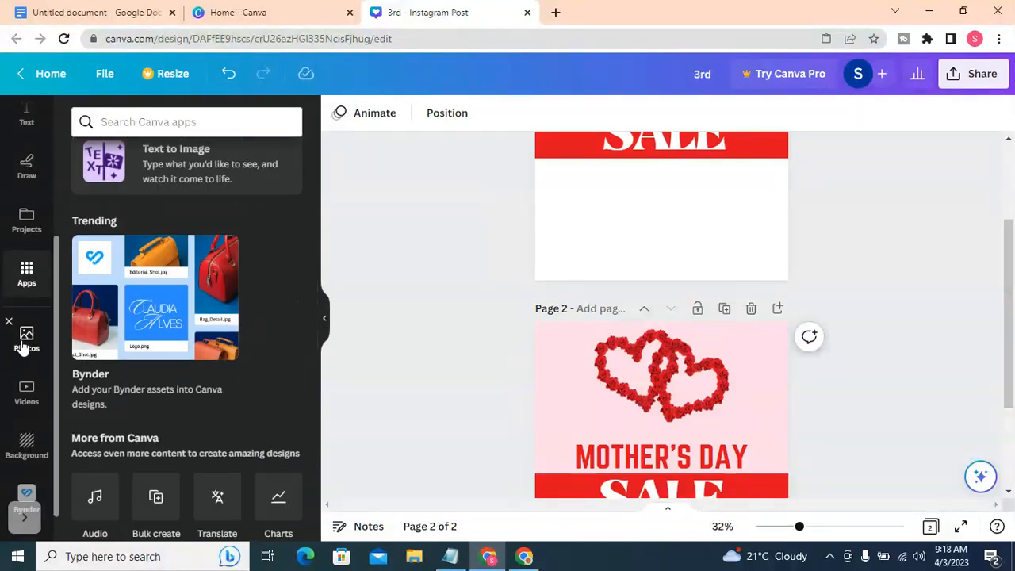
{"action": "left_click", "coordinate": [22, 345]}
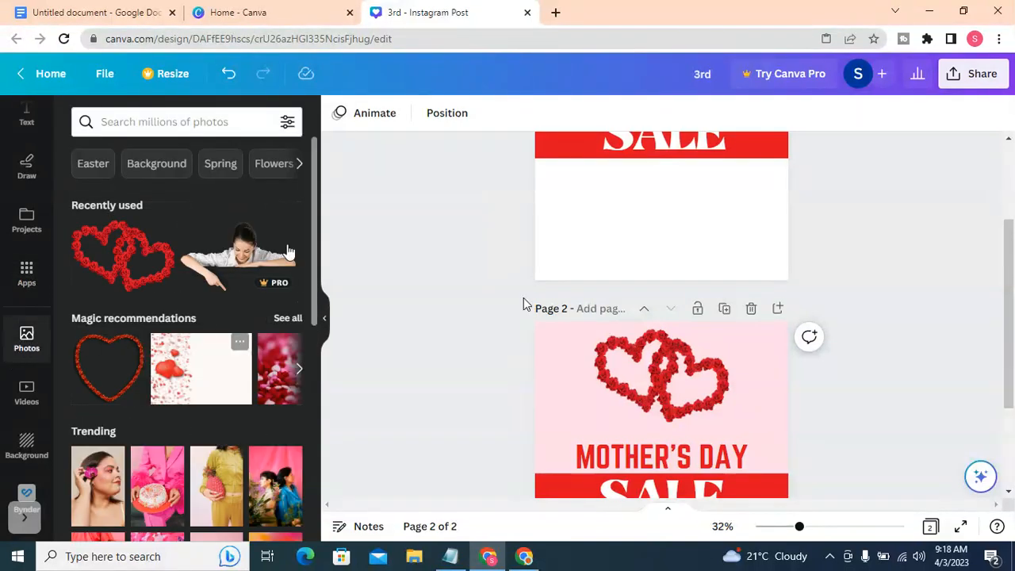
Search the design elements for the recent term "heart" and show only graphics.
{"action": "scroll", "coordinate": [22, 337], "scroll_direction": "up", "scroll_amount": 3}
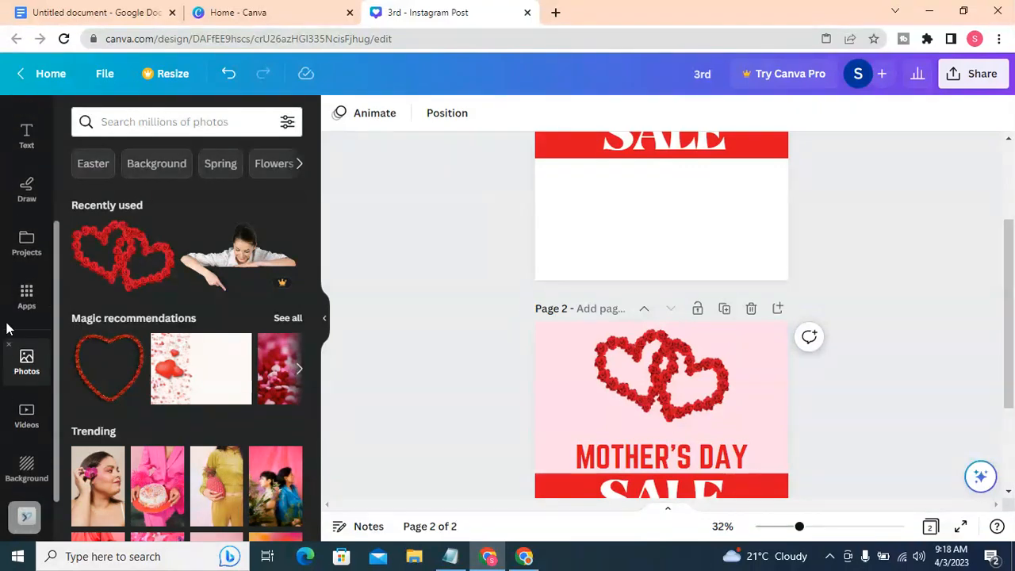
{"action": "left_click", "coordinate": [23, 179]}
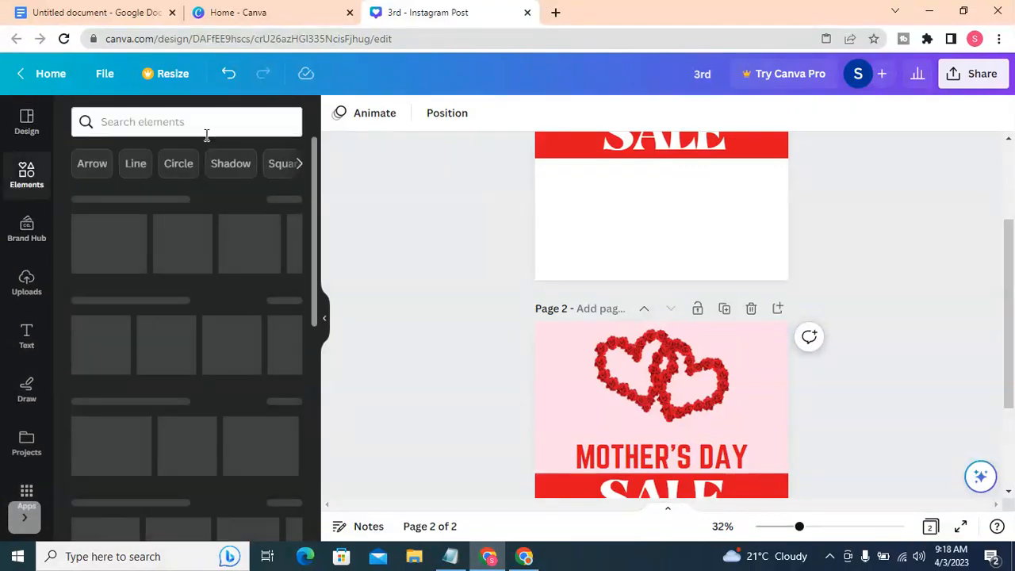
{"action": "left_click", "coordinate": [127, 121]}
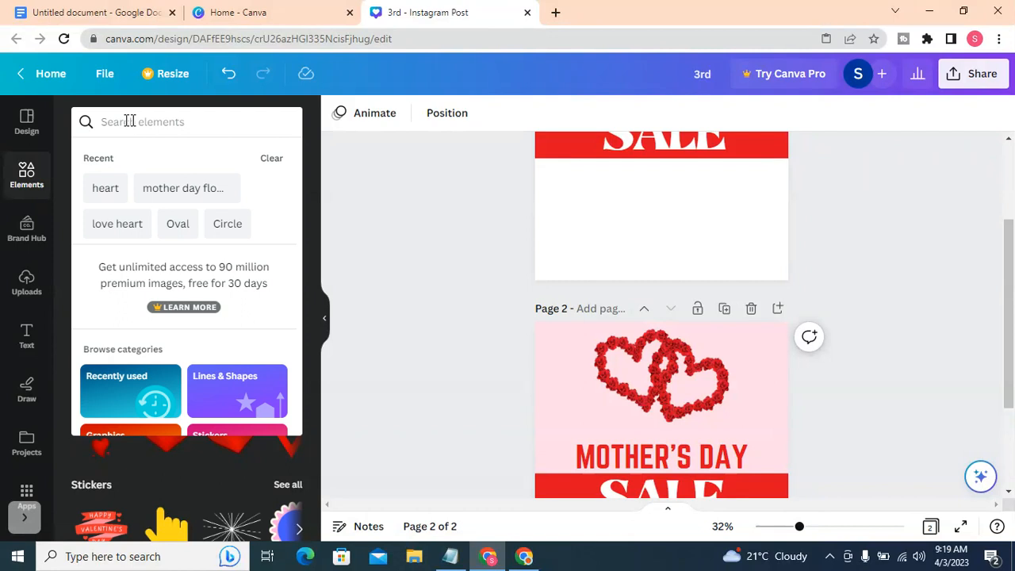
{"action": "left_click", "coordinate": [103, 184]}
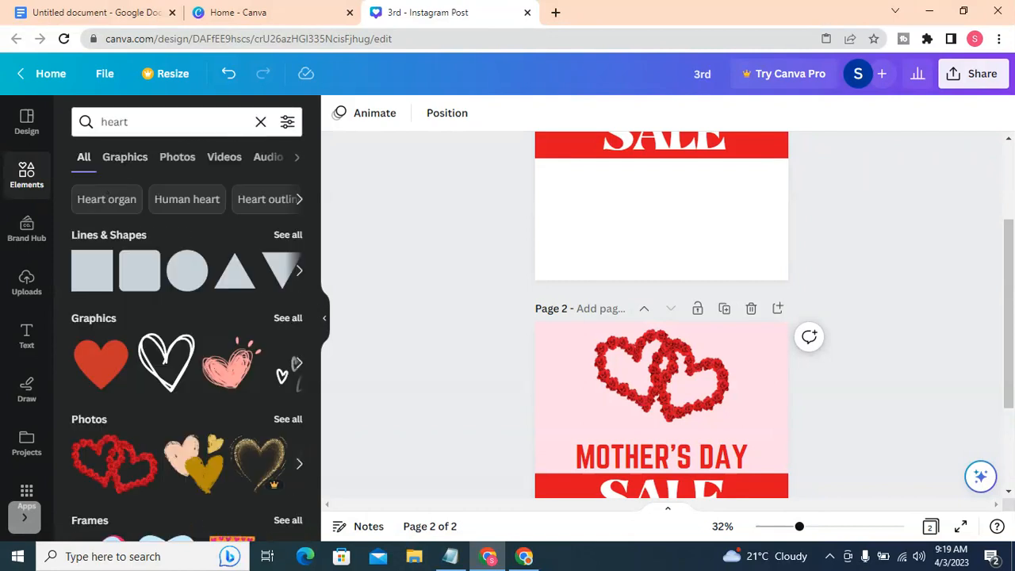
{"action": "left_click", "coordinate": [131, 161]}
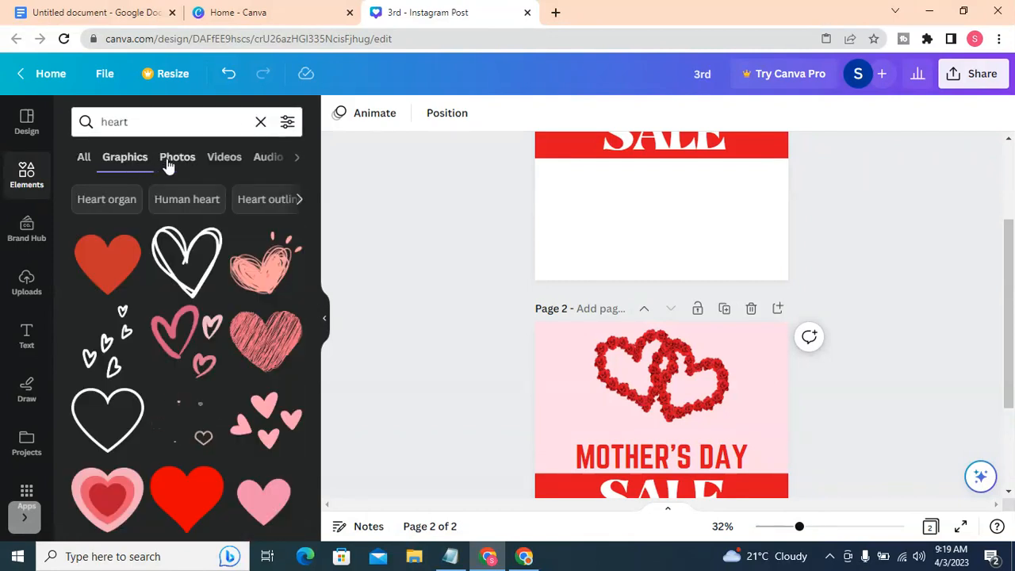
Look through the heart search results across all elements, graphics, photos, videos and audio.
{"action": "left_click", "coordinate": [169, 162]}
{"action": "left_click", "coordinate": [82, 162]}
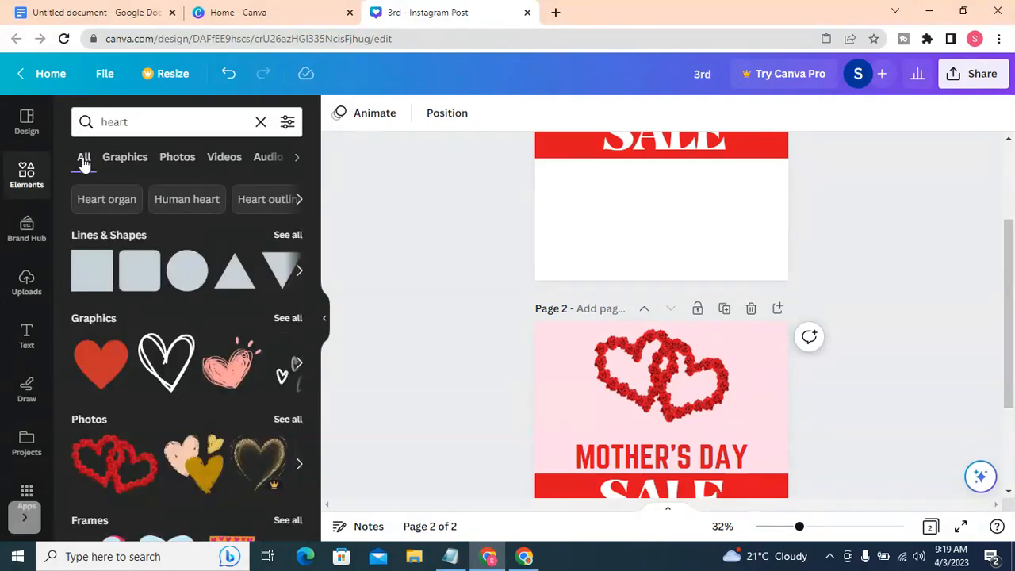
{"action": "scroll", "coordinate": [188, 355], "scroll_direction": "down", "scroll_amount": 4}
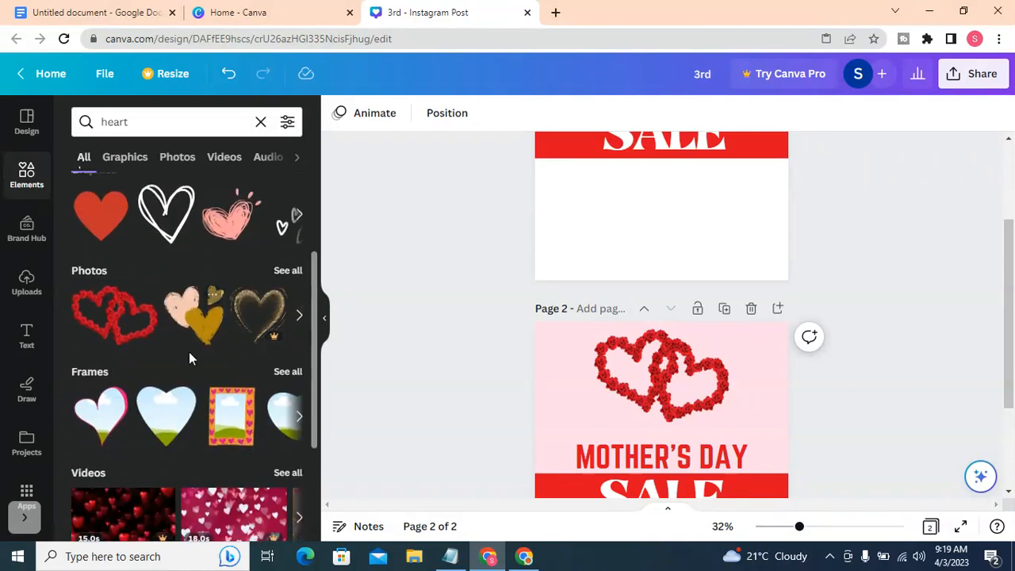
{"action": "scroll", "coordinate": [187, 365], "scroll_direction": "up", "scroll_amount": 5}
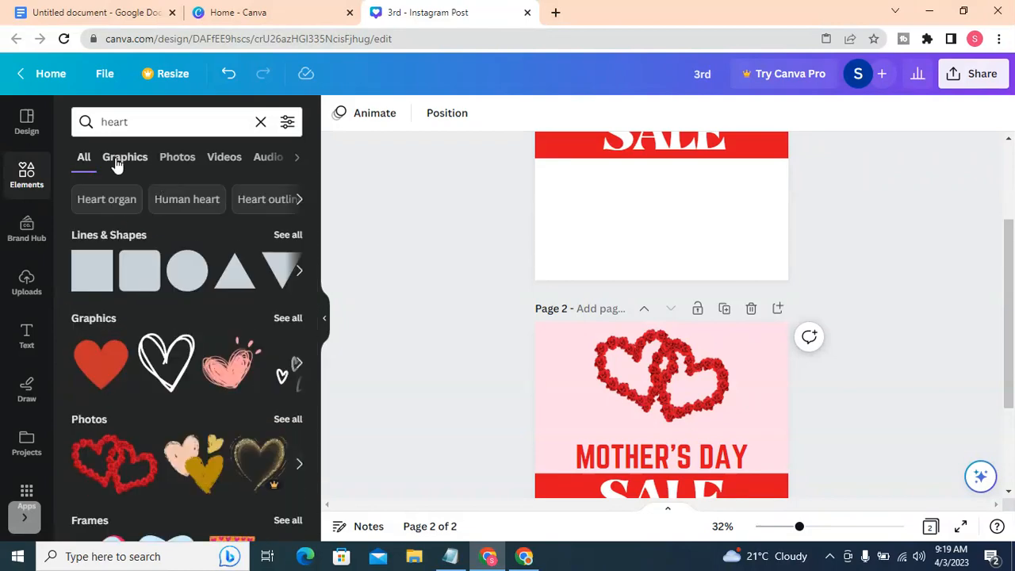
{"action": "left_click", "coordinate": [119, 161]}
{"action": "left_click", "coordinate": [179, 162]}
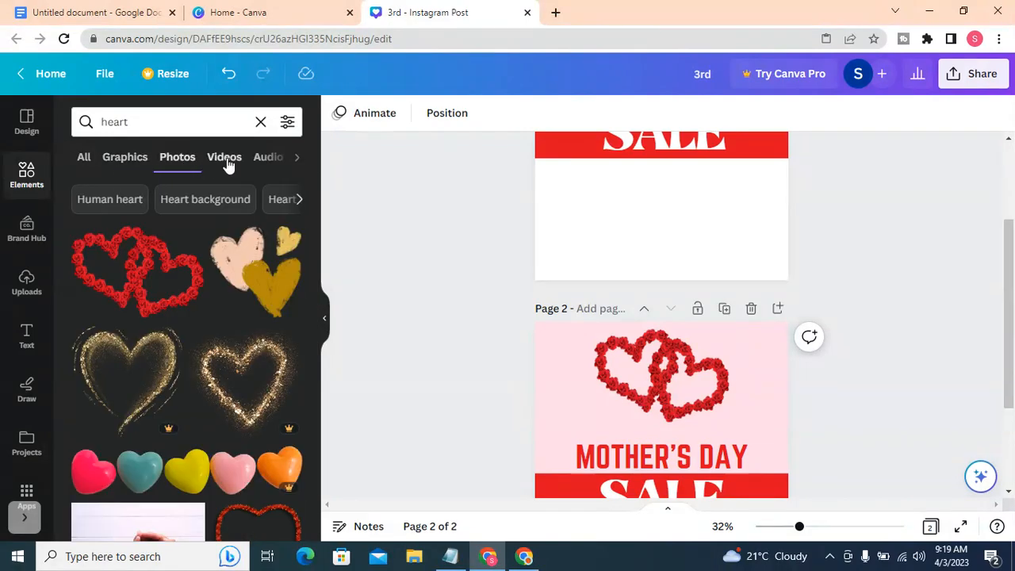
{"action": "left_click", "coordinate": [225, 159]}
{"action": "left_click", "coordinate": [230, 163]}
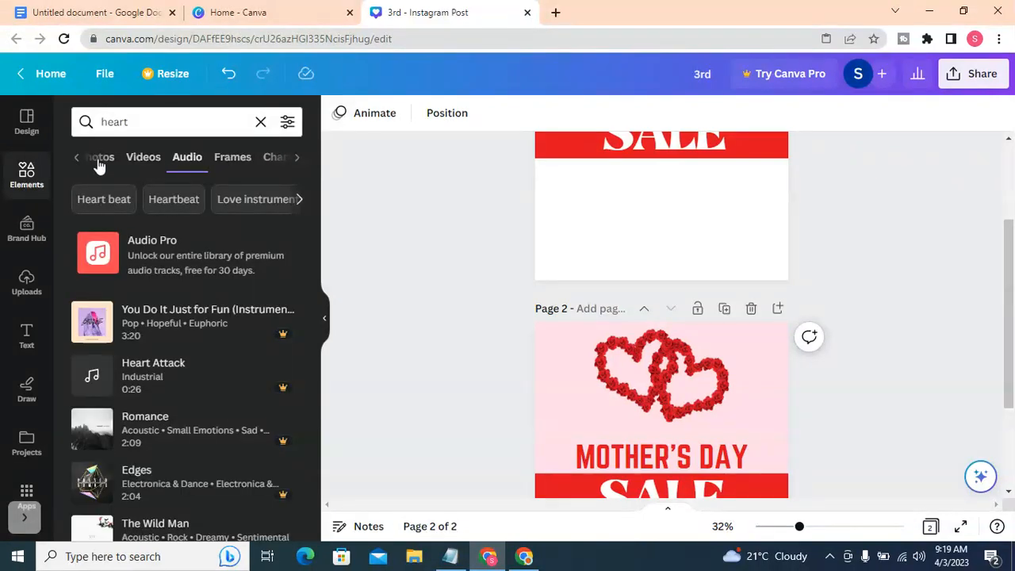
Open the photo library and search it for "business woman".
{"action": "scroll", "coordinate": [4, 351], "scroll_direction": "down", "scroll_amount": 3}
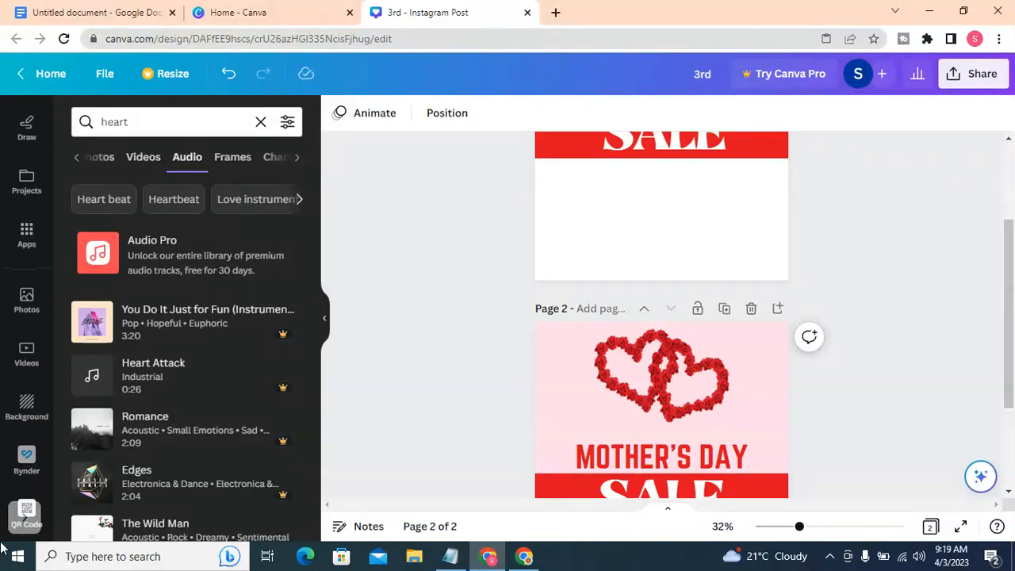
{"action": "left_click", "coordinate": [26, 302]}
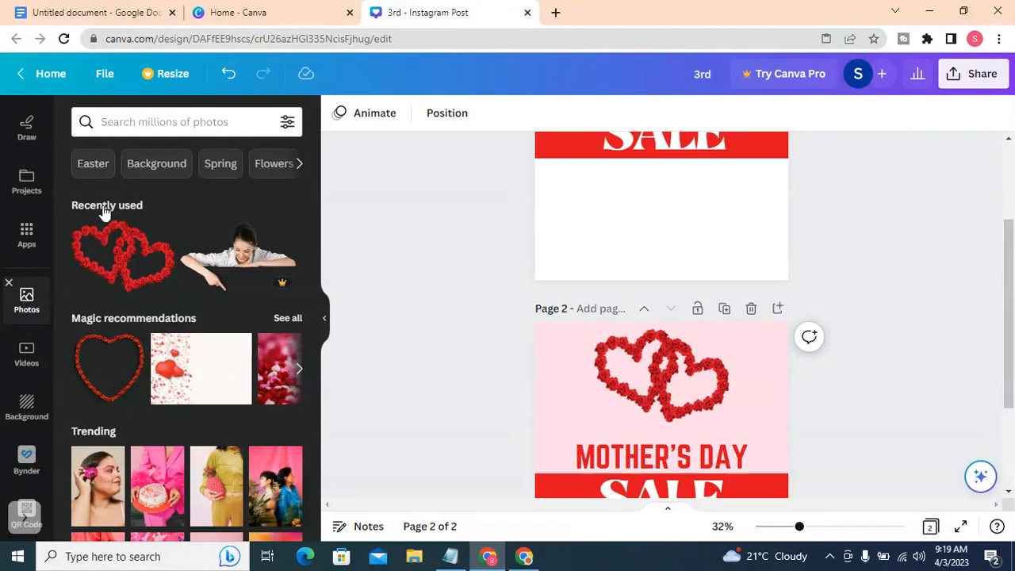
{"action": "left_click", "coordinate": [164, 121]}
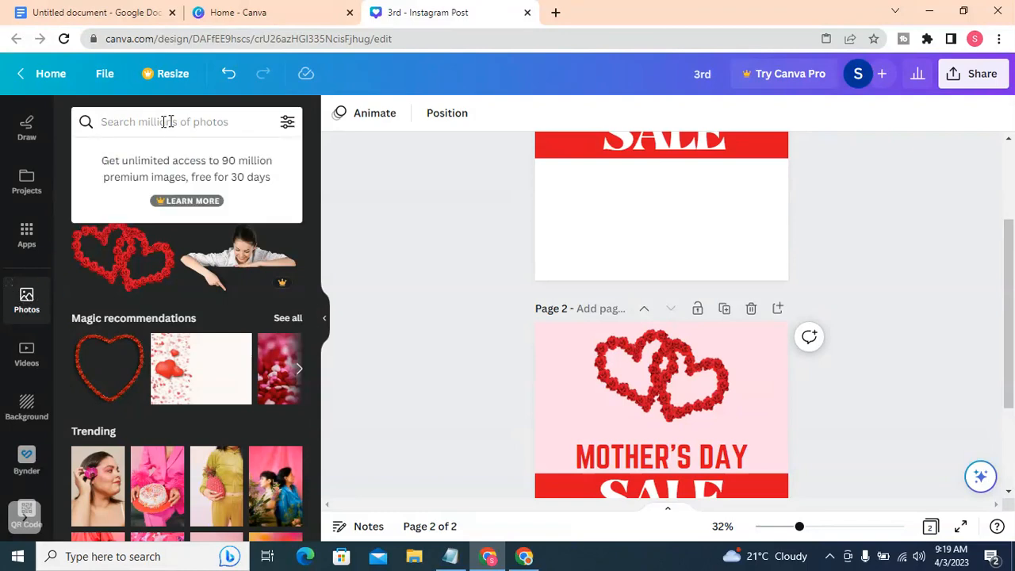
{"action": "type", "text": "business"}
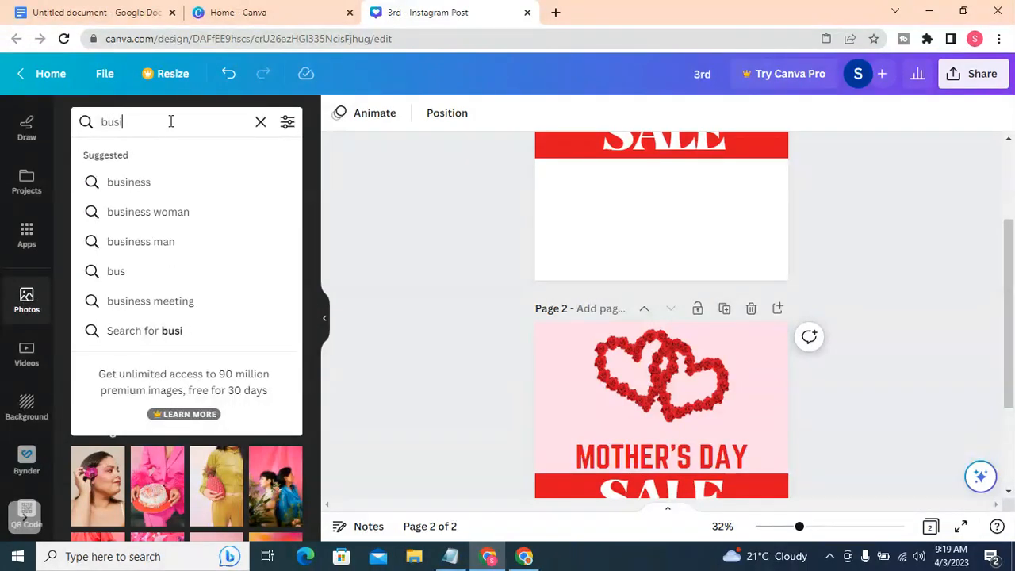
{"action": "left_click", "coordinate": [150, 214]}
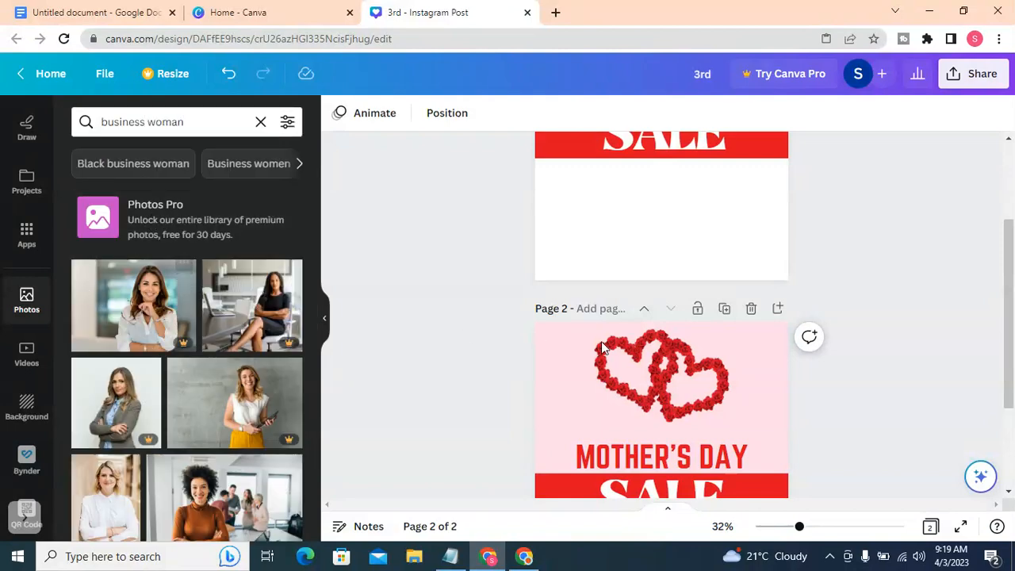
Add the photo of the blonde woman in a white shirt with crossed arms to page 1.
{"action": "scroll", "coordinate": [661, 341], "scroll_direction": "up", "scroll_amount": 3}
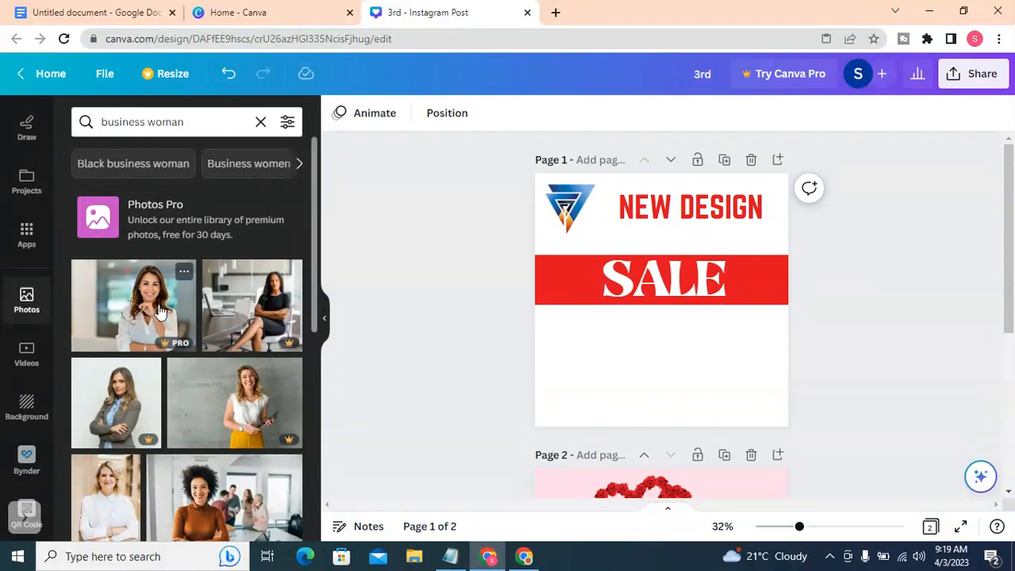
{"action": "scroll", "coordinate": [249, 414], "scroll_direction": "down", "scroll_amount": 1}
{"action": "scroll", "coordinate": [249, 413], "scroll_direction": "down", "scroll_amount": 2}
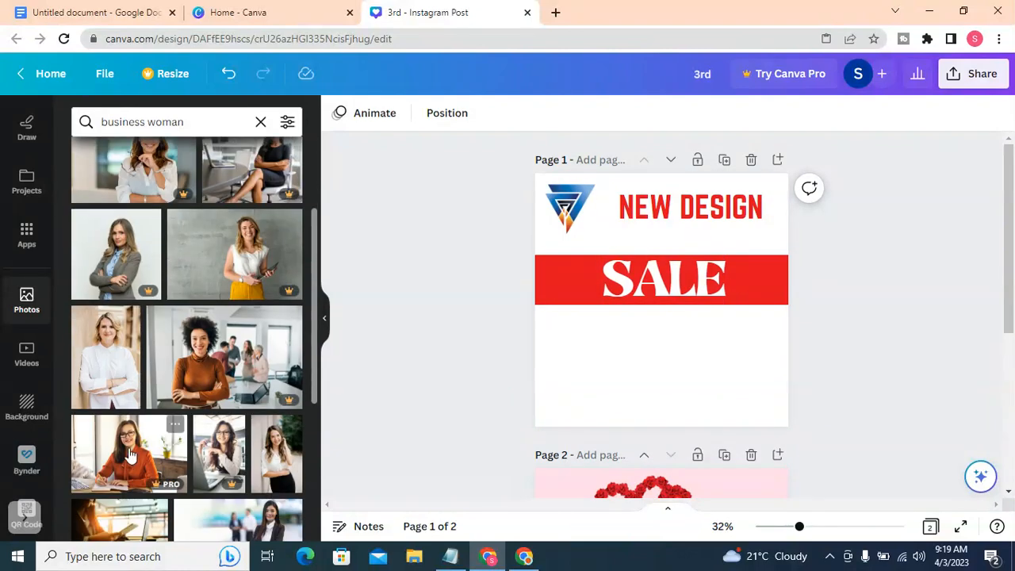
{"action": "left_click", "coordinate": [99, 353]}
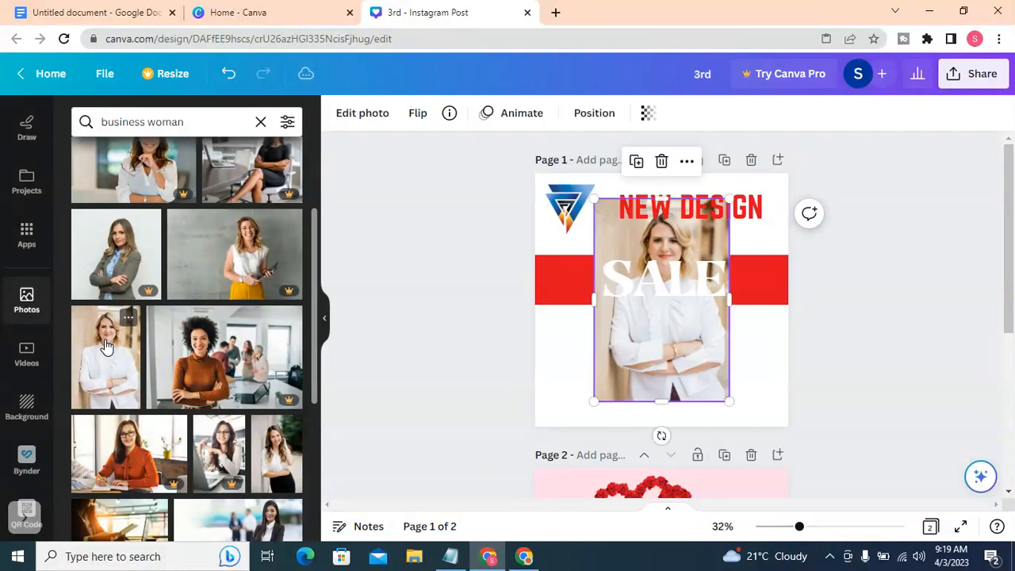
Enlarge the photo to 720 by 1,080 so it spans page 1's full height against the page's right edge.
{"action": "left_click_drag", "start_coordinate": [730, 197], "coordinate": [751, 171]}
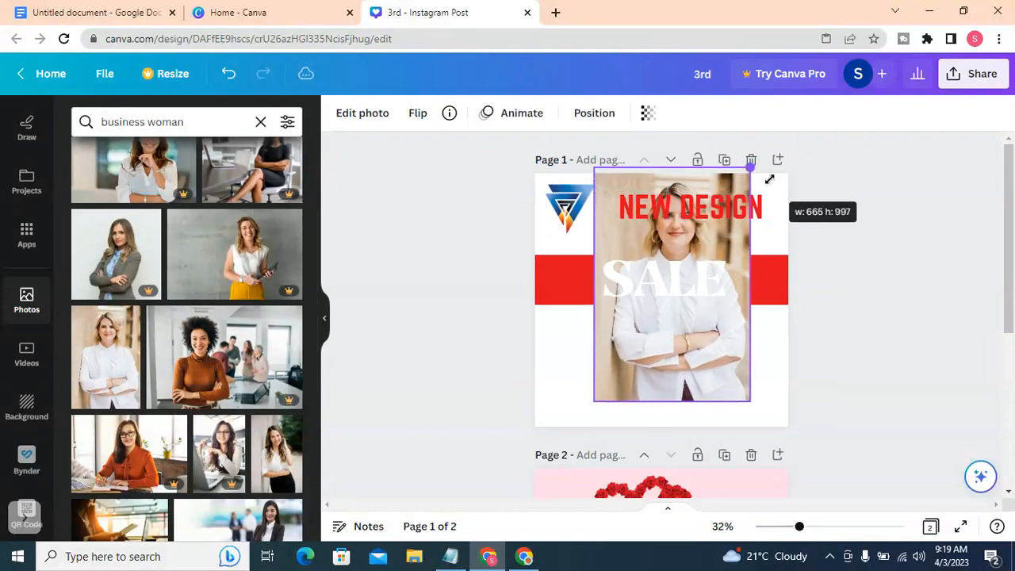
{"action": "left_click_drag", "start_coordinate": [689, 373], "coordinate": [724, 383]}
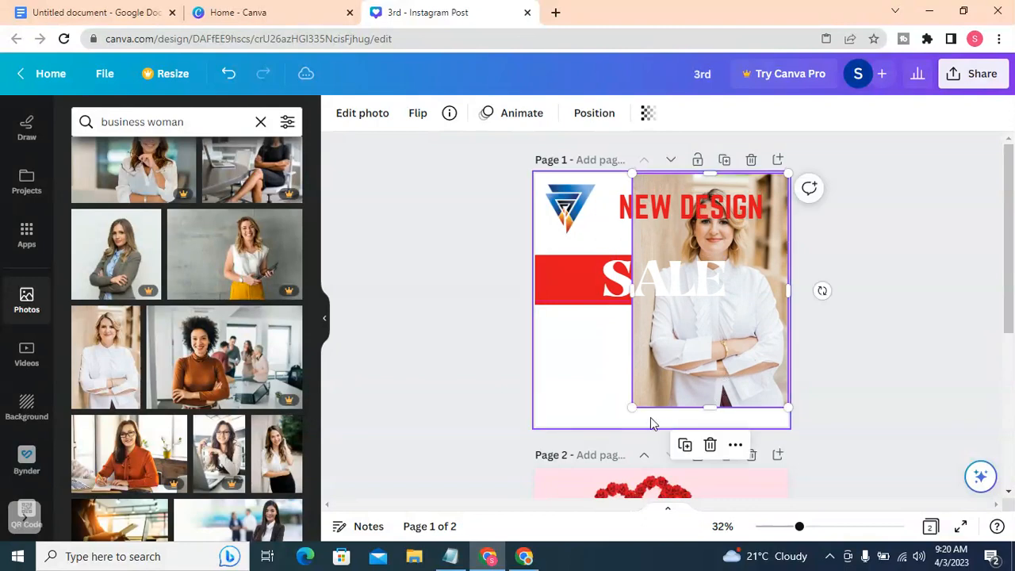
{"action": "left_click_drag", "start_coordinate": [632, 408], "coordinate": [621, 426]}
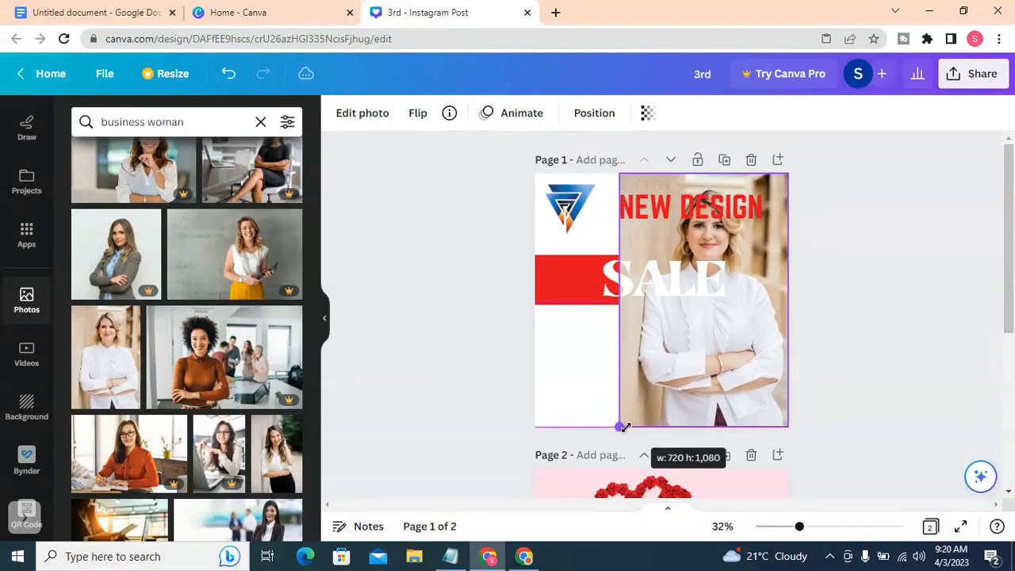
Move the SALE text to the lower left of page 1 and stretch the photo to the full page width and a greater height.
{"action": "left_click_drag", "start_coordinate": [671, 290], "coordinate": [610, 346]}
{"action": "left_click_drag", "start_coordinate": [621, 307], "coordinate": [535, 313]}
{"action": "left_click_drag", "start_coordinate": [679, 283], "coordinate": [680, 293]}
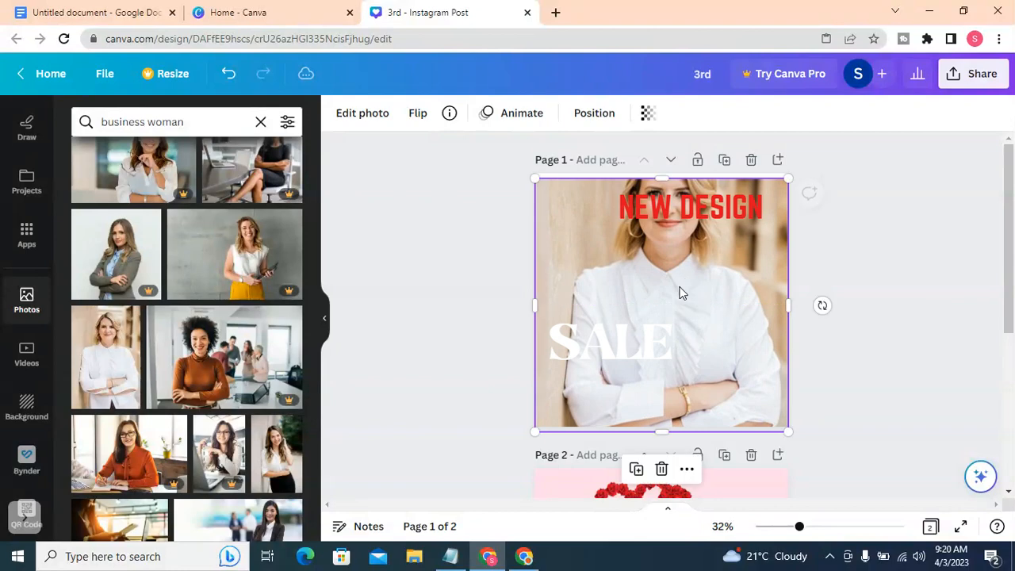
{"action": "left_click_drag", "start_coordinate": [661, 178], "coordinate": [661, 146]}
{"action": "left_click_drag", "start_coordinate": [682, 325], "coordinate": [703, 353]}
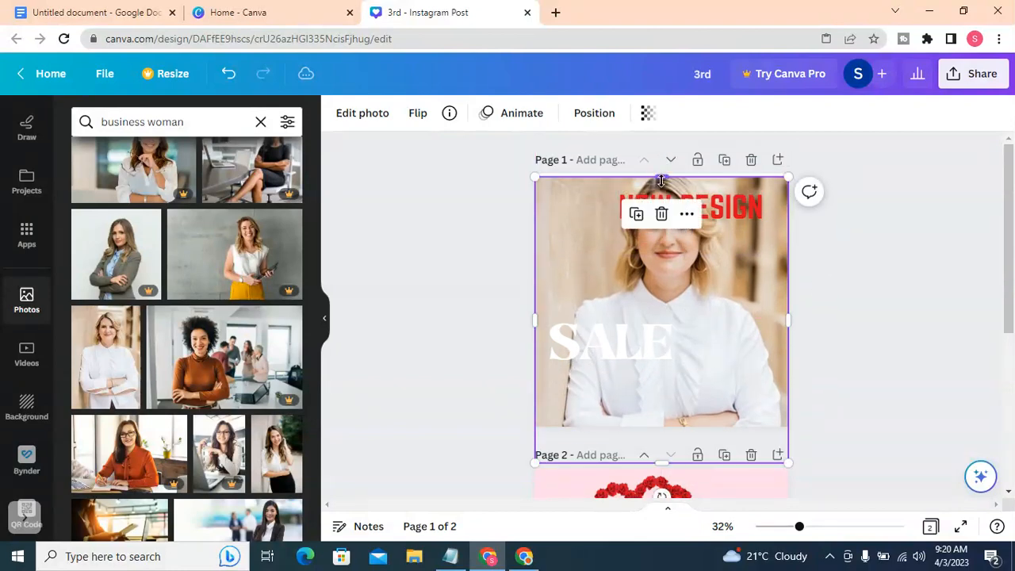
{"action": "left_click_drag", "start_coordinate": [664, 168], "coordinate": [664, 172]}
{"action": "mouse_move", "coordinate": [690, 275]}
{"action": "left_mouse_down"}
{"action": "mouse_move", "coordinate": [678, 295]}
{"action": "mouse_move", "coordinate": [698, 293]}
{"action": "left_mouse_up"}
{"action": "left_click", "coordinate": [566, 214]}
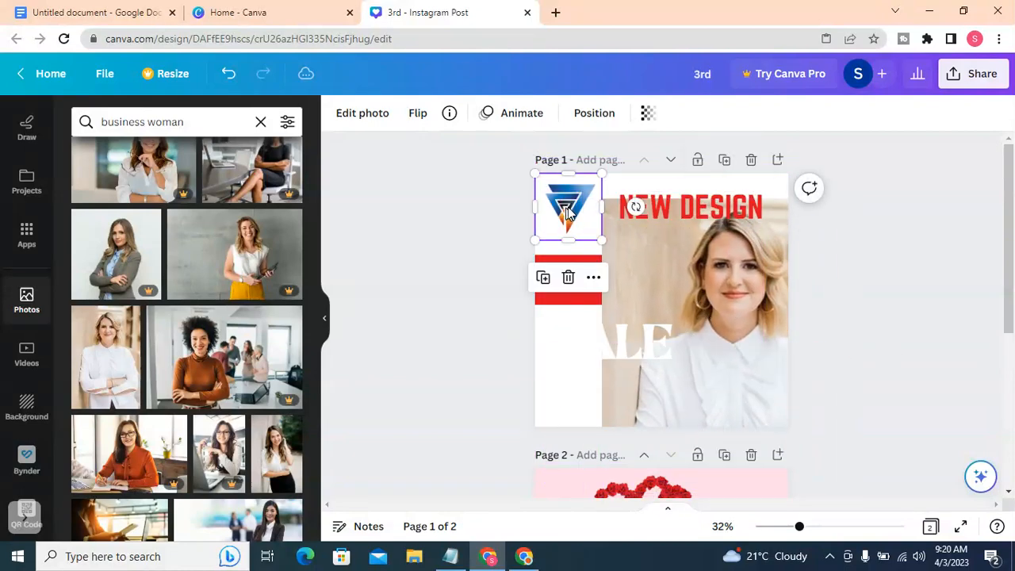
{"action": "right_click", "coordinate": [566, 211]}
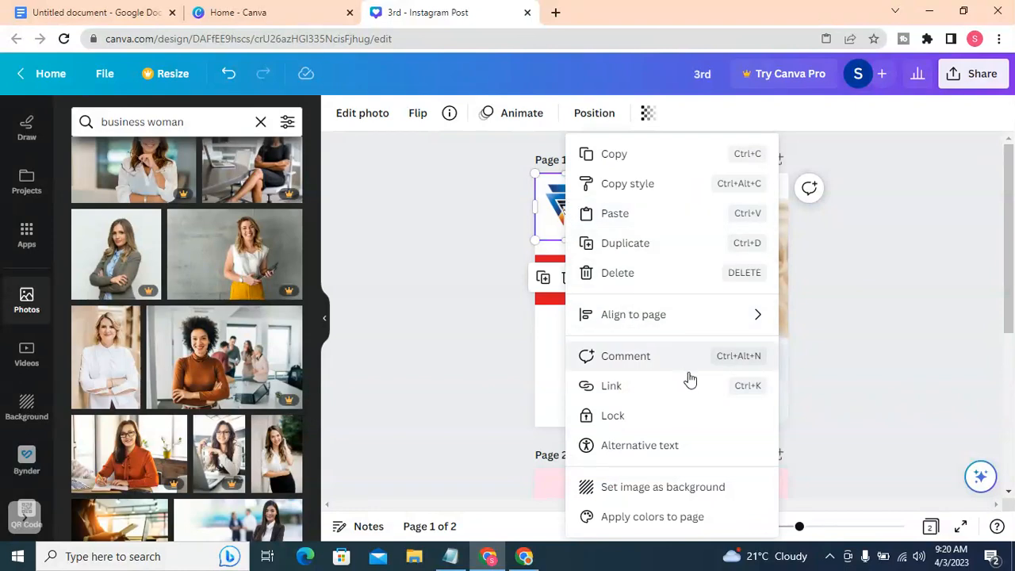
{"action": "left_click", "coordinate": [779, 295]}
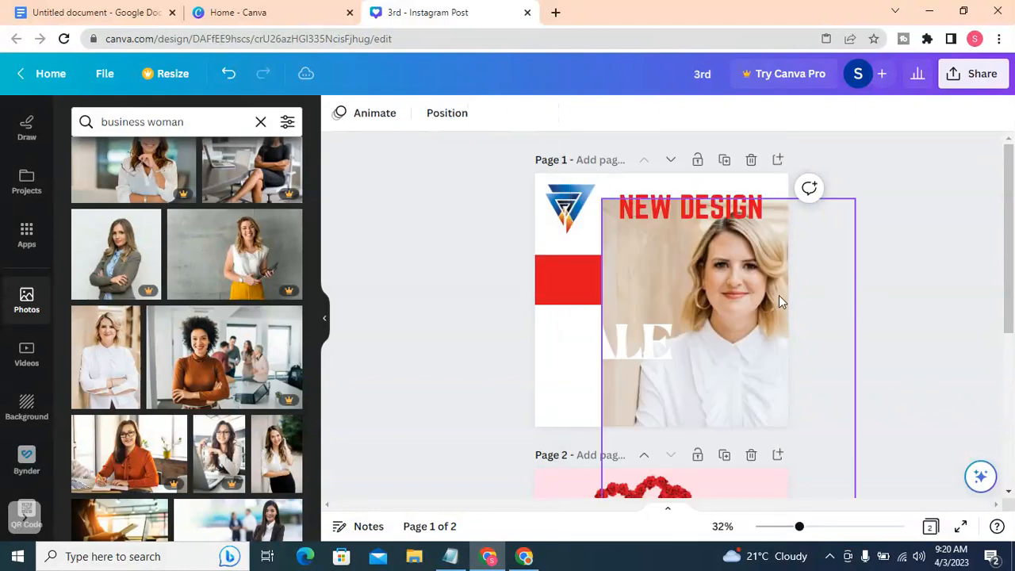
Reposition the photo so it covers page 1 and send it one layer backward.
{"action": "left_click_drag", "start_coordinate": [704, 300], "coordinate": [643, 289]}
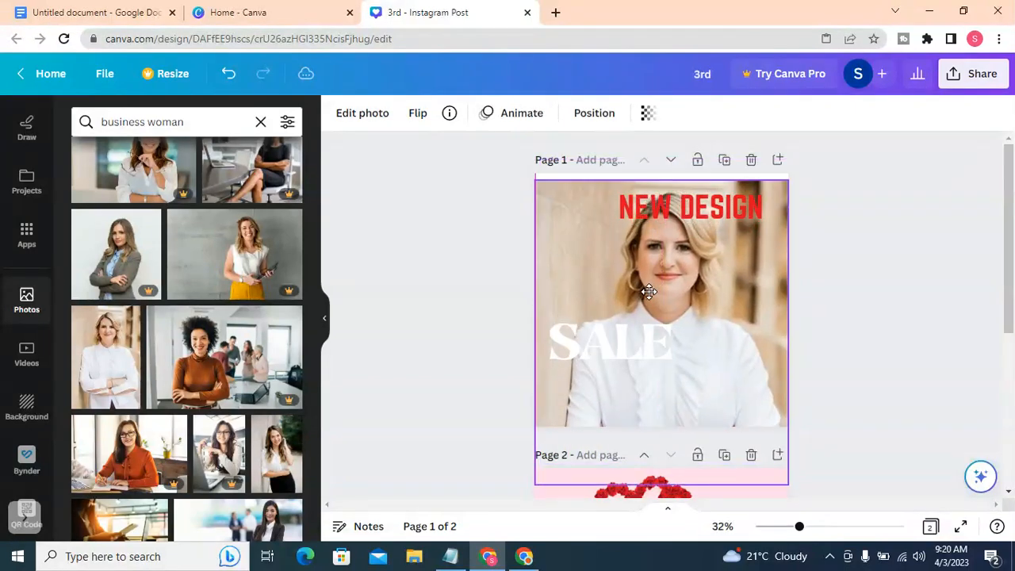
{"action": "right_click", "coordinate": [556, 201]}
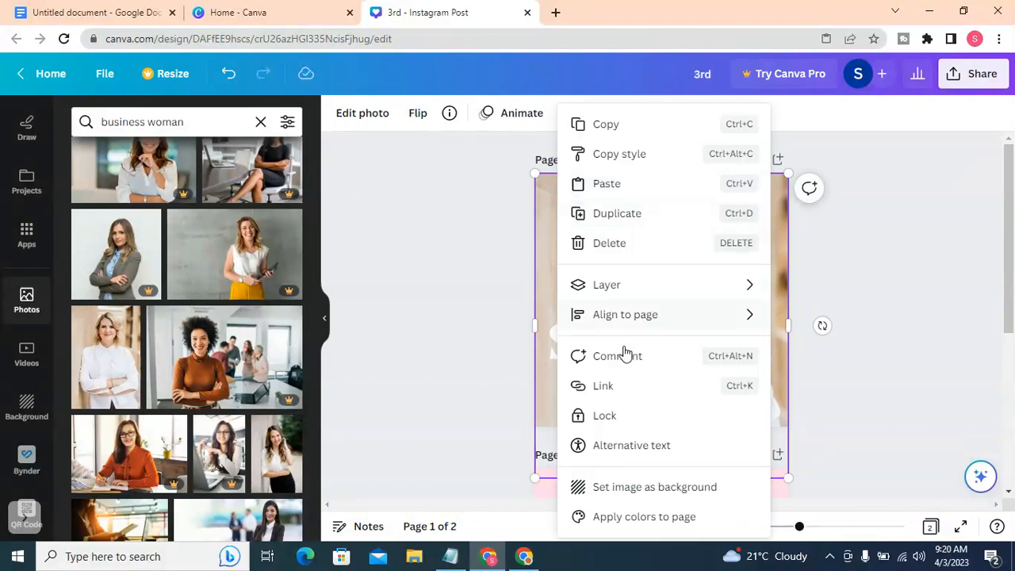
{"action": "mouse_move", "coordinate": [664, 325]}
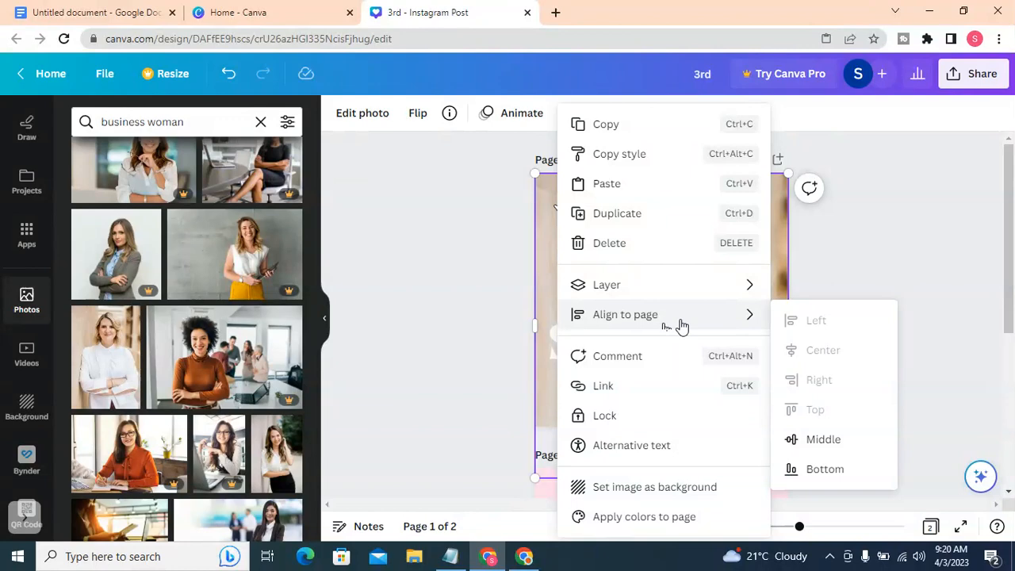
{"action": "mouse_move", "coordinate": [748, 285]}
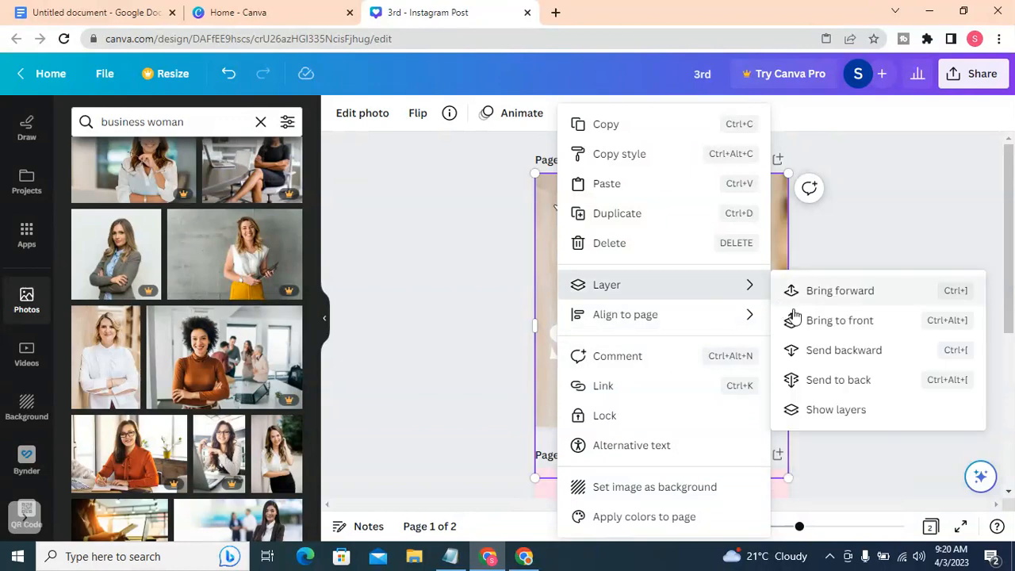
{"action": "left_click", "coordinate": [844, 350]}
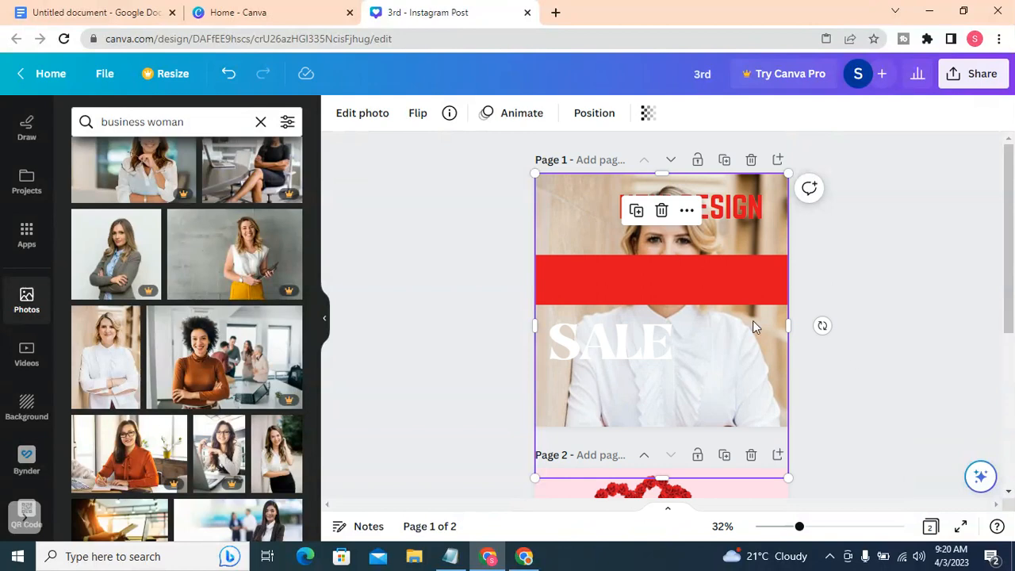
Send the full-page photo to the back so it lies behind the logo, texts and red band.
{"action": "left_click_drag", "start_coordinate": [600, 275], "coordinate": [610, 334]}
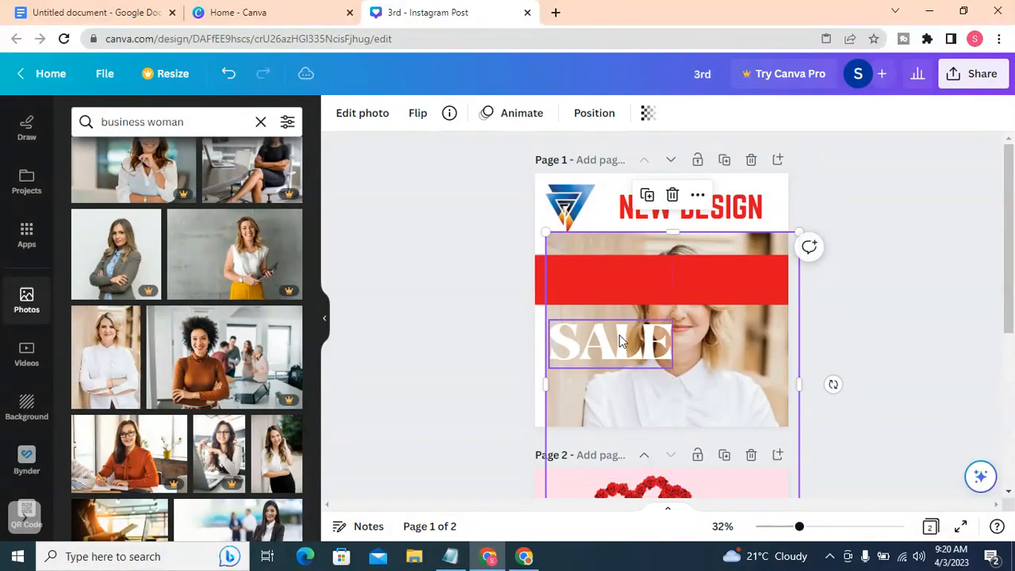
{"action": "key", "text": "ctrl+z"}
{"action": "right_click", "coordinate": [564, 228]}
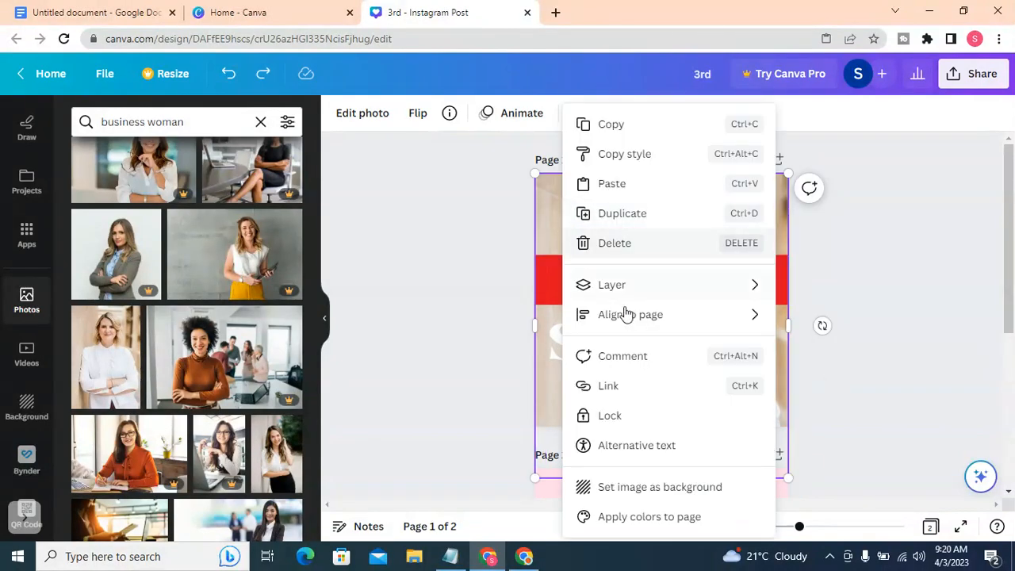
{"action": "mouse_move", "coordinate": [741, 297]}
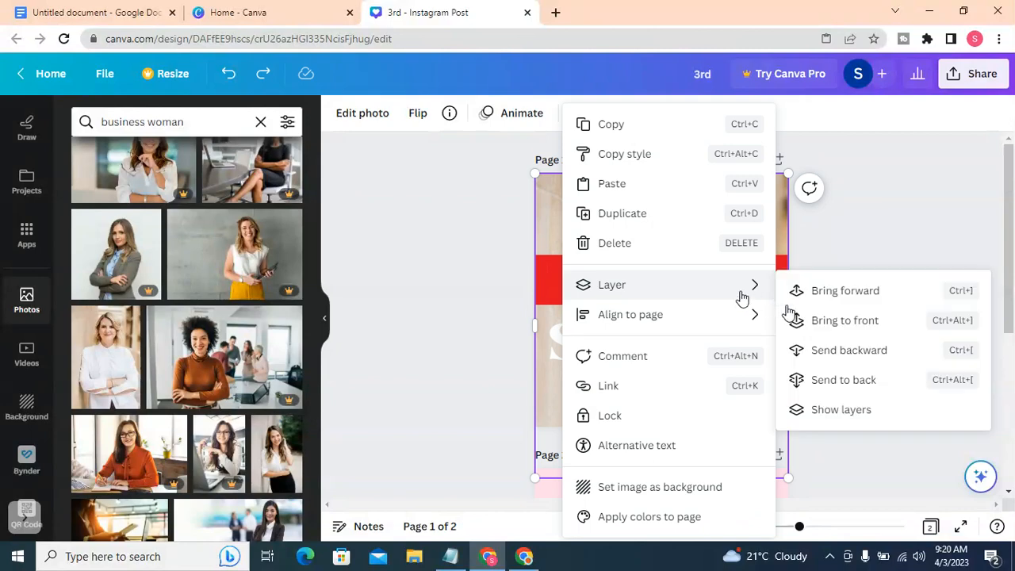
{"action": "left_click", "coordinate": [862, 384]}
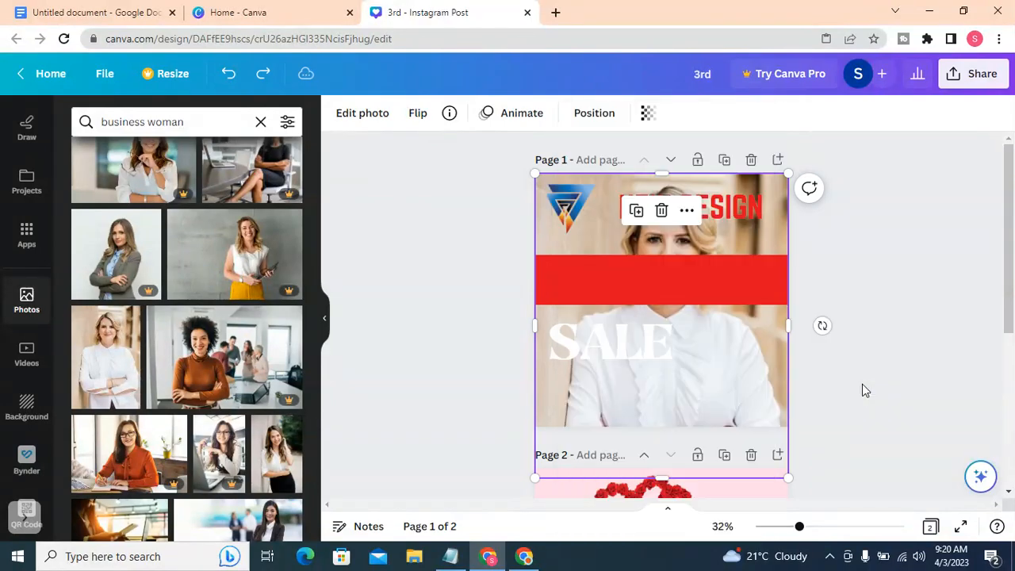
Place the red band behind the SALE text and move the NEW DESIGN text directly below the band.
{"action": "left_click", "coordinate": [853, 296]}
{"action": "left_click_drag", "start_coordinate": [712, 214], "coordinate": [705, 394]}
{"action": "left_click", "coordinate": [661, 283]}
{"action": "left_click_drag", "start_coordinate": [662, 283], "coordinate": [615, 345]}
Set the woman photo's transparency on page 1 to 62.
{"action": "left_click", "coordinate": [722, 258]}
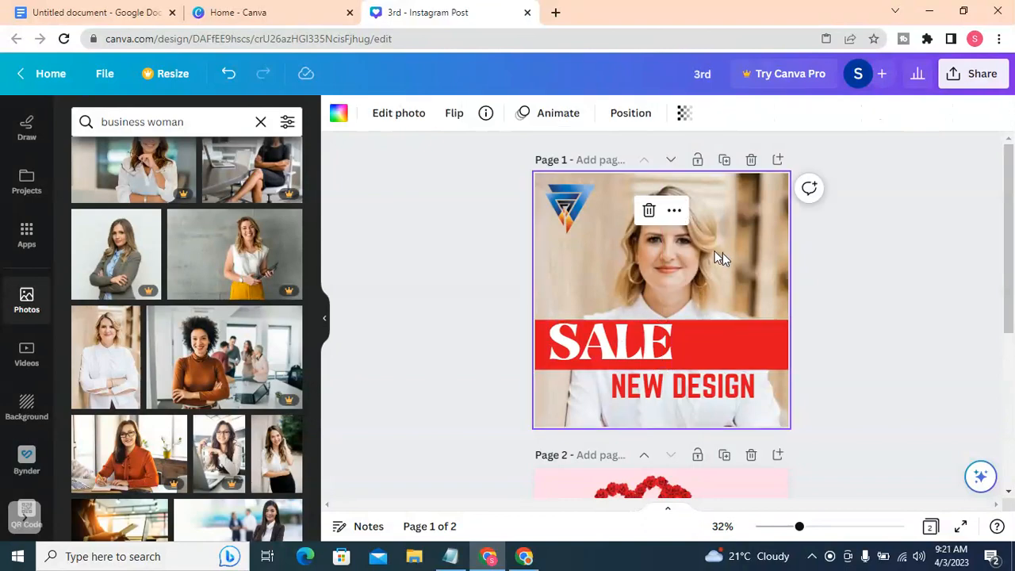
{"action": "left_click", "coordinate": [682, 114]}
{"action": "left_click_drag", "start_coordinate": [682, 173], "coordinate": [631, 183]}
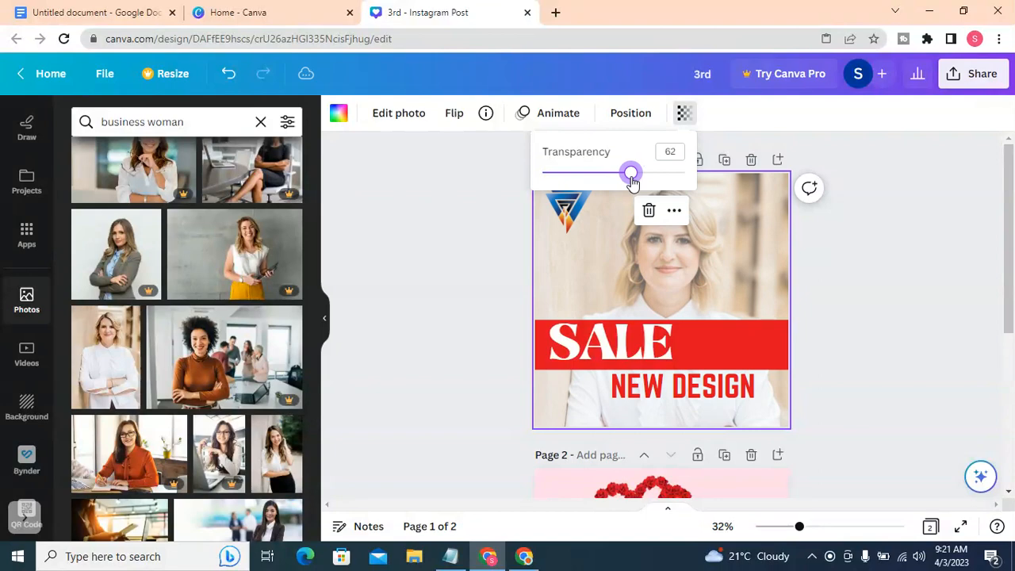
{"action": "left_click", "coordinate": [843, 238]}
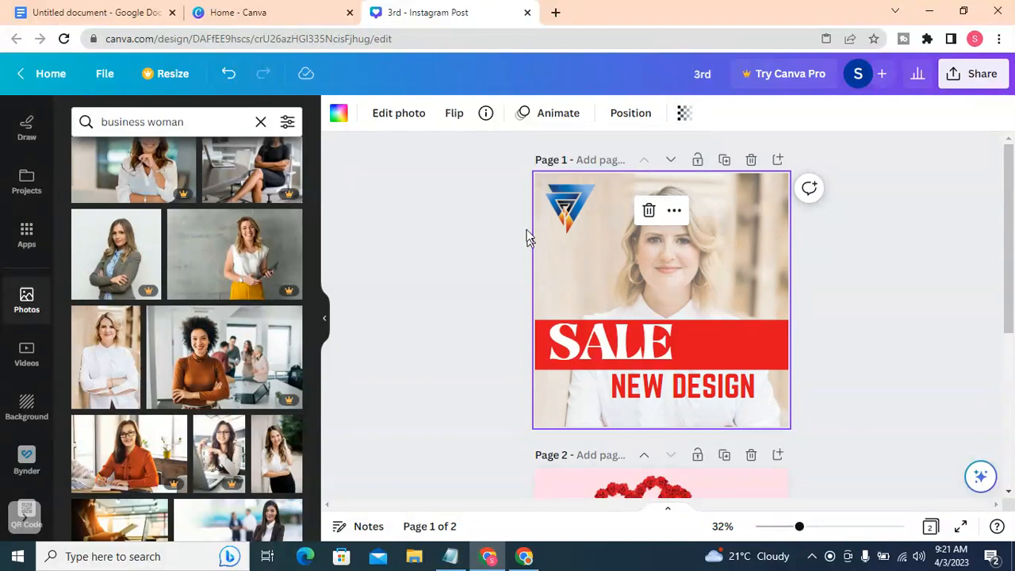
Center the SALE text horizontally on the red band and the NEW DESIGN text beneath it.
{"action": "left_click", "coordinate": [565, 208]}
{"action": "left_click_drag", "start_coordinate": [634, 342], "coordinate": [686, 341]}
{"action": "left_click_drag", "start_coordinate": [710, 388], "coordinate": [685, 388]}
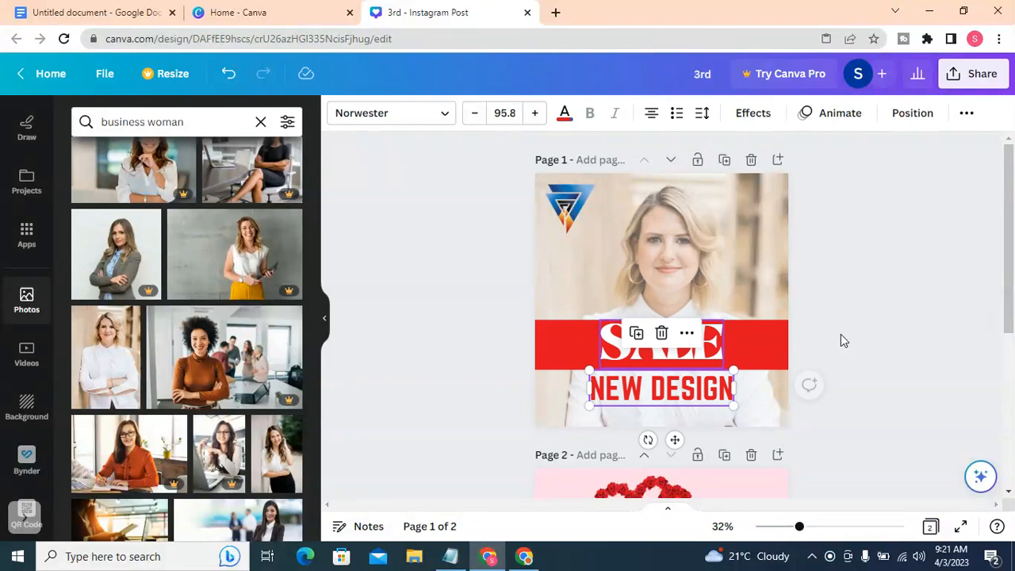
{"action": "left_click", "coordinate": [867, 299]}
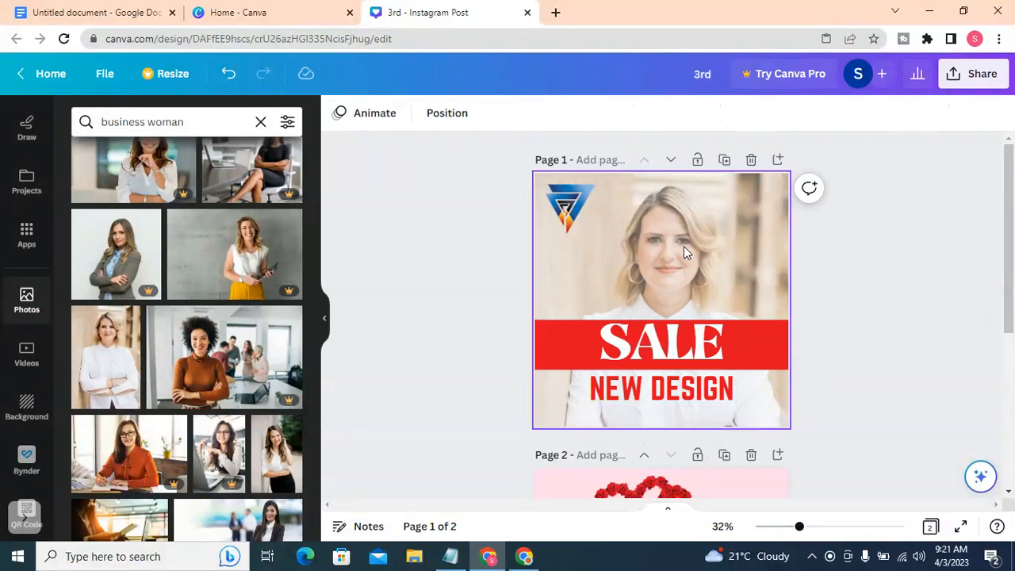
{"action": "left_click", "coordinate": [629, 245]}
{"action": "scroll", "coordinate": [202, 400], "scroll_direction": "down", "scroll_amount": 3}
{"action": "scroll", "coordinate": [202, 400], "scroll_direction": "down", "scroll_amount": 5}
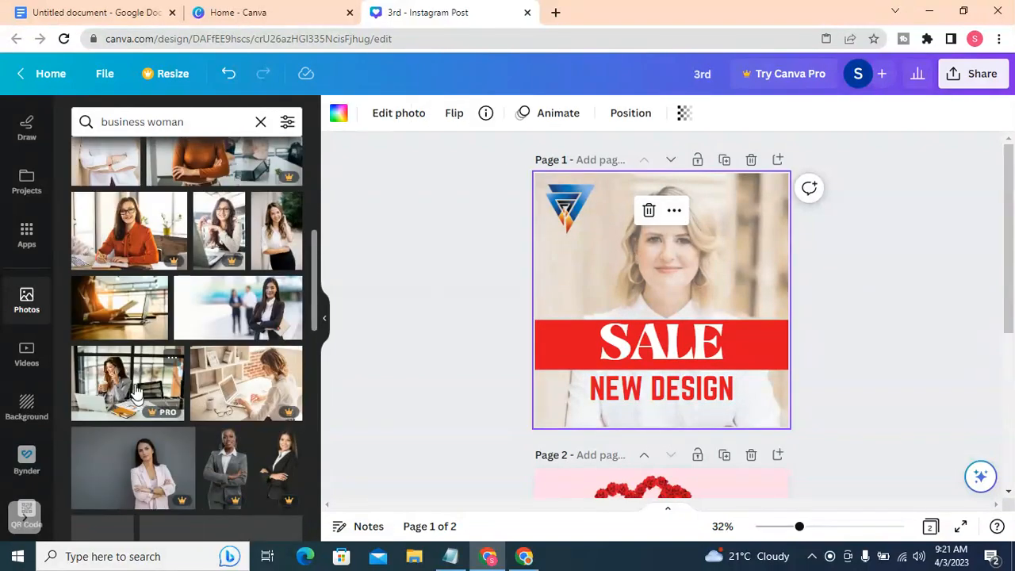
{"action": "scroll", "coordinate": [674, 376], "scroll_direction": "down", "scroll_amount": 2}
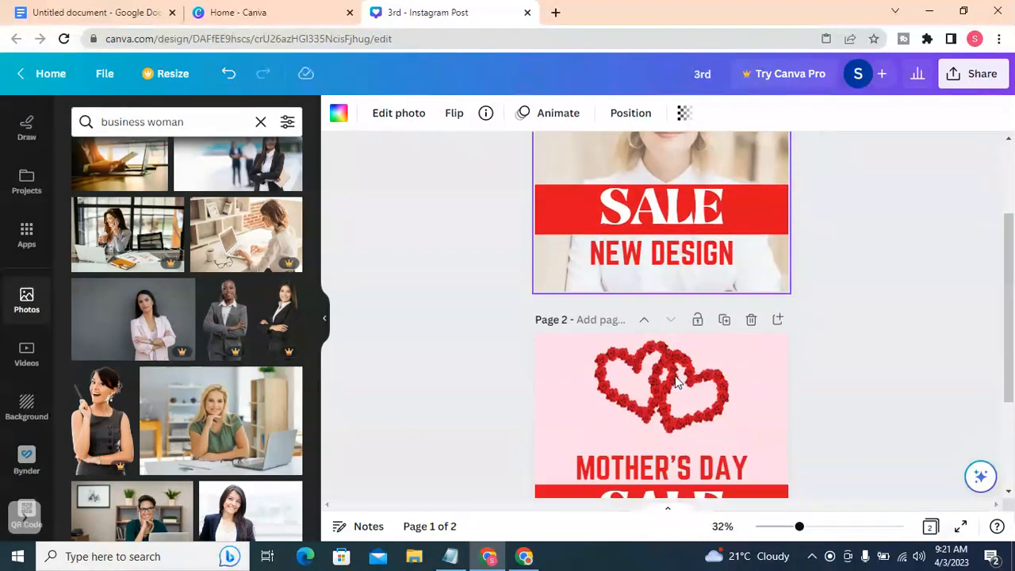
{"action": "scroll", "coordinate": [421, 365], "scroll_direction": "up", "scroll_amount": 2}
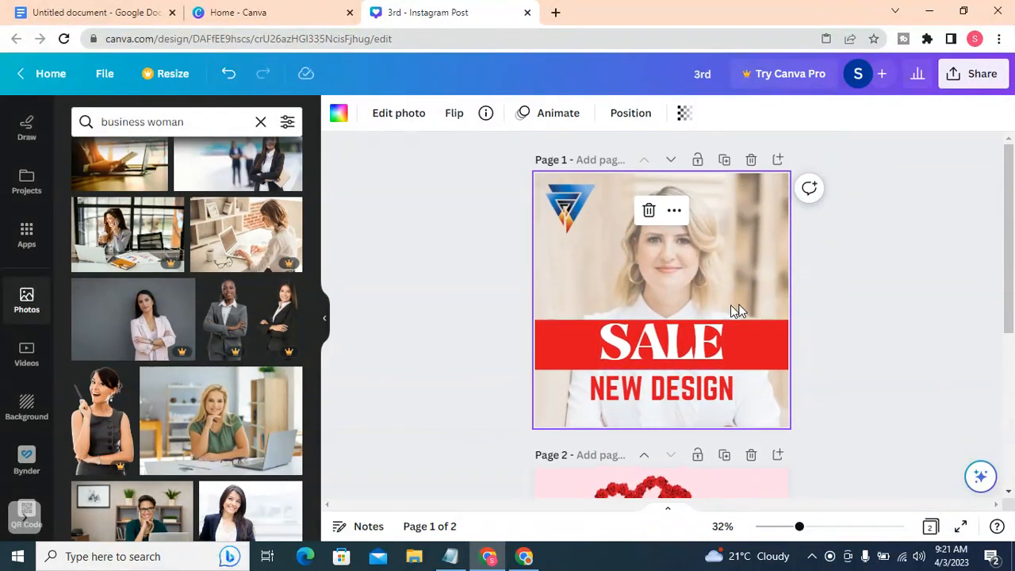
{"action": "left_click", "coordinate": [847, 262]}
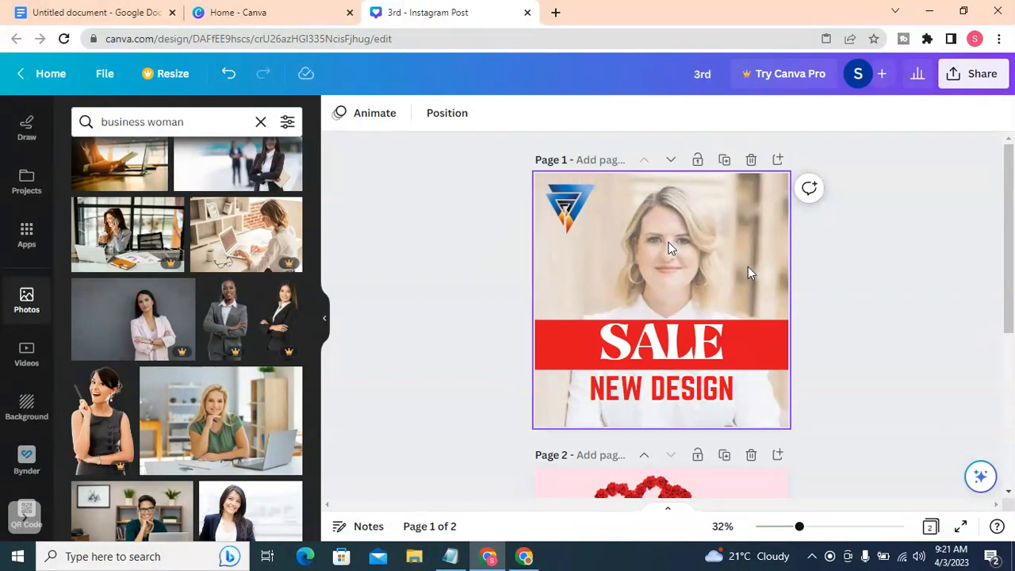
{"action": "scroll", "coordinate": [172, 245], "scroll_direction": "up", "scroll_amount": 5}
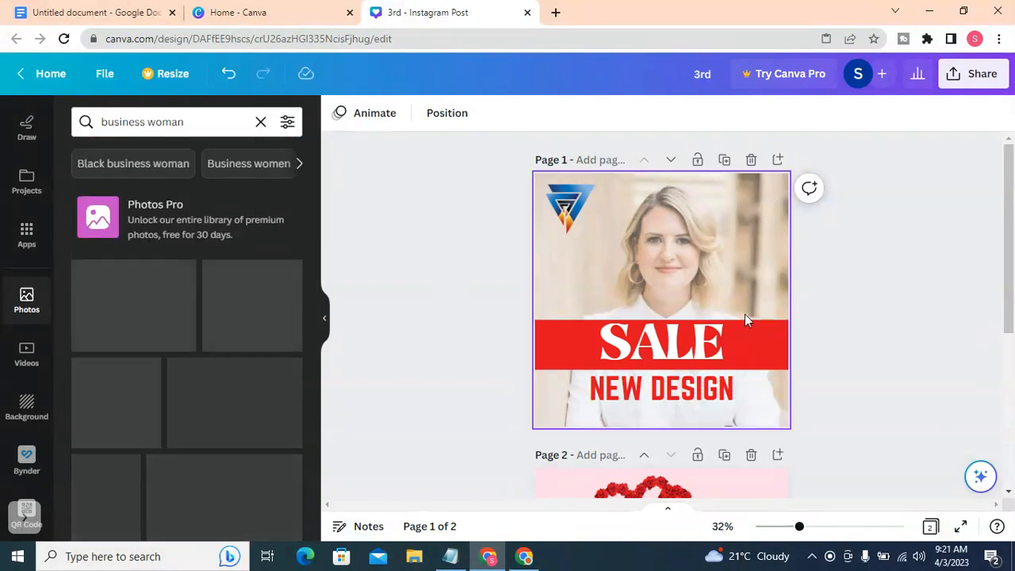
Try to remove the background of the woman photo on page 1 with BG Remover.
{"action": "left_click", "coordinate": [697, 271]}
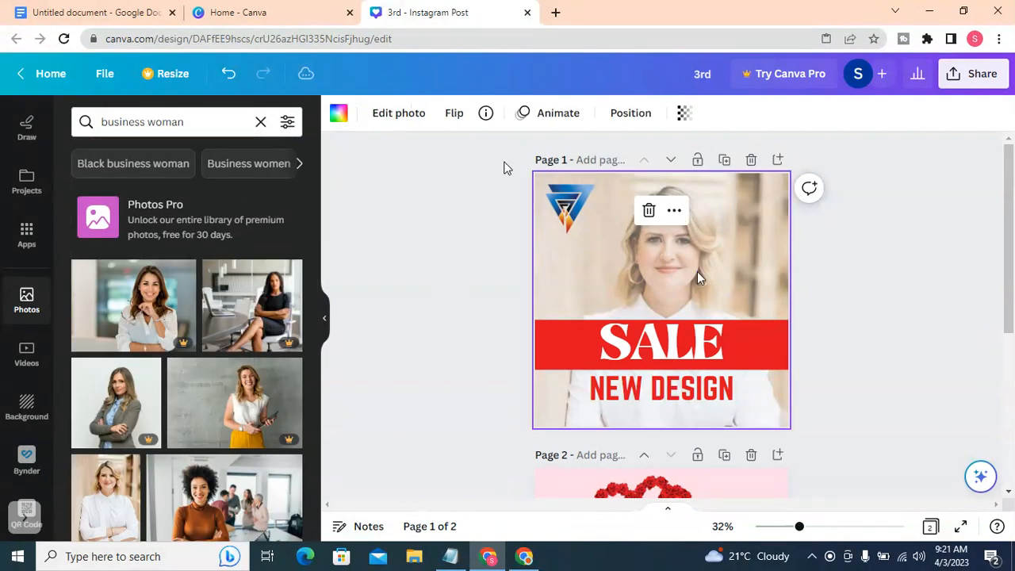
{"action": "left_click", "coordinate": [392, 115]}
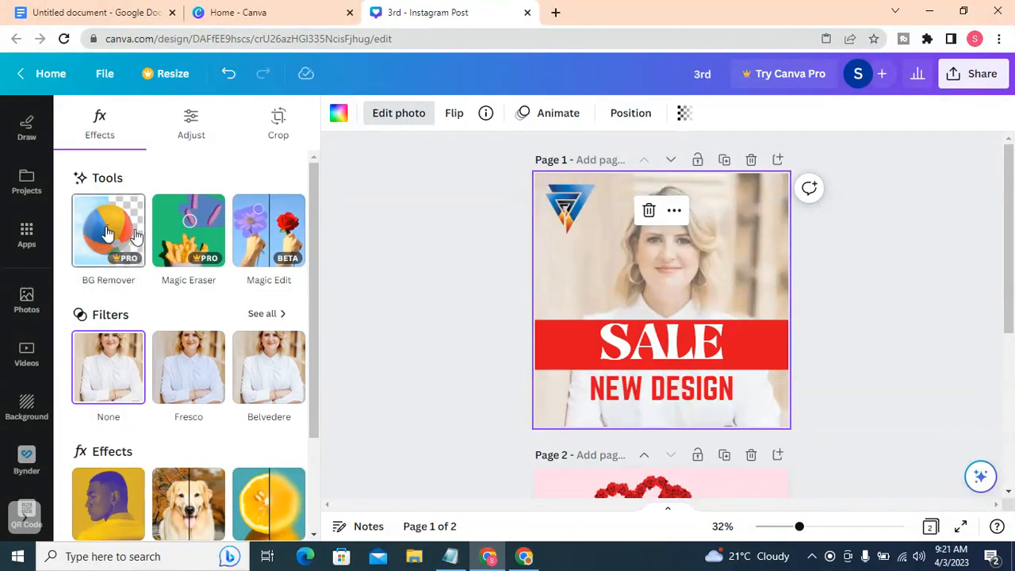
{"action": "left_click", "coordinate": [111, 229]}
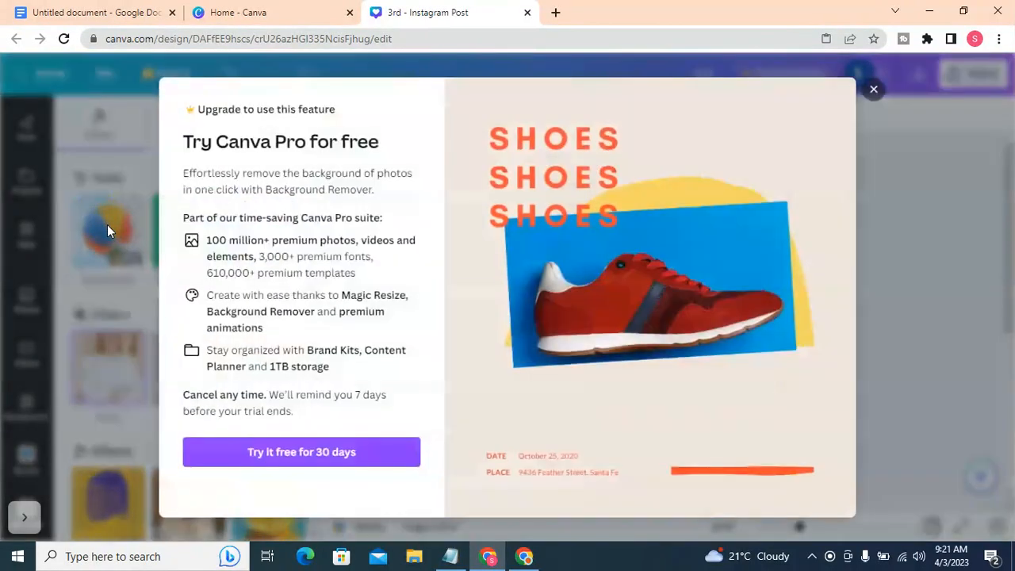
{"action": "left_click", "coordinate": [873, 89]}
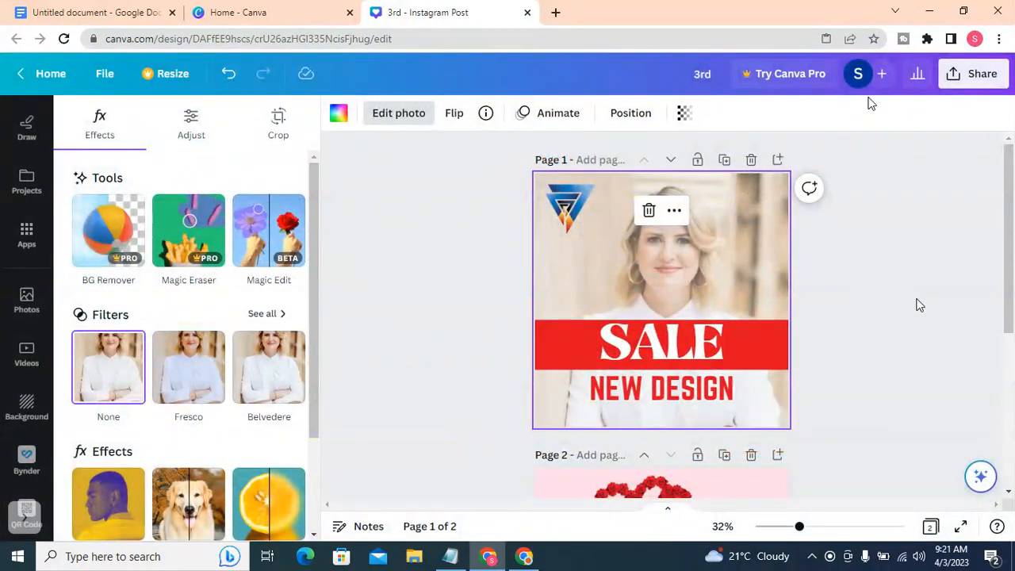
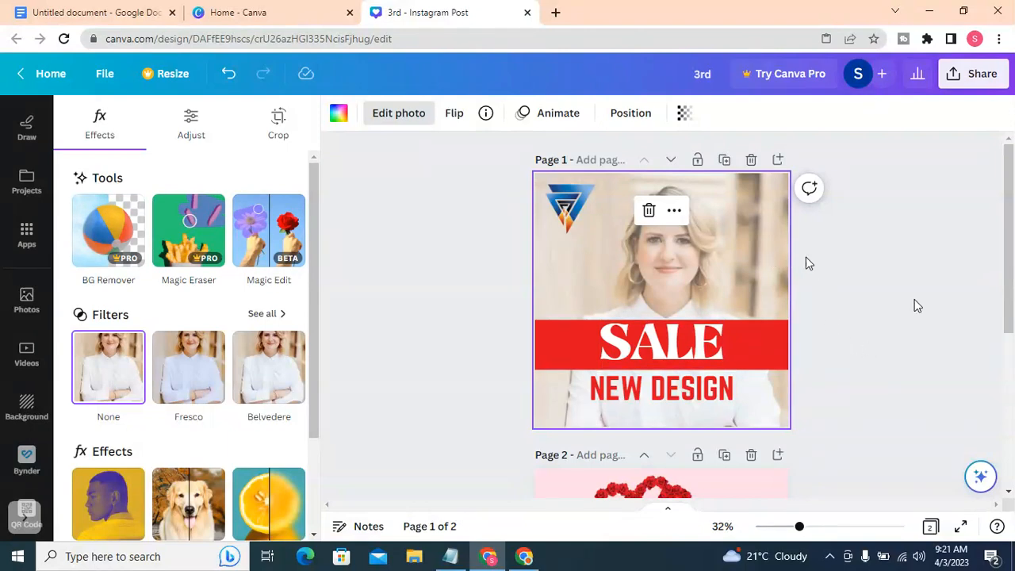
{"action": "key", "text": "Escape"}
{"action": "scroll", "coordinate": [717, 351], "scroll_direction": "down", "scroll_amount": 3}
{"action": "scroll", "coordinate": [716, 351], "scroll_direction": "up", "scroll_amount": 2}
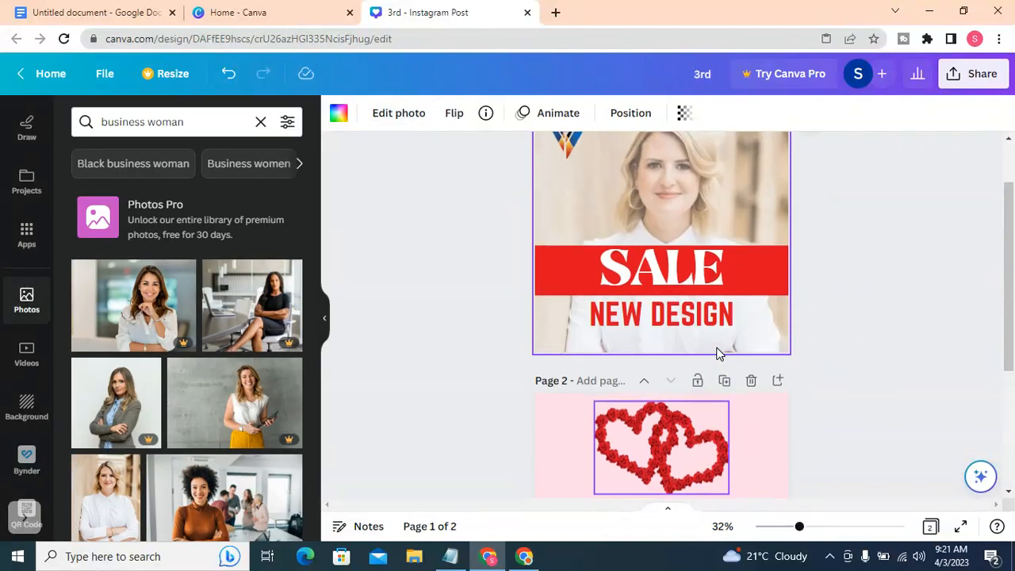
Replace page 1's background photo with the trending photo of hands typing on a laptop, and that one with the woman at a laptop video call.
{"action": "left_click", "coordinate": [16, 308]}
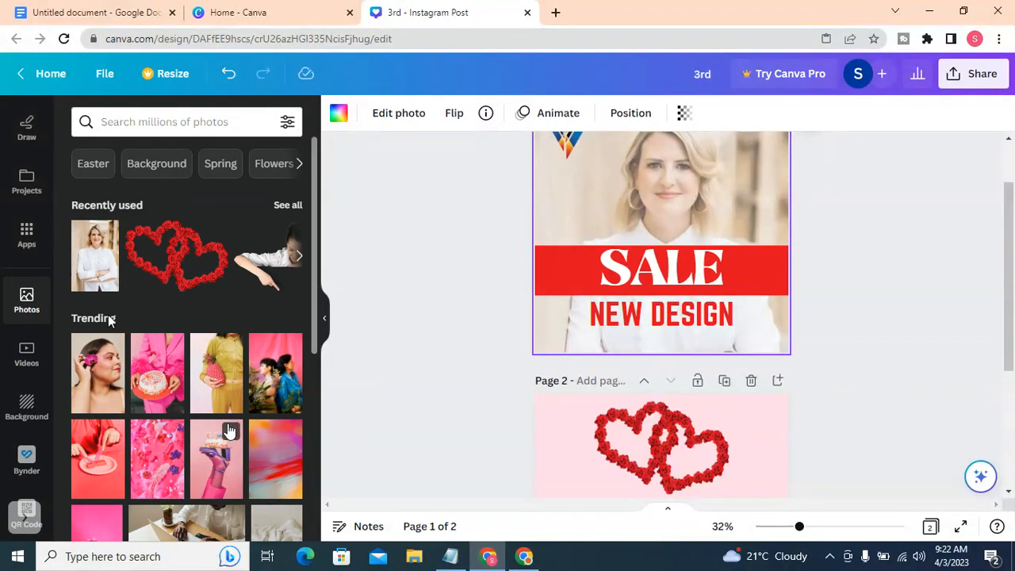
{"action": "scroll", "coordinate": [228, 430], "scroll_direction": "down", "scroll_amount": 2}
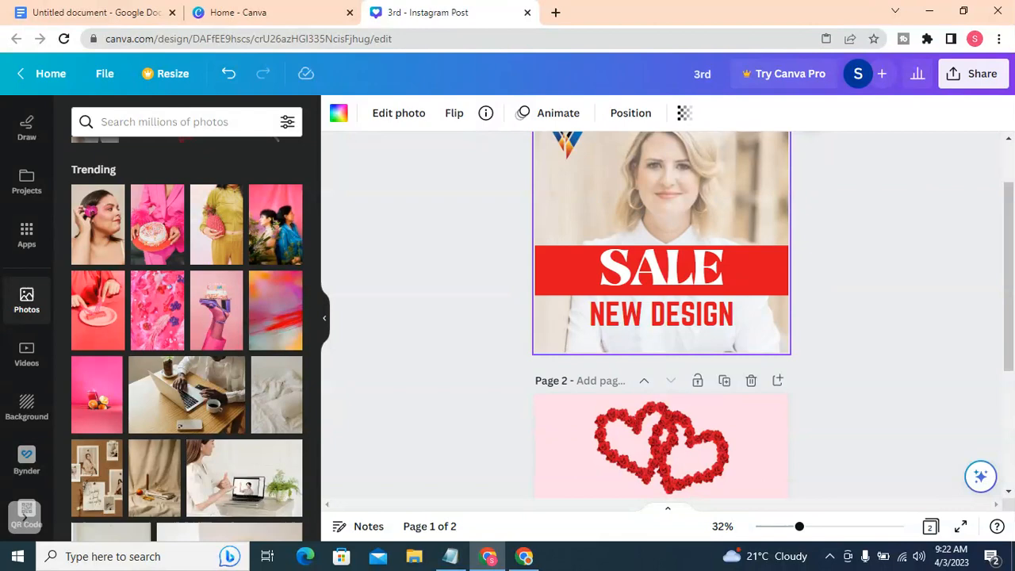
{"action": "left_click_drag", "start_coordinate": [94, 311], "coordinate": [127, 261]}
{"action": "scroll", "coordinate": [632, 221], "scroll_direction": "up", "scroll_amount": 1}
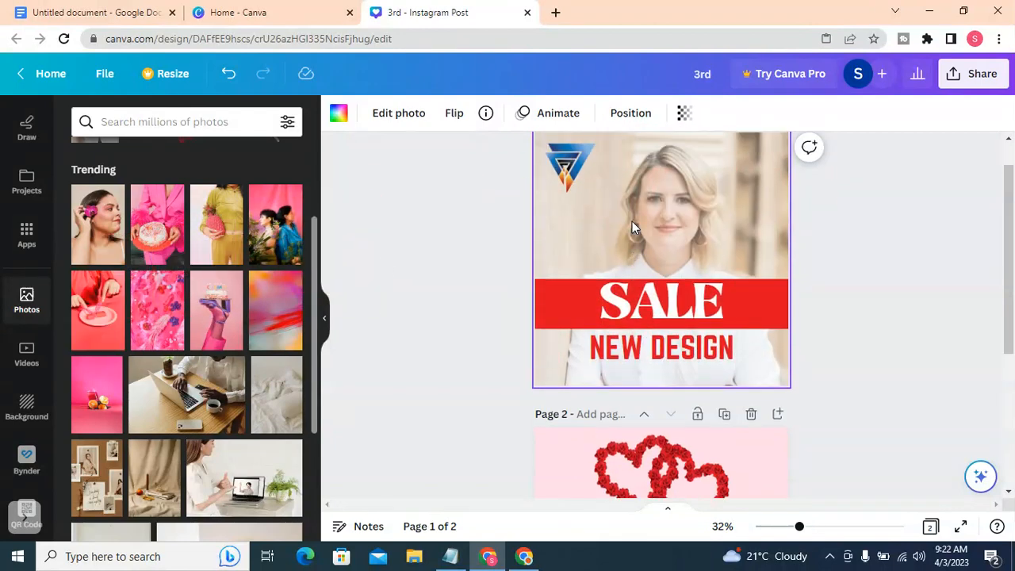
{"action": "left_click_drag", "start_coordinate": [150, 400], "coordinate": [544, 265]}
{"action": "left_click", "coordinate": [885, 290]}
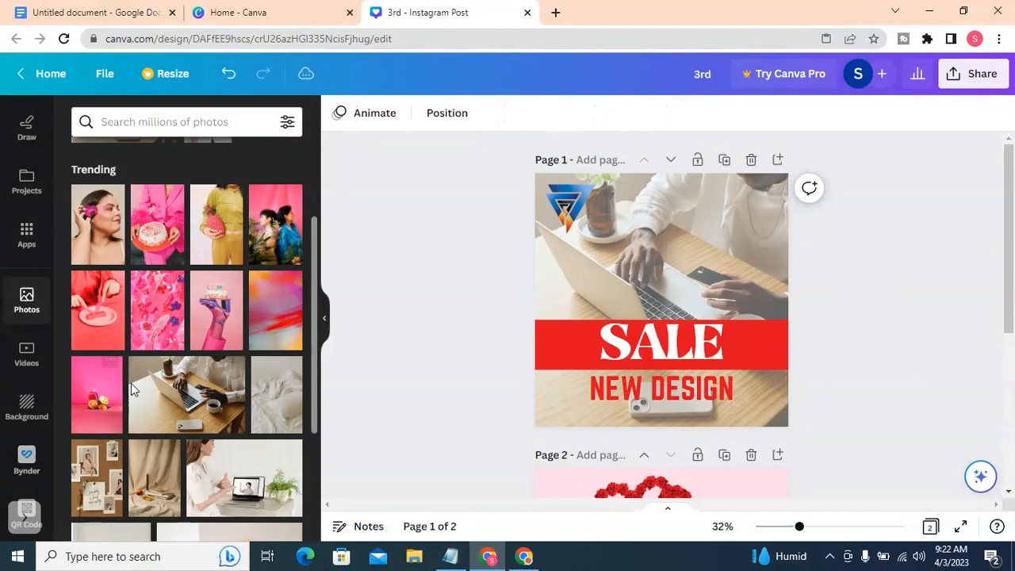
{"action": "scroll", "coordinate": [131, 383], "scroll_direction": "down", "scroll_amount": 2}
{"action": "left_click_drag", "start_coordinate": [224, 435], "coordinate": [679, 199]}
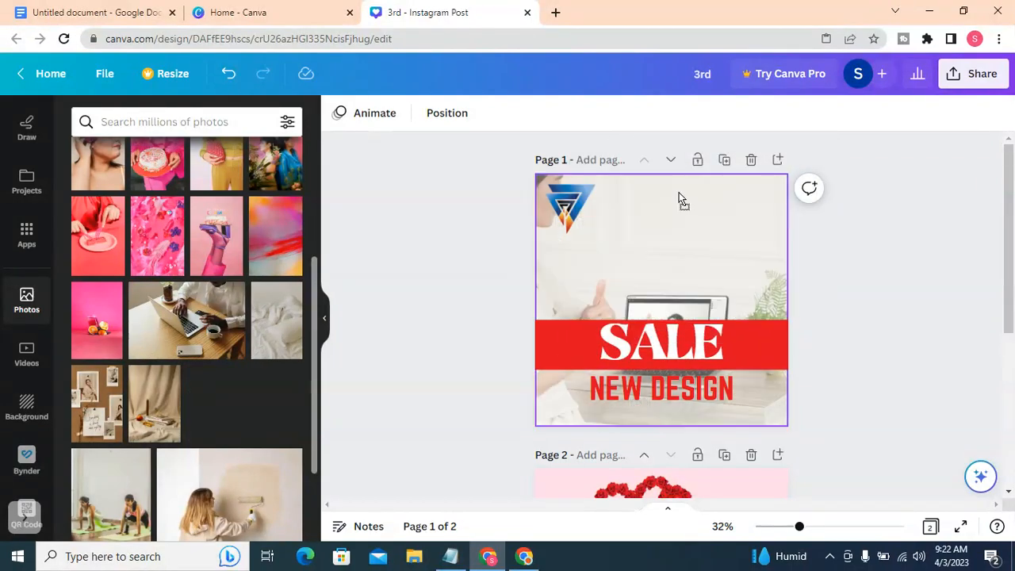
Place the trending photo of taped dried flowers on page 1 and delete it again.
{"action": "scroll", "coordinate": [172, 406], "scroll_direction": "down", "scroll_amount": 3}
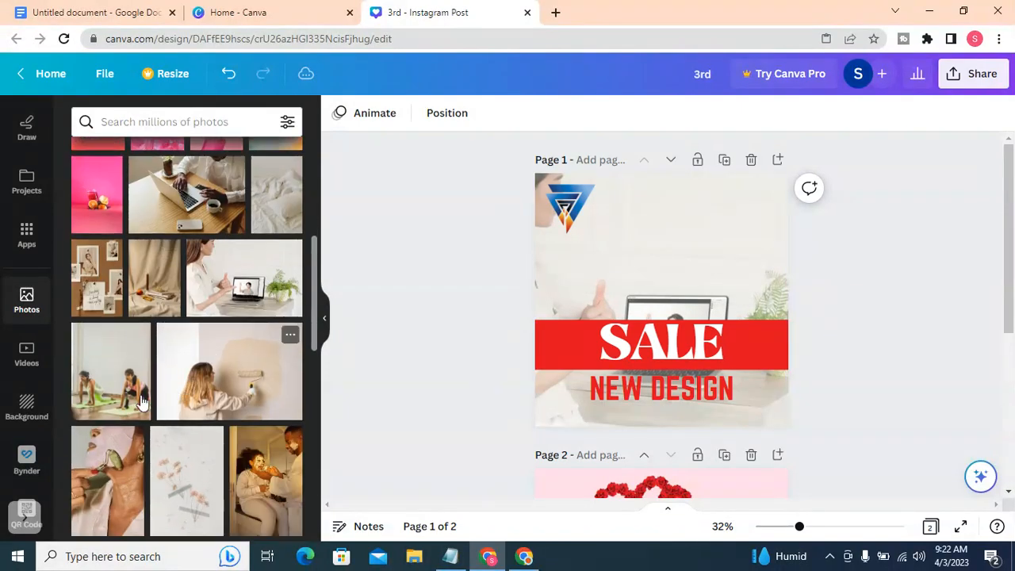
{"action": "scroll", "coordinate": [158, 405], "scroll_direction": "down", "scroll_amount": 3}
{"action": "left_click_drag", "start_coordinate": [192, 359], "coordinate": [664, 224]}
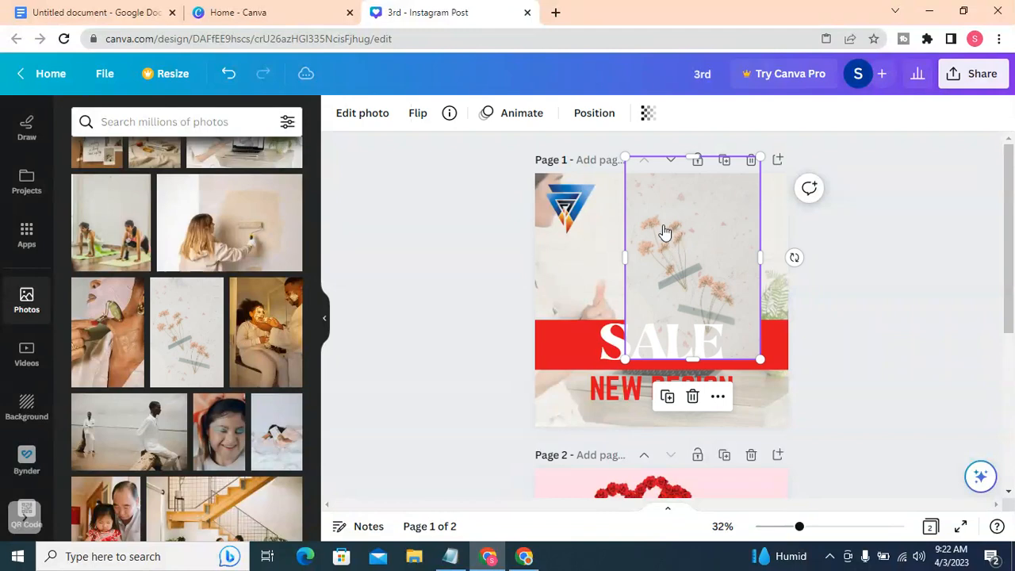
{"action": "key", "text": "Delete"}
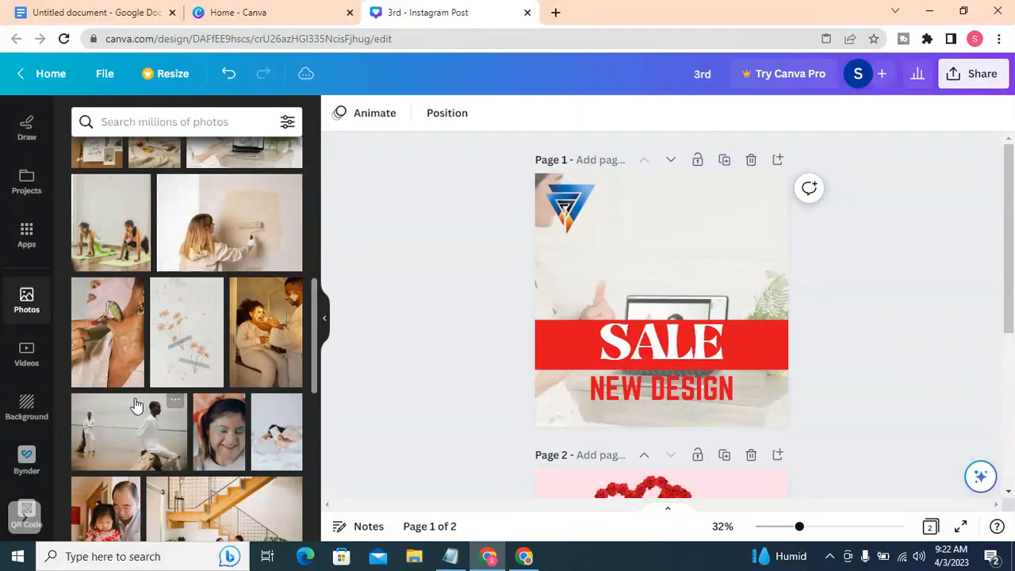
{"action": "scroll", "coordinate": [119, 396], "scroll_direction": "down", "scroll_amount": 3}
{"action": "left_click_drag", "start_coordinate": [190, 408], "coordinate": [173, 438]}
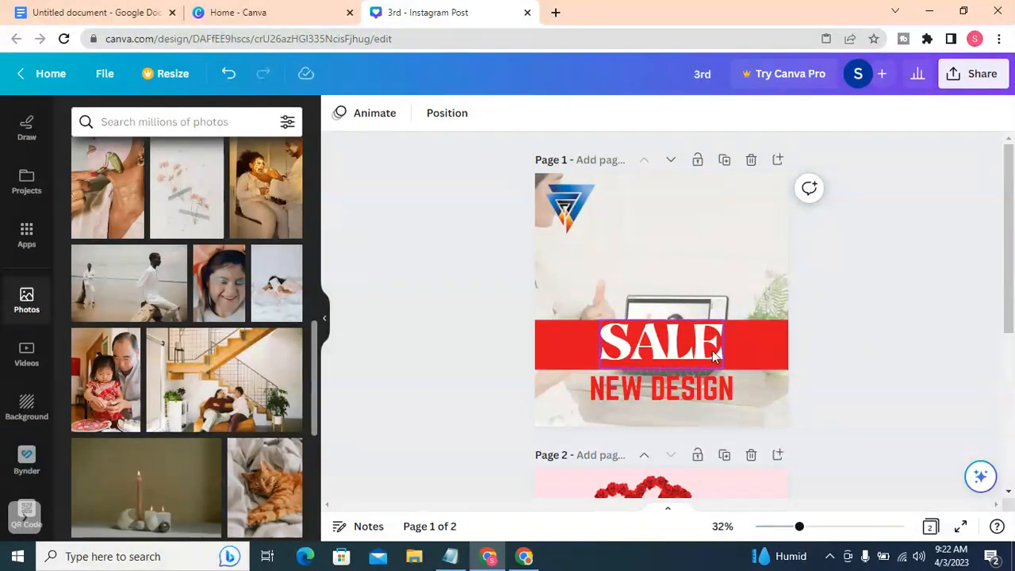
Undo the photo replacements on page 1 back to the blonde business woman background.
{"action": "left_click", "coordinate": [679, 290]}
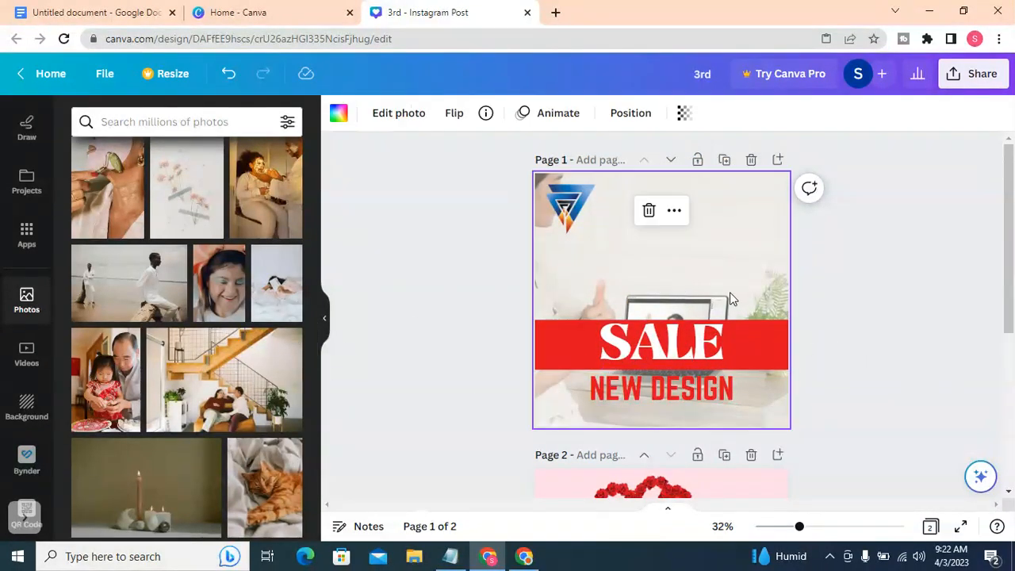
{"action": "key", "text": "ctrl+z"}
{"action": "key", "text": "ctrl+z"}
{"action": "key", "text": "ctrl+z"}
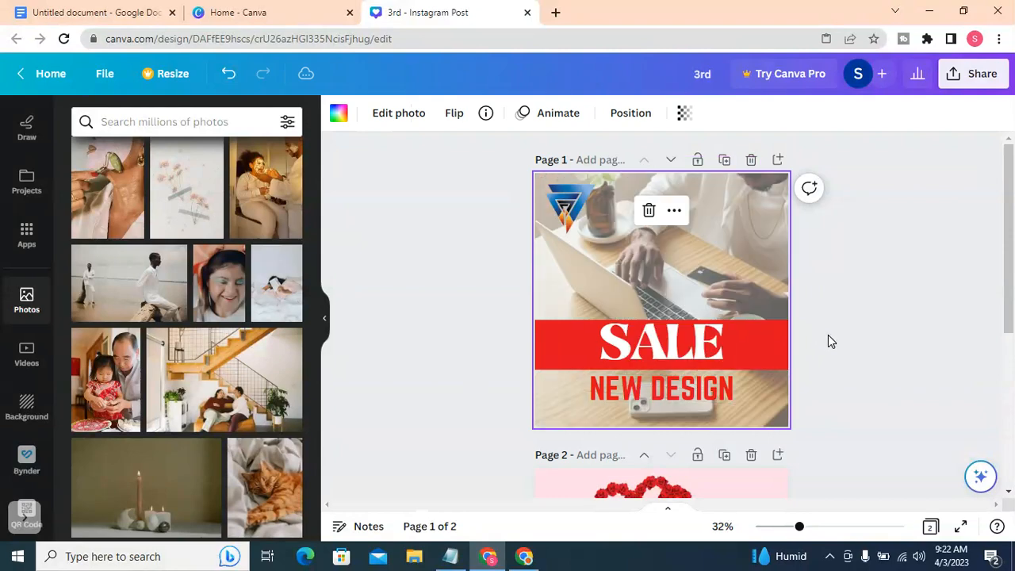
{"action": "key", "text": "ctrl+z"}
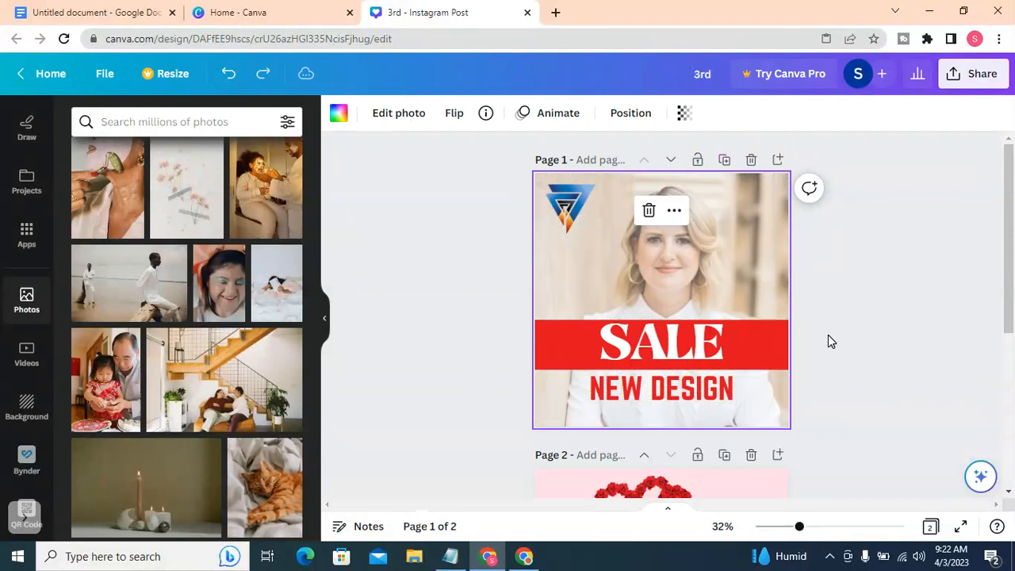
{"action": "left_click", "coordinate": [828, 341]}
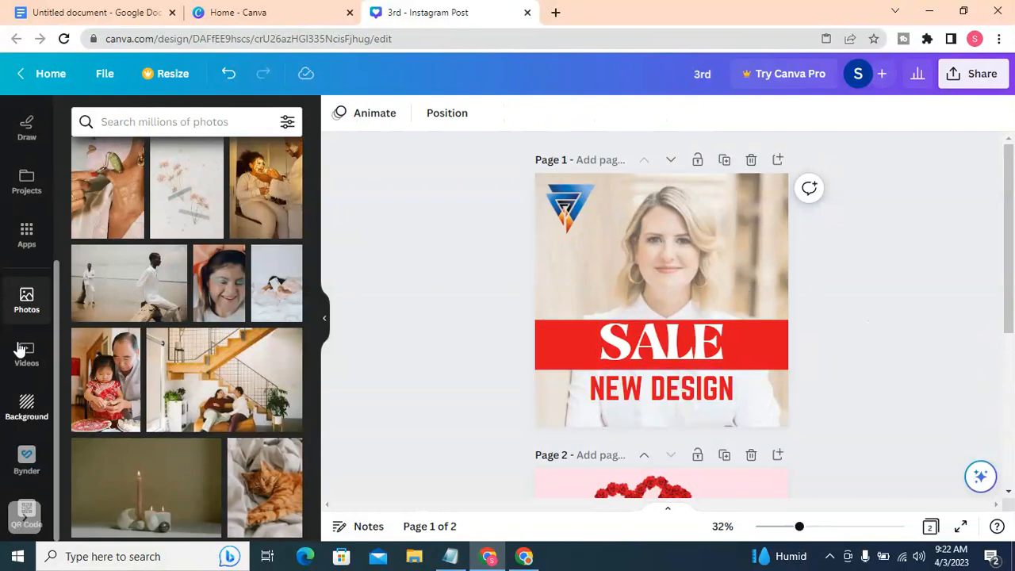
Add a blank page after the Mother's Day page and move it up one place to page 2.
{"action": "left_click", "coordinate": [36, 361]}
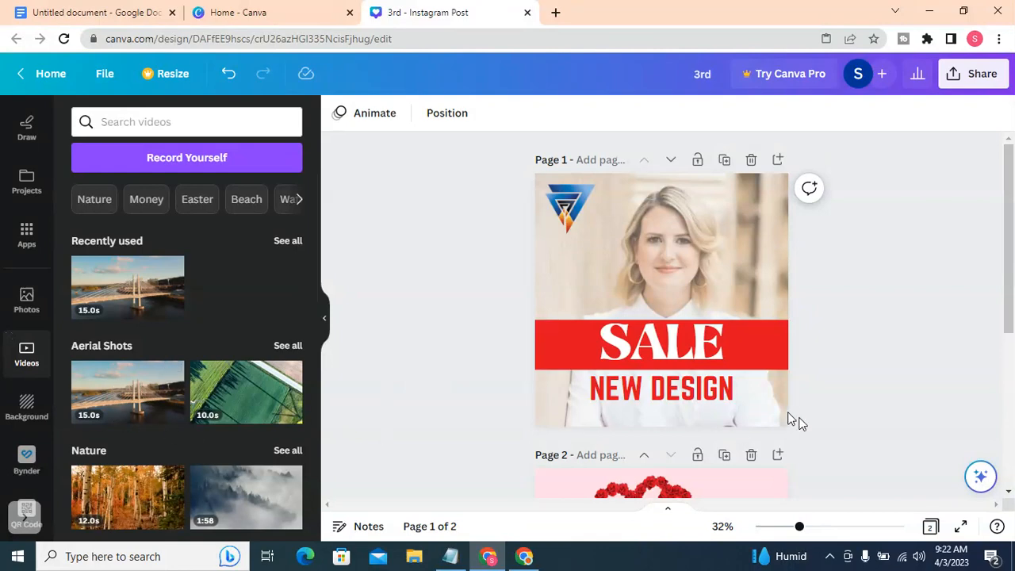
{"action": "scroll", "coordinate": [774, 397], "scroll_direction": "down", "scroll_amount": 2}
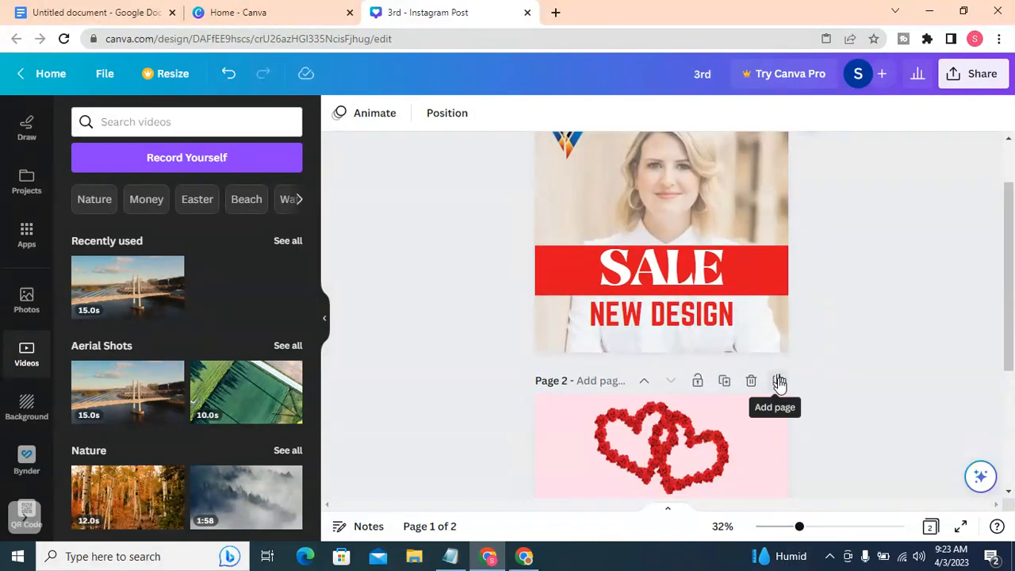
{"action": "left_click", "coordinate": [778, 383]}
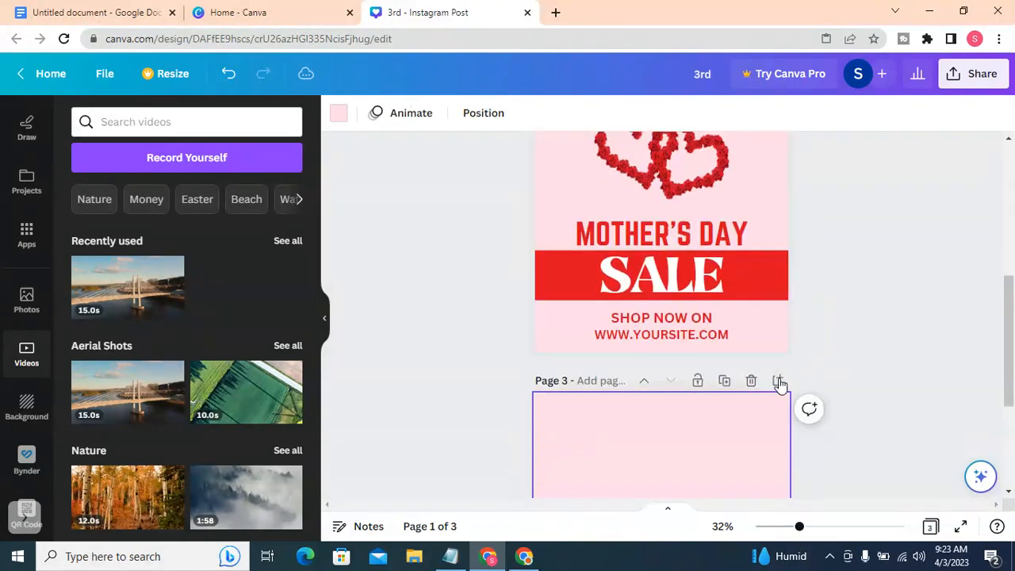
{"action": "left_click", "coordinate": [650, 383]}
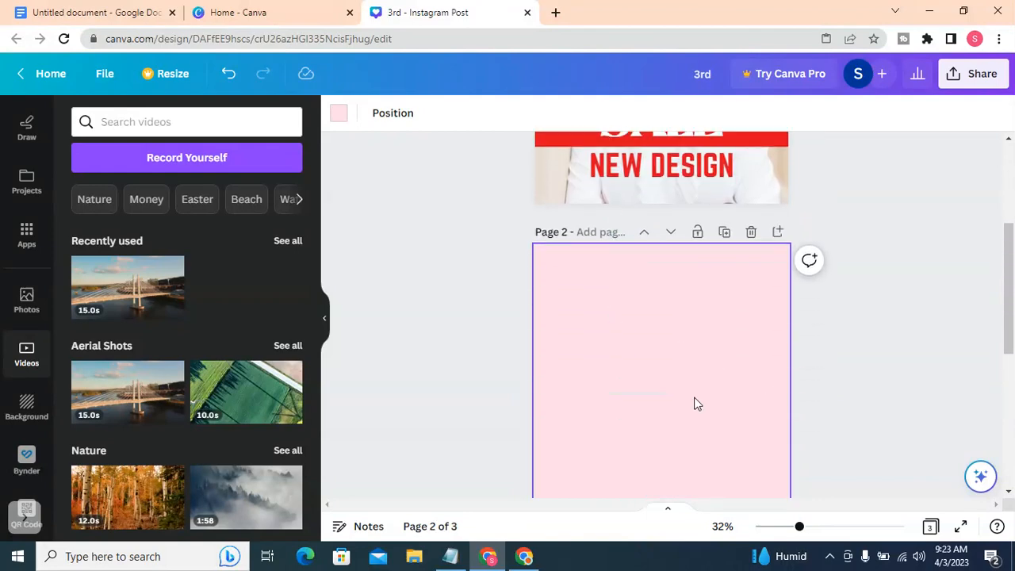
Move the blank page up to first place and back down to page 2.
{"action": "scroll", "coordinate": [635, 385], "scroll_direction": "down", "scroll_amount": 3}
{"action": "scroll", "coordinate": [635, 377], "scroll_direction": "up", "scroll_amount": 5}
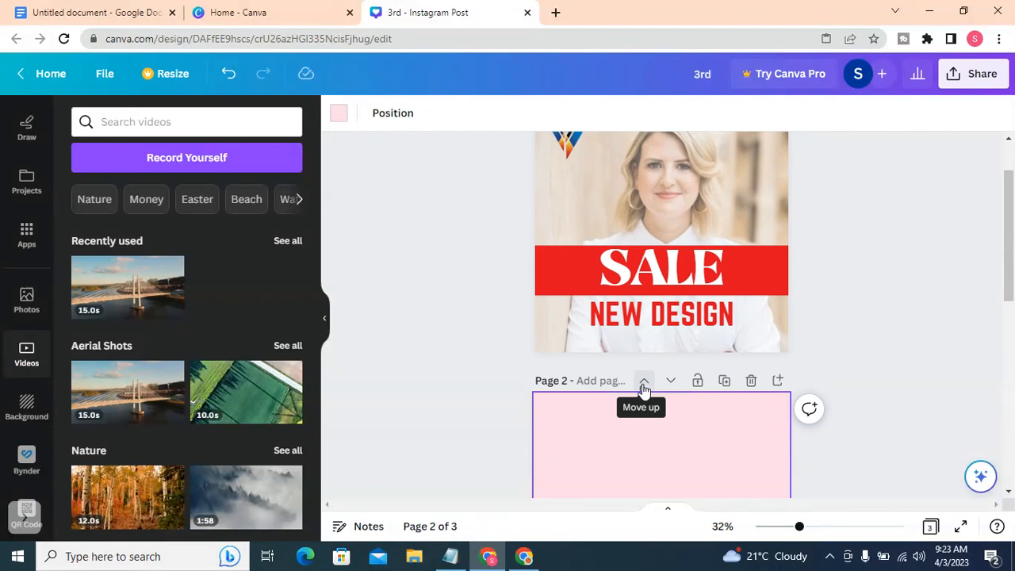
{"action": "left_click", "coordinate": [643, 384]}
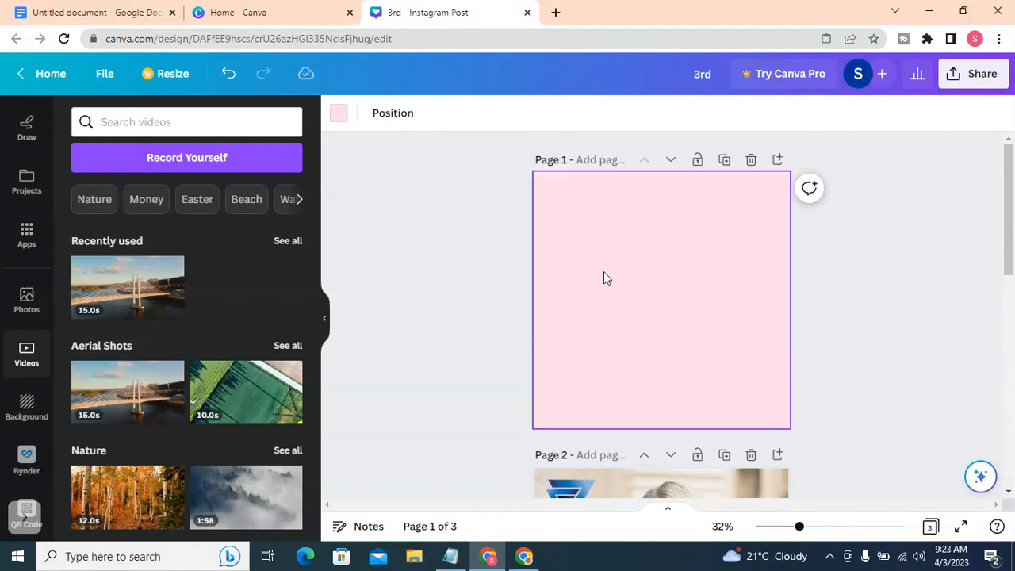
{"action": "left_click", "coordinate": [671, 162]}
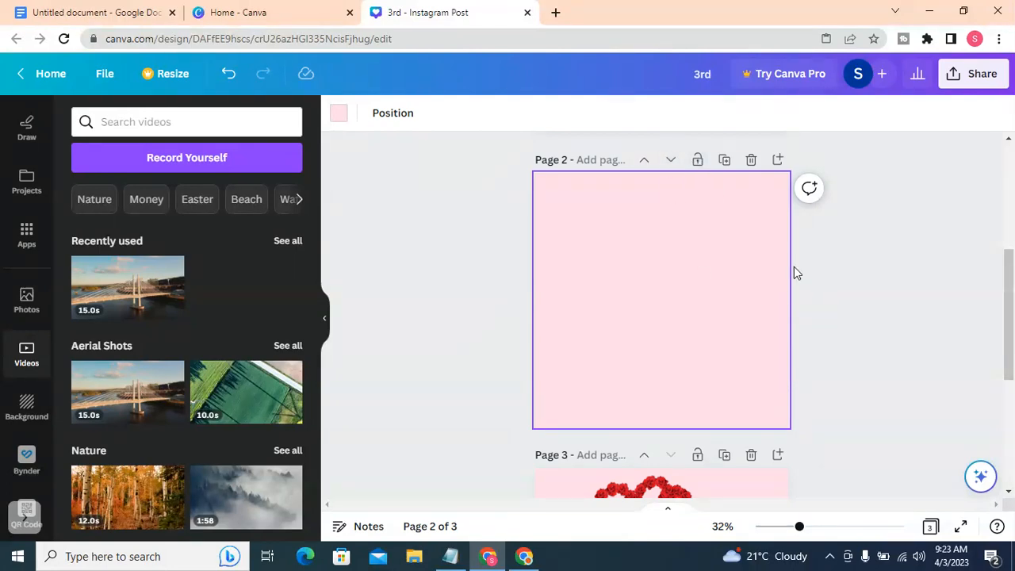
Lock the blank page 2, reorder it to first place and back while locked, and unlock it.
{"action": "left_click", "coordinate": [699, 165]}
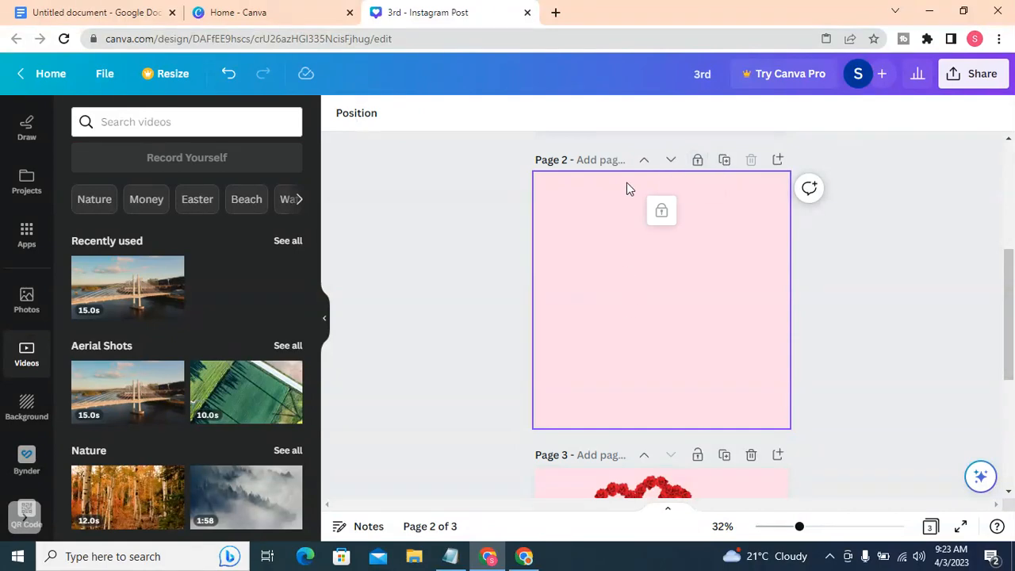
{"action": "scroll", "coordinate": [663, 247], "scroll_direction": "up", "scroll_amount": 4}
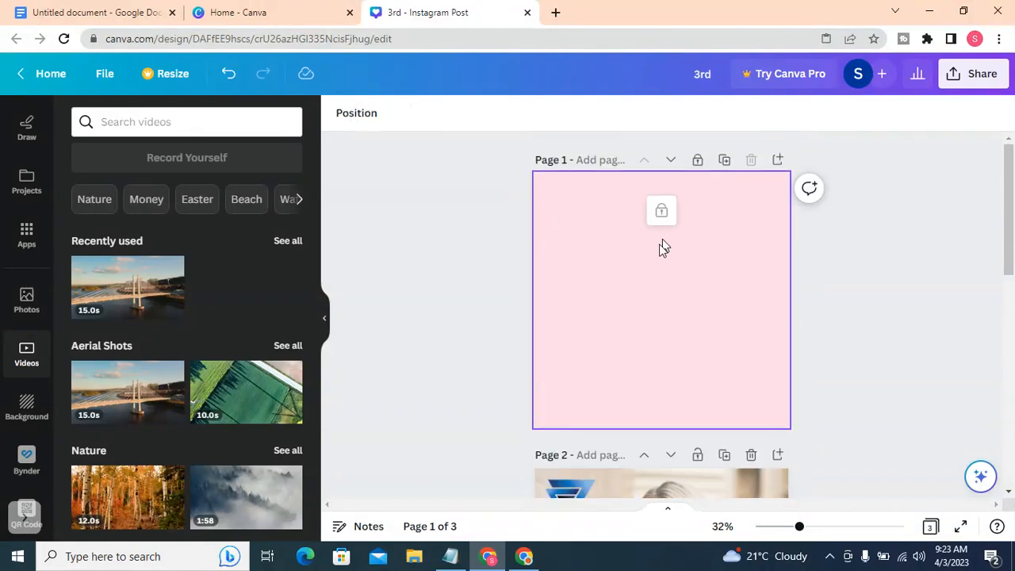
{"action": "left_click", "coordinate": [671, 161]}
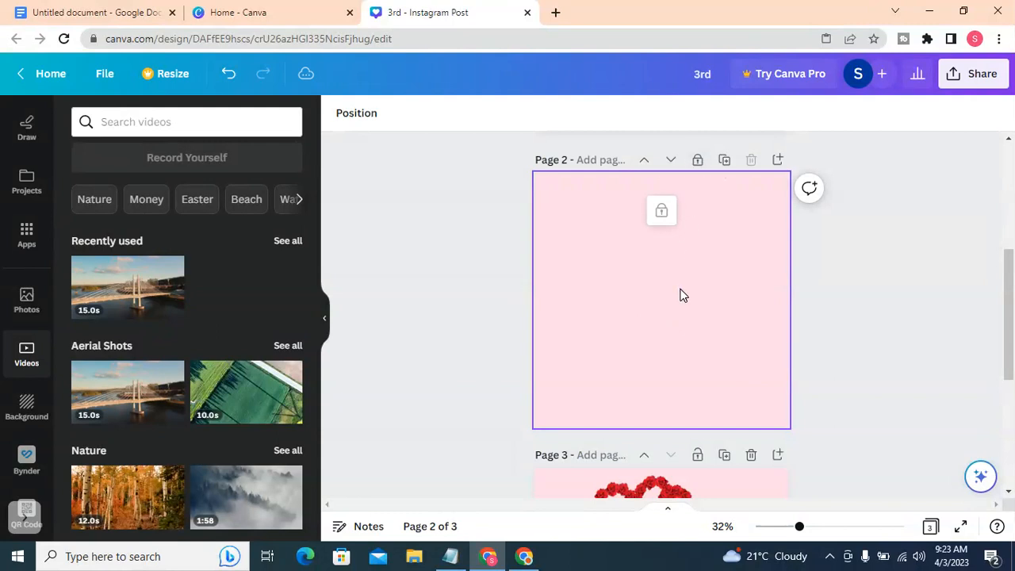
{"action": "left_click", "coordinate": [698, 161]}
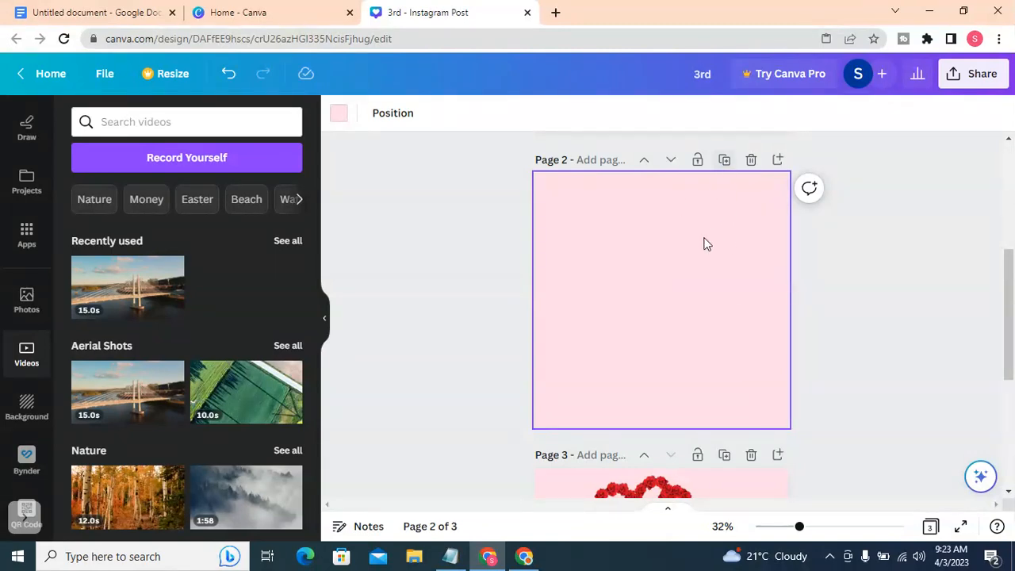
Duplicate the blank page 2 and delete the resulting copy.
{"action": "left_click", "coordinate": [726, 161]}
{"action": "scroll", "coordinate": [682, 333], "scroll_direction": "up", "scroll_amount": 5}
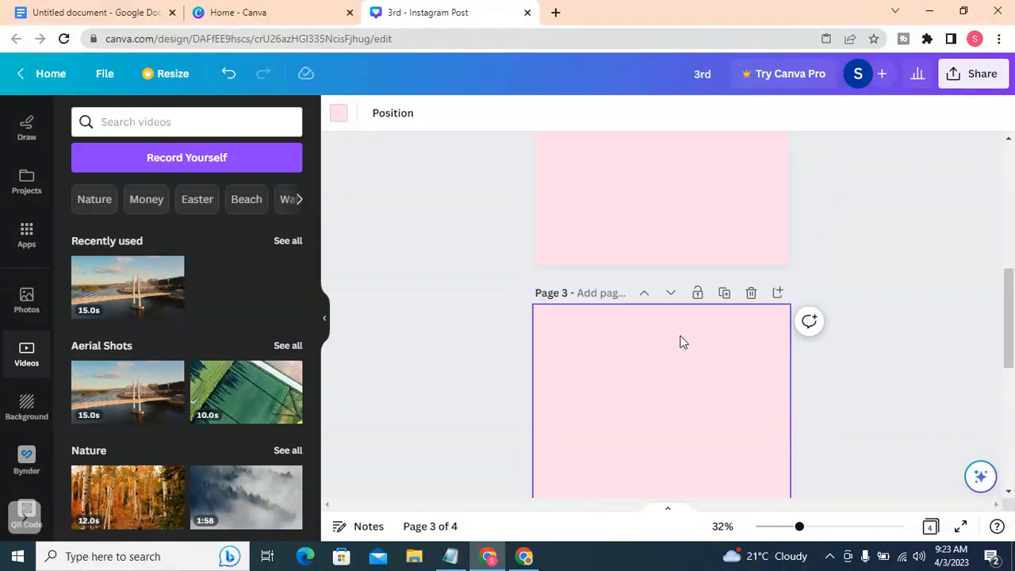
{"action": "scroll", "coordinate": [690, 321], "scroll_direction": "down", "scroll_amount": 1}
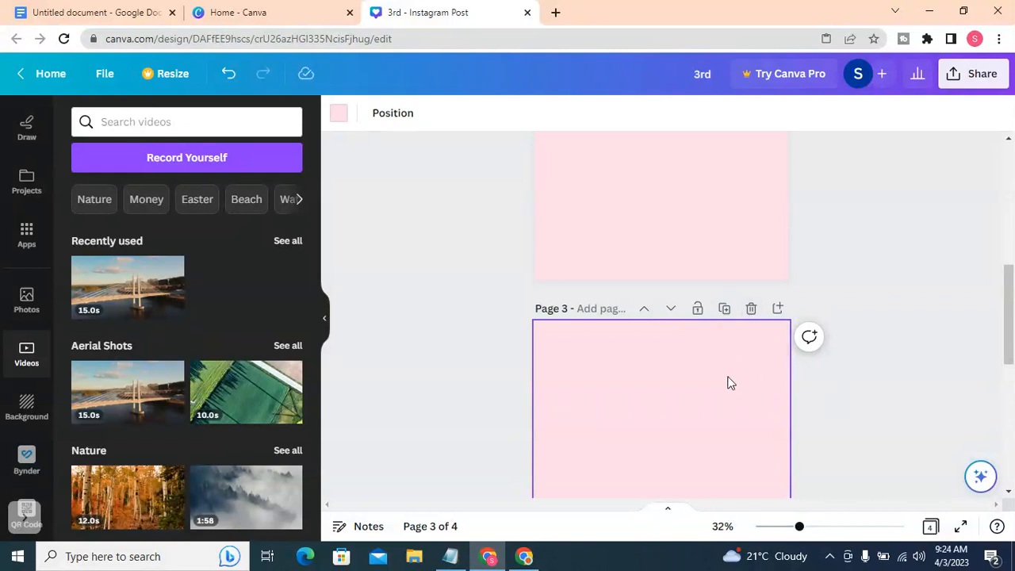
{"action": "left_click", "coordinate": [751, 310]}
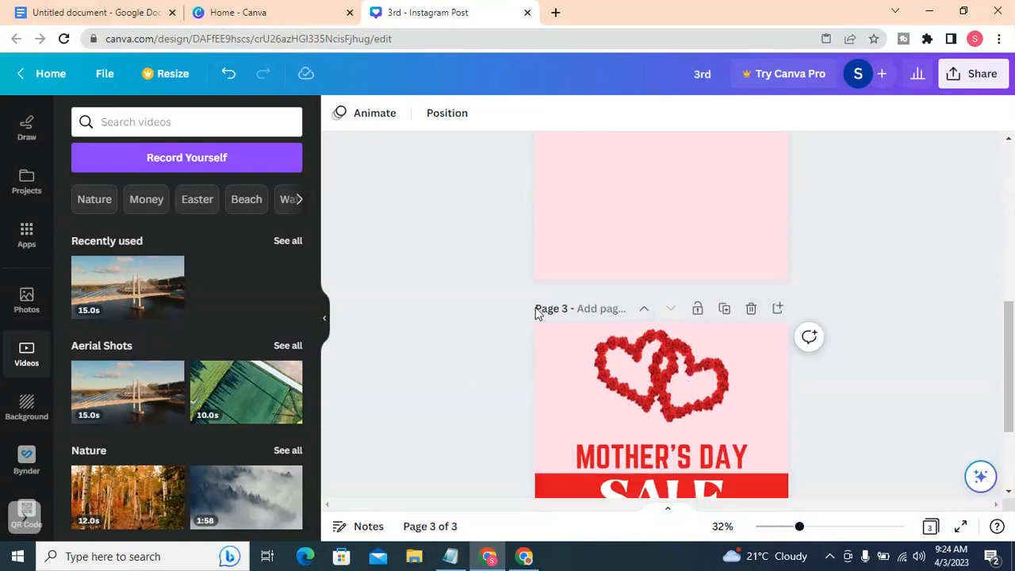
Add a blank page after the Mother's Day page, move it up one place and back down to page 4.
{"action": "left_click", "coordinate": [779, 309]}
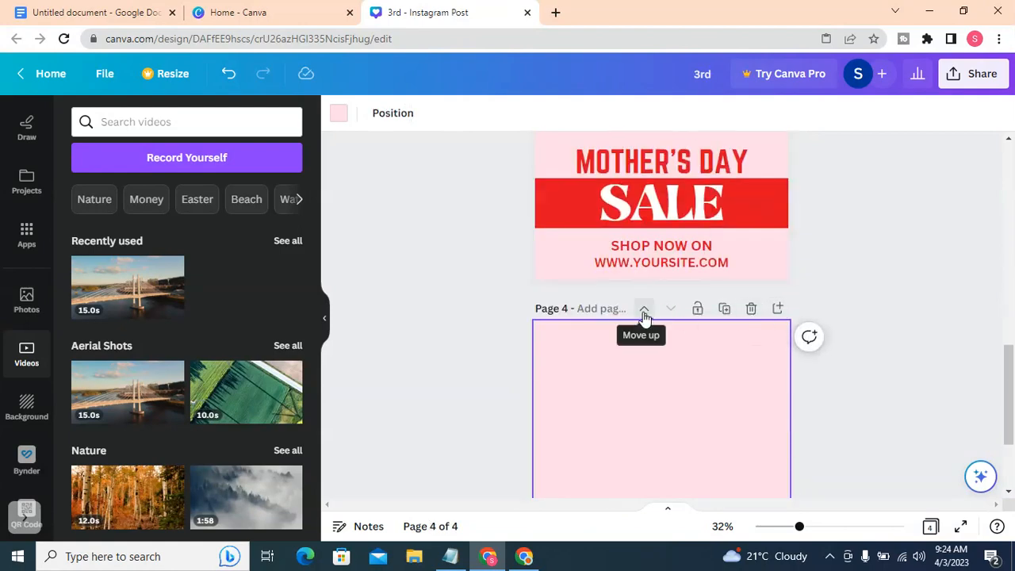
{"action": "left_click", "coordinate": [644, 313]}
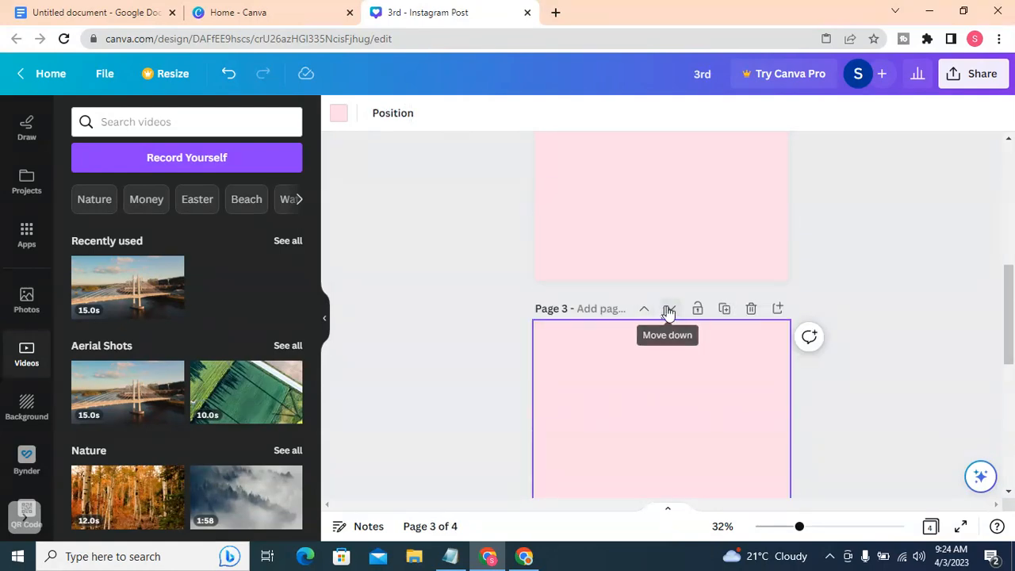
{"action": "left_click", "coordinate": [669, 311]}
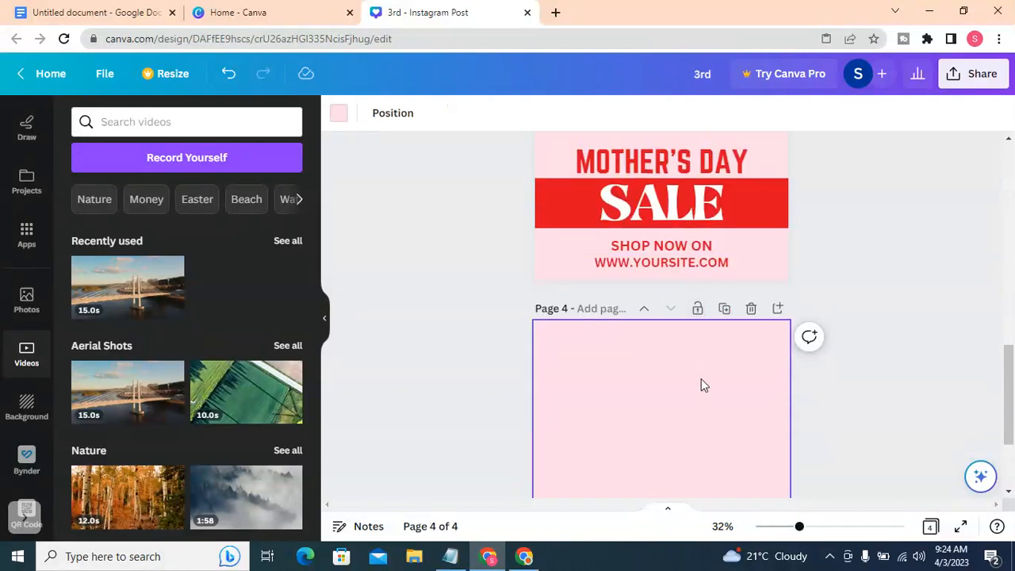
Lock and duplicate the blank page 4, and unlock and delete both the copy and the original.
{"action": "left_click", "coordinate": [698, 309]}
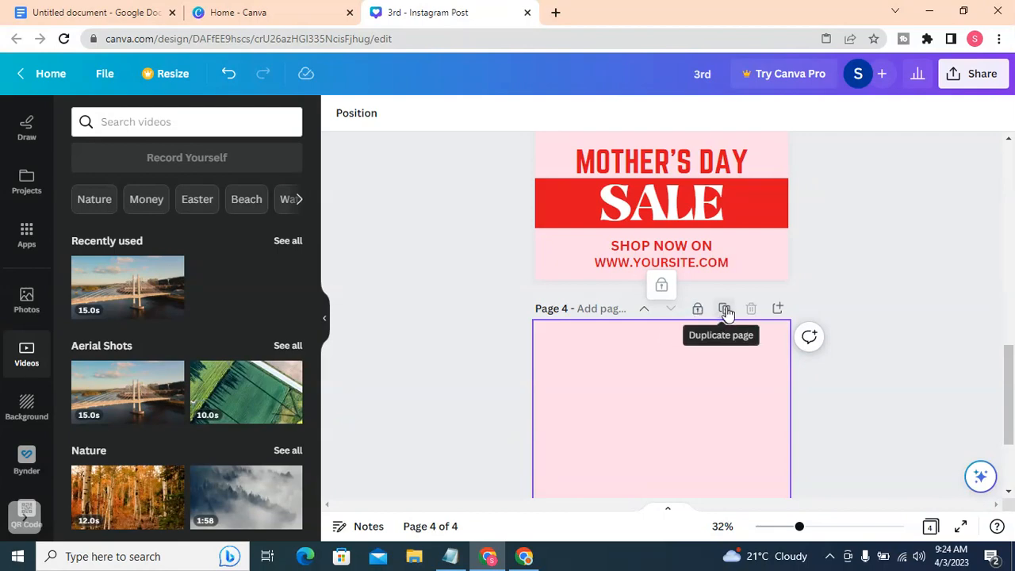
{"action": "left_click", "coordinate": [724, 309]}
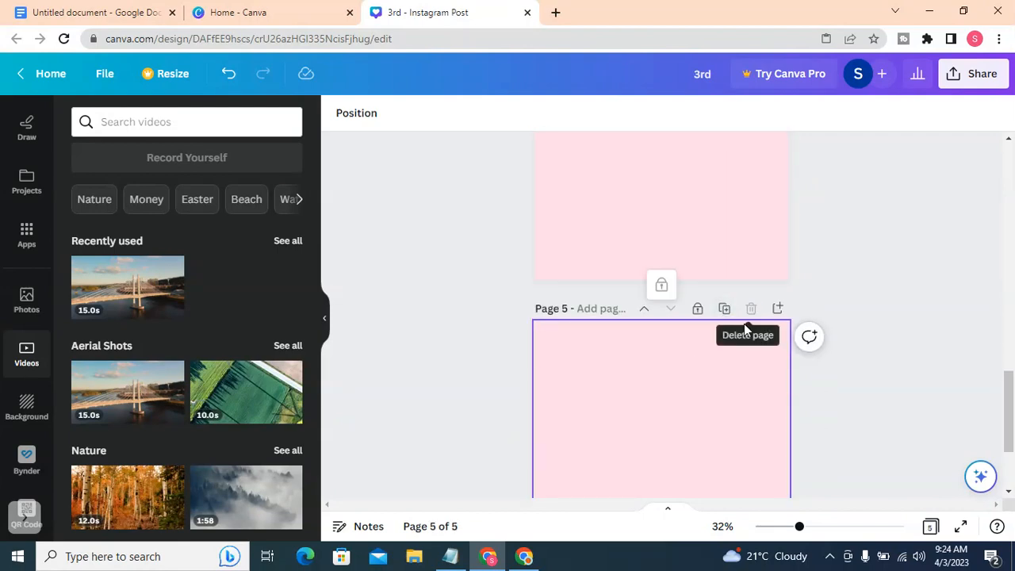
{"action": "left_click", "coordinate": [696, 309]}
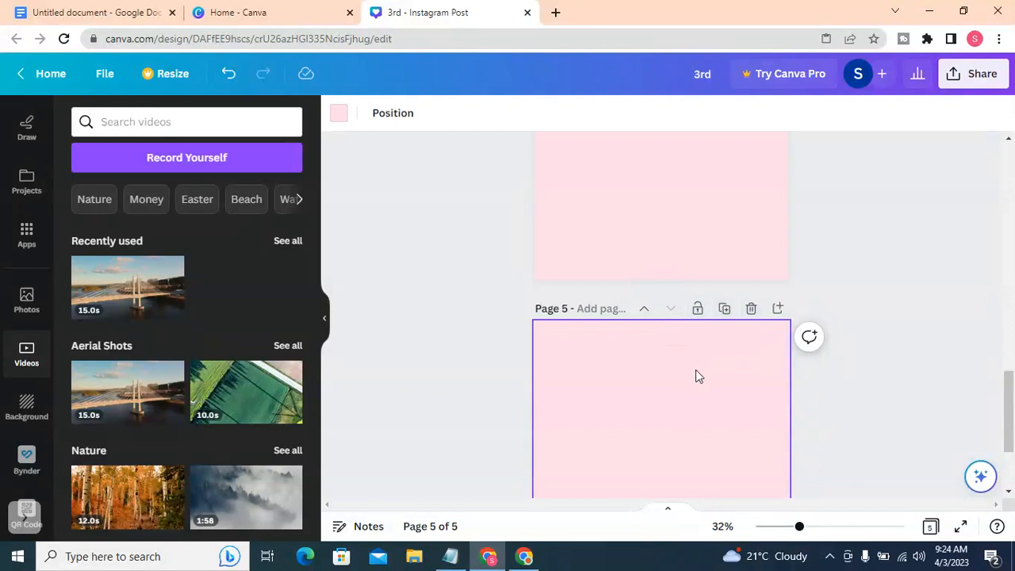
{"action": "left_click", "coordinate": [751, 309]}
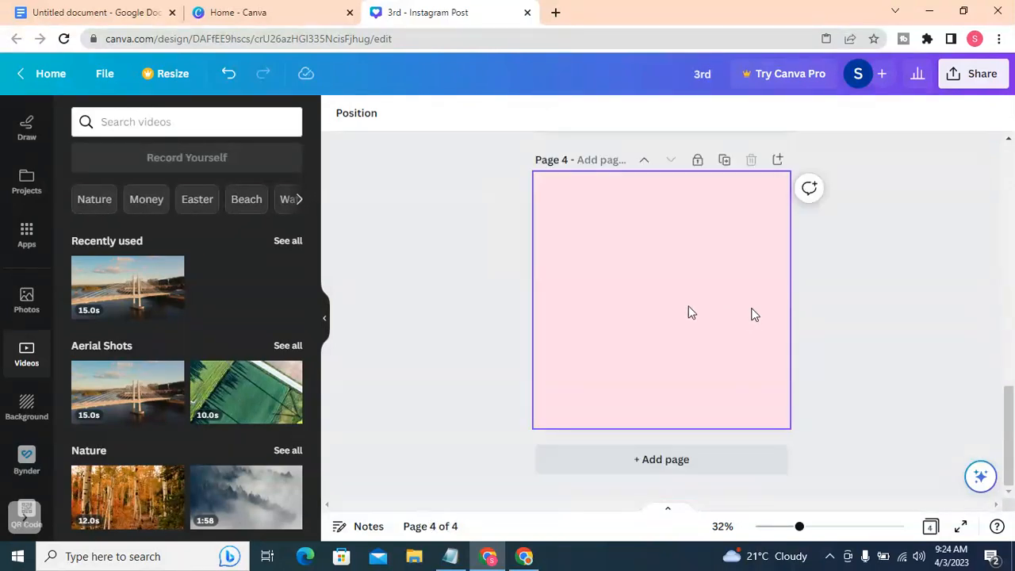
{"action": "scroll", "coordinate": [733, 250], "scroll_direction": "up", "scroll_amount": 1}
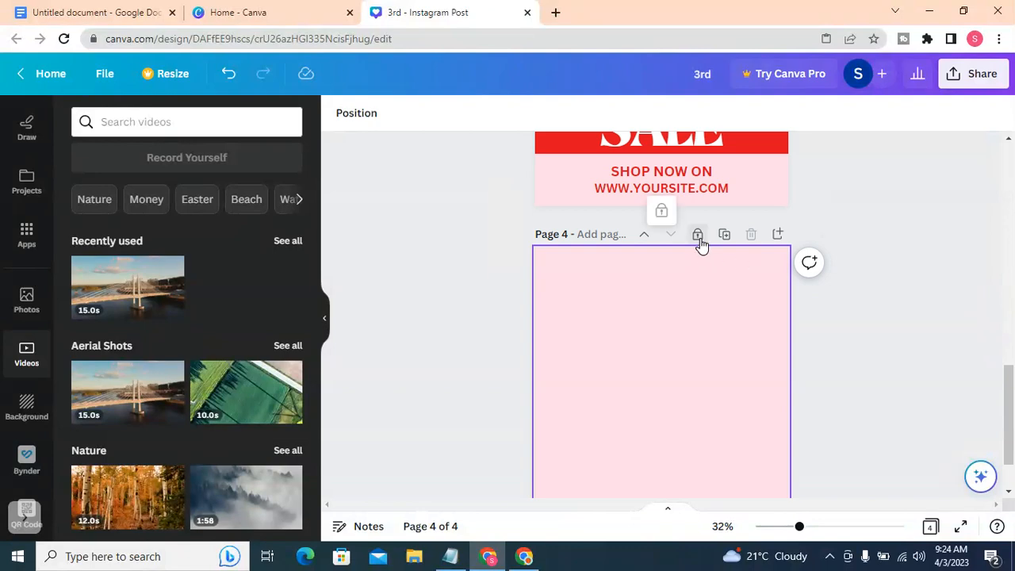
{"action": "left_click", "coordinate": [751, 234]}
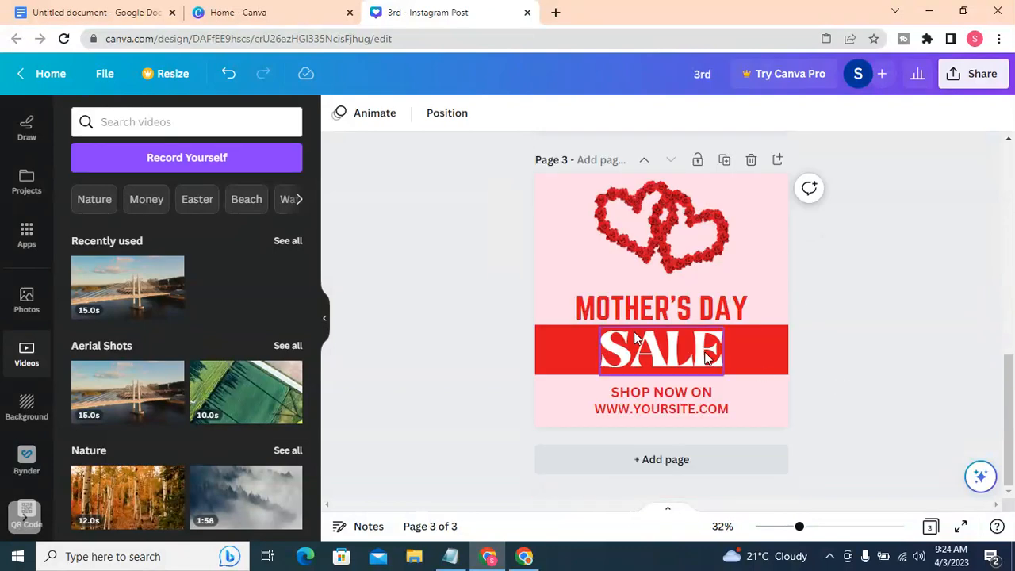
{"action": "scroll", "coordinate": [635, 338], "scroll_direction": "up", "scroll_amount": 5}
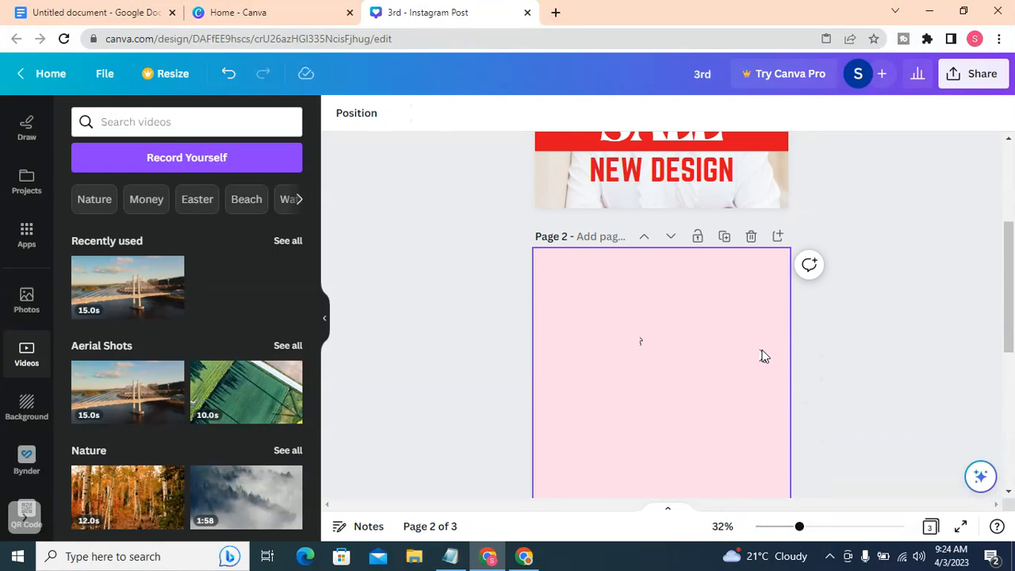
{"action": "scroll", "coordinate": [762, 356], "scroll_direction": "up", "scroll_amount": 3}
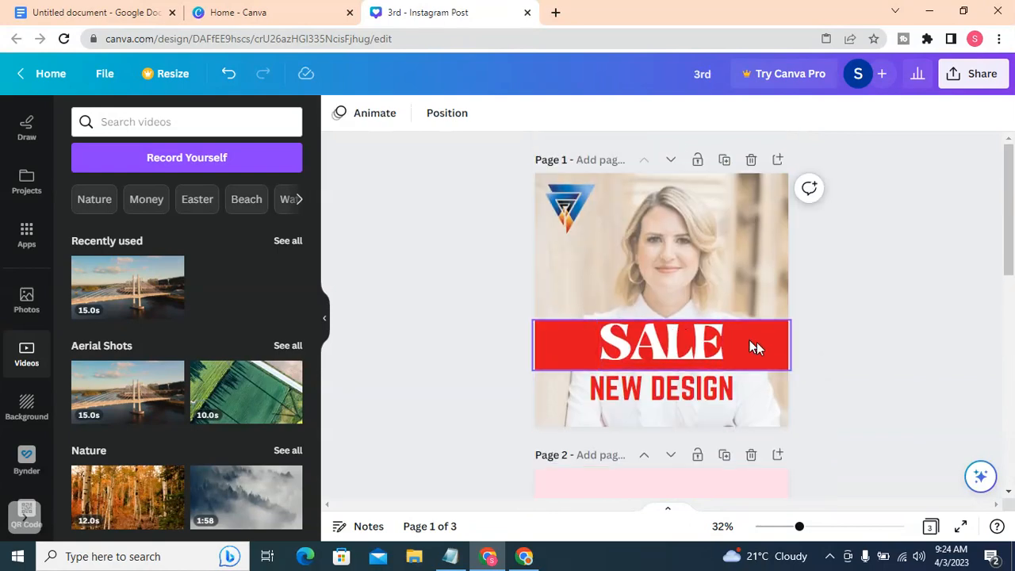
{"action": "left_click", "coordinate": [705, 340]}
{"action": "left_click", "coordinate": [876, 340]}
{"action": "left_click", "coordinate": [704, 345]}
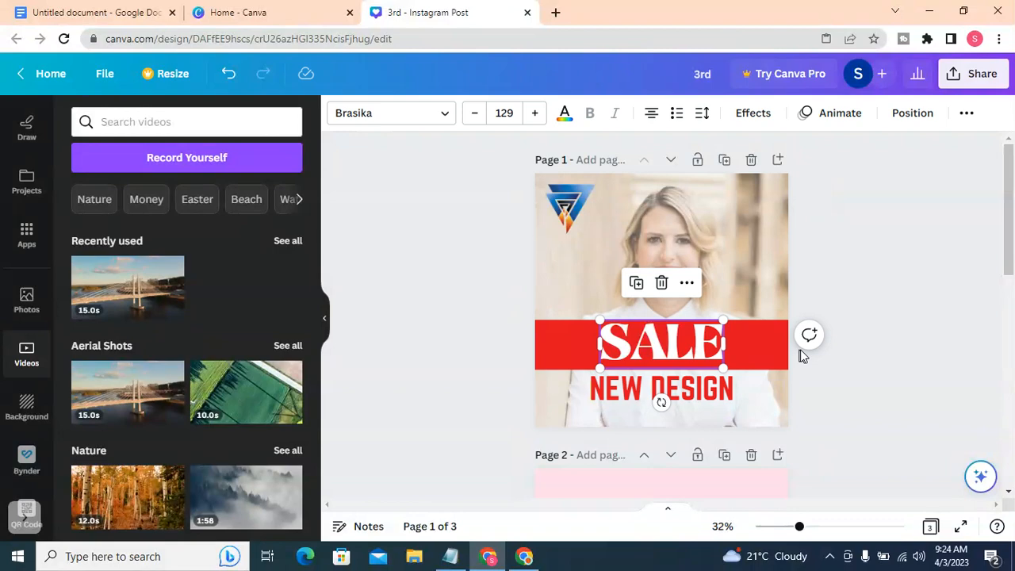
{"action": "key", "text": "Down"}
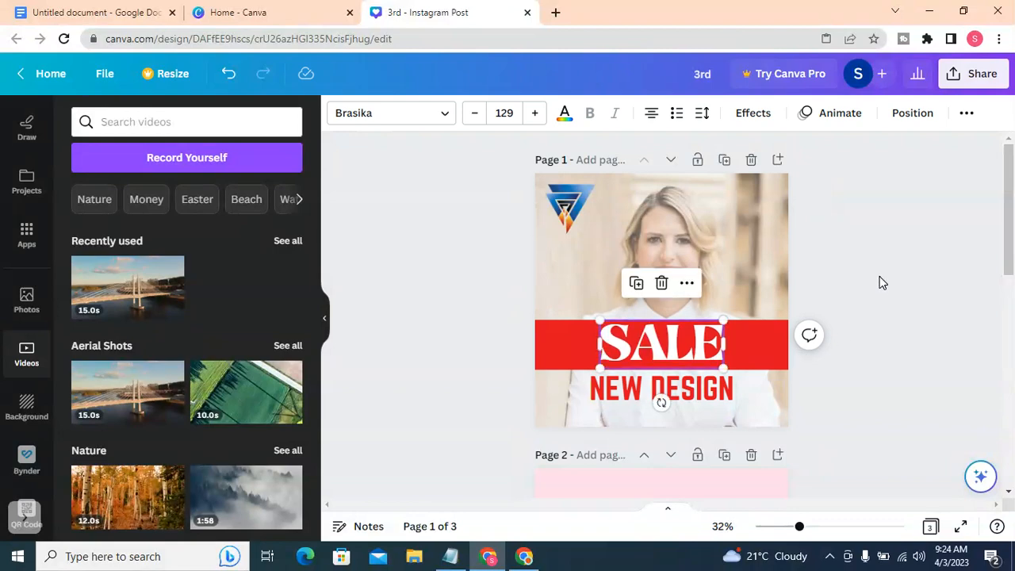
{"action": "left_click", "coordinate": [880, 280]}
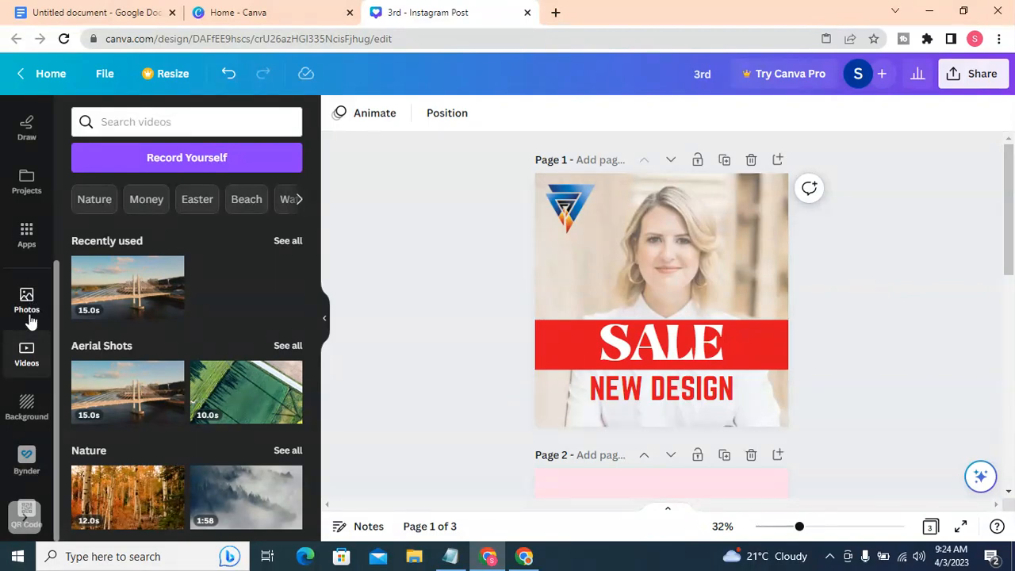
Insert the 15-second bridge video from Aerial Shots on the blank page 2, enlarge it and place it along the page's lower edge.
{"action": "scroll", "coordinate": [797, 374], "scroll_direction": "down", "scroll_amount": 2}
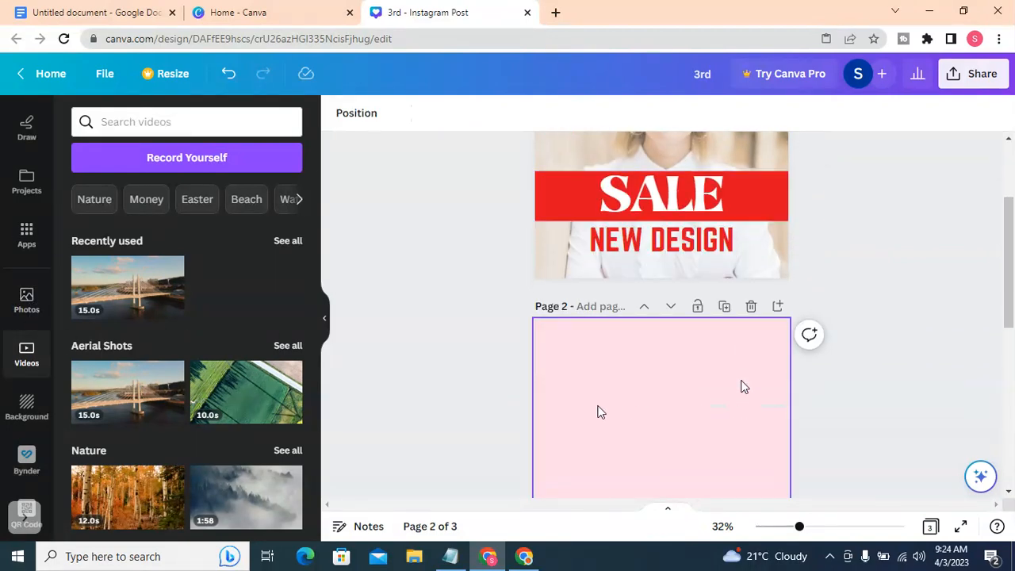
{"action": "scroll", "coordinate": [717, 406], "scroll_direction": "down", "scroll_amount": 2}
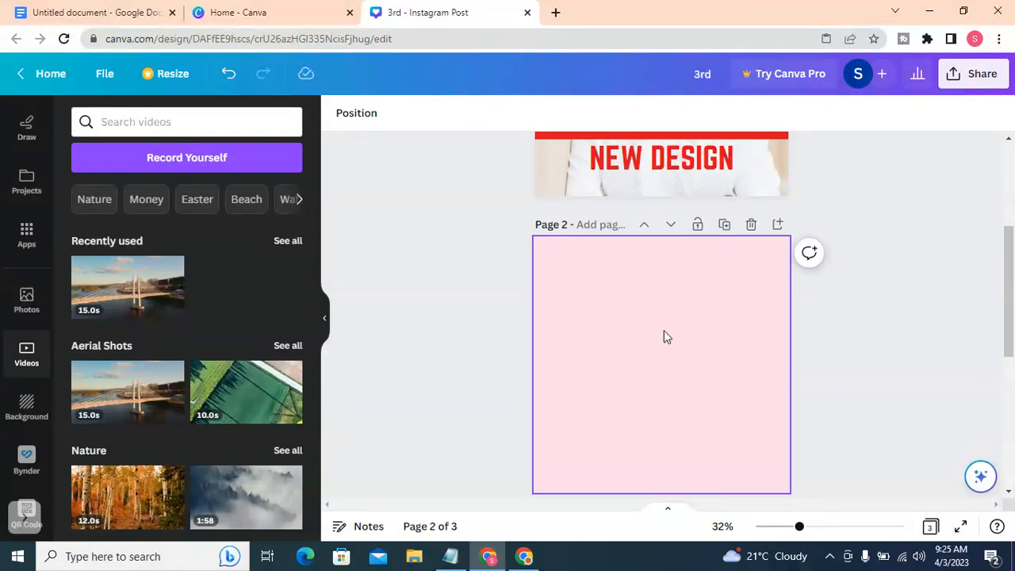
{"action": "scroll", "coordinate": [663, 336], "scroll_direction": "down", "scroll_amount": 1}
{"action": "left_click", "coordinate": [664, 309]}
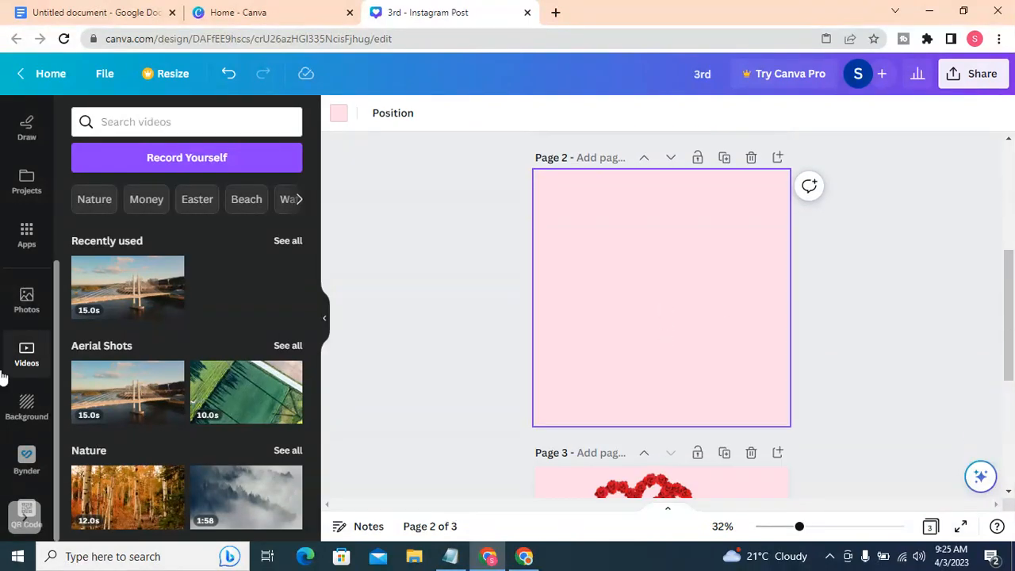
{"action": "left_click", "coordinate": [107, 386]}
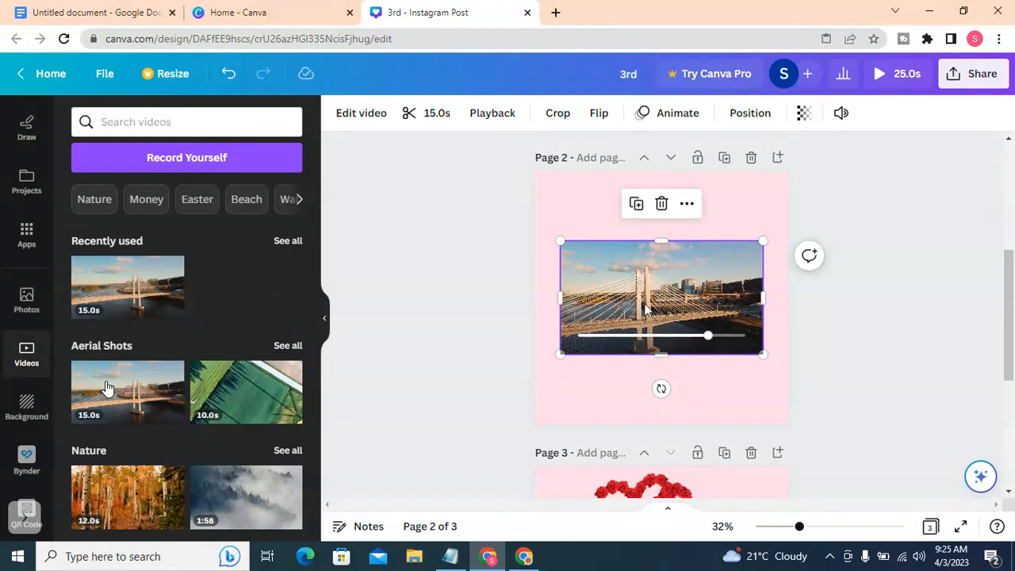
{"action": "left_click_drag", "start_coordinate": [758, 241], "coordinate": [795, 223]}
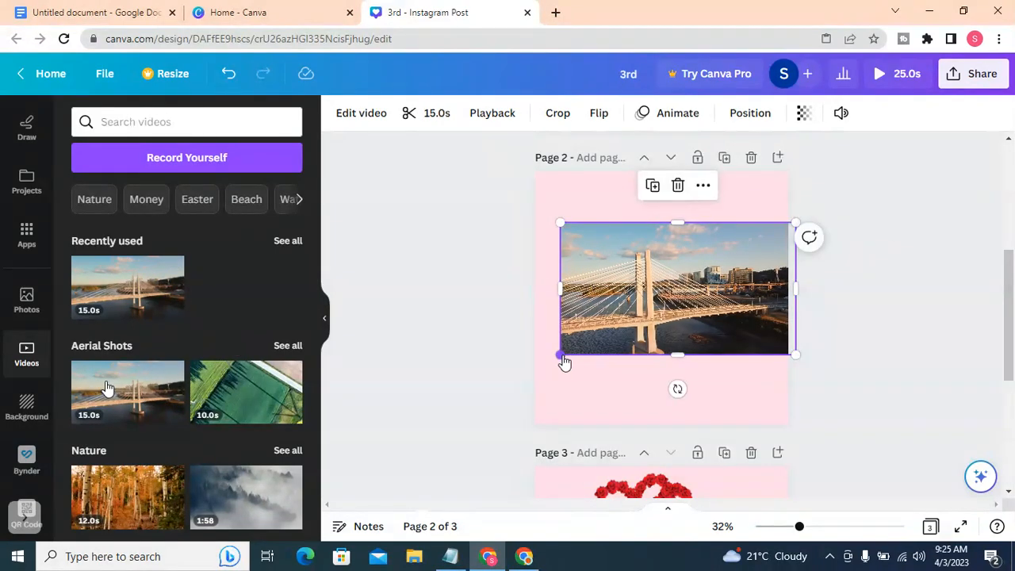
{"action": "left_click_drag", "start_coordinate": [723, 288], "coordinate": [710, 357]}
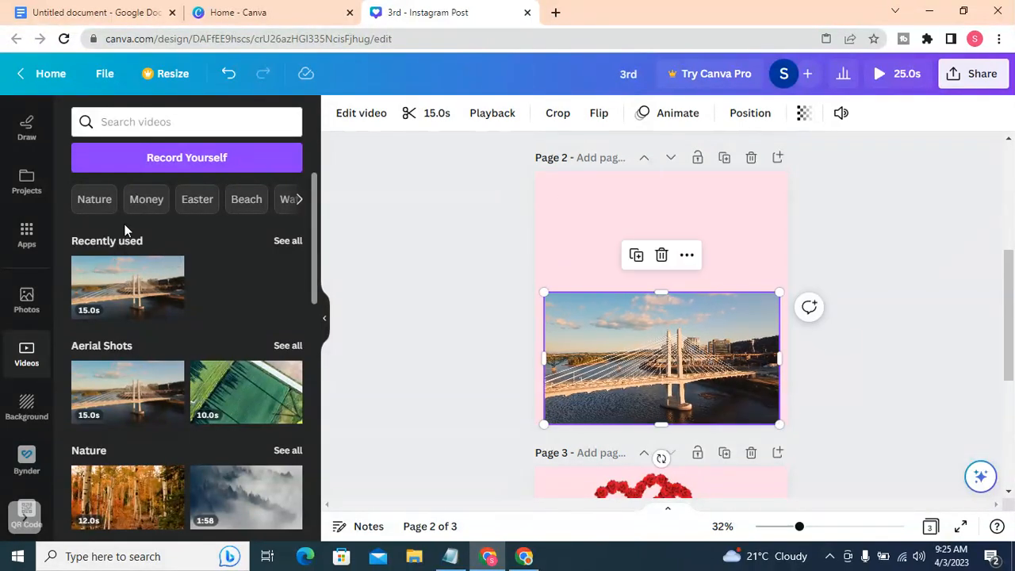
Browse the stock videos by the Nature, Sunrise and Sunset topics and look through the sunset clips.
{"action": "scroll", "coordinate": [150, 308], "scroll_direction": "down", "scroll_amount": 2}
{"action": "scroll", "coordinate": [150, 307], "scroll_direction": "up", "scroll_amount": 3}
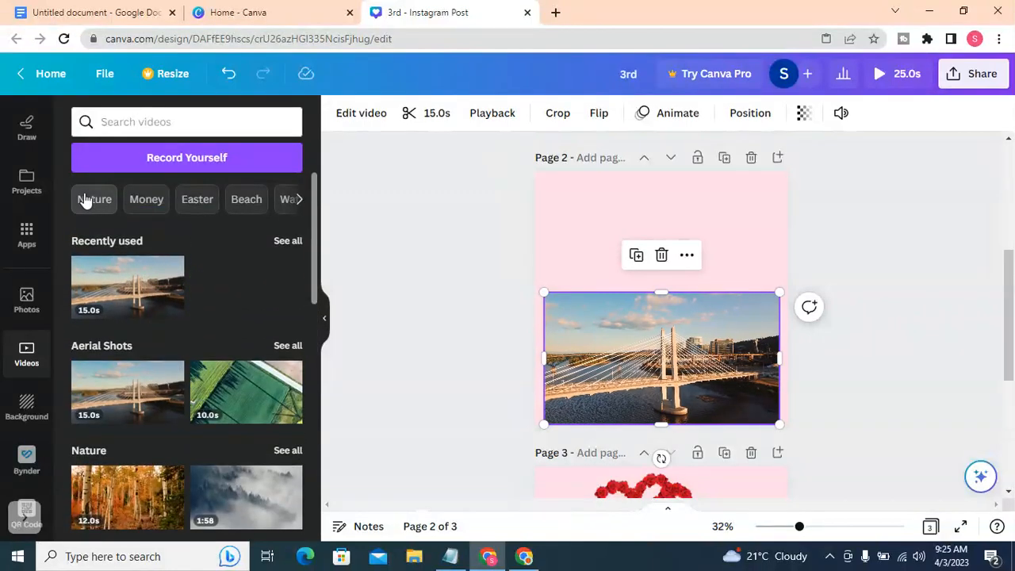
{"action": "left_click", "coordinate": [96, 205]}
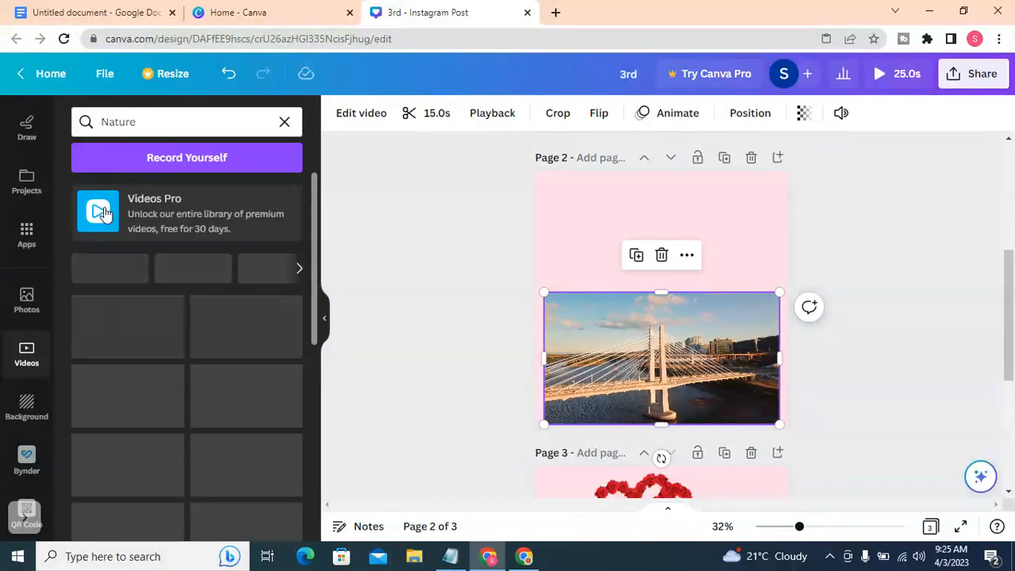
{"action": "left_click", "coordinate": [143, 271]}
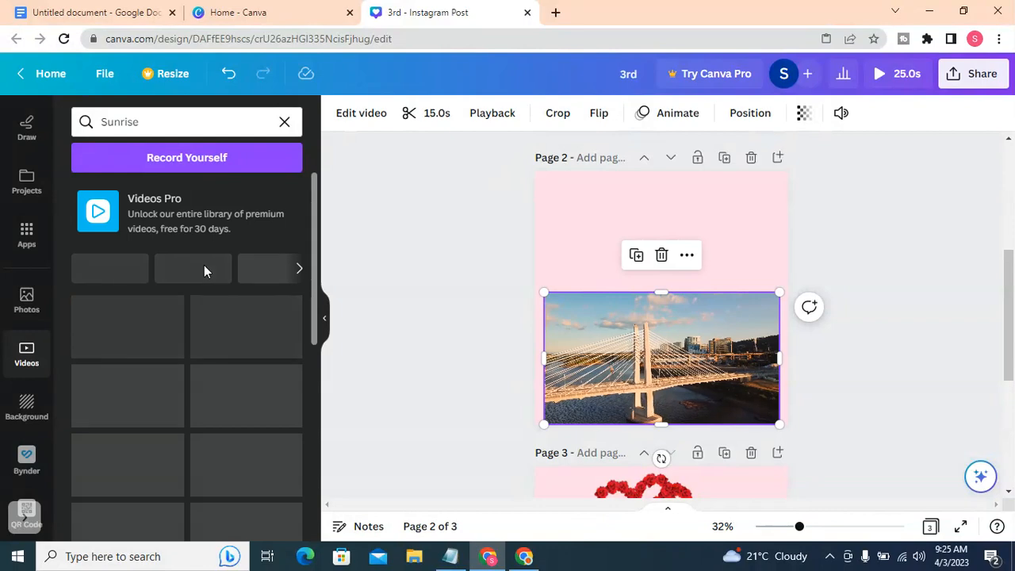
{"action": "left_click", "coordinate": [238, 274]}
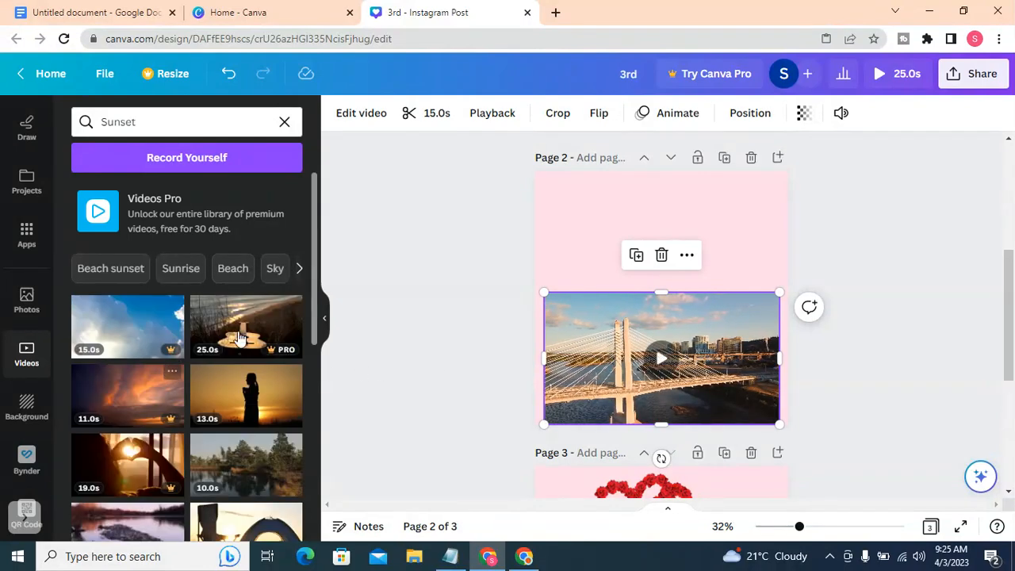
{"action": "scroll", "coordinate": [280, 426], "scroll_direction": "down", "scroll_amount": 3}
{"action": "scroll", "coordinate": [208, 448], "scroll_direction": "down", "scroll_amount": 3}
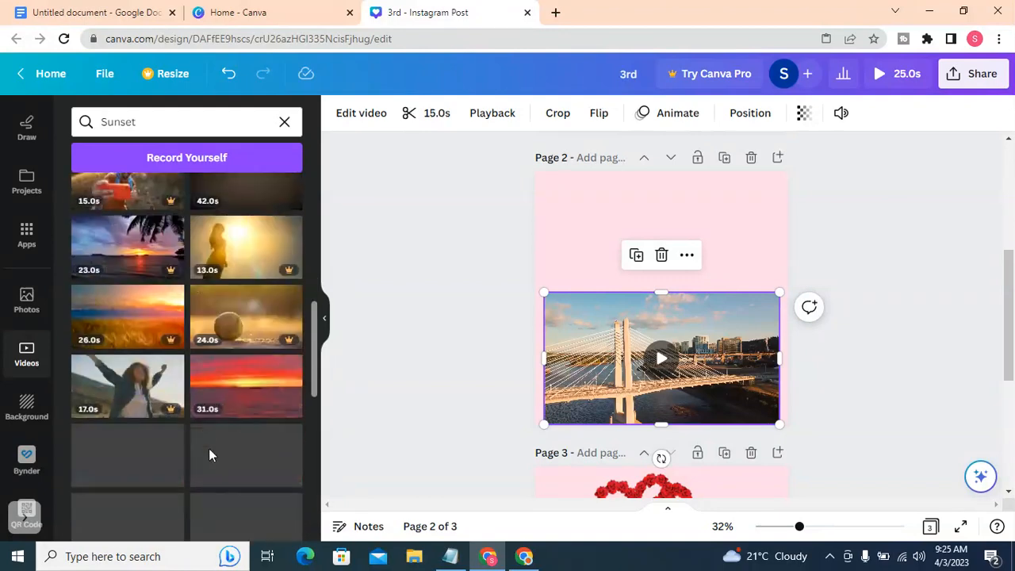
{"action": "scroll", "coordinate": [158, 409], "scroll_direction": "up", "scroll_amount": 6}
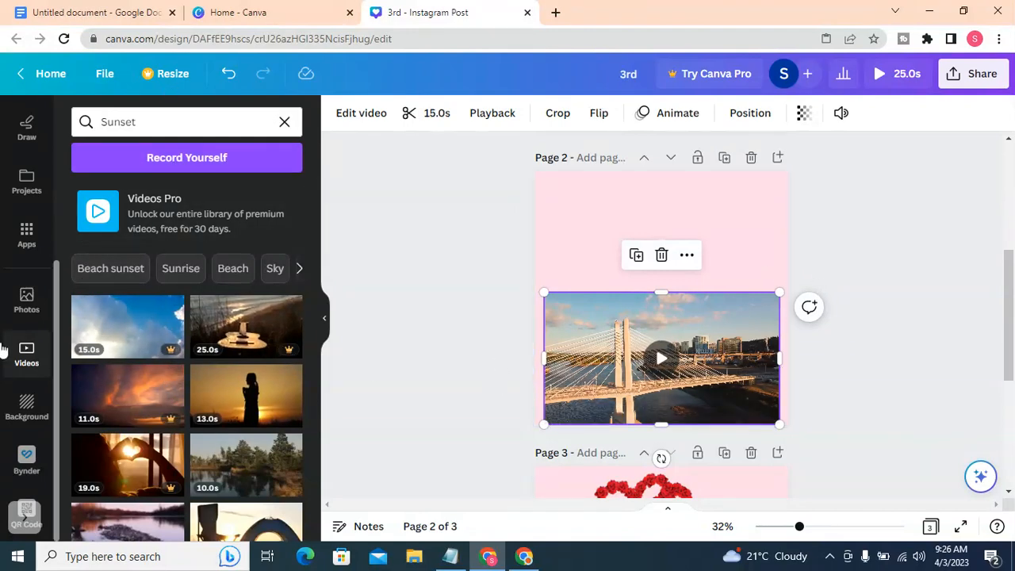
Display the available backgrounds and delete the bridge video from page 2.
{"action": "left_click", "coordinate": [492, 341]}
{"action": "left_click", "coordinate": [636, 340]}
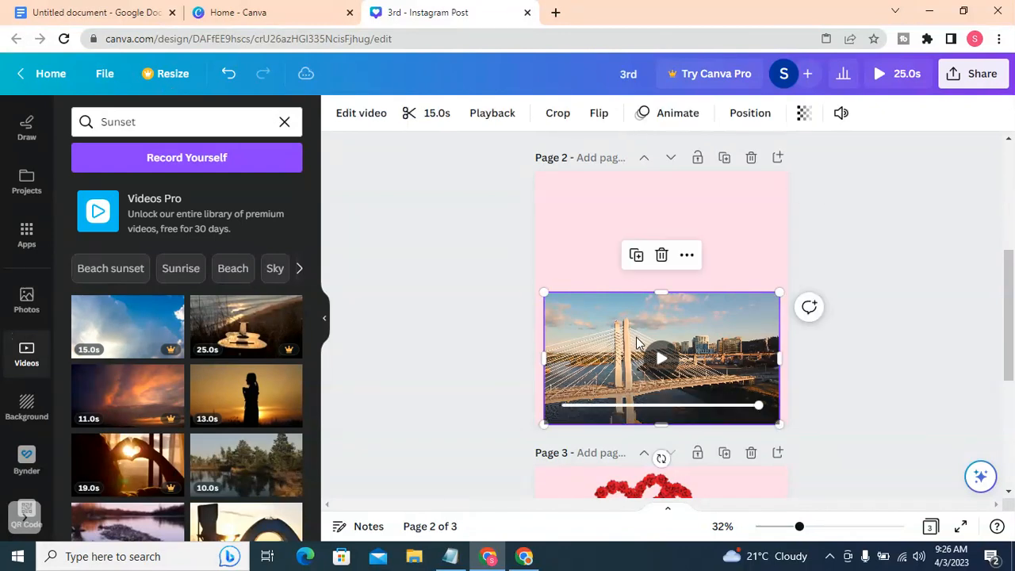
{"action": "left_click", "coordinate": [27, 409]}
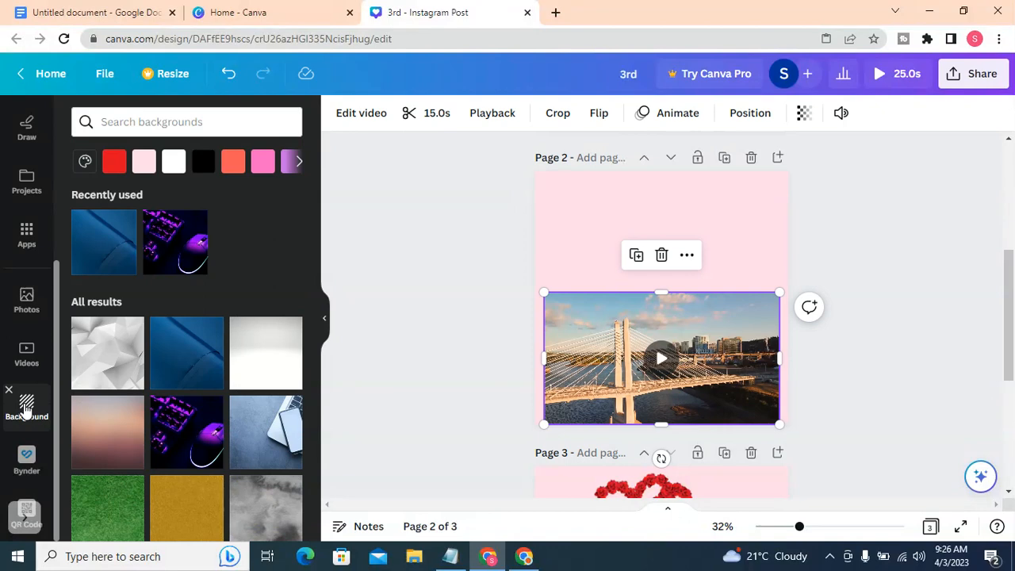
{"action": "left_click", "coordinate": [622, 208]}
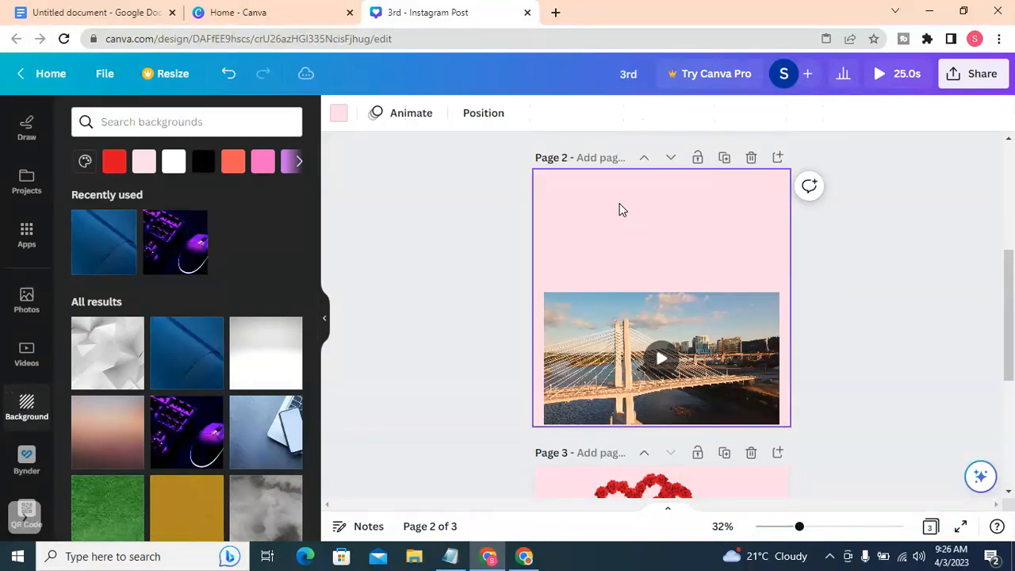
{"action": "left_click", "coordinate": [692, 324]}
{"action": "key", "text": "Delete"}
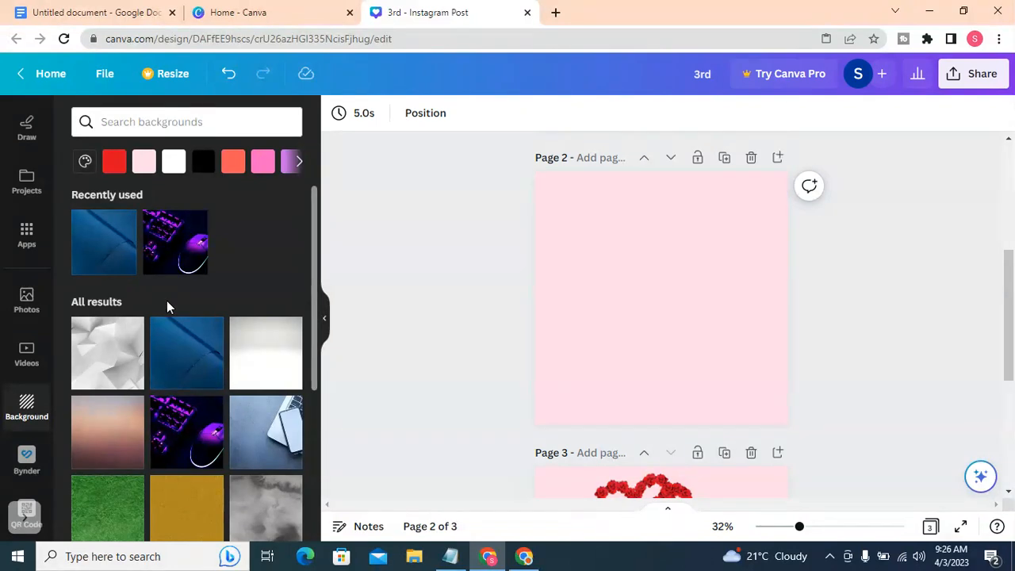
Apply the grey geometric background to page 2 and replace it with the blurred orange-to-brown gradient background.
{"action": "scroll", "coordinate": [166, 300], "scroll_direction": "down", "scroll_amount": 1}
{"action": "left_click", "coordinate": [100, 277]}
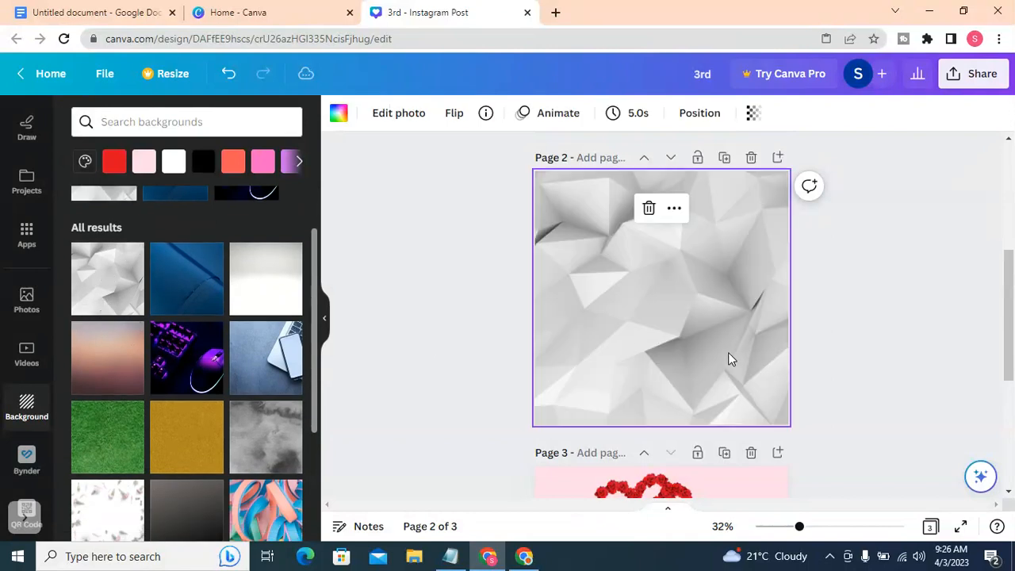
{"action": "left_click", "coordinate": [118, 374]}
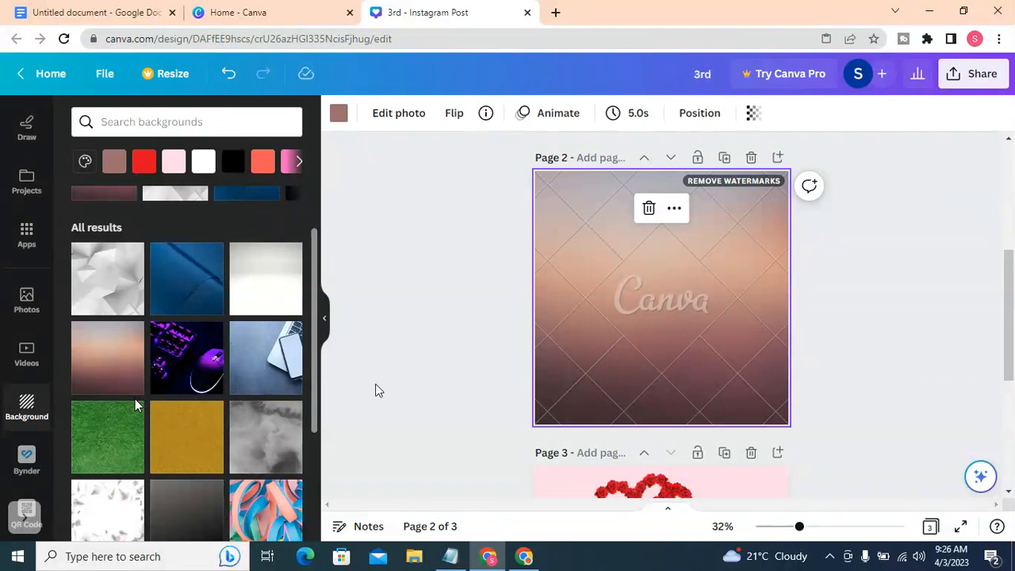
Apply the white scattered-petals background to page 2 and replace it with the peach rose bouquet background.
{"action": "scroll", "coordinate": [107, 413], "scroll_direction": "down", "scroll_amount": 3}
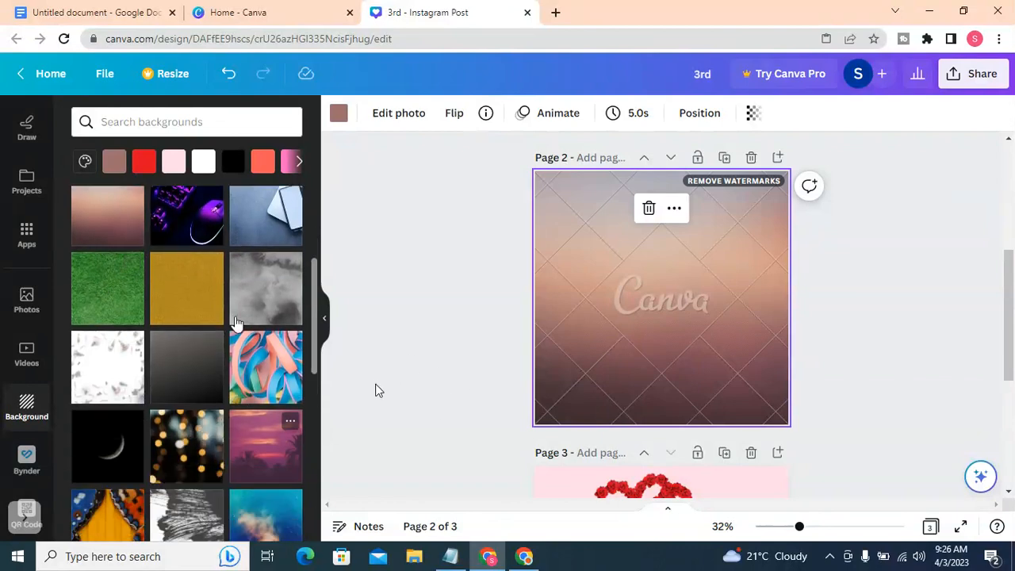
{"action": "left_click", "coordinate": [121, 361]}
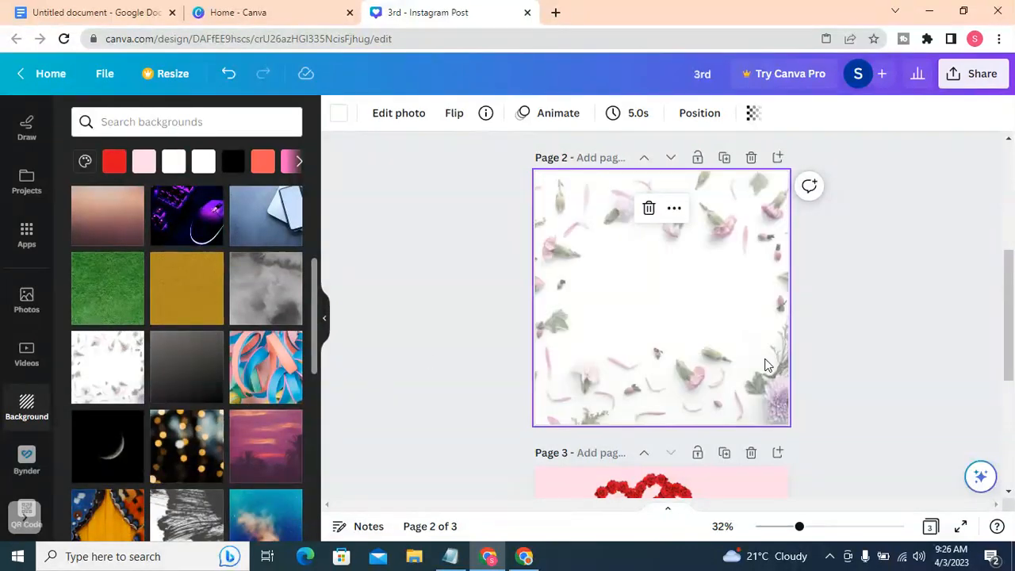
{"action": "scroll", "coordinate": [168, 397], "scroll_direction": "down", "scroll_amount": 4}
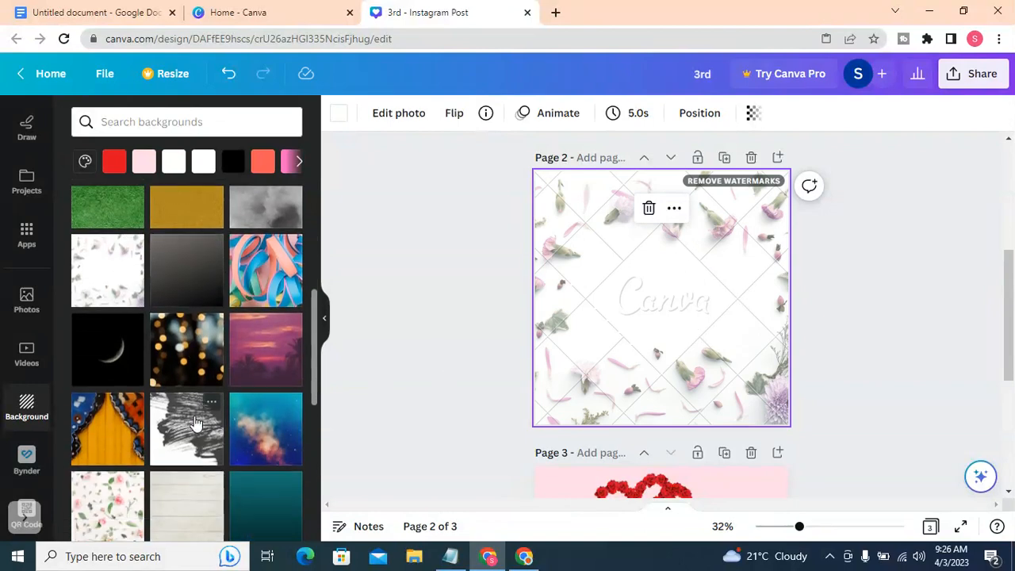
{"action": "scroll", "coordinate": [187, 322], "scroll_direction": "down", "scroll_amount": 2}
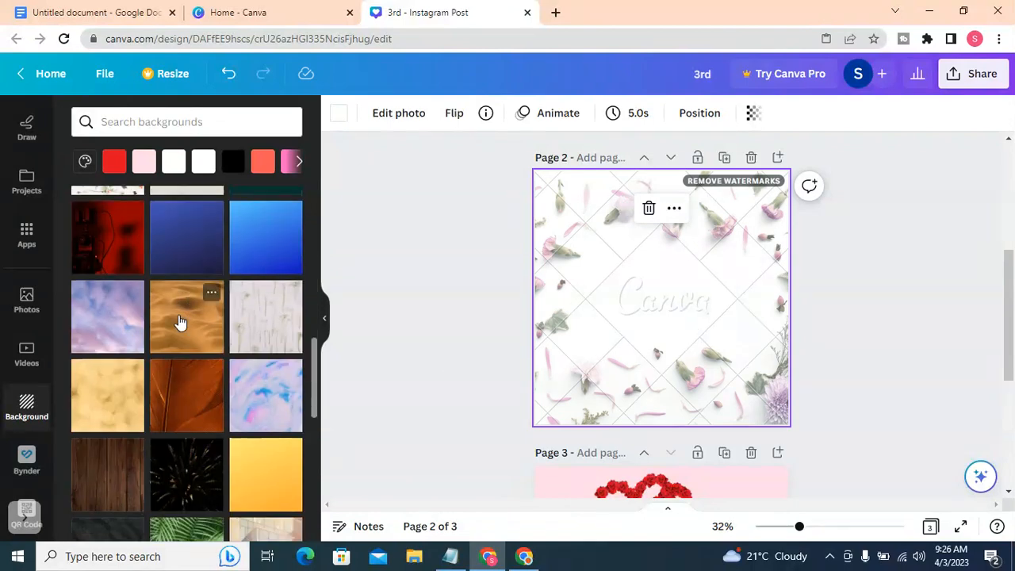
{"action": "scroll", "coordinate": [180, 321], "scroll_direction": "up", "scroll_amount": 7}
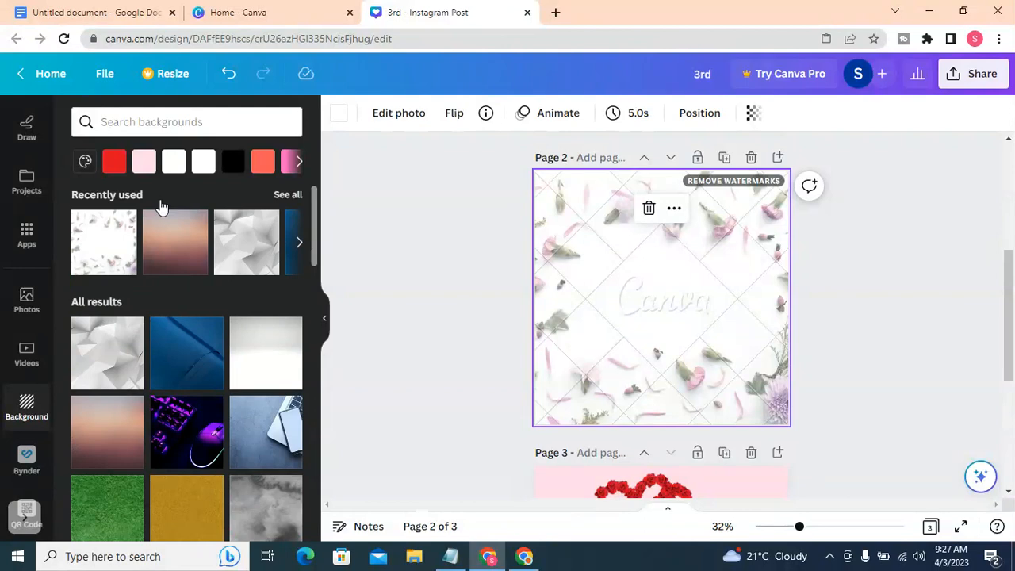
{"action": "scroll", "coordinate": [178, 411], "scroll_direction": "down", "scroll_amount": 4}
{"action": "scroll", "coordinate": [177, 401], "scroll_direction": "down", "scroll_amount": 10}
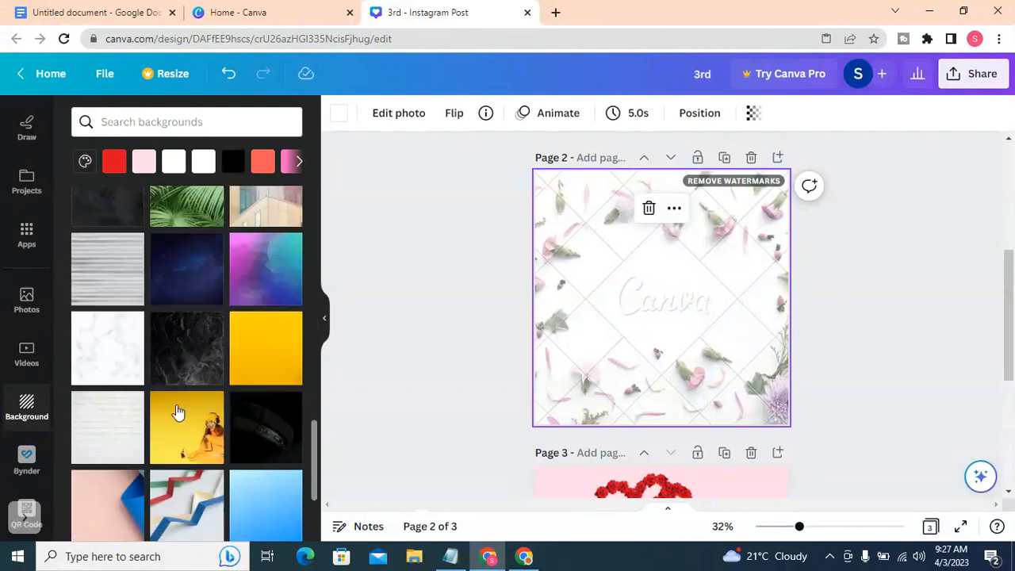
{"action": "left_click", "coordinate": [179, 270]}
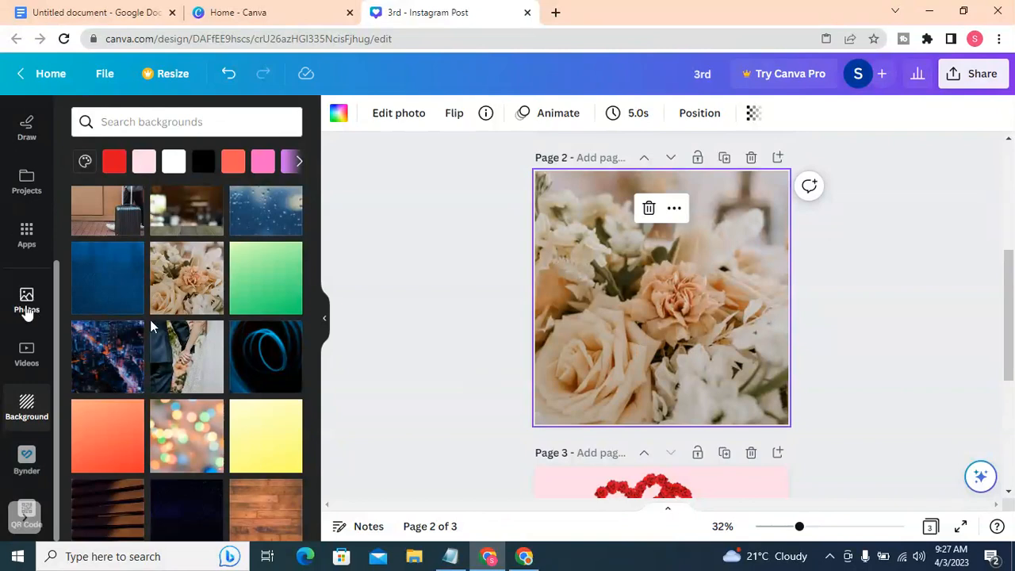
{"action": "scroll", "coordinate": [743, 321], "scroll_direction": "up", "scroll_amount": 2}
{"action": "scroll", "coordinate": [743, 321], "scroll_direction": "down", "scroll_amount": 2}
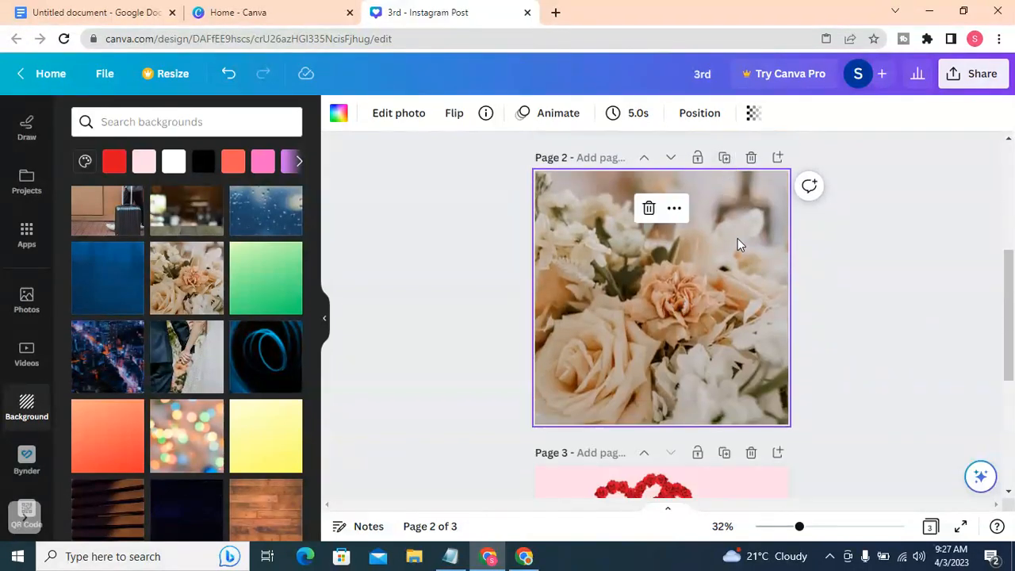
Delete the bouquet background from page 2 and fill the page with the bright blue from the logo's photo colors.
{"action": "key", "text": "Delete"}
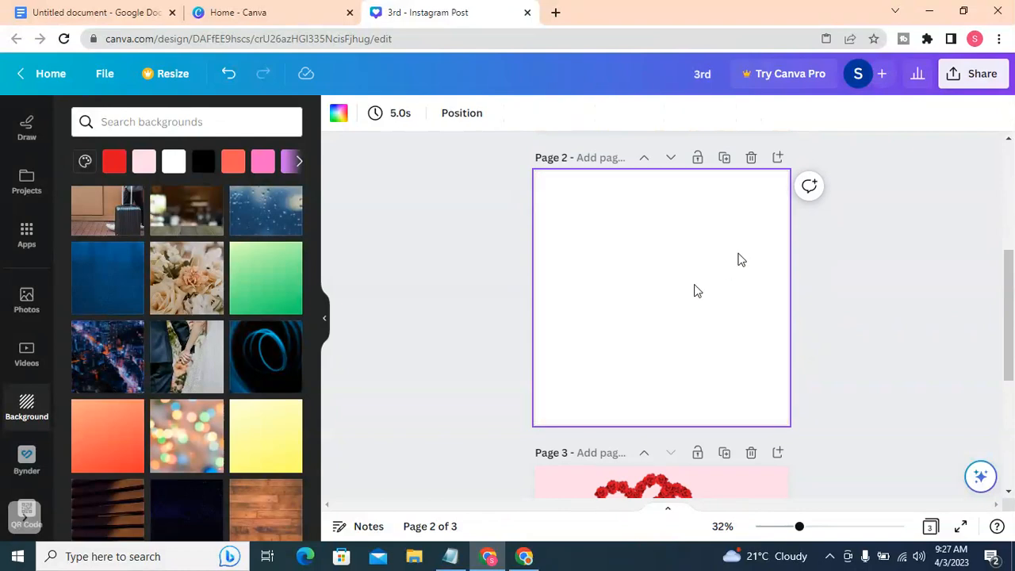
{"action": "left_click", "coordinate": [339, 114]}
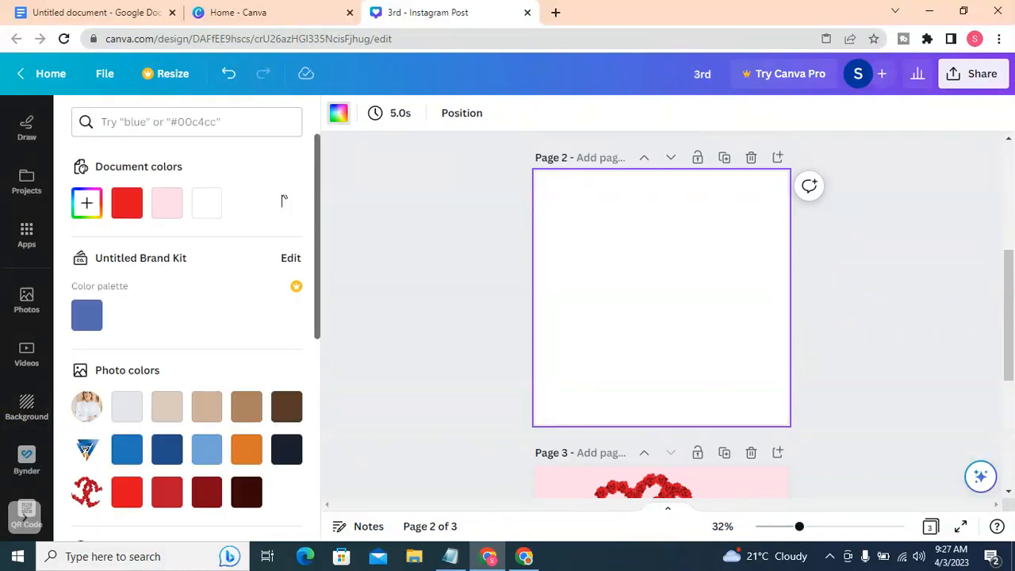
{"action": "left_click", "coordinate": [127, 449]}
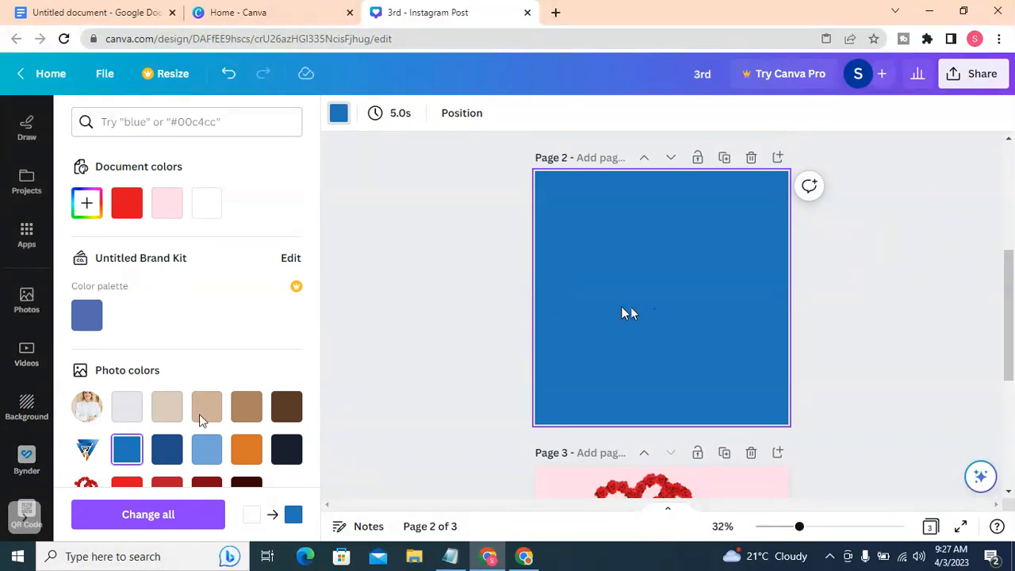
Apply the peach rose bouquet image as page 2's background.
{"action": "left_click", "coordinate": [26, 409]}
{"action": "left_click", "coordinate": [164, 278]}
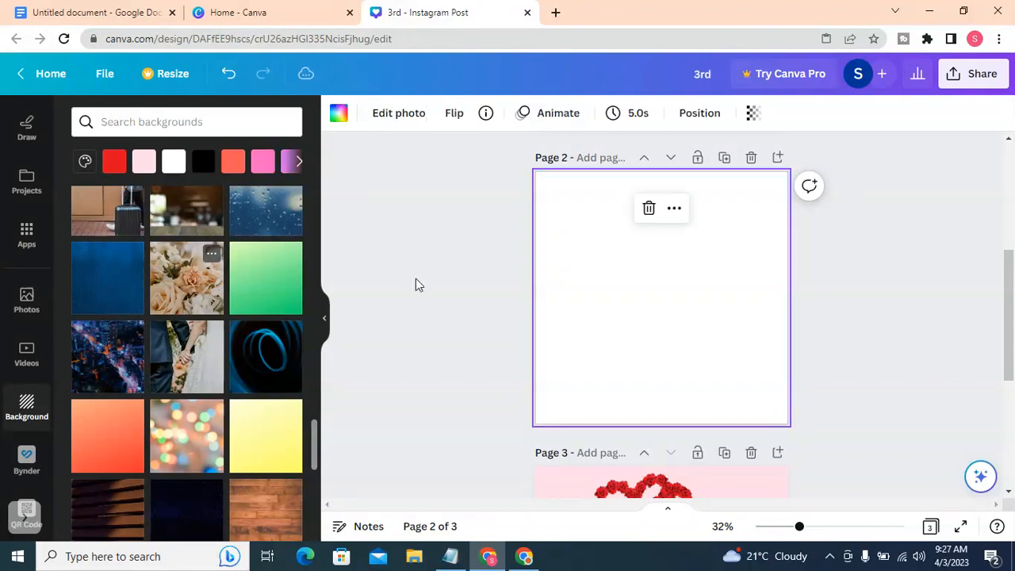
Copy the MOTHER'S DAY heading from page 3 and place it across the middle of page 2.
{"action": "scroll", "coordinate": [747, 307], "scroll_direction": "down", "scroll_amount": 5}
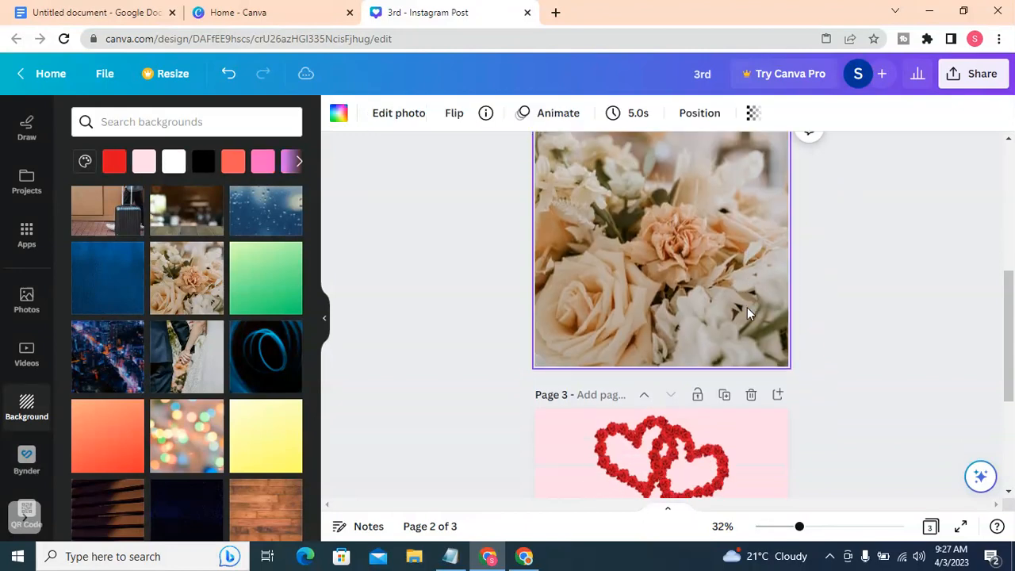
{"action": "left_click", "coordinate": [655, 384]}
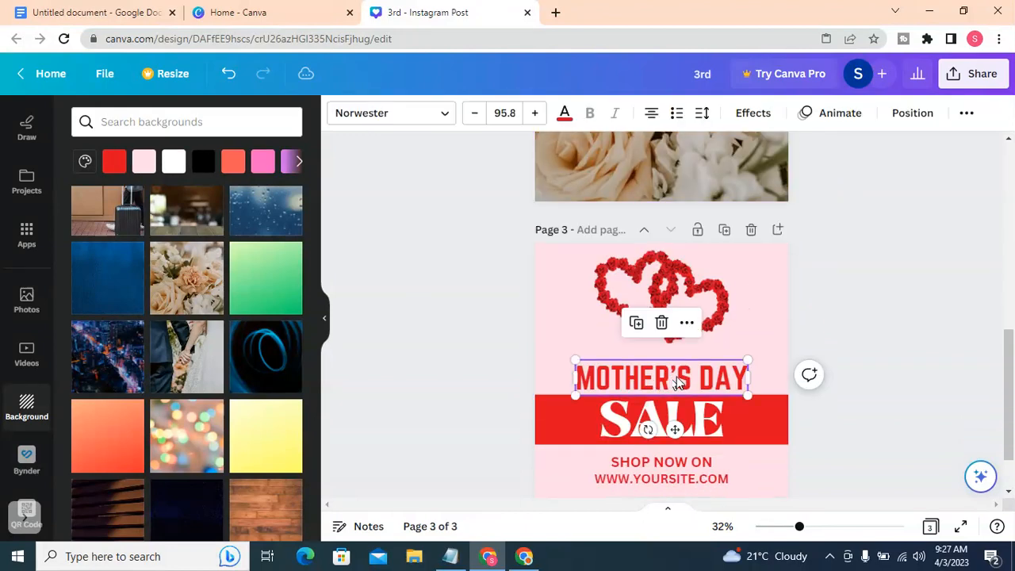
{"action": "right_click", "coordinate": [677, 382]}
{"action": "left_click", "coordinate": [735, 319]}
{"action": "left_click_drag", "start_coordinate": [664, 371], "coordinate": [651, 190]}
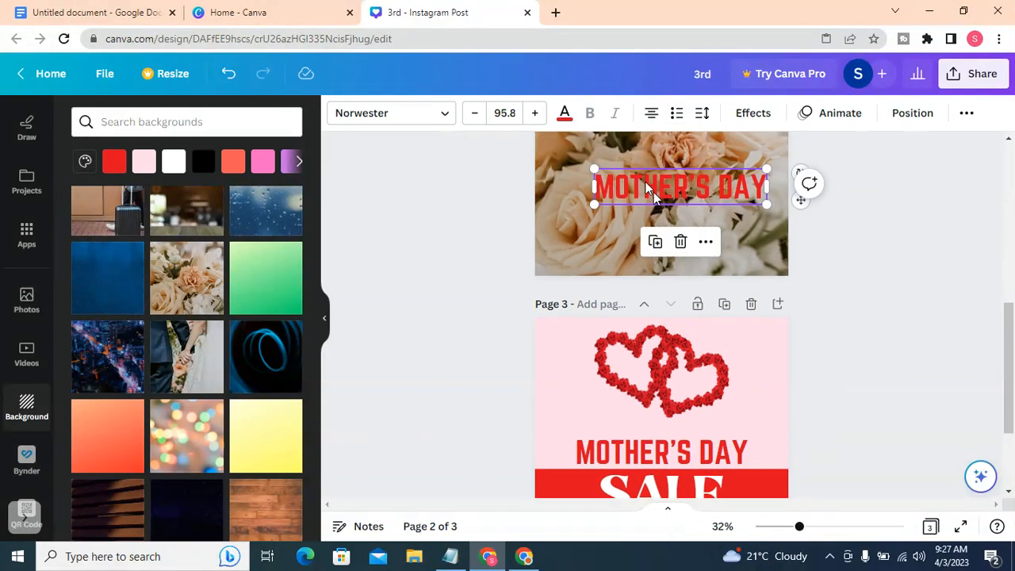
{"action": "scroll", "coordinate": [666, 214], "scroll_direction": "up", "scroll_amount": 1}
{"action": "left_click_drag", "start_coordinate": [678, 244], "coordinate": [675, 187]}
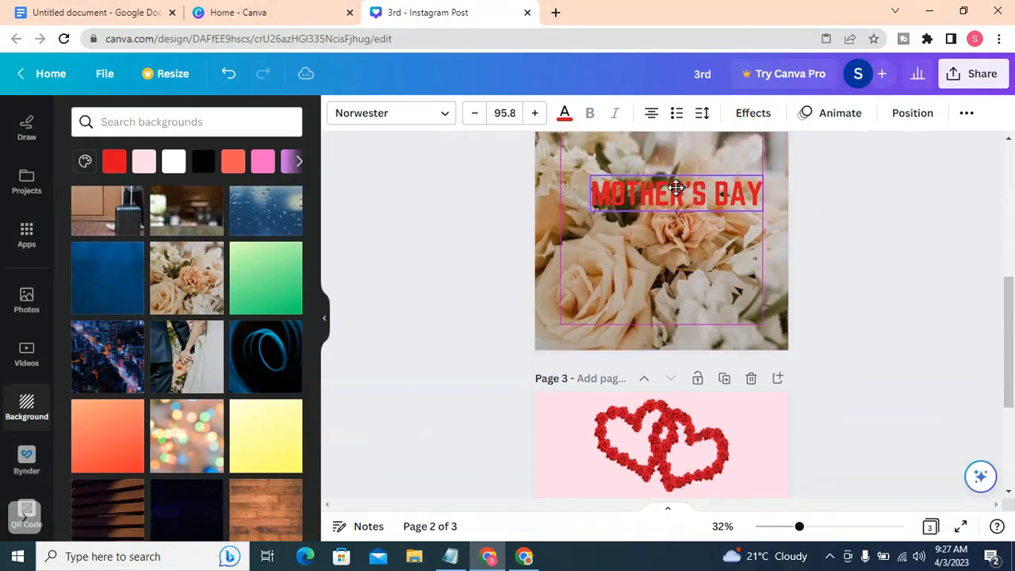
{"action": "scroll", "coordinate": [673, 191], "scroll_direction": "up", "scroll_amount": 1}
{"action": "left_click_drag", "start_coordinate": [659, 268], "coordinate": [657, 304]}
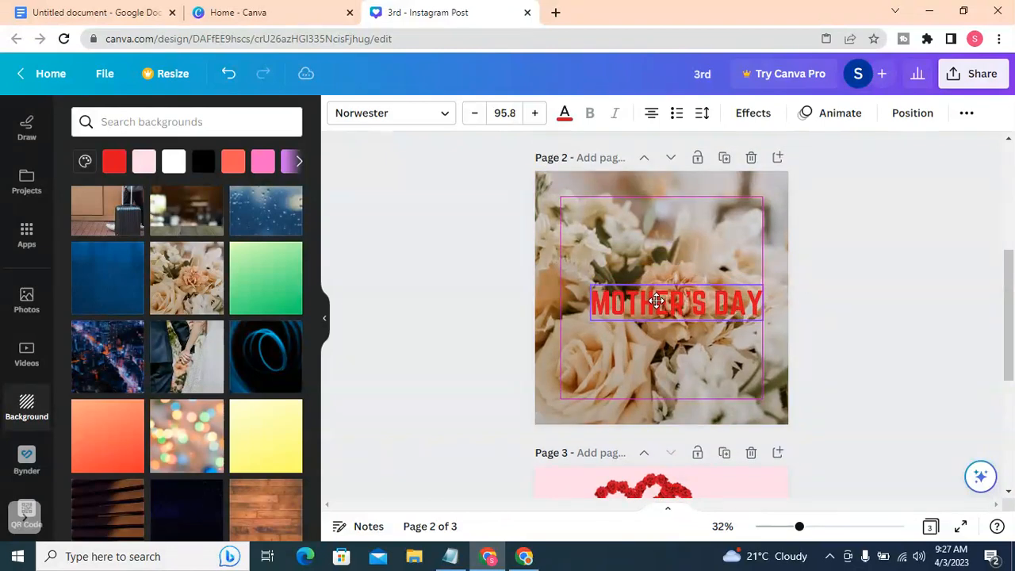
Set the transparency of page 2's bouquet background to 46 and move the MOTHER'S DAY heading into the page's upper part.
{"action": "left_click", "coordinate": [598, 248]}
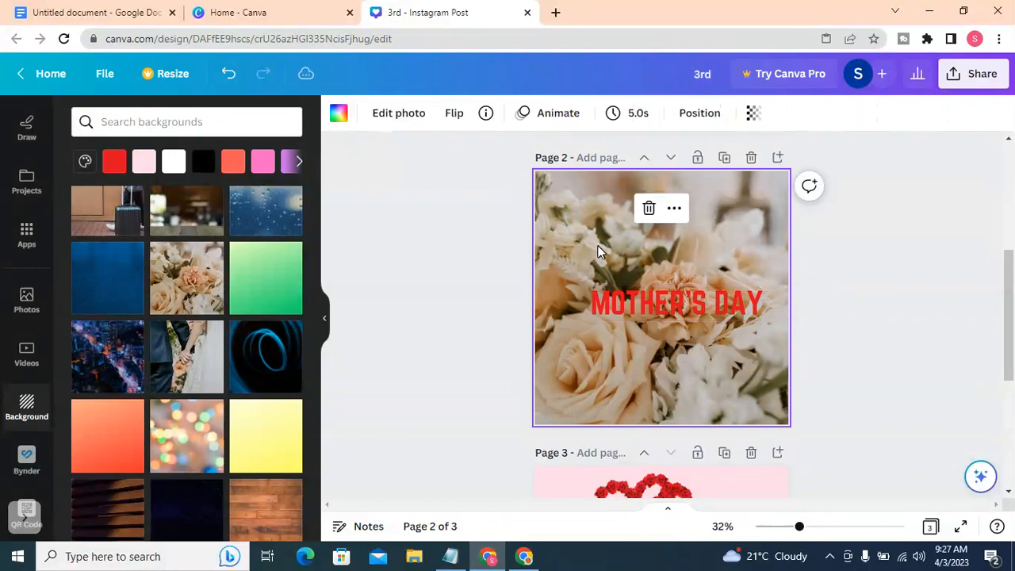
{"action": "left_click", "coordinate": [754, 113]}
{"action": "left_click_drag", "start_coordinate": [753, 173], "coordinate": [667, 173]}
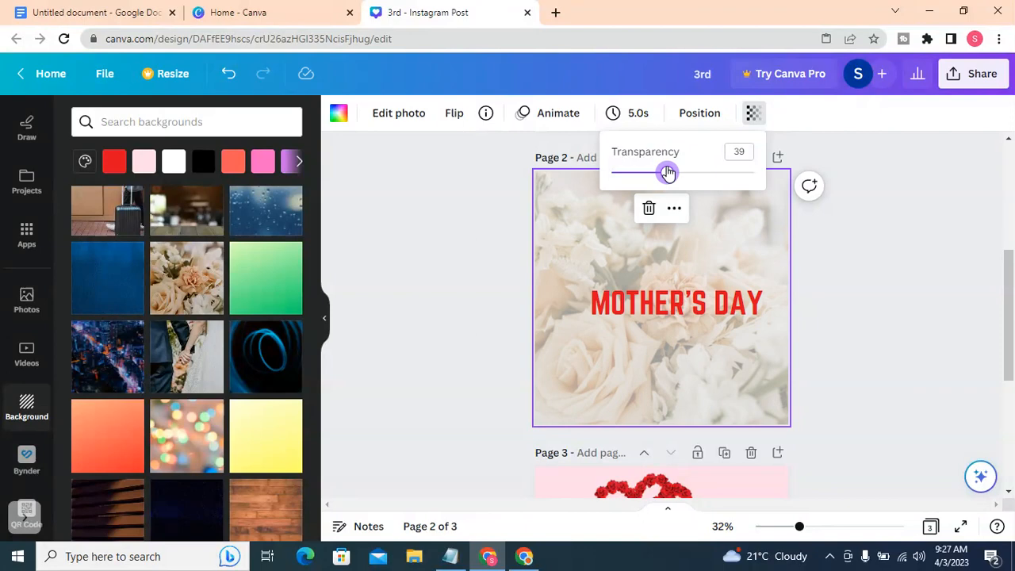
{"action": "left_click_drag", "start_coordinate": [668, 173], "coordinate": [675, 169]}
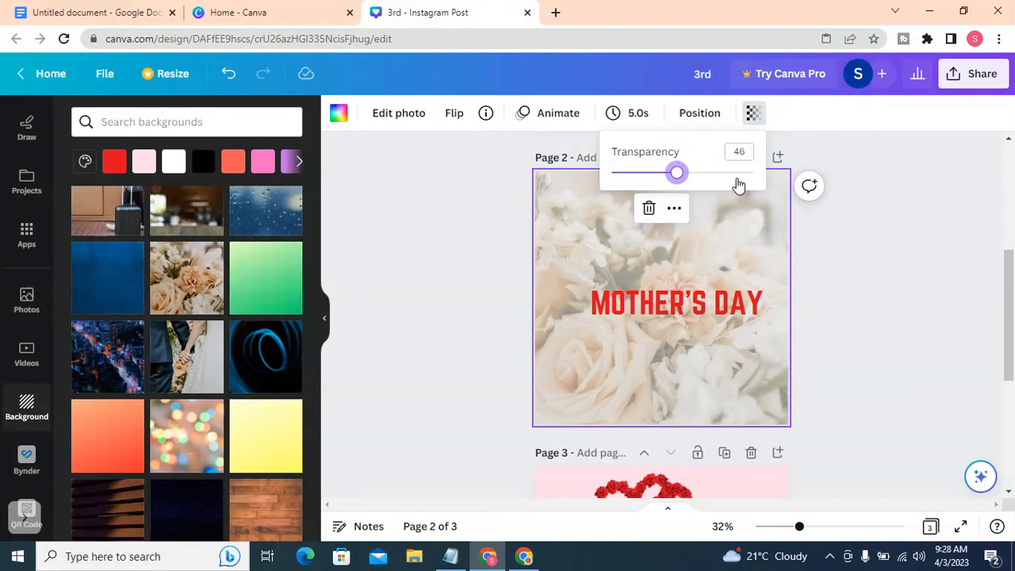
{"action": "left_click", "coordinate": [695, 299]}
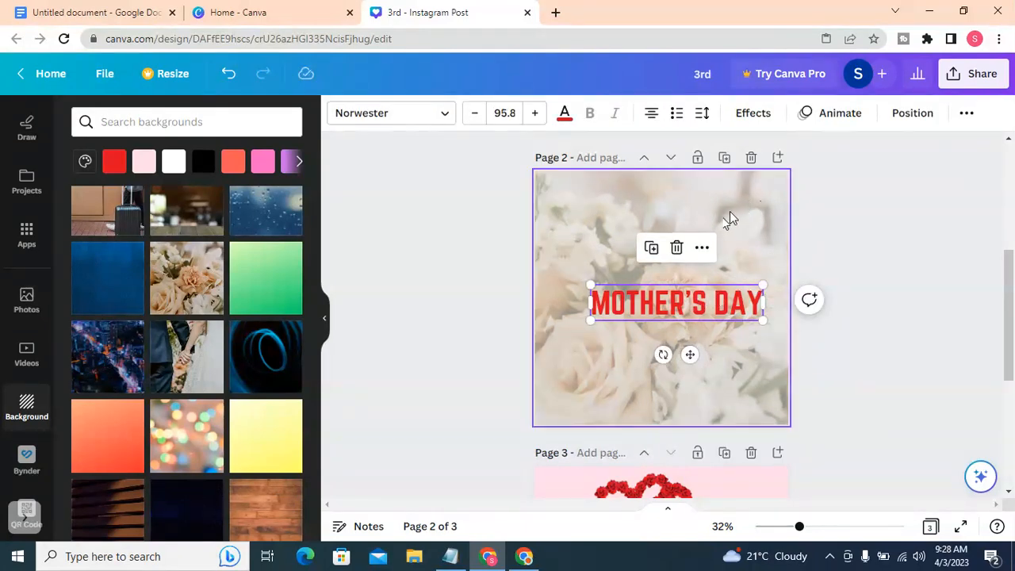
{"action": "left_click", "coordinate": [757, 343]}
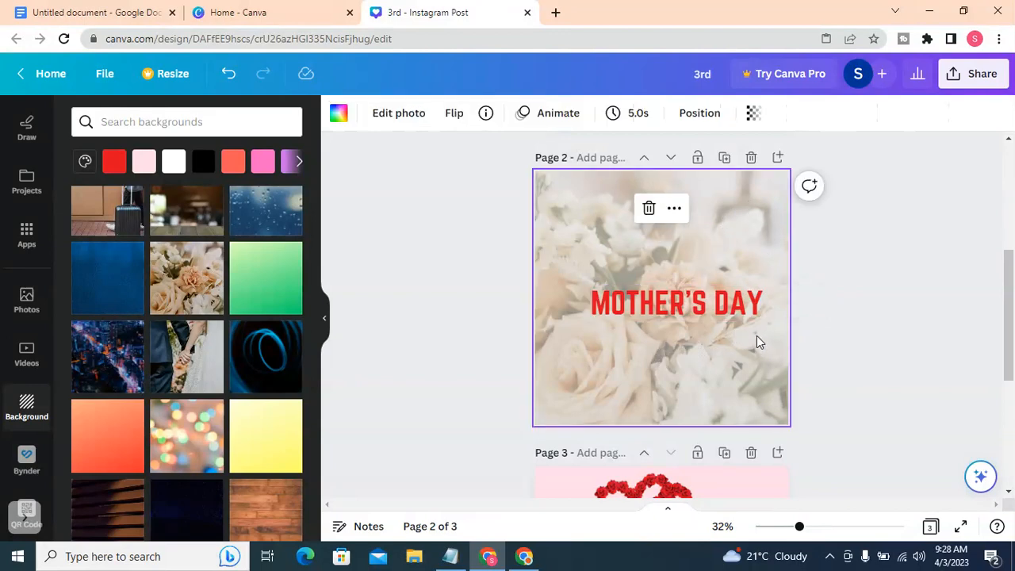
{"action": "left_click_drag", "start_coordinate": [705, 309], "coordinate": [702, 252]}
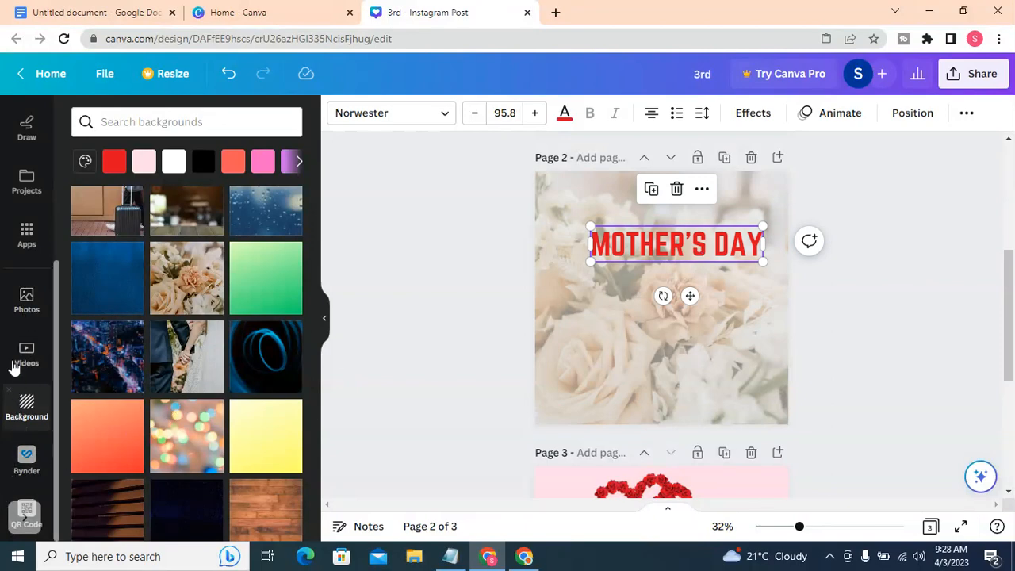
Check the side panel topic list in the Google Docs document and return to the Instagram post in Canva.
{"action": "scroll", "coordinate": [23, 426], "scroll_direction": "up", "scroll_amount": 3}
{"action": "left_click", "coordinate": [163, 7]}
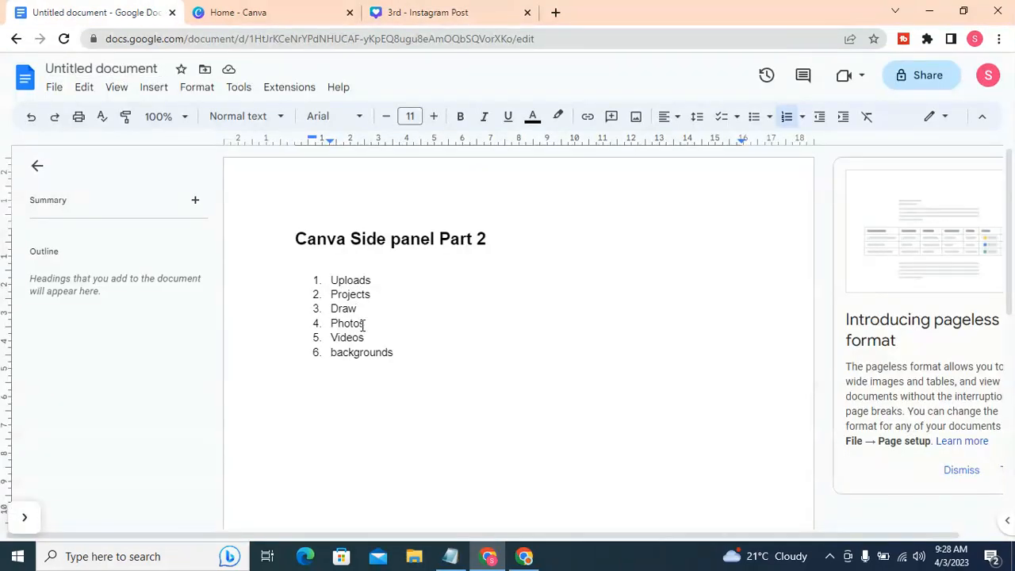
{"action": "left_click", "coordinate": [306, 8]}
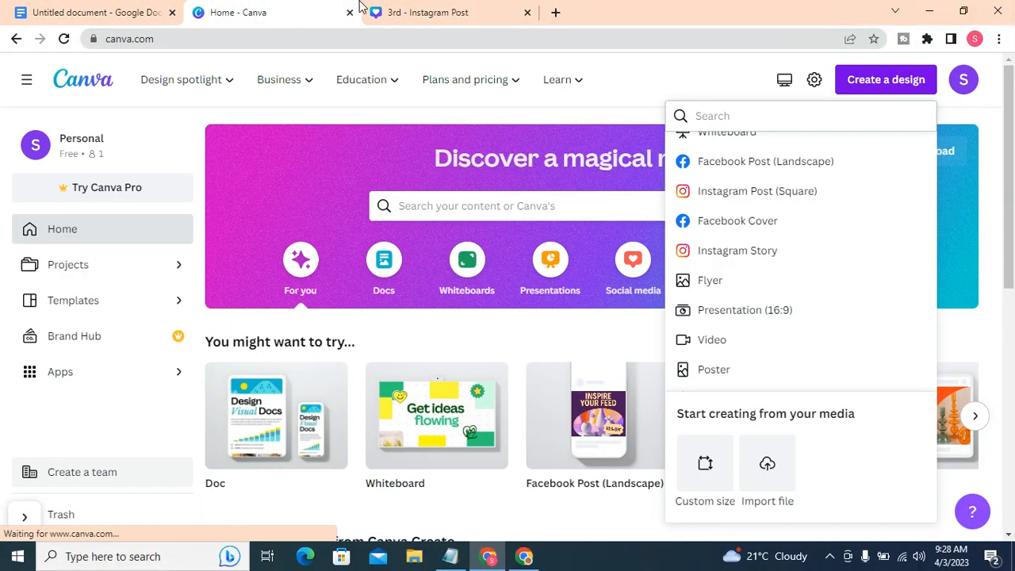
{"action": "left_click", "coordinate": [453, 8]}
{"action": "left_click", "coordinate": [839, 310]}
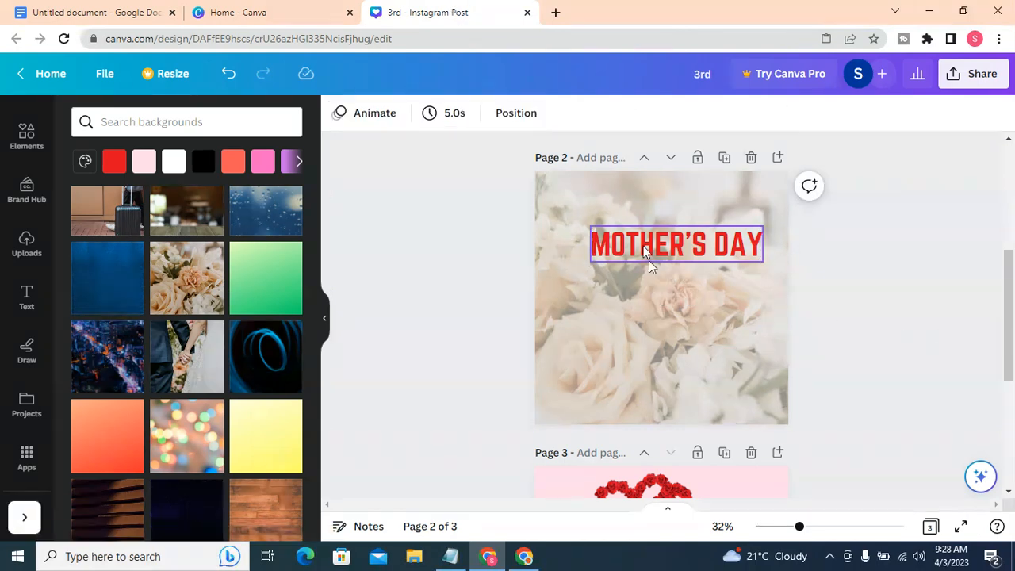
Enlarge page 2's MOTHER'S DAY heading to font size 104 and centre it on the page.
{"action": "scroll", "coordinate": [832, 301], "scroll_direction": "down", "scroll_amount": 3}
{"action": "scroll", "coordinate": [815, 305], "scroll_direction": "up", "scroll_amount": 5}
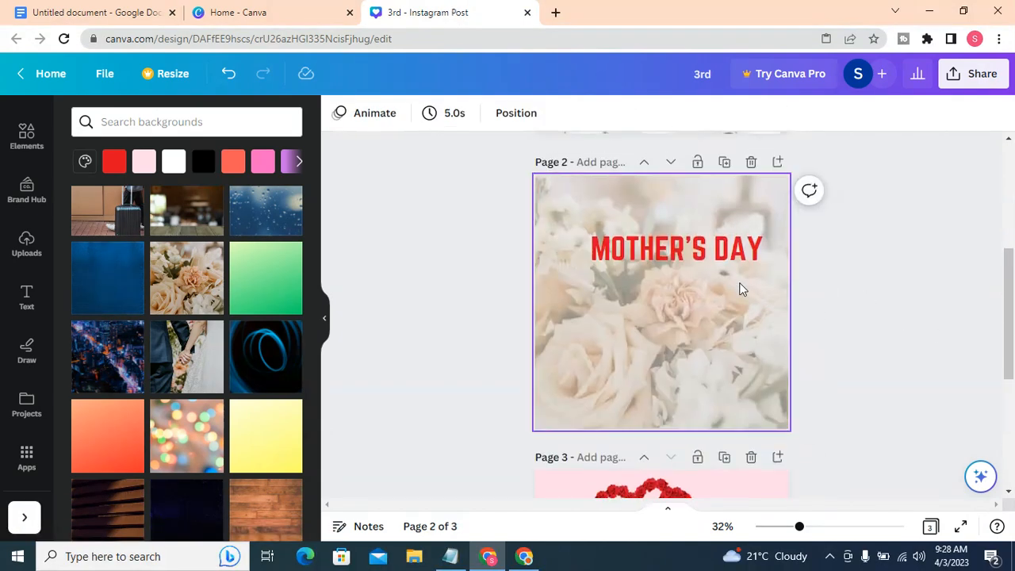
{"action": "left_click_drag", "start_coordinate": [681, 248], "coordinate": [665, 299]}
{"action": "left_click_drag", "start_coordinate": [748, 285], "coordinate": [704, 296]}
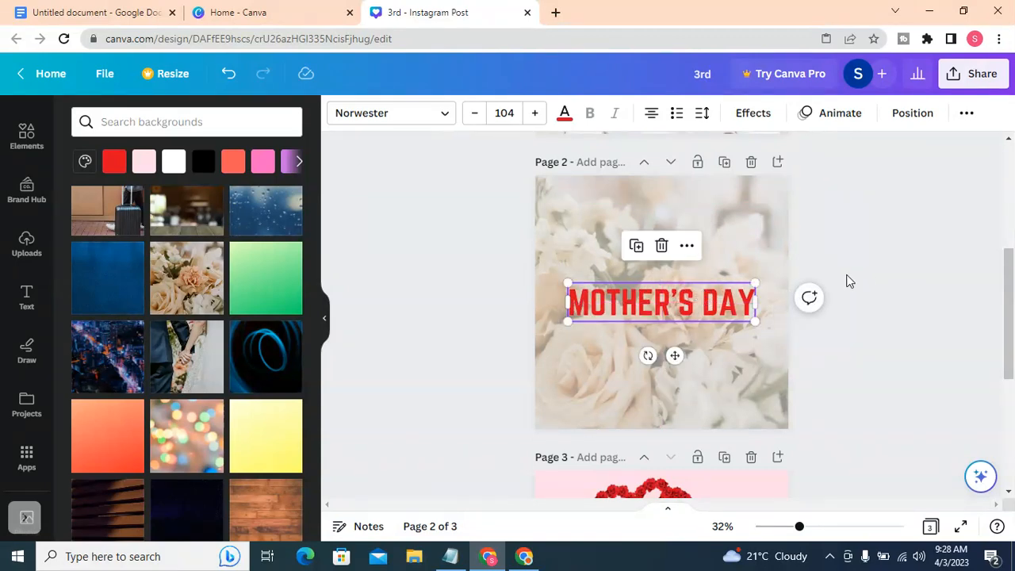
{"action": "left_click", "coordinate": [845, 280]}
Review the layout of all three pages of the Instagram post.
{"action": "scroll", "coordinate": [847, 281], "scroll_direction": "up", "scroll_amount": 3}
{"action": "scroll", "coordinate": [630, 242], "scroll_direction": "up", "scroll_amount": 1}
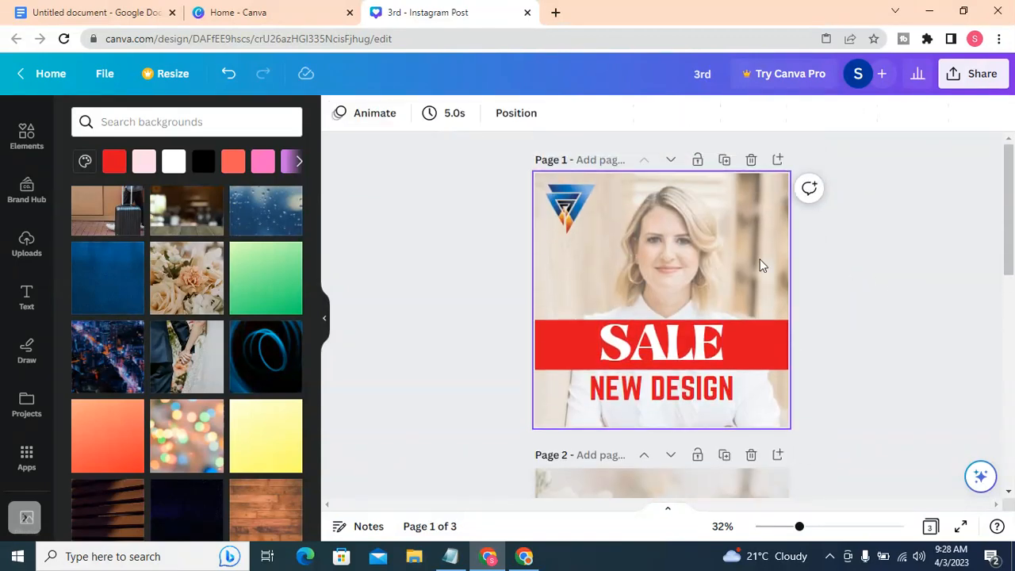
{"action": "scroll", "coordinate": [766, 267], "scroll_direction": "down", "scroll_amount": 4}
{"action": "scroll", "coordinate": [765, 260], "scroll_direction": "down", "scroll_amount": 3}
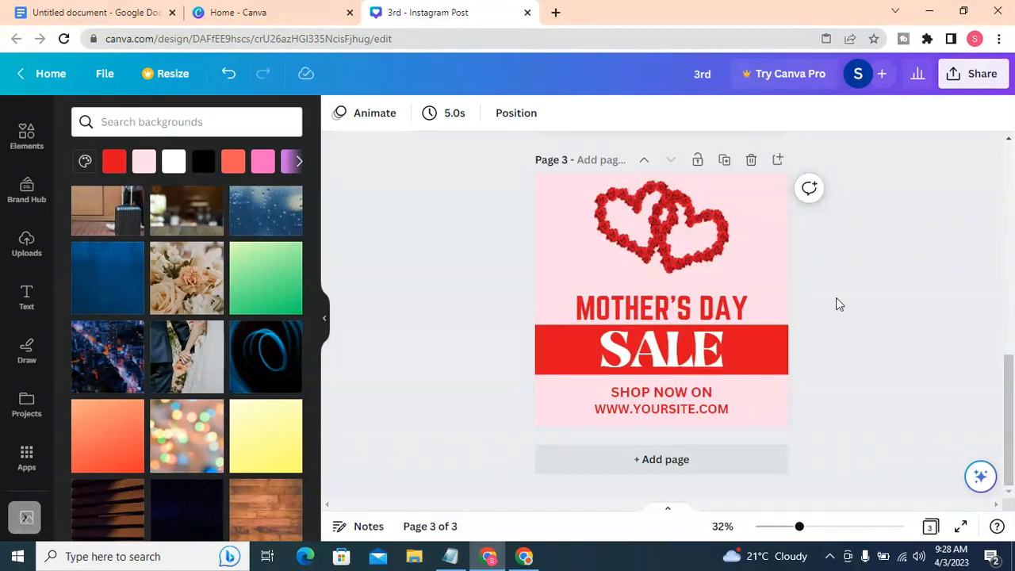
{"action": "scroll", "coordinate": [417, 312], "scroll_direction": "up", "scroll_amount": 4}
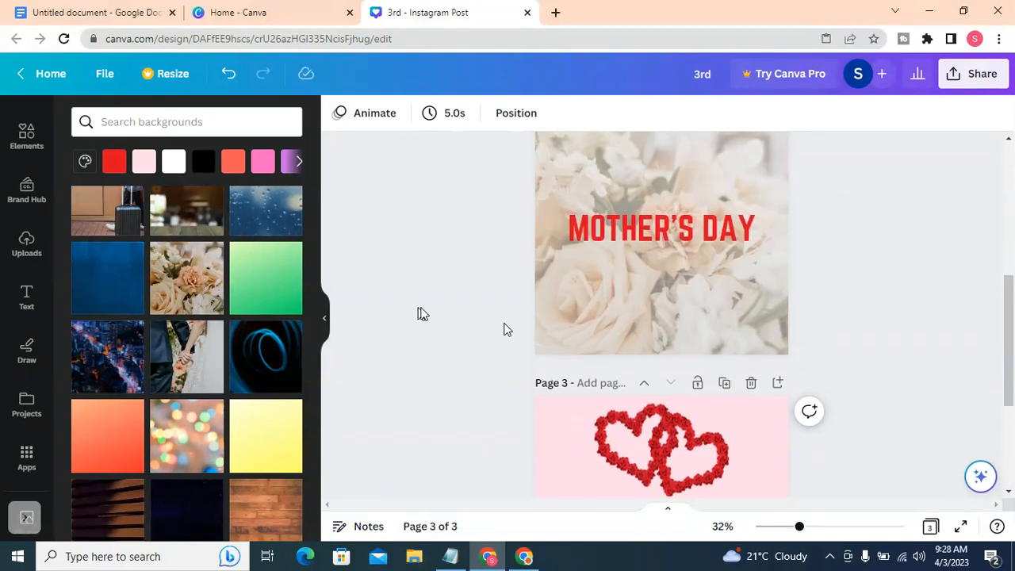
{"action": "scroll", "coordinate": [777, 353], "scroll_direction": "up", "scroll_amount": 3}
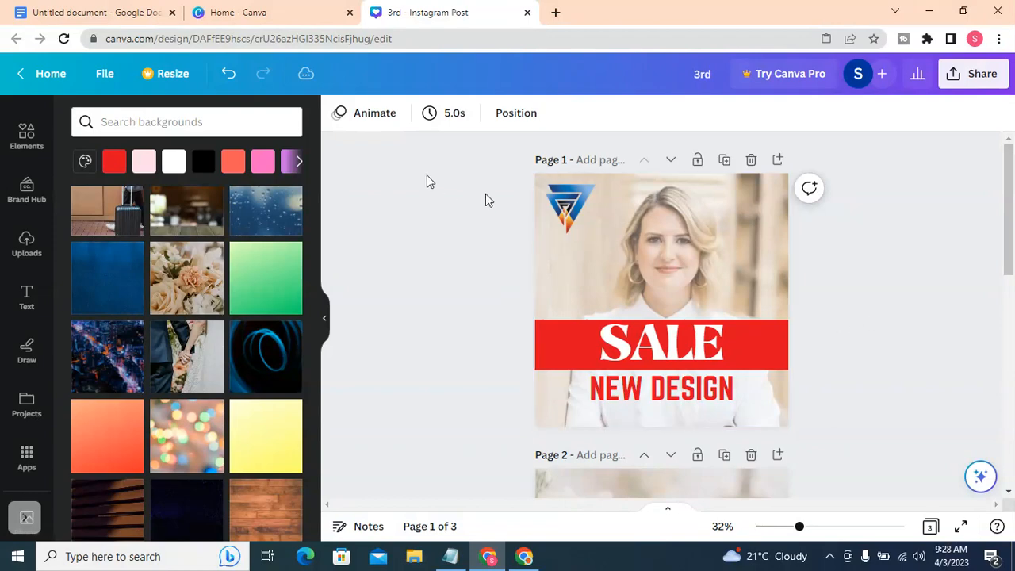
{"action": "scroll", "coordinate": [826, 295], "scroll_direction": "down", "scroll_amount": 8}
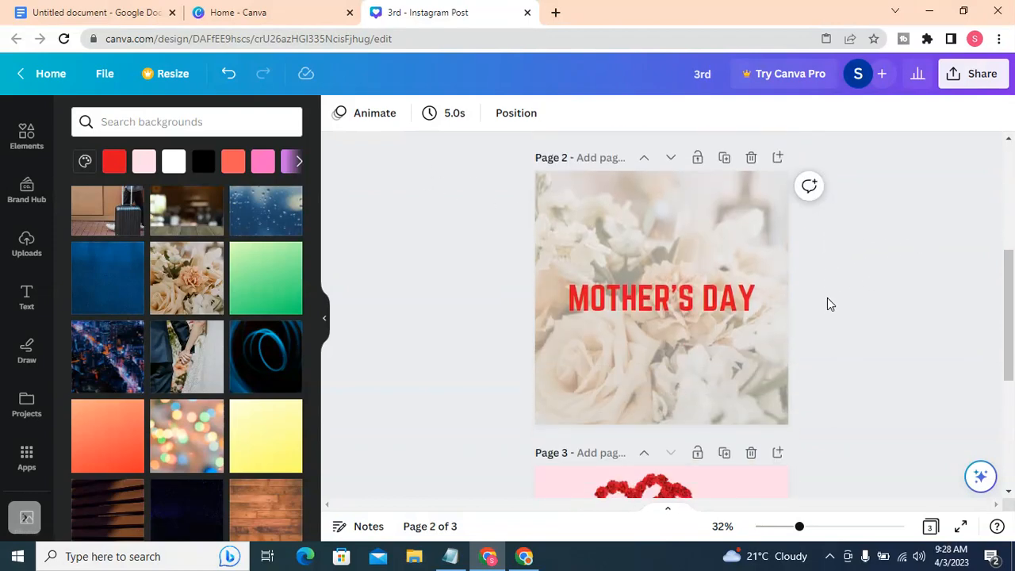
{"action": "scroll", "coordinate": [826, 298], "scroll_direction": "up", "scroll_amount": 3}
{"action": "scroll", "coordinate": [826, 298], "scroll_direction": "up", "scroll_amount": 2}
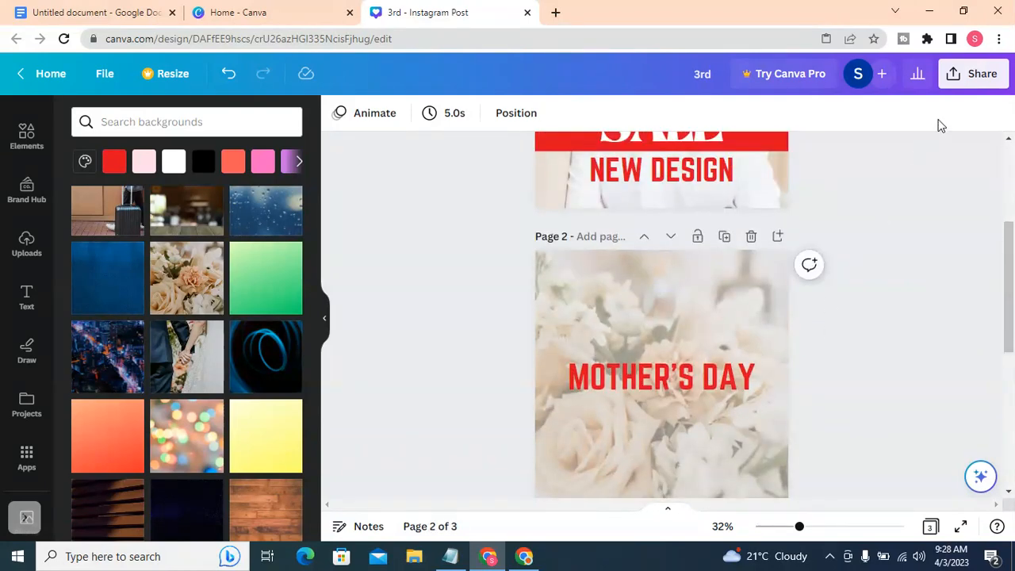
{"action": "left_click", "coordinate": [962, 77]}
{"action": "scroll", "coordinate": [864, 325], "scroll_direction": "down", "scroll_amount": 1}
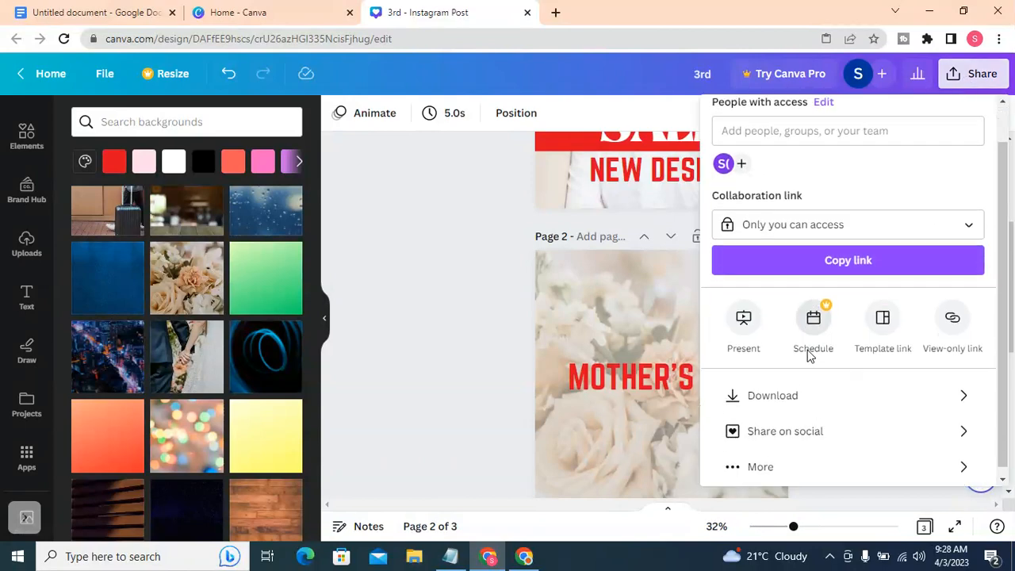
{"action": "left_click", "coordinate": [797, 387]}
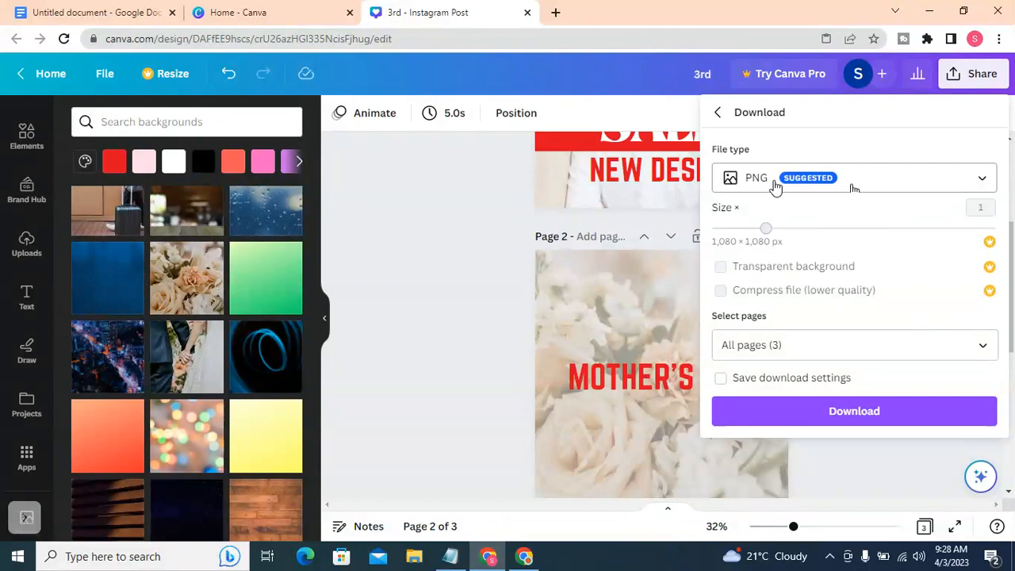
{"action": "left_click", "coordinate": [945, 181]}
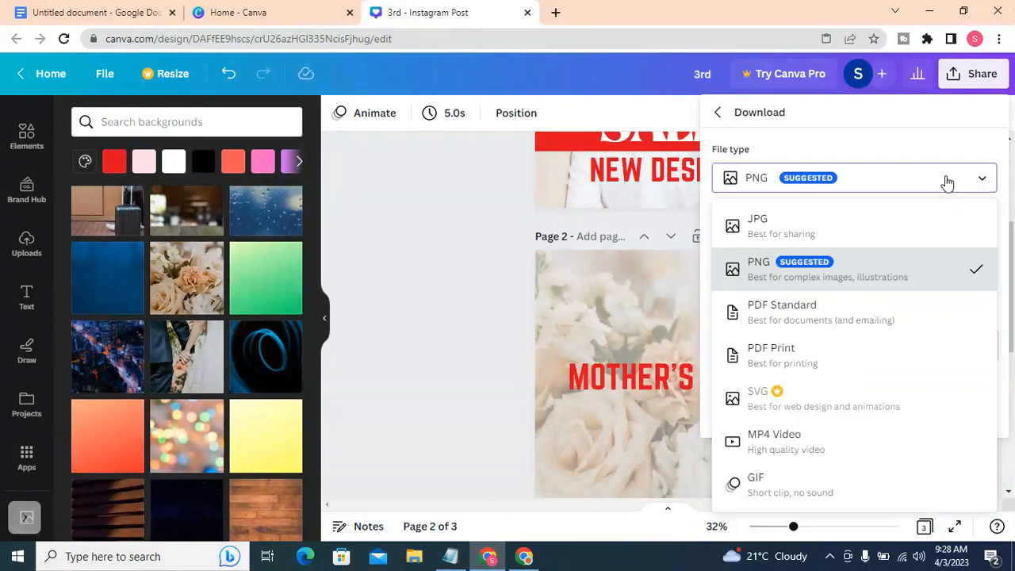
{"action": "left_click", "coordinate": [809, 231]}
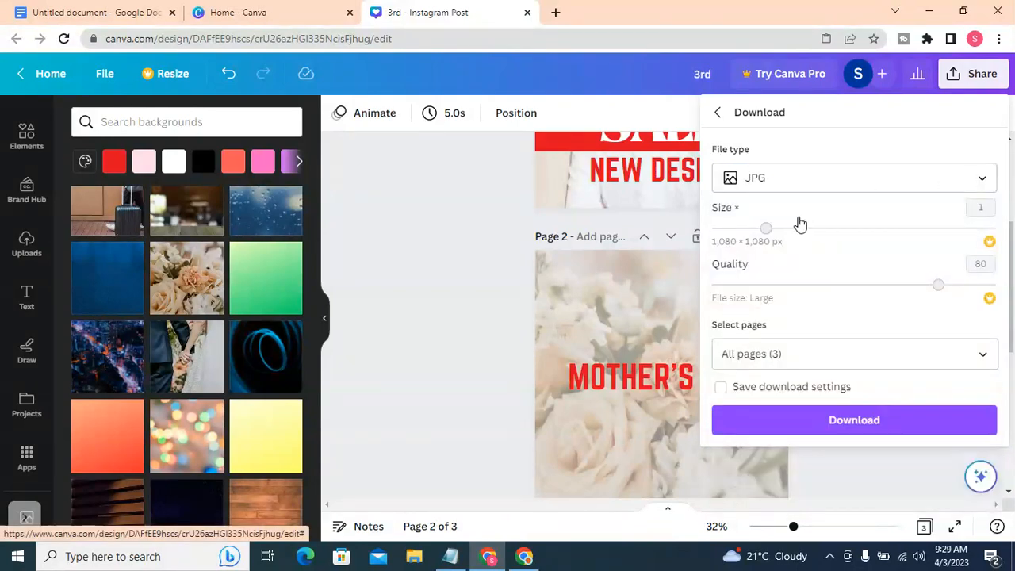
{"action": "left_click_drag", "start_coordinate": [1008, 318], "coordinate": [1008, 344]}
Download all three pages of the Instagram post as PNG files.
{"action": "left_click", "coordinate": [963, 74]}
{"action": "scroll", "coordinate": [912, 309], "scroll_direction": "down", "scroll_amount": 1}
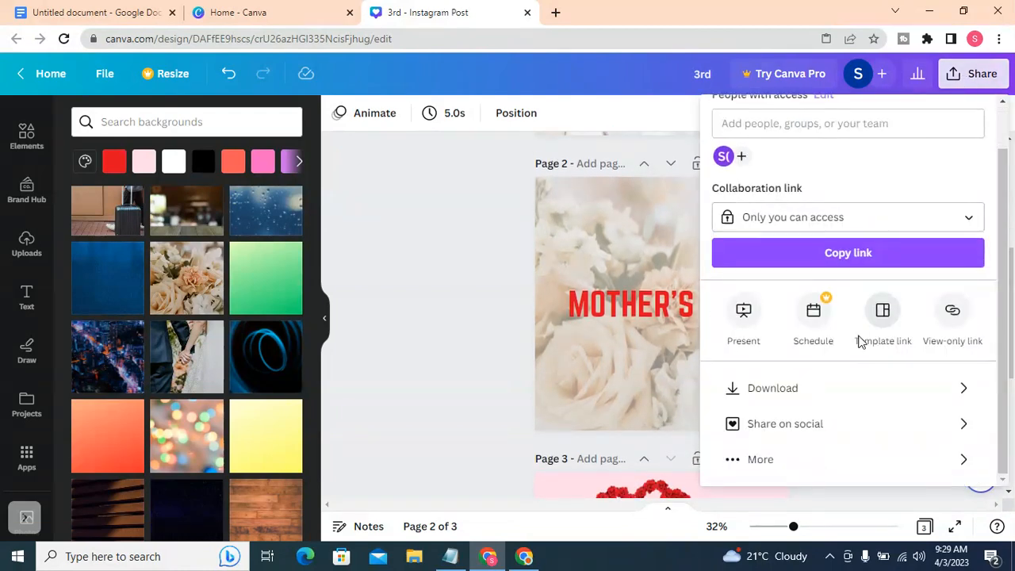
{"action": "left_click", "coordinate": [773, 396]}
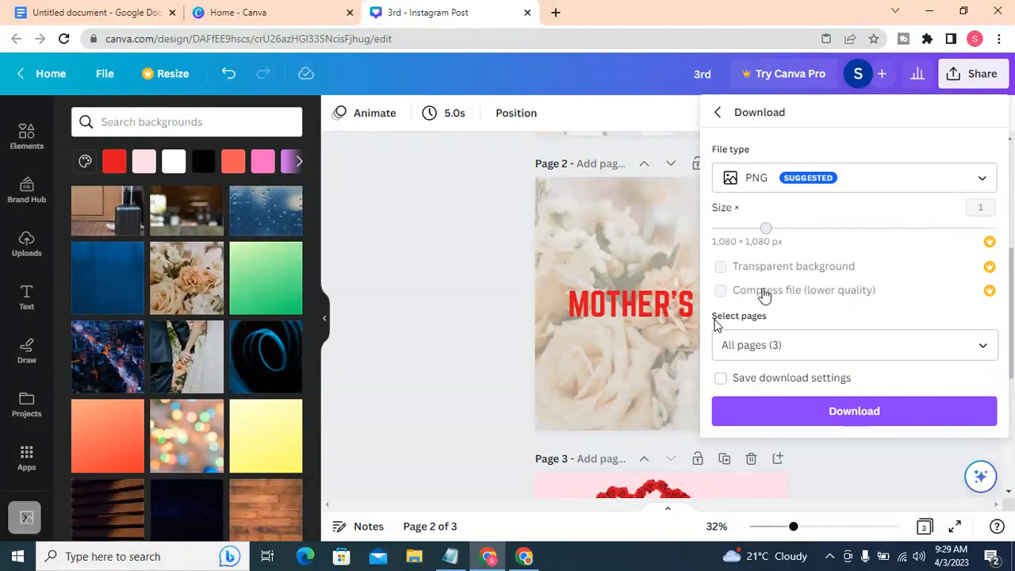
{"action": "left_click", "coordinate": [894, 378]}
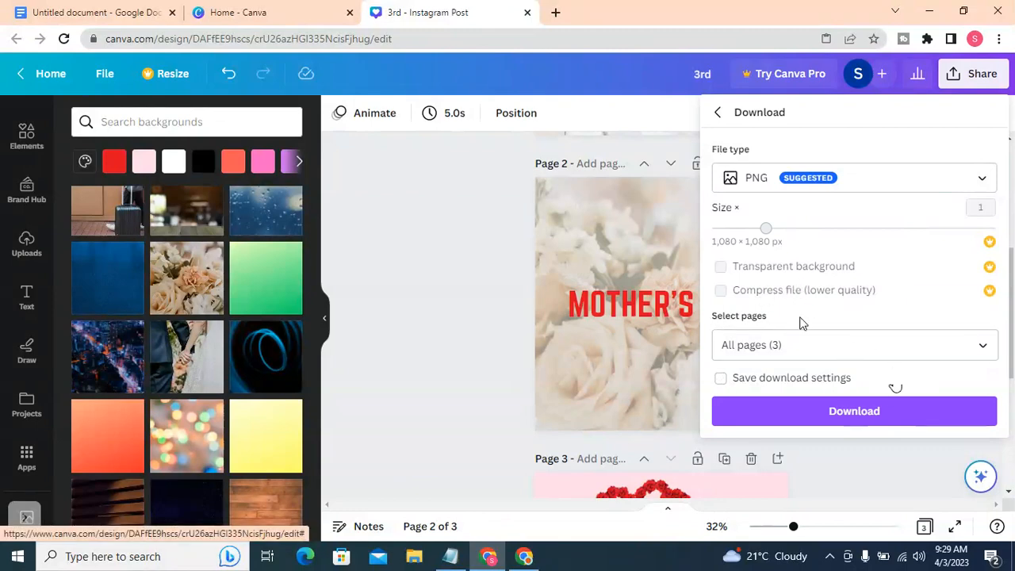
{"action": "left_click", "coordinate": [897, 379]}
{"action": "left_click", "coordinate": [859, 416]}
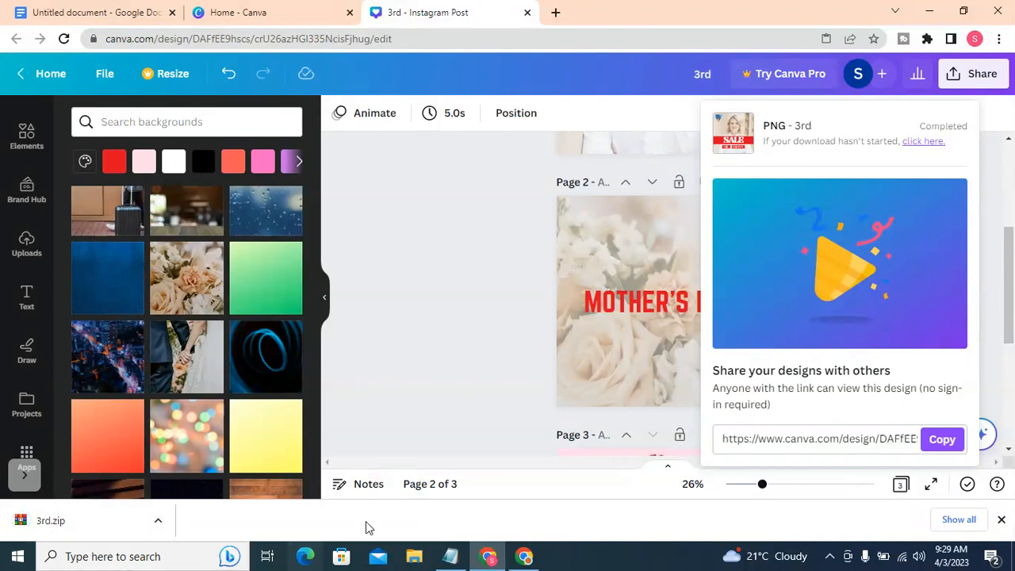
Switch to File Explorer and move the downloaded 3rd archive from Downloads into the new folder on the Desktop.
{"action": "left_click", "coordinate": [414, 558]}
{"action": "left_click", "coordinate": [64, 123]}
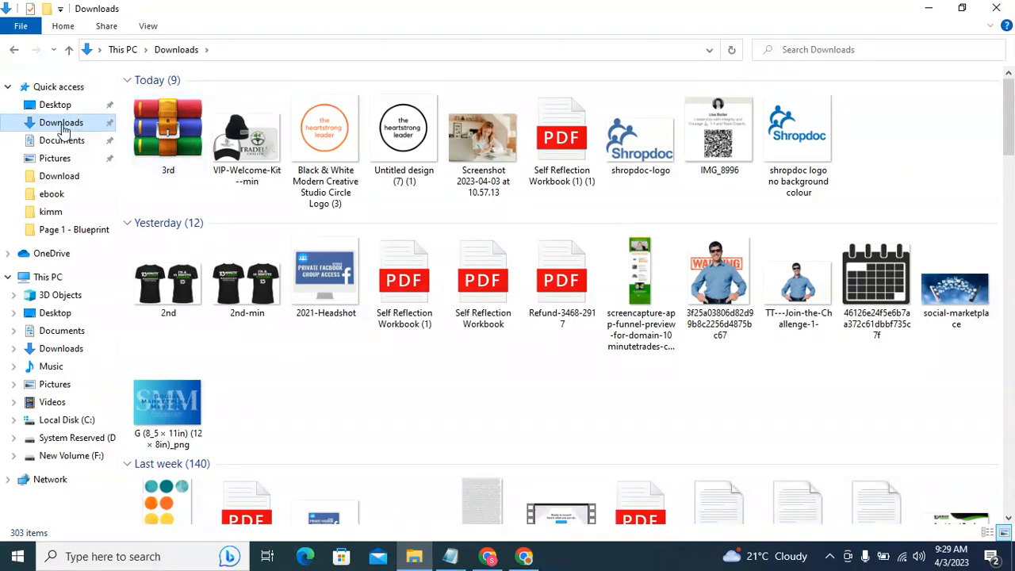
{"action": "right_click", "coordinate": [155, 112]}
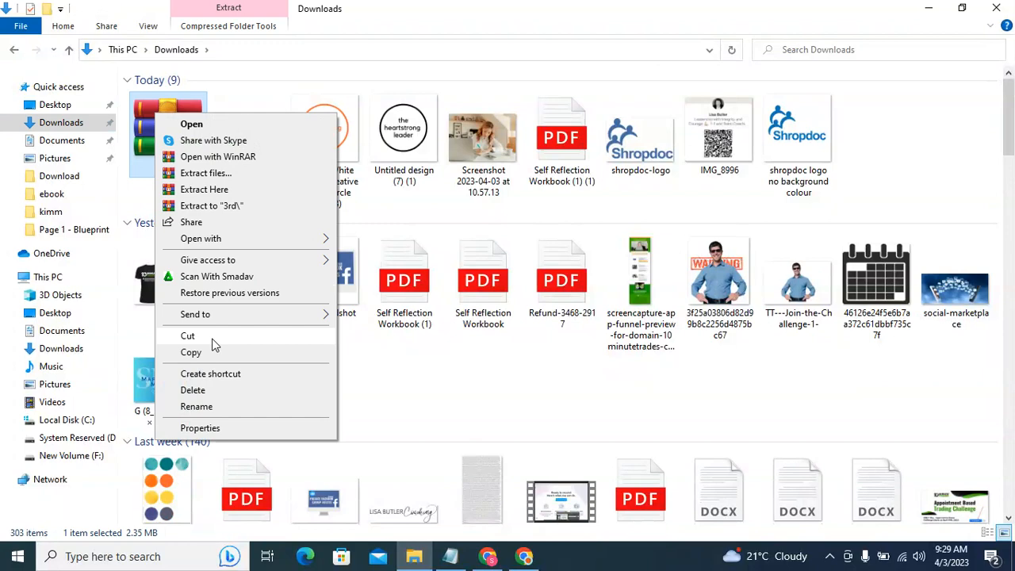
{"action": "left_click", "coordinate": [212, 341]}
{"action": "left_click", "coordinate": [53, 109]}
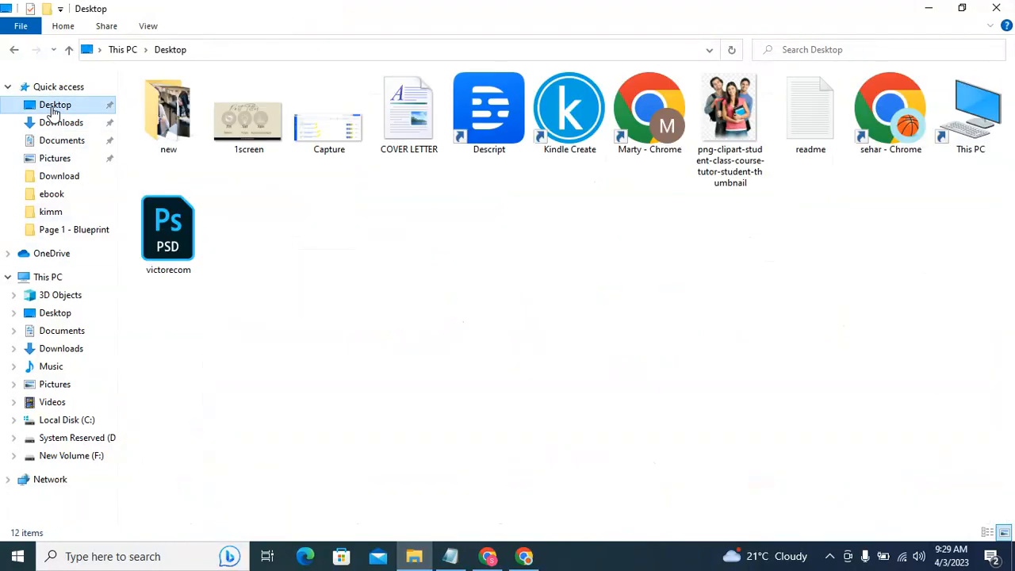
{"action": "double_click", "coordinate": [168, 120]}
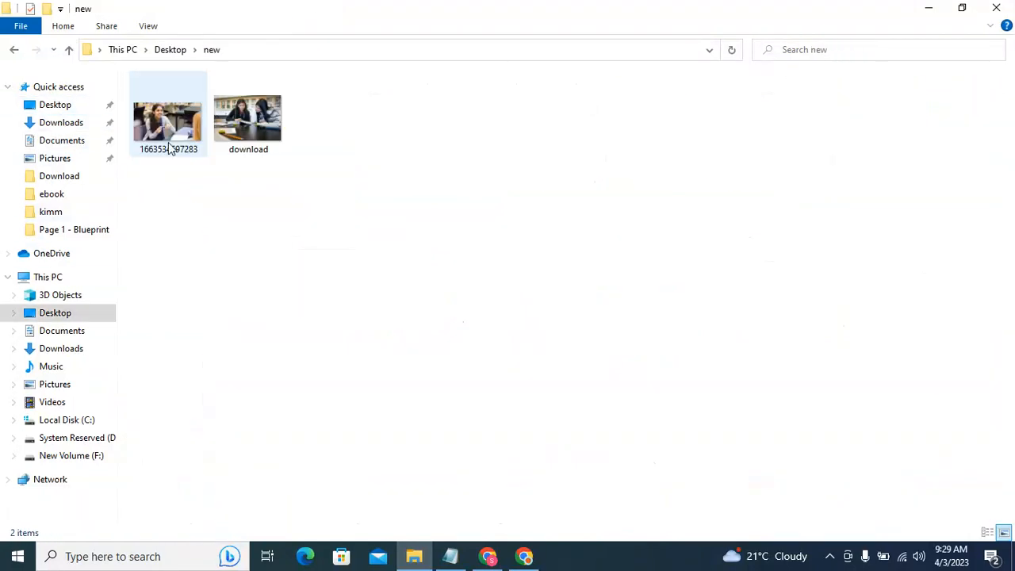
{"action": "right_click", "coordinate": [452, 167]}
{"action": "left_click", "coordinate": [489, 268]}
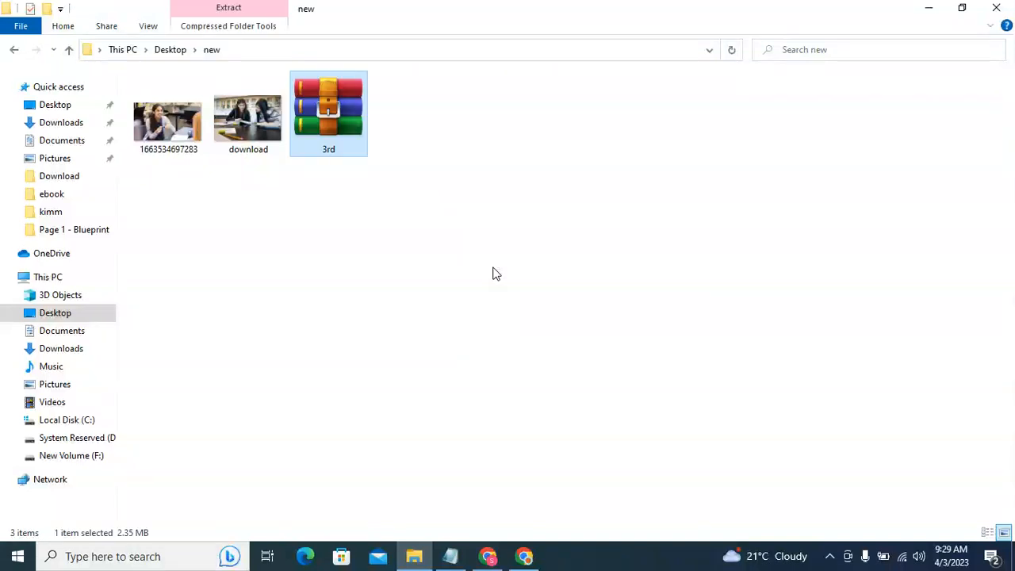
Extract the 3rd archive's images directly into the new folder and delete the archive.
{"action": "right_click", "coordinate": [344, 121]}
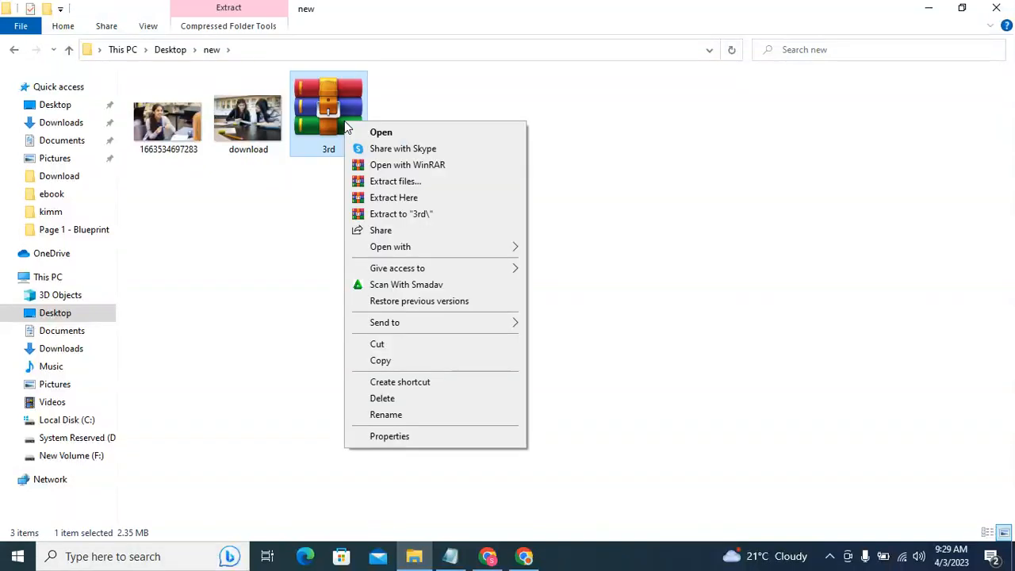
{"action": "left_click", "coordinate": [388, 198]}
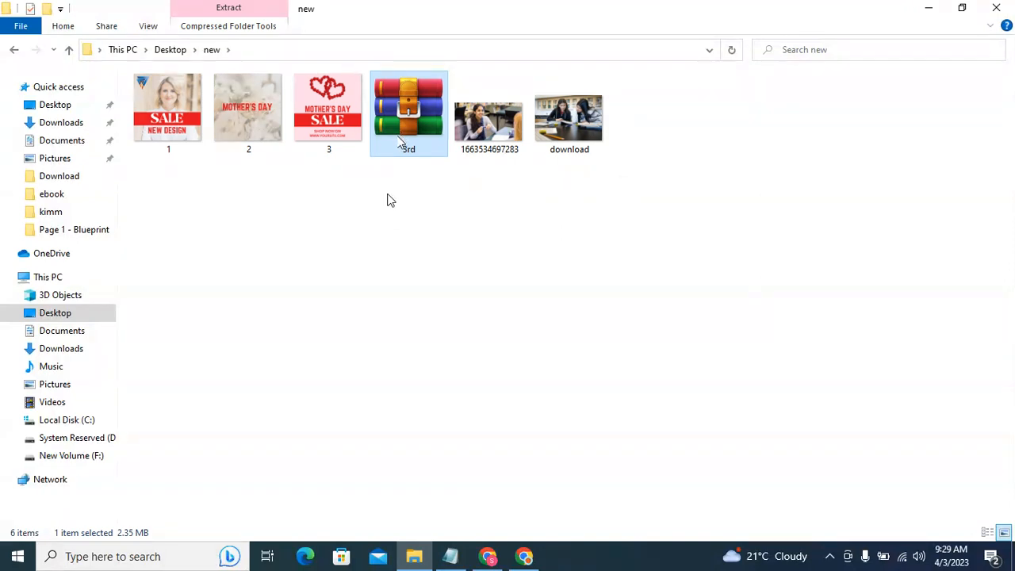
{"action": "key", "text": "Delete"}
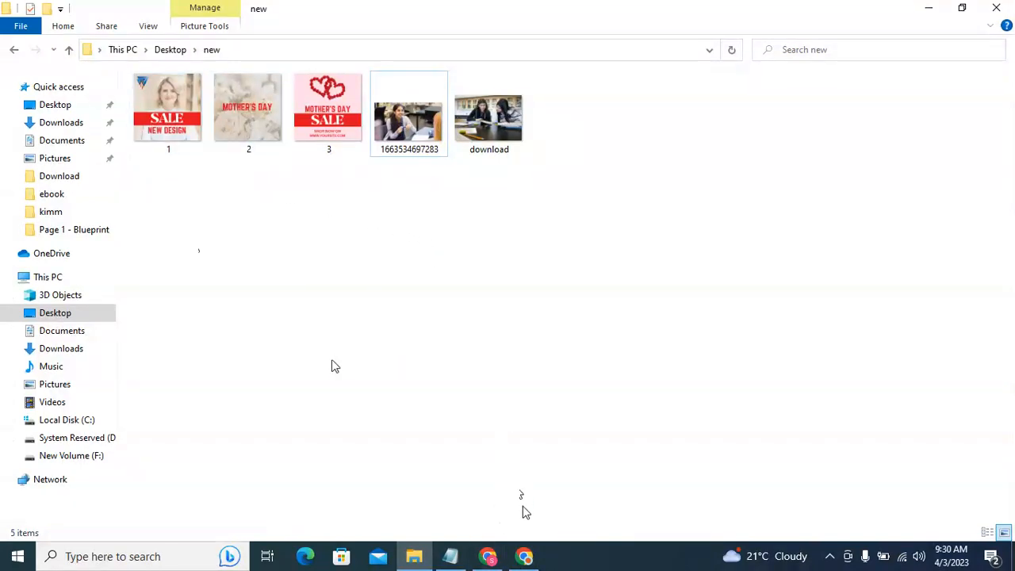
Return to the Instagram post in Canva and look through its three pages.
{"action": "left_click", "coordinate": [487, 556]}
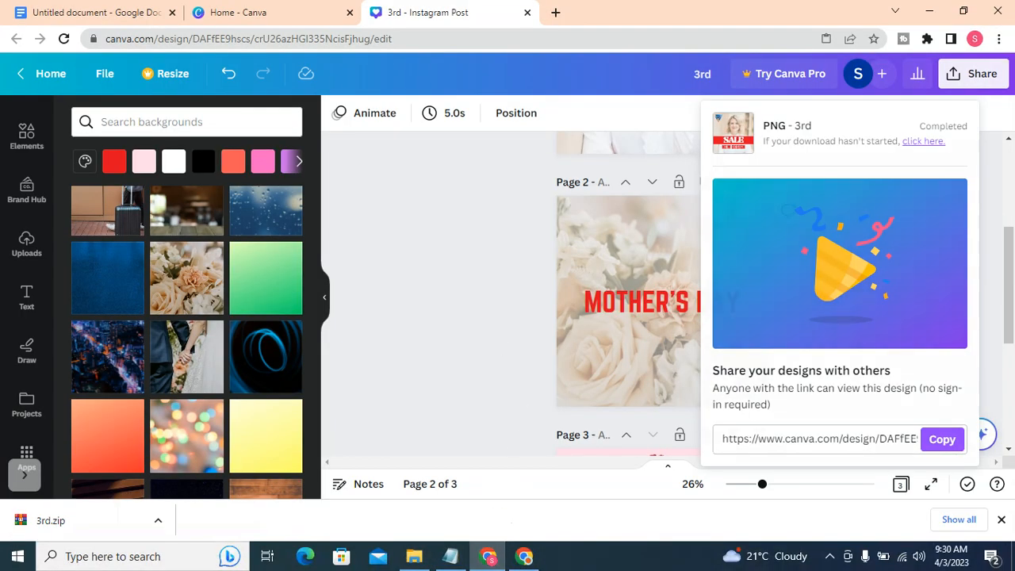
{"action": "left_click", "coordinate": [723, 224]}
{"action": "scroll", "coordinate": [737, 242], "scroll_direction": "up", "scroll_amount": 3}
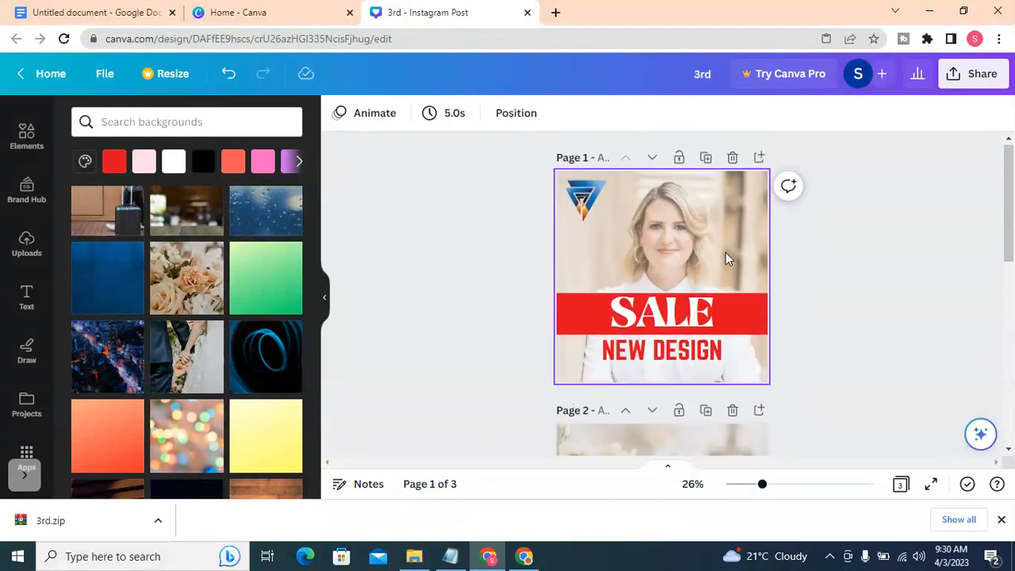
{"action": "scroll", "coordinate": [695, 284], "scroll_direction": "down", "scroll_amount": 3}
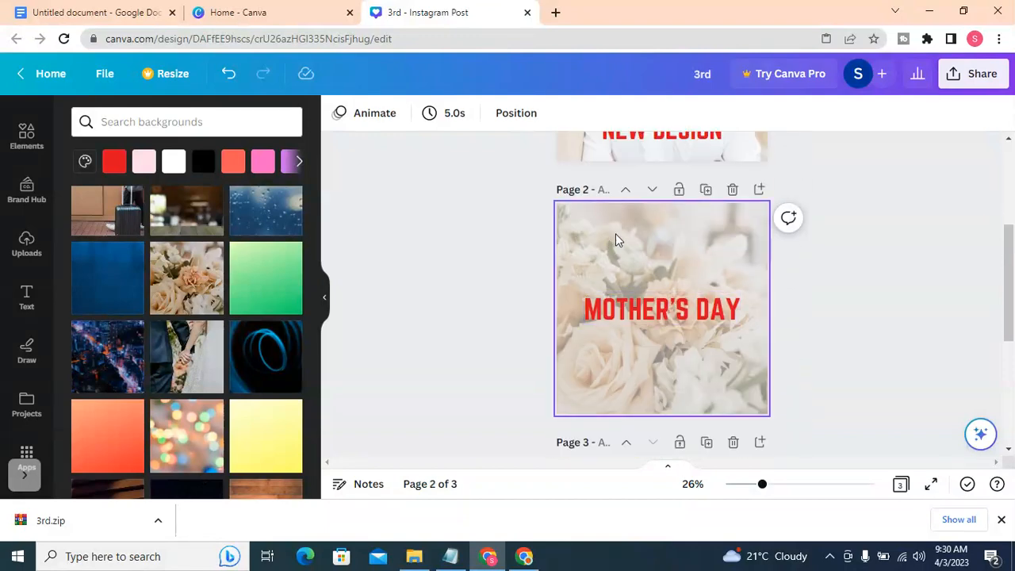
{"action": "scroll", "coordinate": [660, 286], "scroll_direction": "down", "scroll_amount": 3}
{"action": "scroll", "coordinate": [661, 346], "scroll_direction": "up", "scroll_amount": 5}
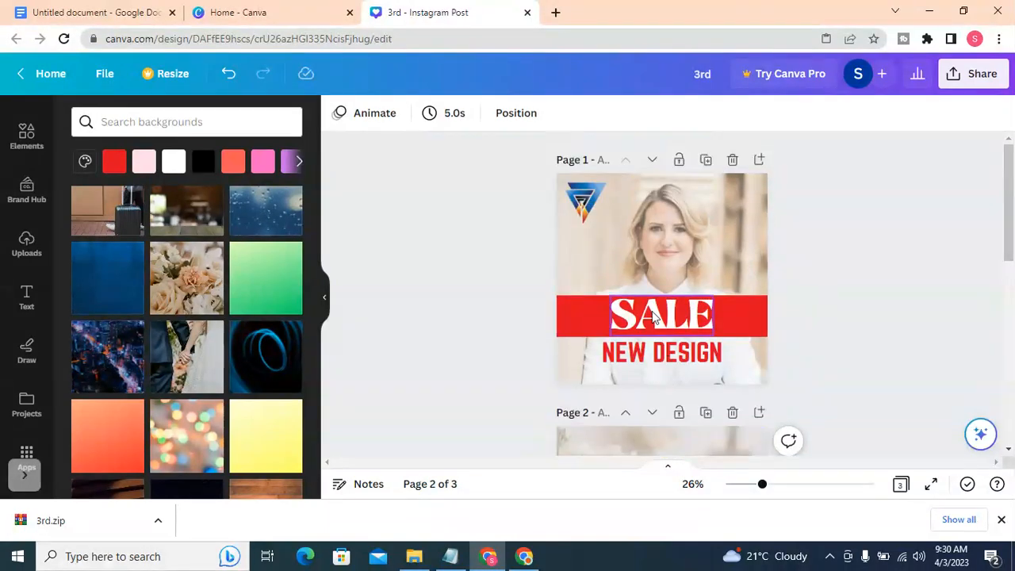
Download only page 1, the SALE NEW DESIGN page, as a PNG.
{"action": "left_click", "coordinate": [672, 235]}
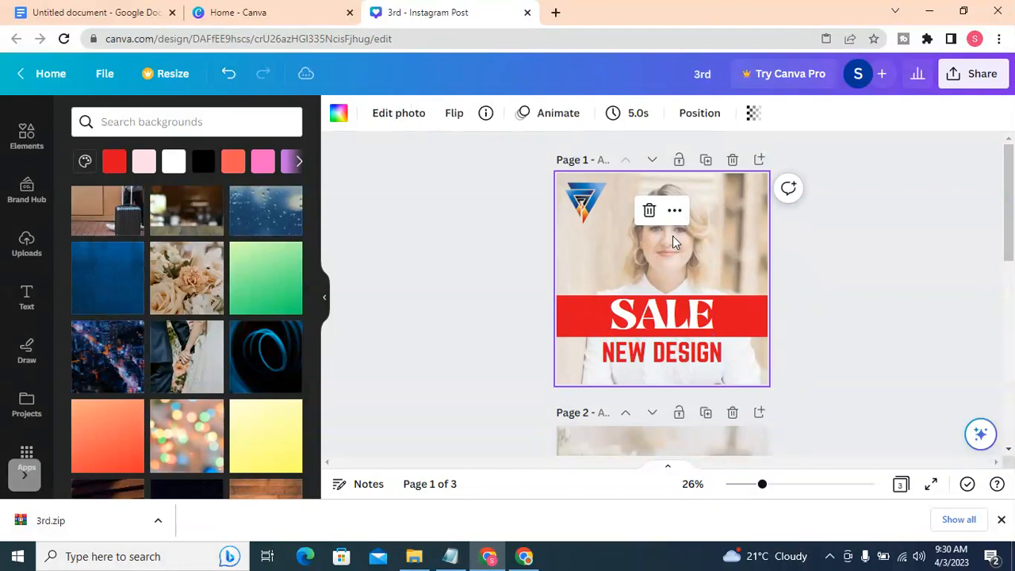
{"action": "left_click", "coordinate": [1001, 520]}
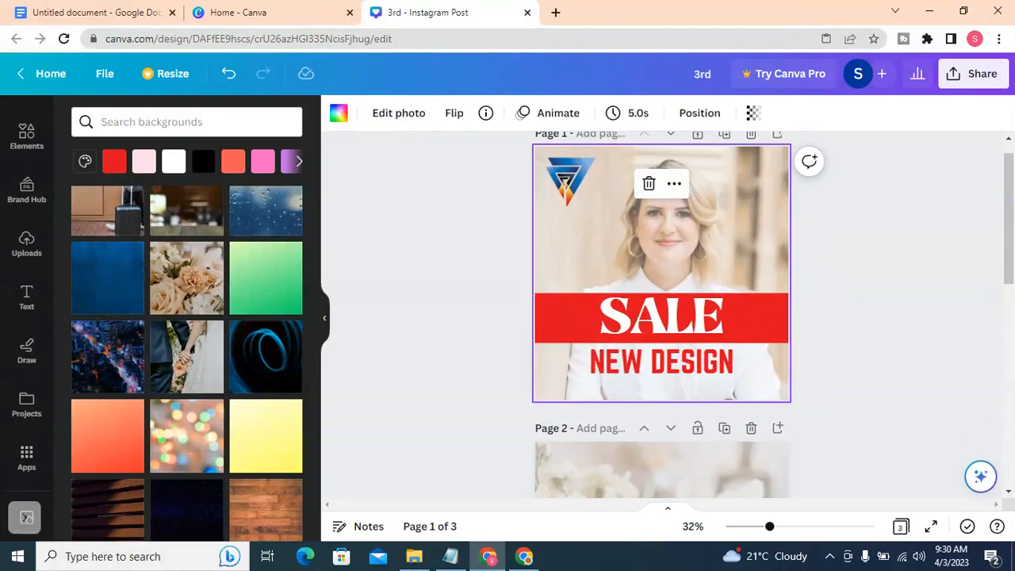
{"action": "scroll", "coordinate": [864, 321], "scroll_direction": "up", "scroll_amount": 1}
{"action": "left_click", "coordinate": [969, 75]}
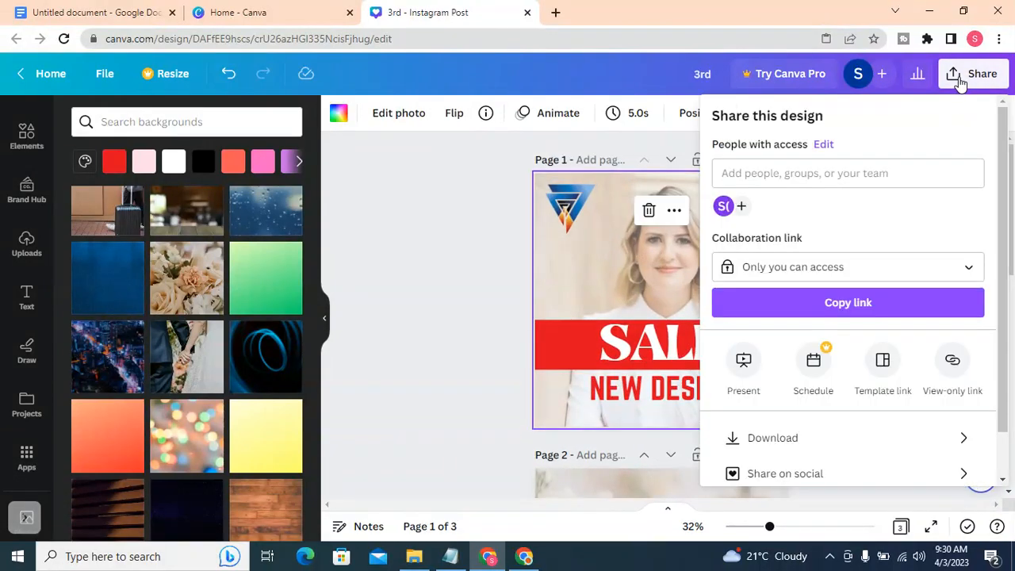
{"action": "scroll", "coordinate": [777, 349], "scroll_direction": "down", "scroll_amount": 1}
{"action": "left_click", "coordinate": [770, 386]}
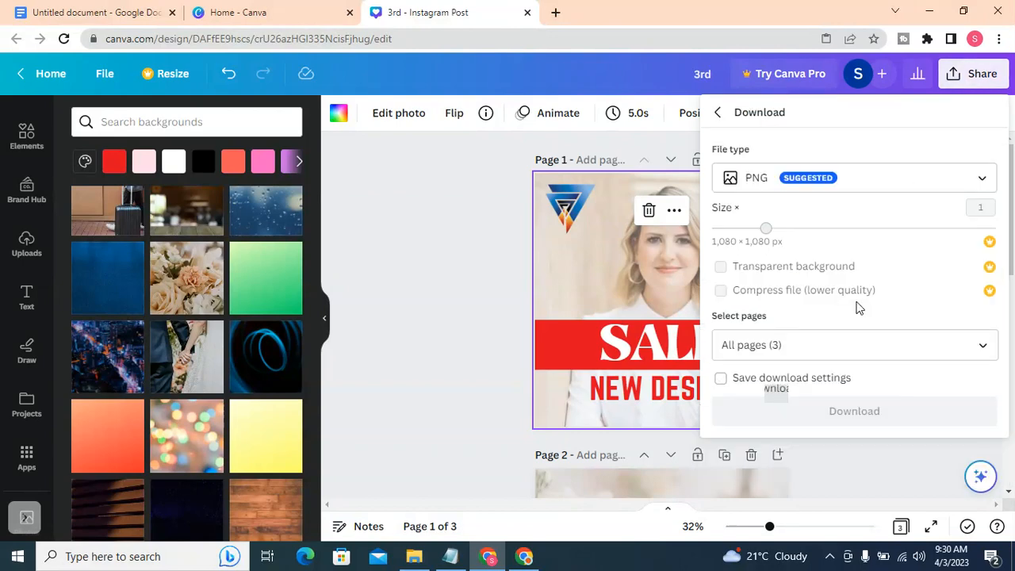
{"action": "left_click", "coordinate": [985, 350]}
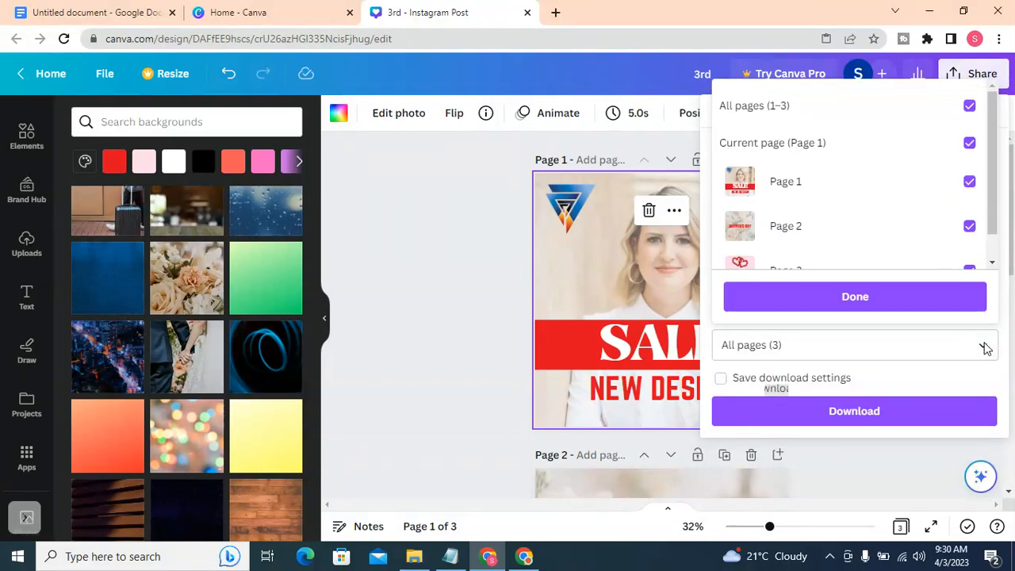
{"action": "left_click", "coordinate": [968, 108]}
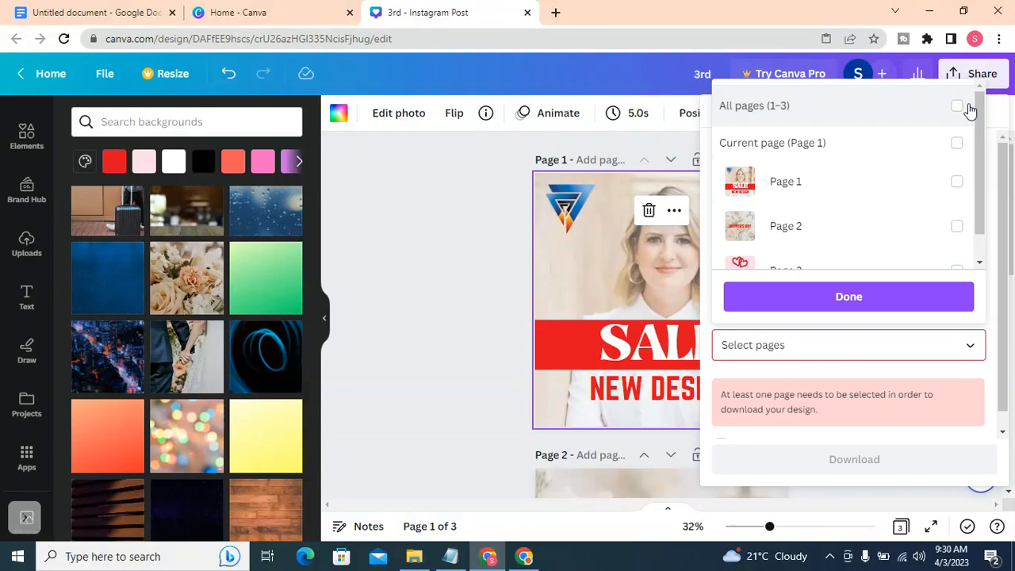
{"action": "left_click", "coordinate": [956, 187]}
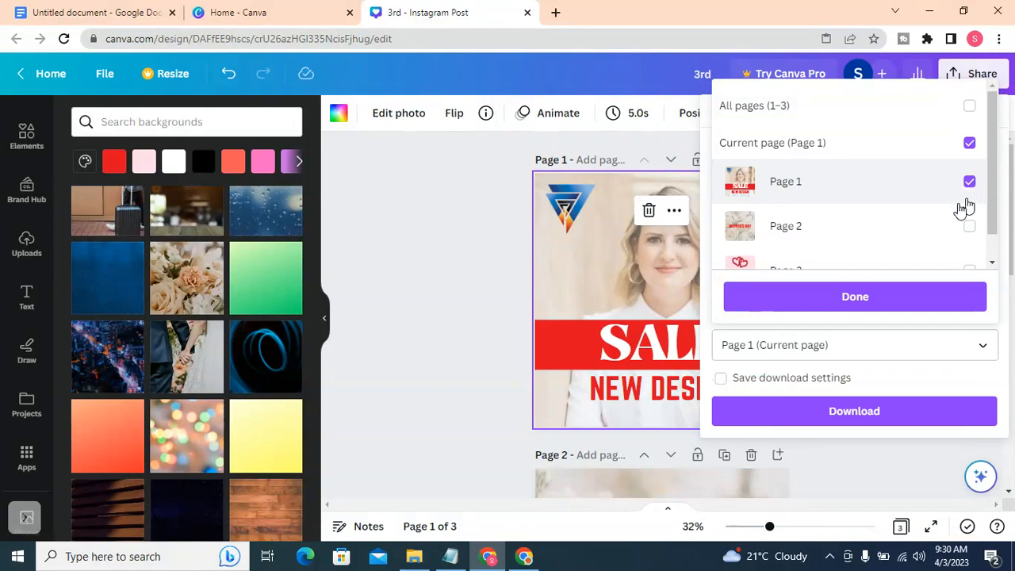
{"action": "scroll", "coordinate": [888, 210], "scroll_direction": "down", "scroll_amount": 1}
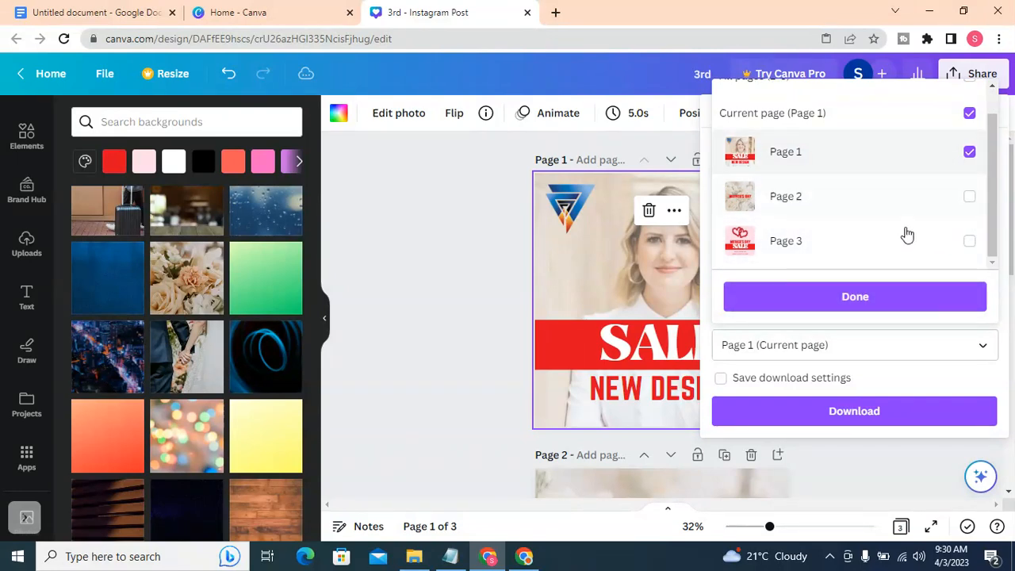
{"action": "left_click", "coordinate": [851, 297]}
{"action": "left_click", "coordinate": [840, 410]}
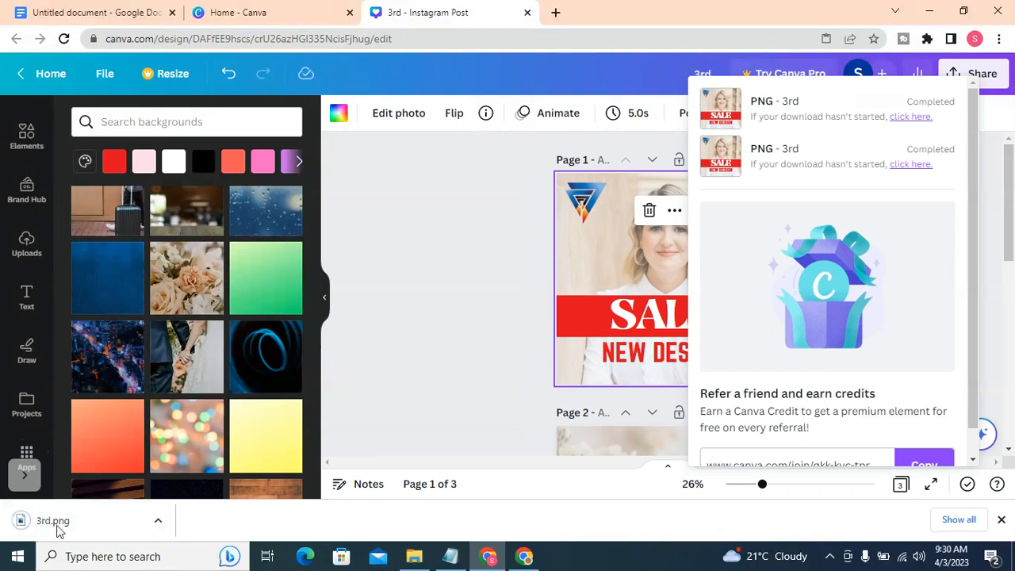
{"action": "left_click", "coordinate": [486, 318]}
Download only page 2, the MOTHER'S DAY page, as a PNG.
{"action": "scroll", "coordinate": [679, 355], "scroll_direction": "down", "scroll_amount": 3}
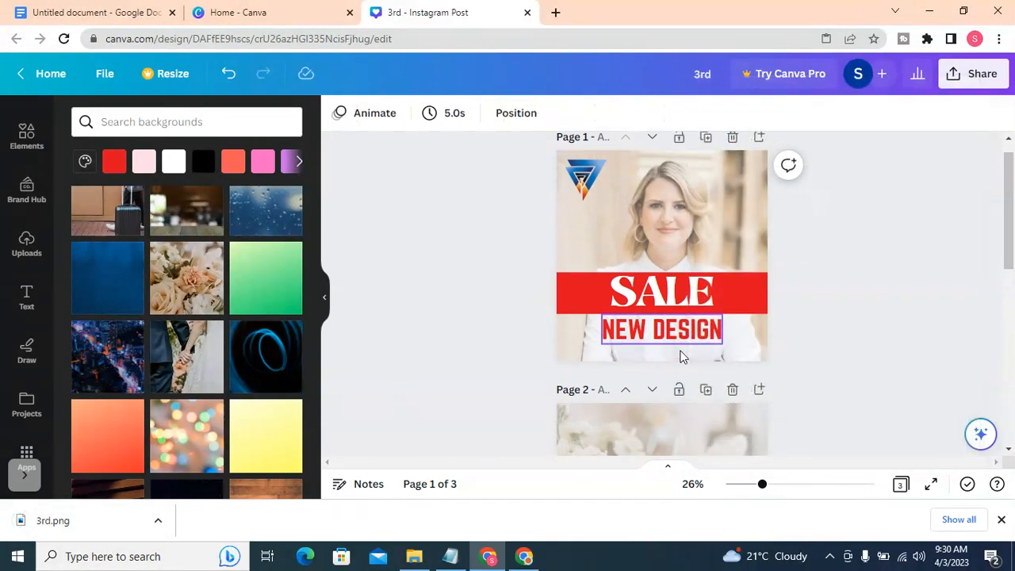
{"action": "left_click", "coordinate": [708, 264]}
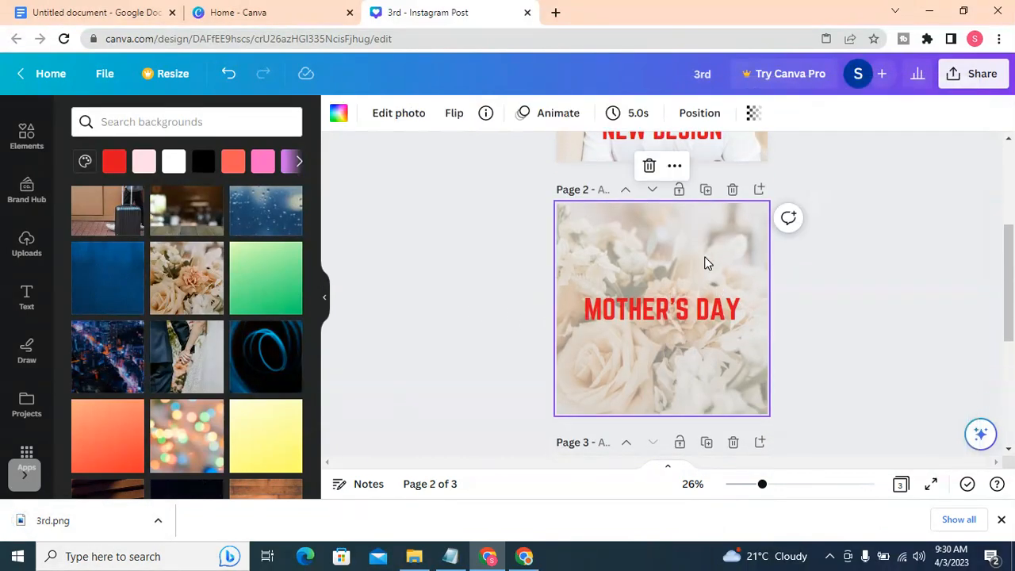
{"action": "left_click", "coordinate": [972, 74]}
{"action": "scroll", "coordinate": [799, 394], "scroll_direction": "down", "scroll_amount": 2}
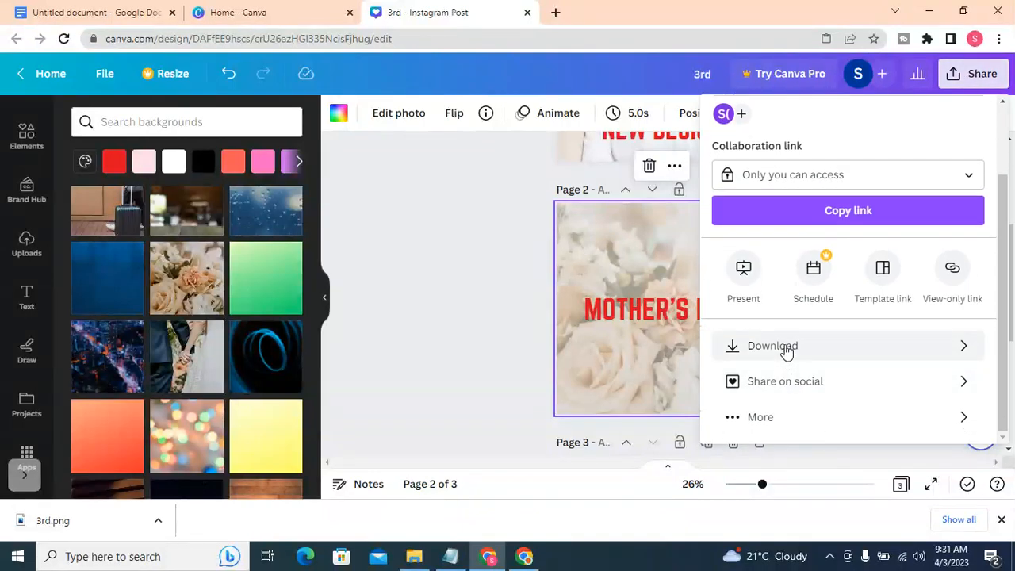
{"action": "left_click", "coordinate": [783, 346]}
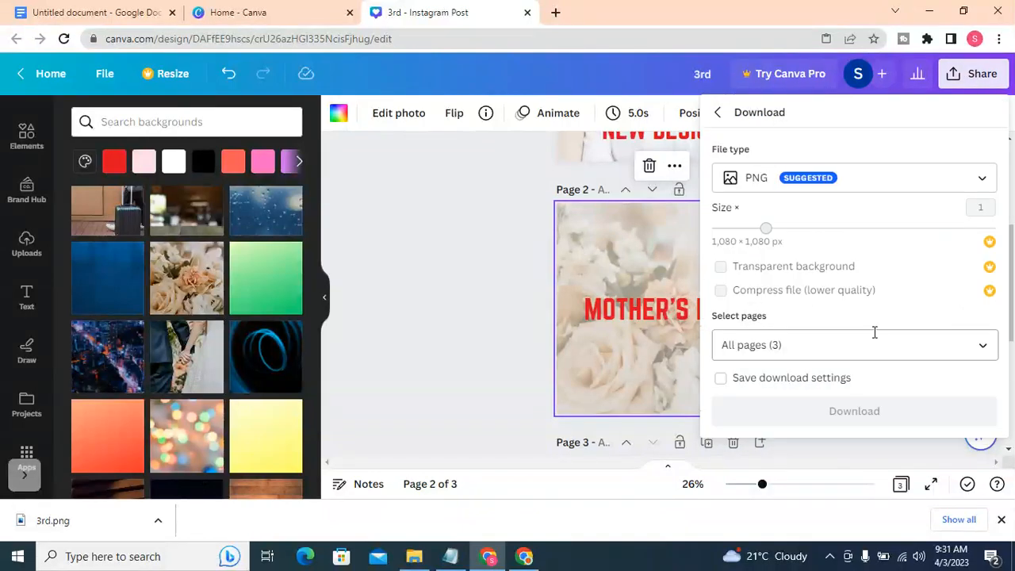
{"action": "left_click", "coordinate": [980, 345]}
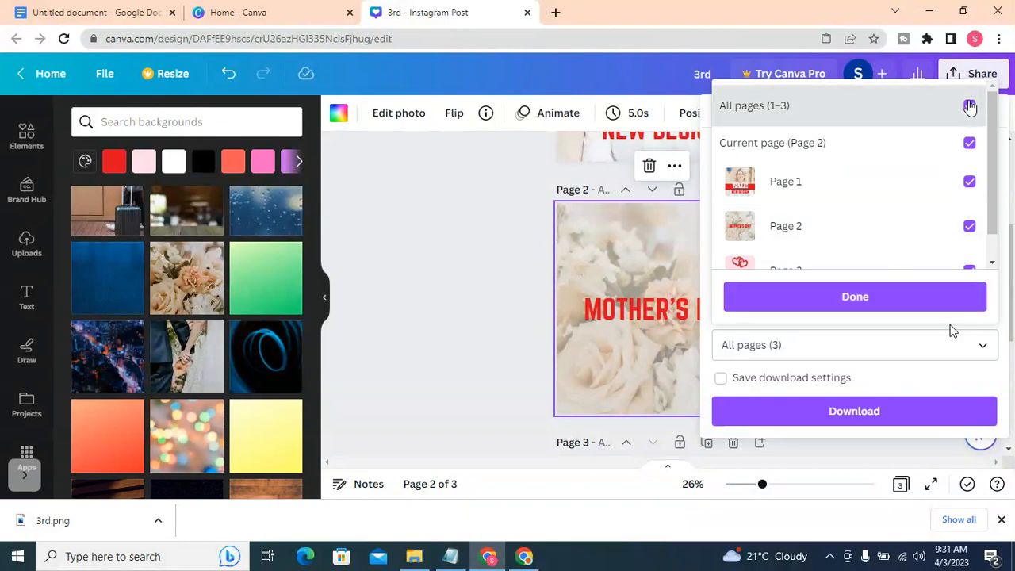
{"action": "left_click", "coordinate": [970, 106]}
{"action": "left_click", "coordinate": [958, 227]}
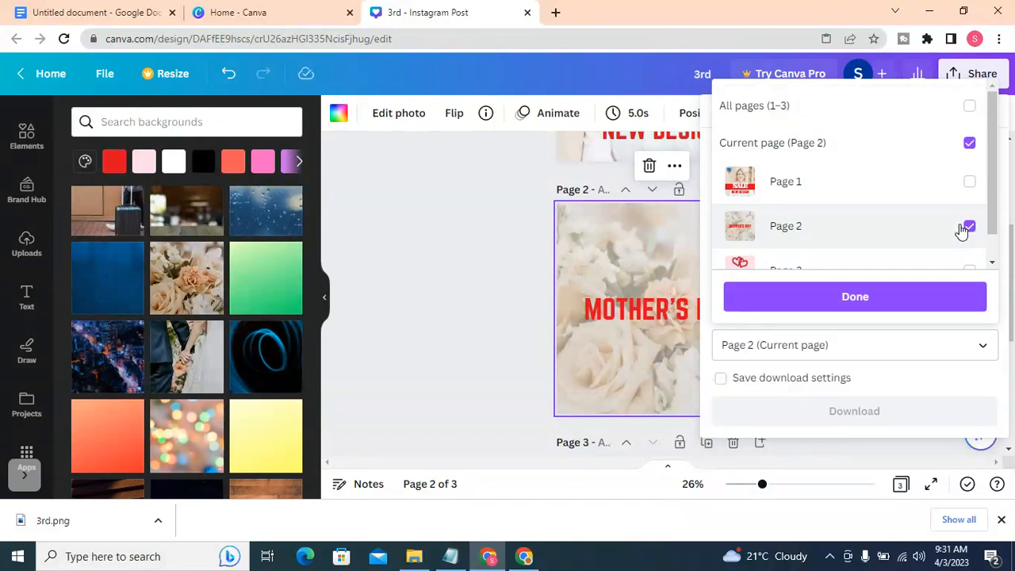
{"action": "left_click", "coordinate": [843, 297]}
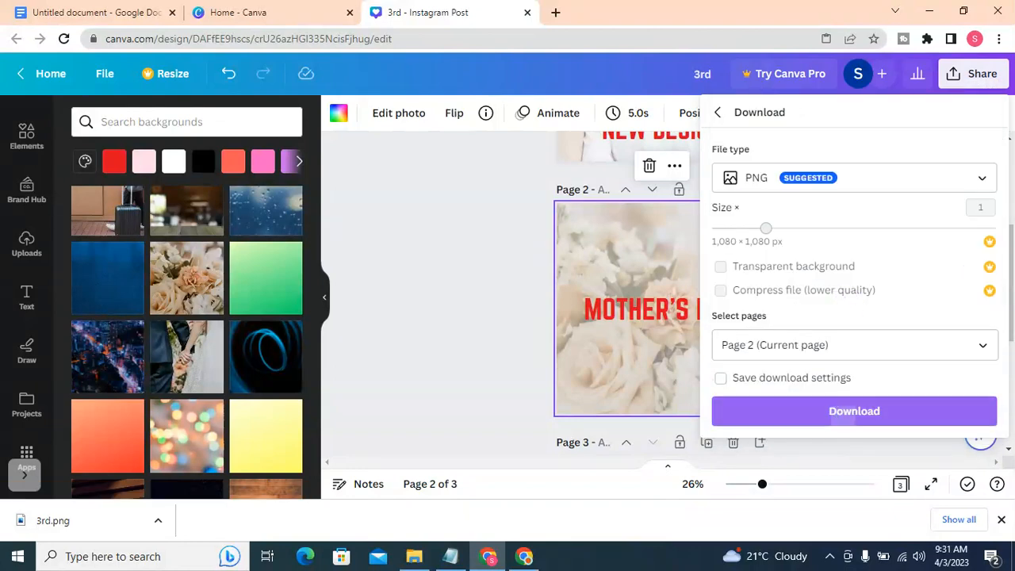
{"action": "left_click", "coordinate": [845, 410]}
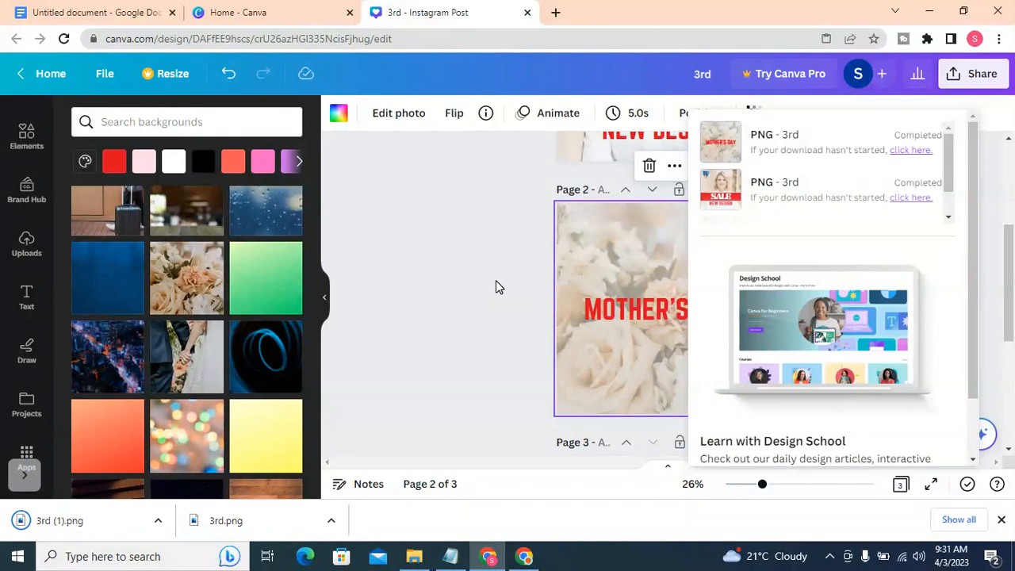
{"action": "left_click", "coordinate": [484, 235]}
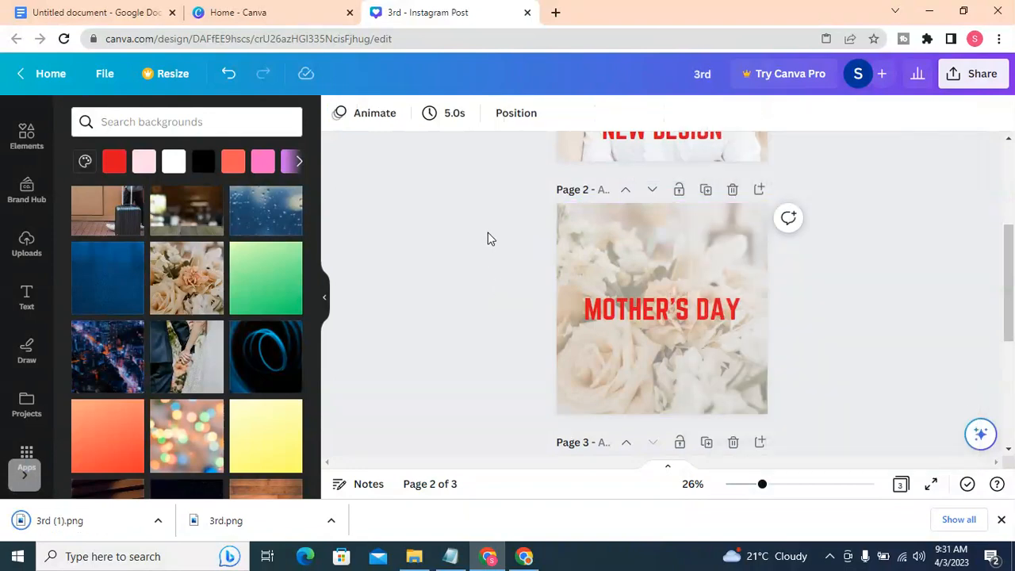
Download all three pages of the post as one PDF Standard file.
{"action": "scroll", "coordinate": [740, 290], "scroll_direction": "up", "scroll_amount": 3}
{"action": "scroll", "coordinate": [745, 298], "scroll_direction": "down", "scroll_amount": 6}
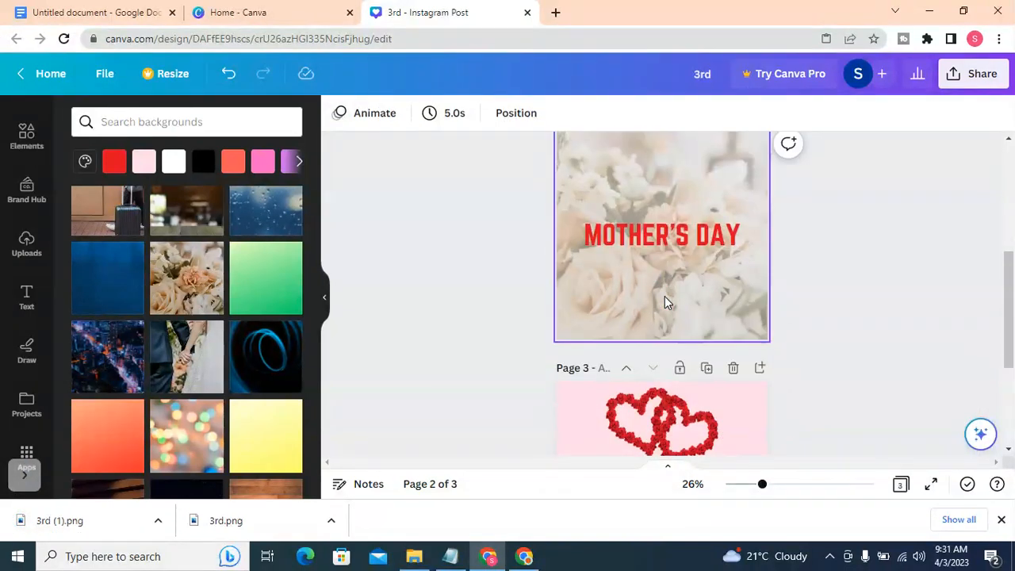
{"action": "scroll", "coordinate": [600, 317], "scroll_direction": "up", "scroll_amount": 3}
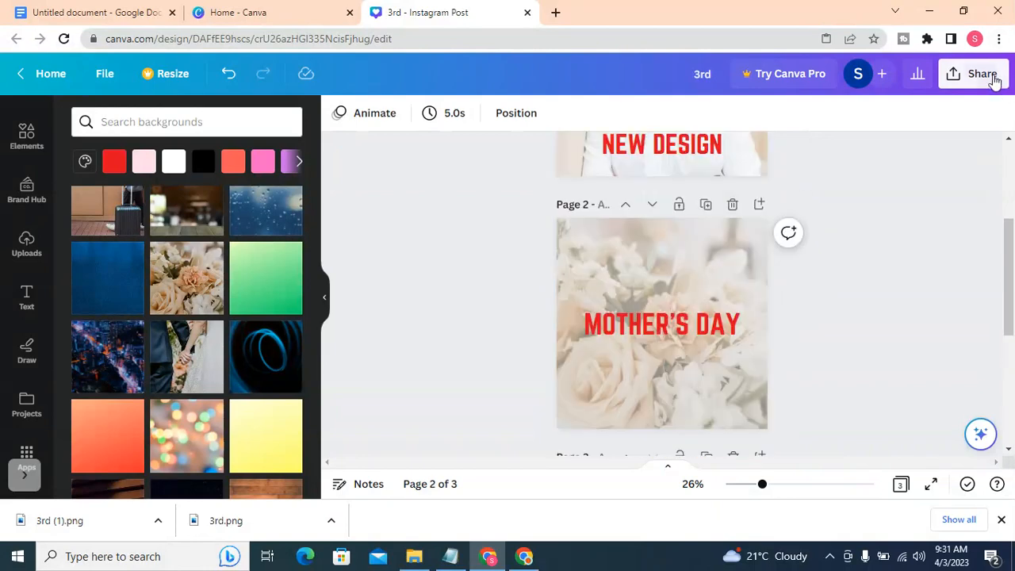
{"action": "left_click", "coordinate": [982, 74]}
{"action": "scroll", "coordinate": [888, 262], "scroll_direction": "down", "scroll_amount": 2}
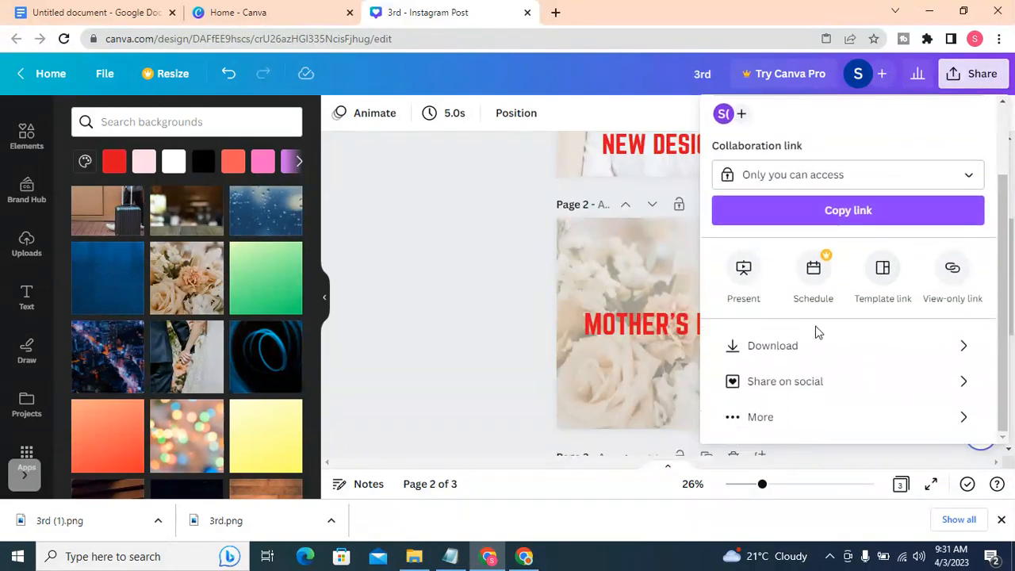
{"action": "left_click", "coordinate": [833, 343]}
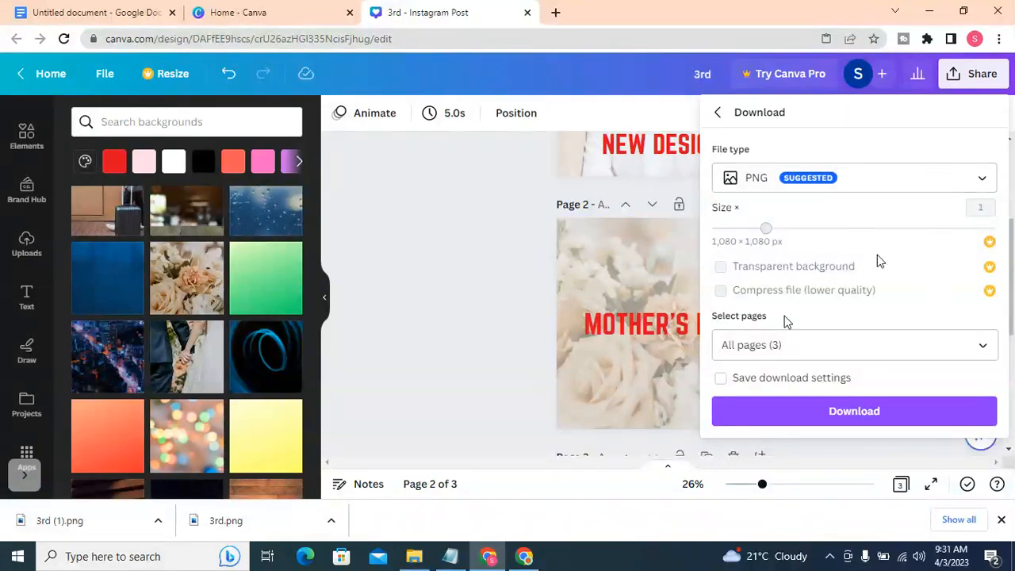
{"action": "left_click", "coordinate": [984, 180]}
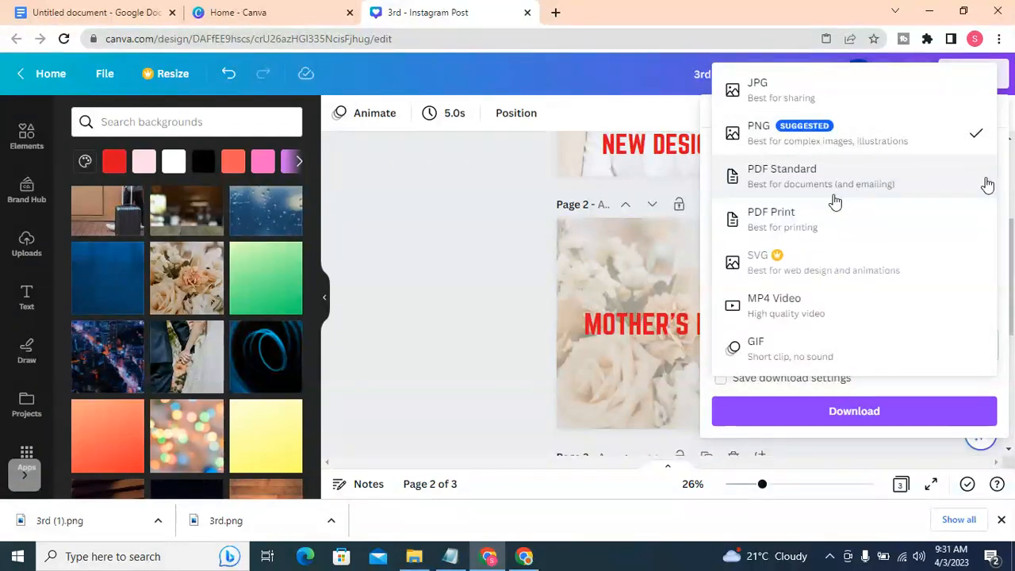
{"action": "left_click", "coordinate": [795, 182]}
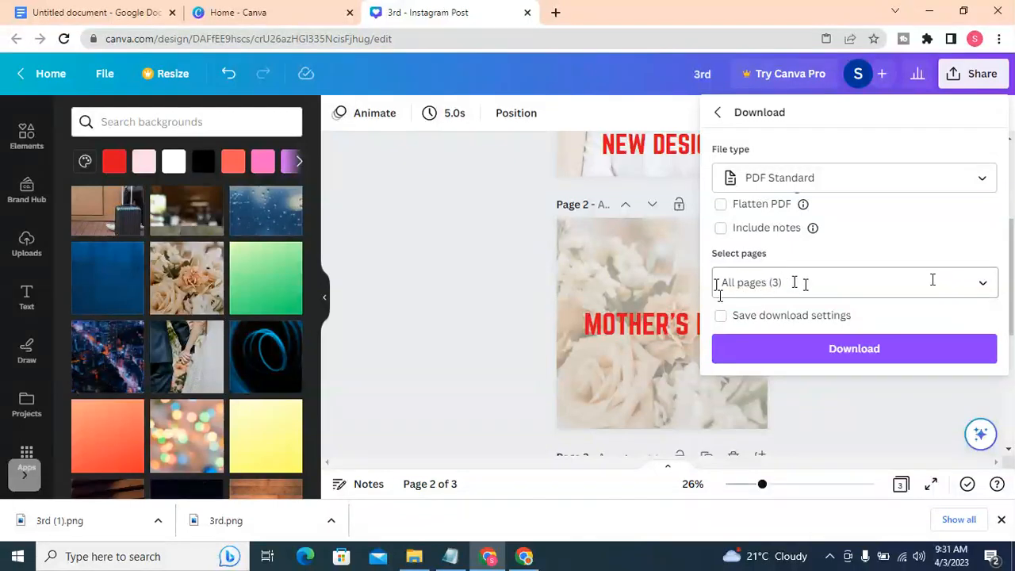
{"action": "left_click", "coordinate": [838, 347]}
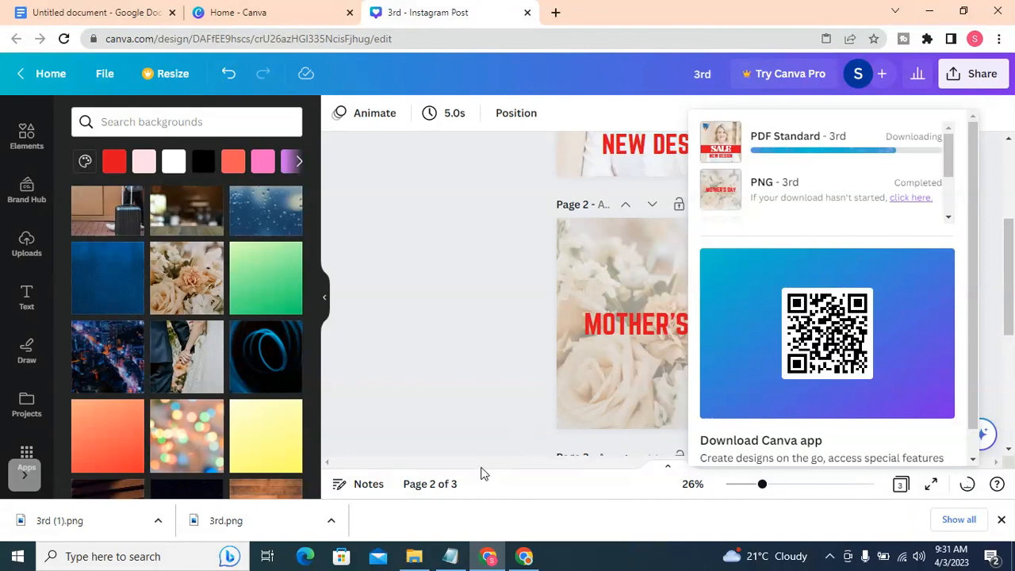
Switch to File Explorer and open the newly downloaded 3rd PDF from the Downloads folder.
{"action": "left_click", "coordinate": [414, 556]}
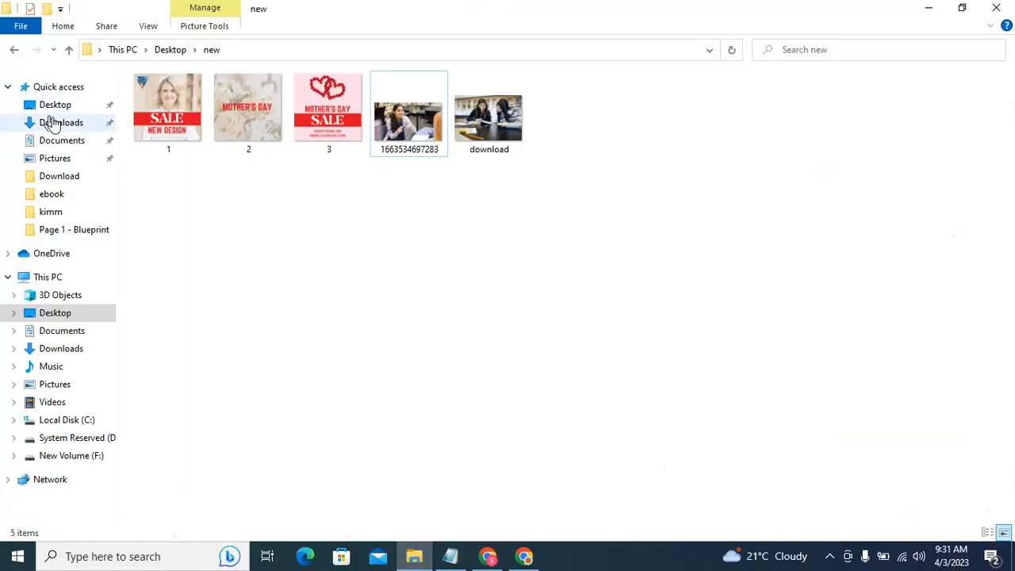
{"action": "left_click", "coordinate": [101, 127]}
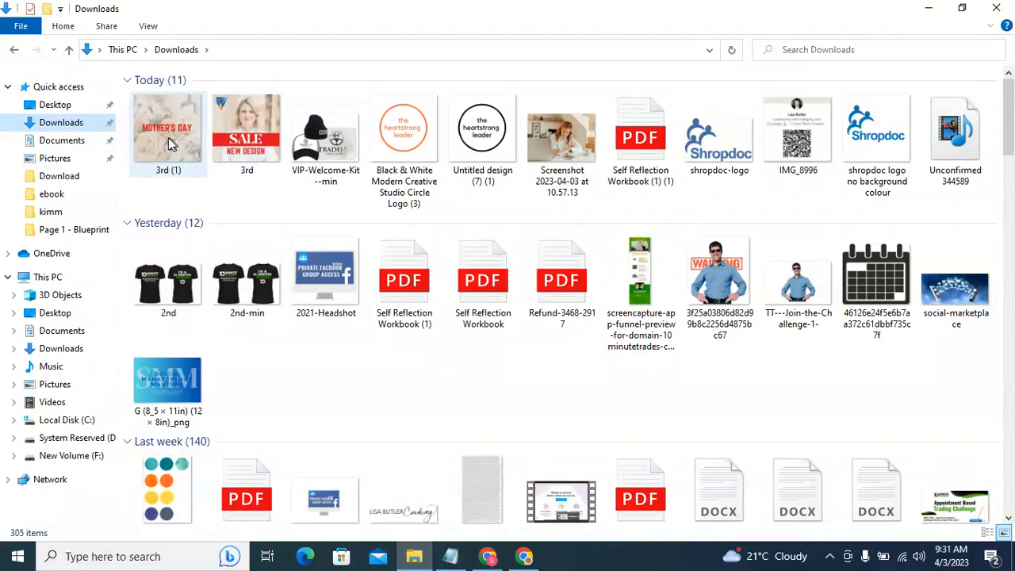
{"action": "double_click", "coordinate": [170, 128]}
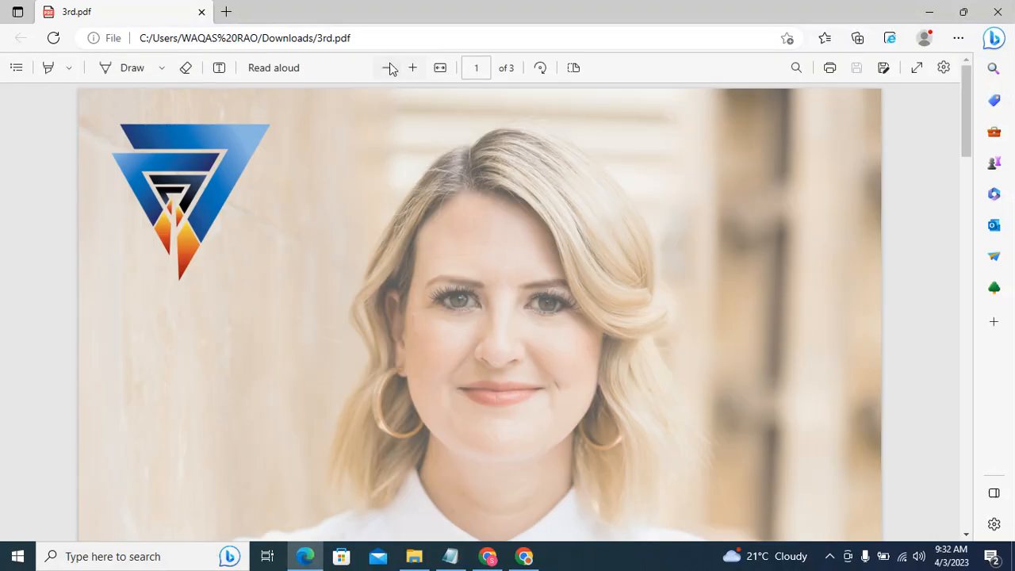
Zoom out of 3rd.pdf and look through its three pages, ending back at the first page.
{"action": "left_click", "coordinate": [388, 68]}
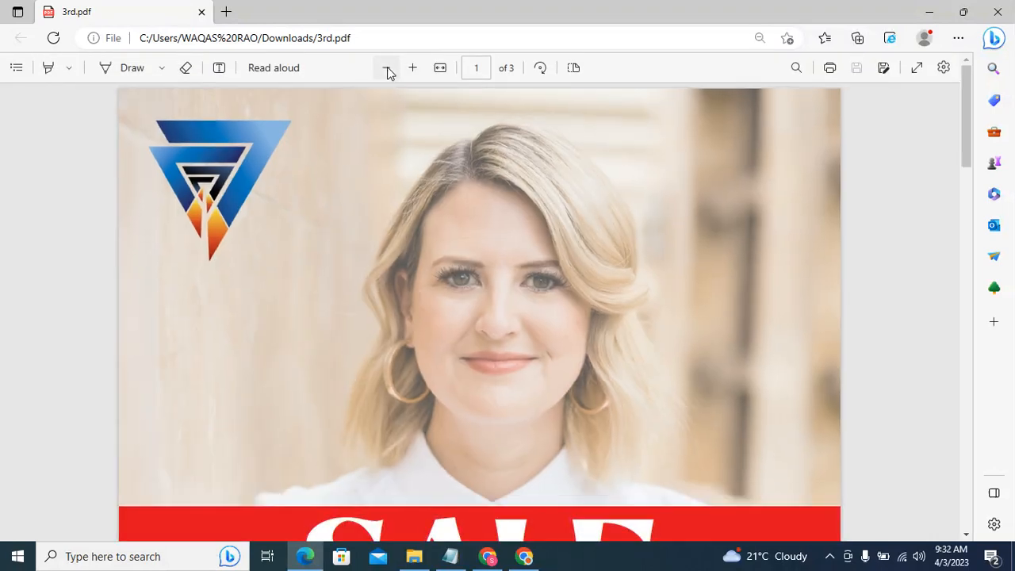
{"action": "left_click", "coordinate": [388, 68]}
{"action": "left_click", "coordinate": [388, 69]}
{"action": "left_click", "coordinate": [388, 68]}
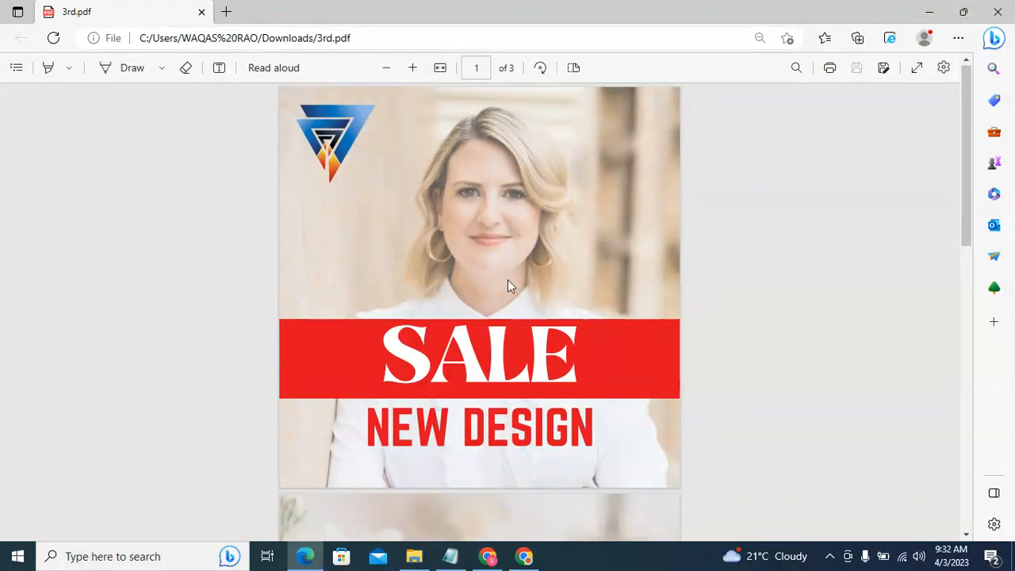
{"action": "scroll", "coordinate": [508, 279], "scroll_direction": "down", "scroll_amount": 10}
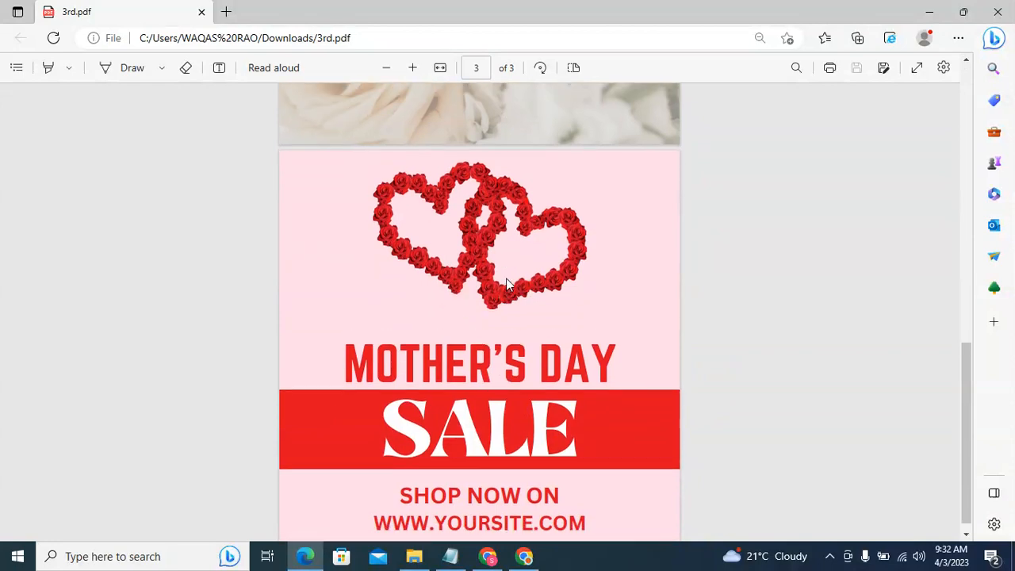
{"action": "scroll", "coordinate": [507, 279], "scroll_direction": "up", "scroll_amount": 10}
{"action": "scroll", "coordinate": [507, 279], "scroll_direction": "down", "scroll_amount": 10}
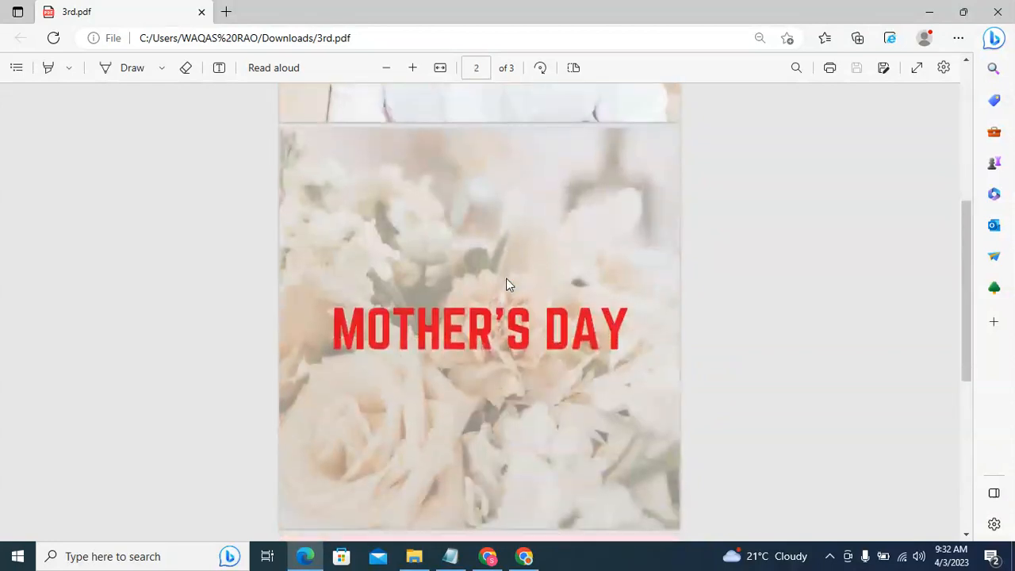
{"action": "scroll", "coordinate": [507, 279], "scroll_direction": "up", "scroll_amount": 5}
{"action": "scroll", "coordinate": [507, 284], "scroll_direction": "up", "scroll_amount": 5}
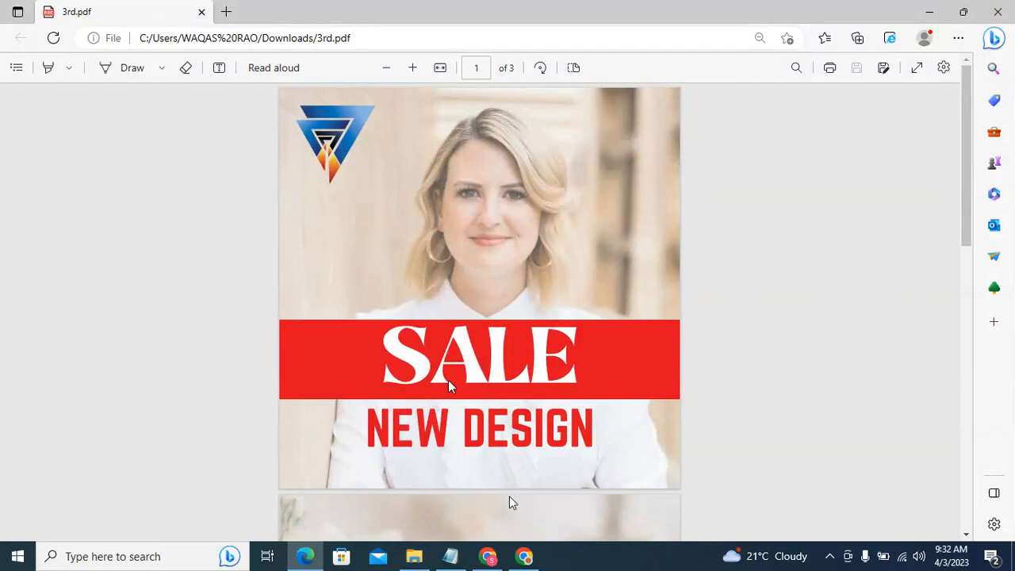
Switch back to Chrome, view the Canva Side panel Part 2 list in Google Docs and close the downloads bar.
{"action": "left_click", "coordinate": [489, 556]}
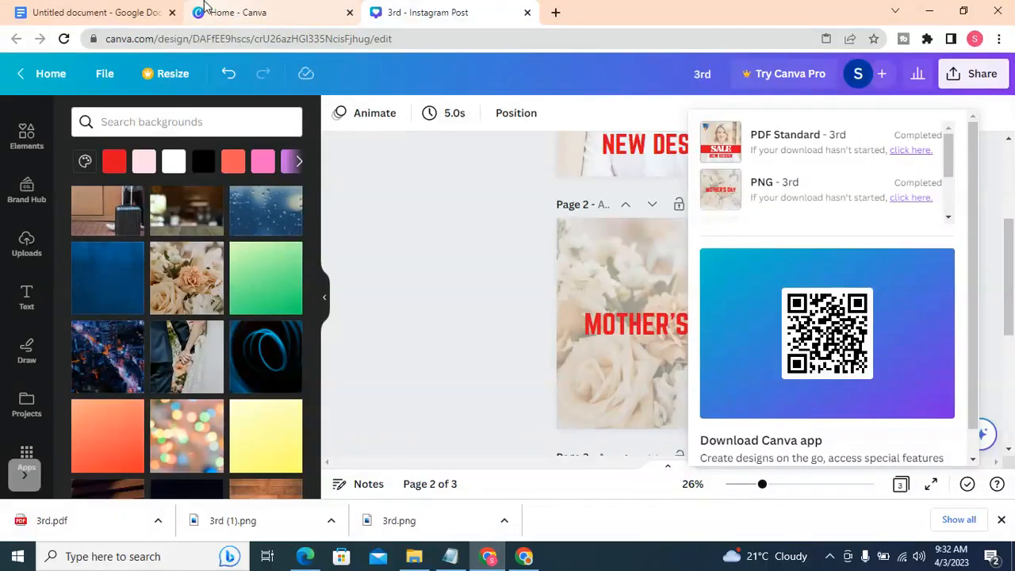
{"action": "left_click", "coordinate": [131, 7]}
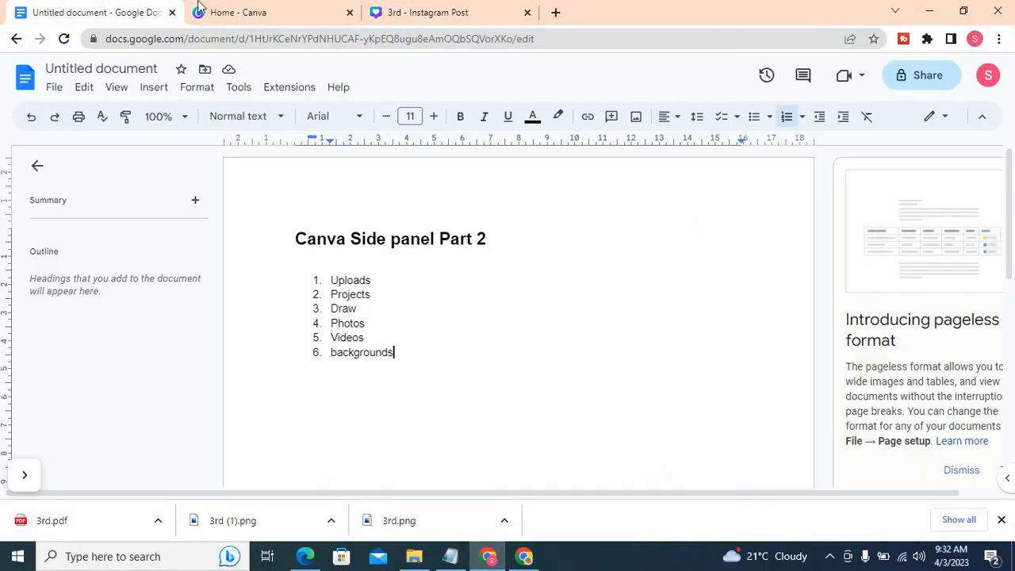
{"action": "left_click", "coordinate": [1000, 519]}
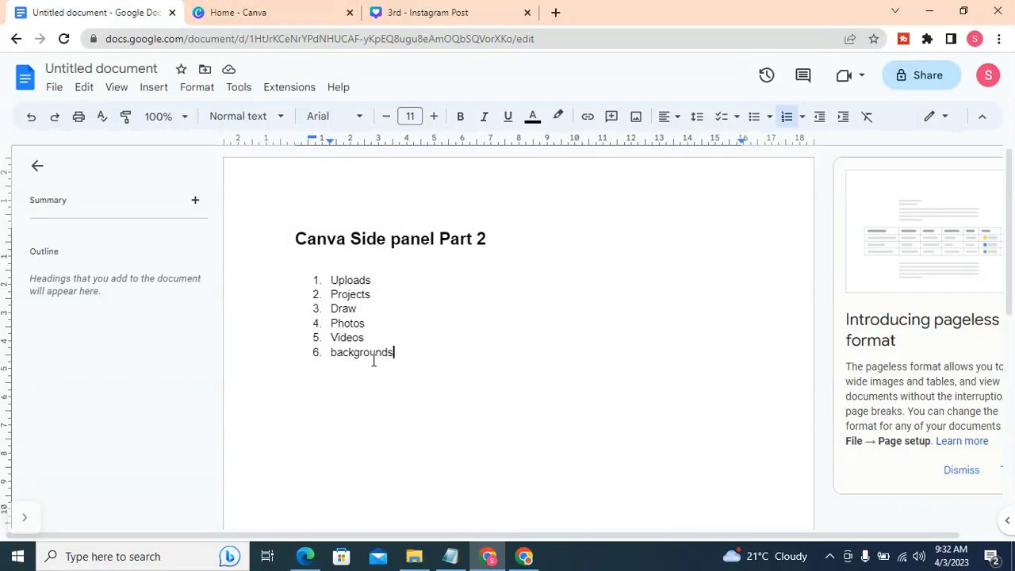
Return to the Instagram post, check the options available for page 2's MOTHER'S DAY text and go back to page 1.
{"action": "left_click", "coordinate": [392, 12]}
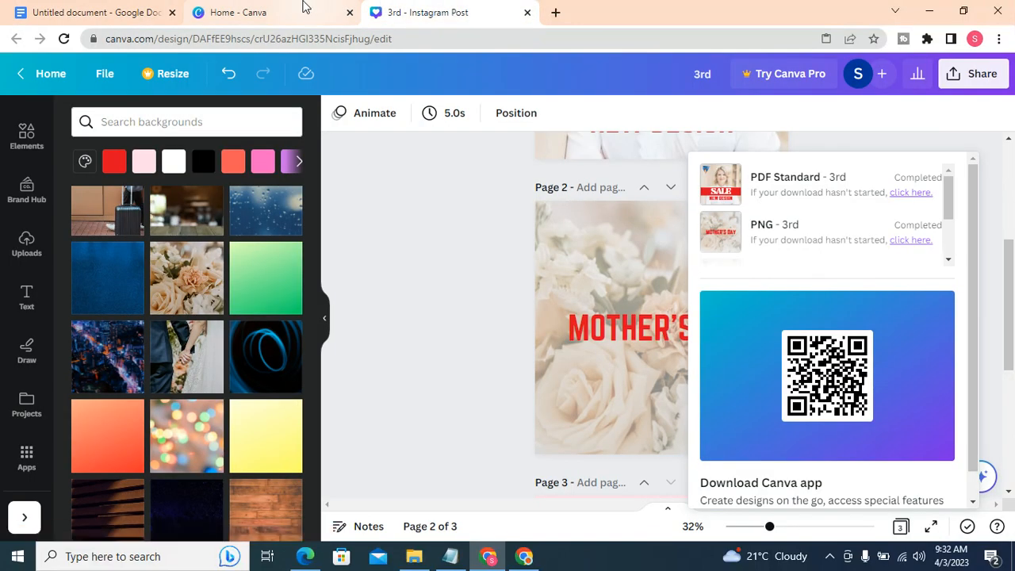
{"action": "left_click", "coordinate": [598, 251]}
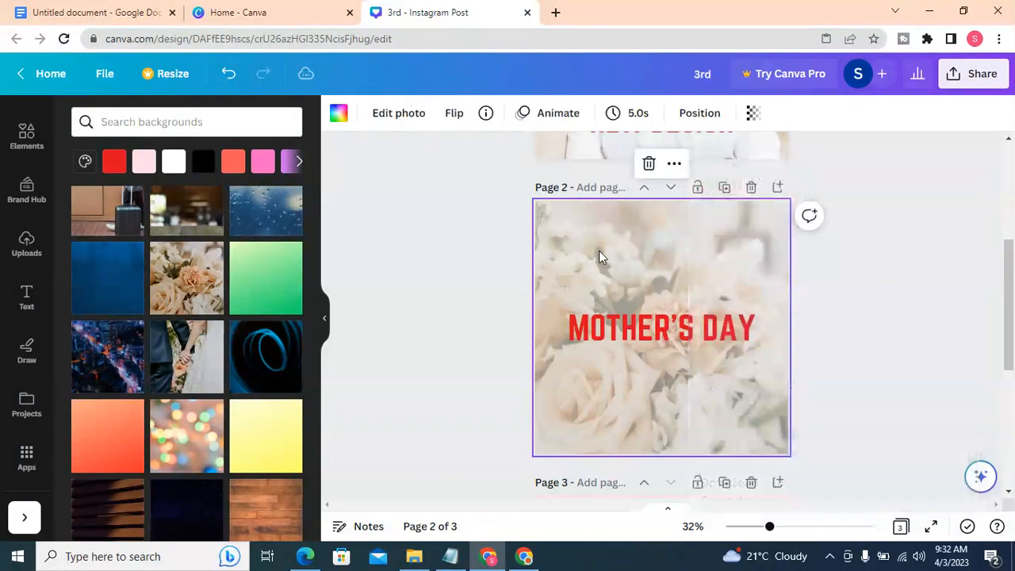
{"action": "left_click", "coordinate": [698, 332]}
{"action": "right_click", "coordinate": [695, 332]}
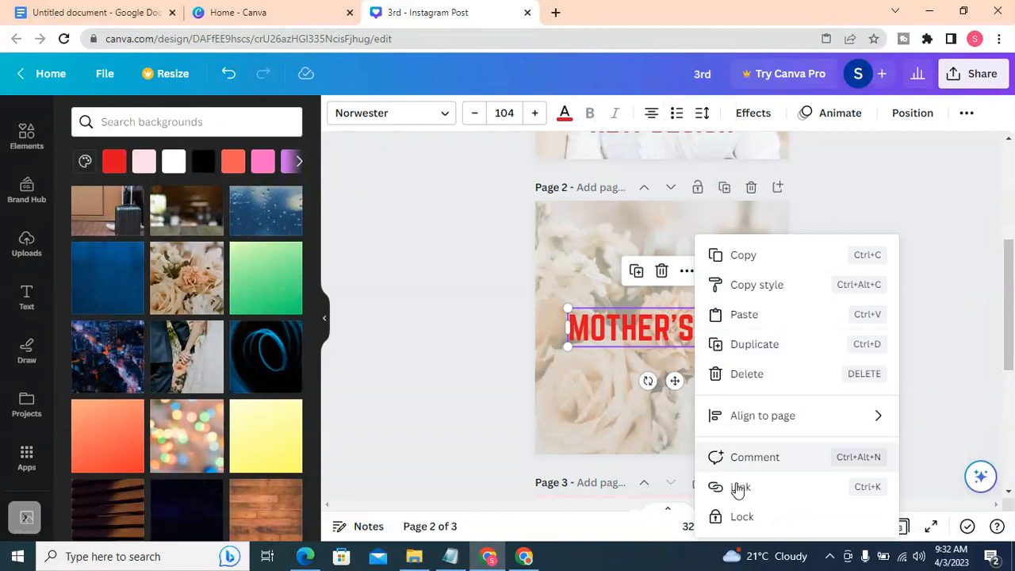
{"action": "left_click", "coordinate": [564, 259]}
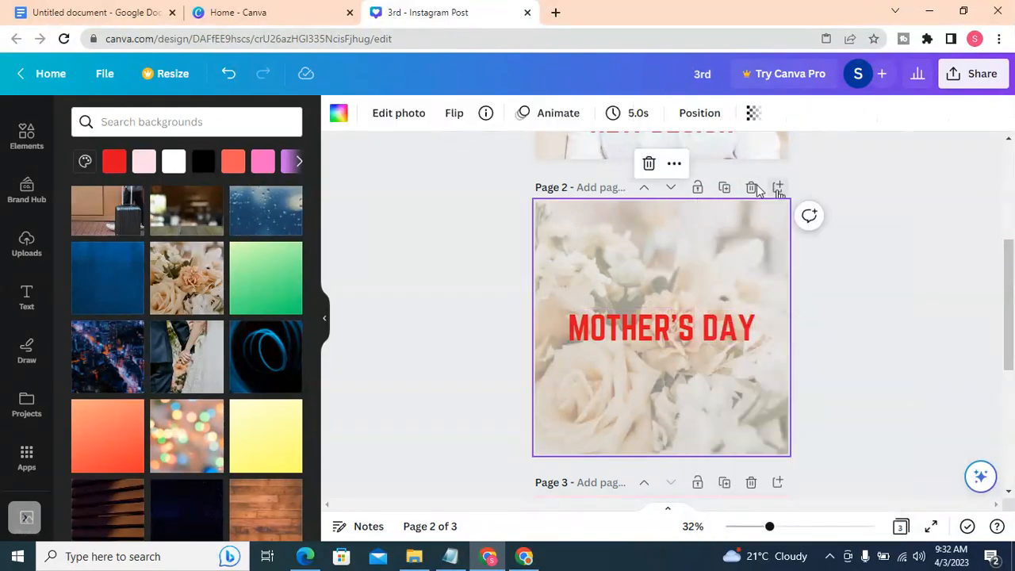
{"action": "scroll", "coordinate": [522, 232], "scroll_direction": "up", "scroll_amount": 4}
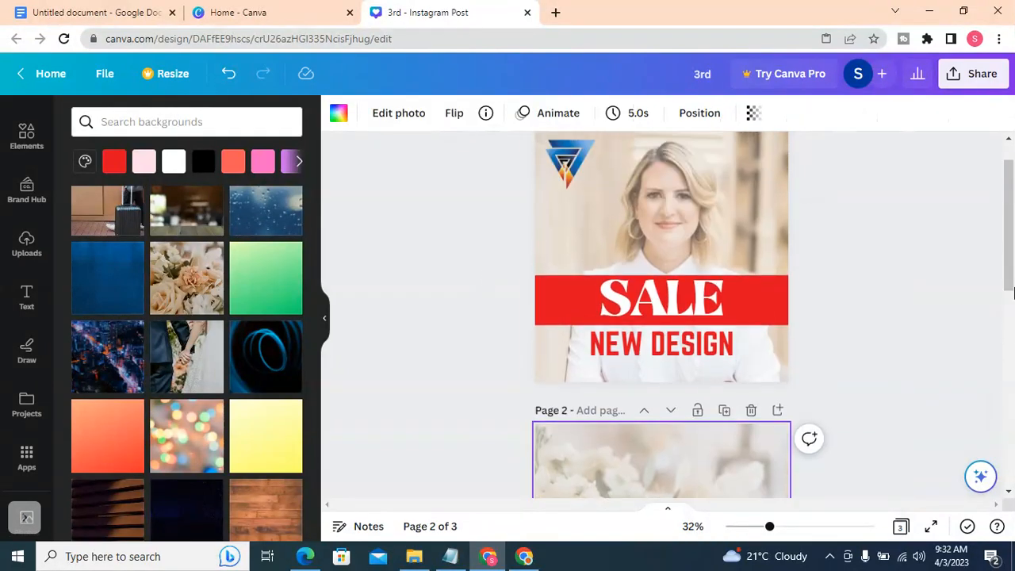
{"action": "left_click", "coordinate": [920, 274]}
{"action": "scroll", "coordinate": [714, 272], "scroll_direction": "up", "scroll_amount": 1}
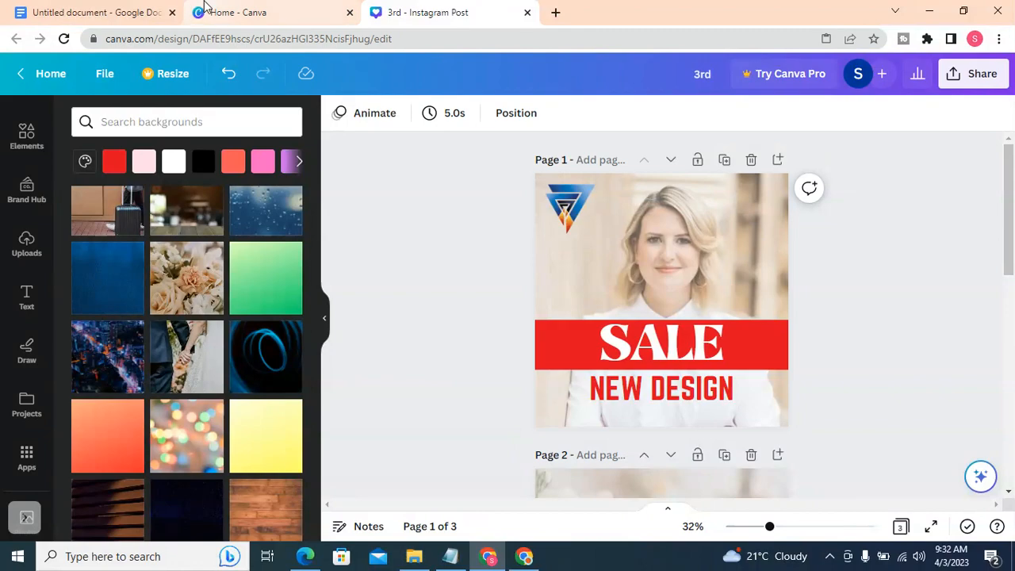
Go to the Canva home page and close the open list of new design types.
{"action": "left_click", "coordinate": [205, 9]}
{"action": "left_click", "coordinate": [108, 10]}
{"action": "left_click", "coordinate": [253, 8]}
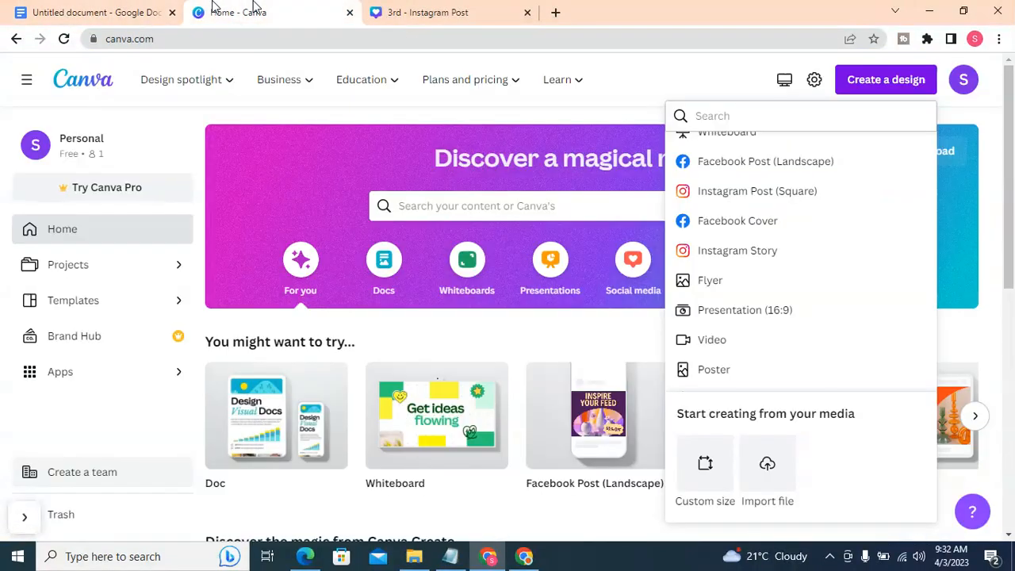
{"action": "left_click", "coordinate": [24, 520]}
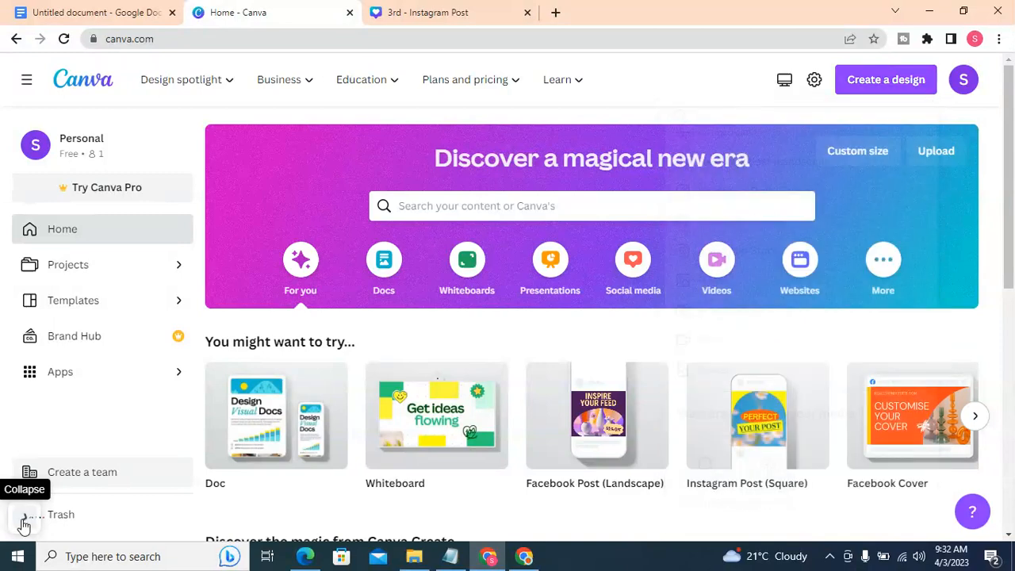